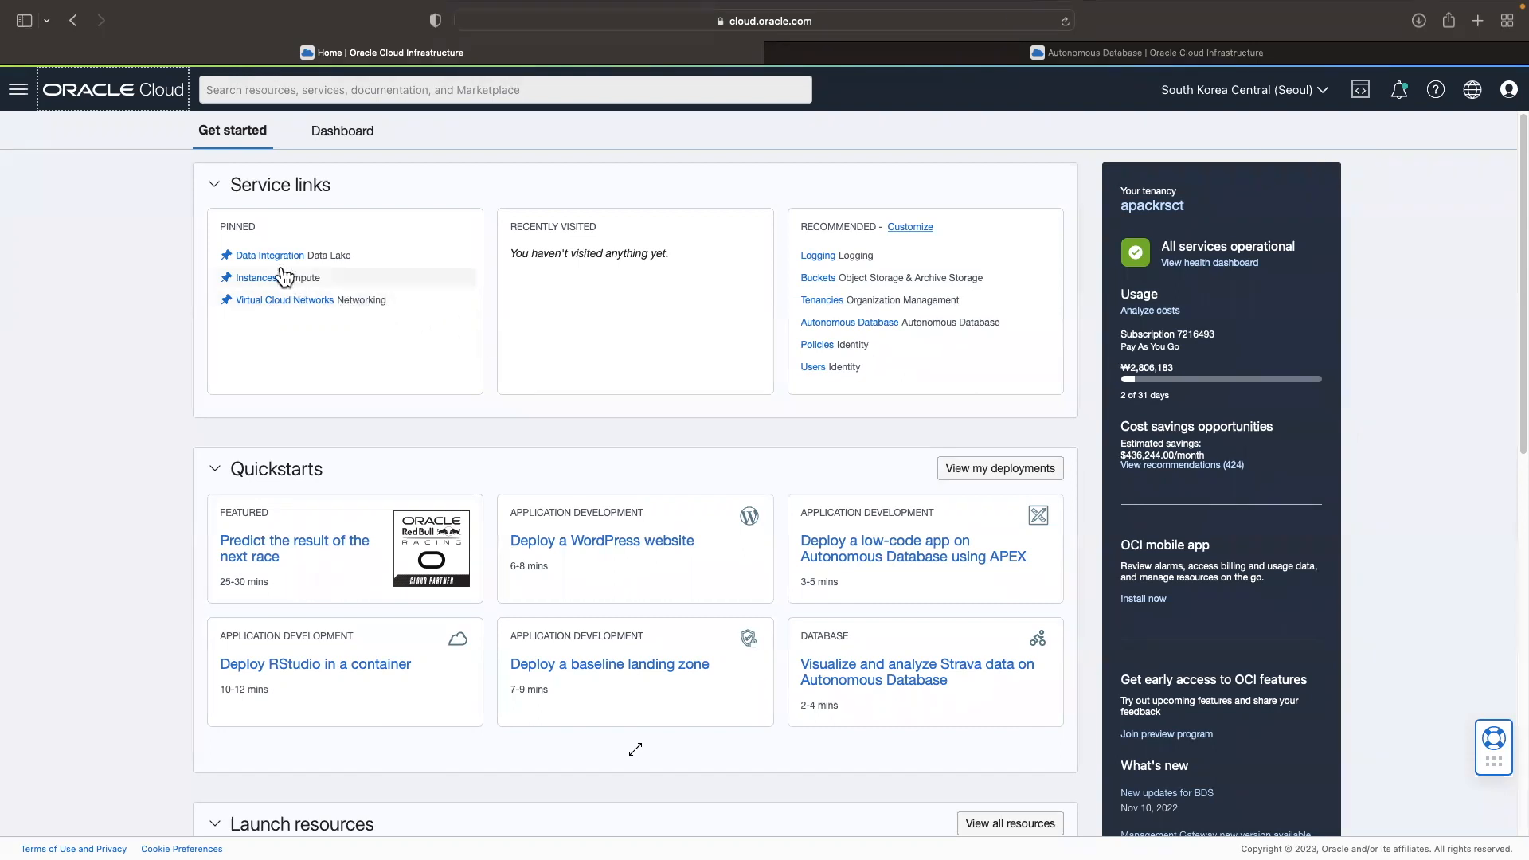
# Step: Open the data assets list of devdoWorkspace in the Data Integration service
pyautogui.click(19, 91)
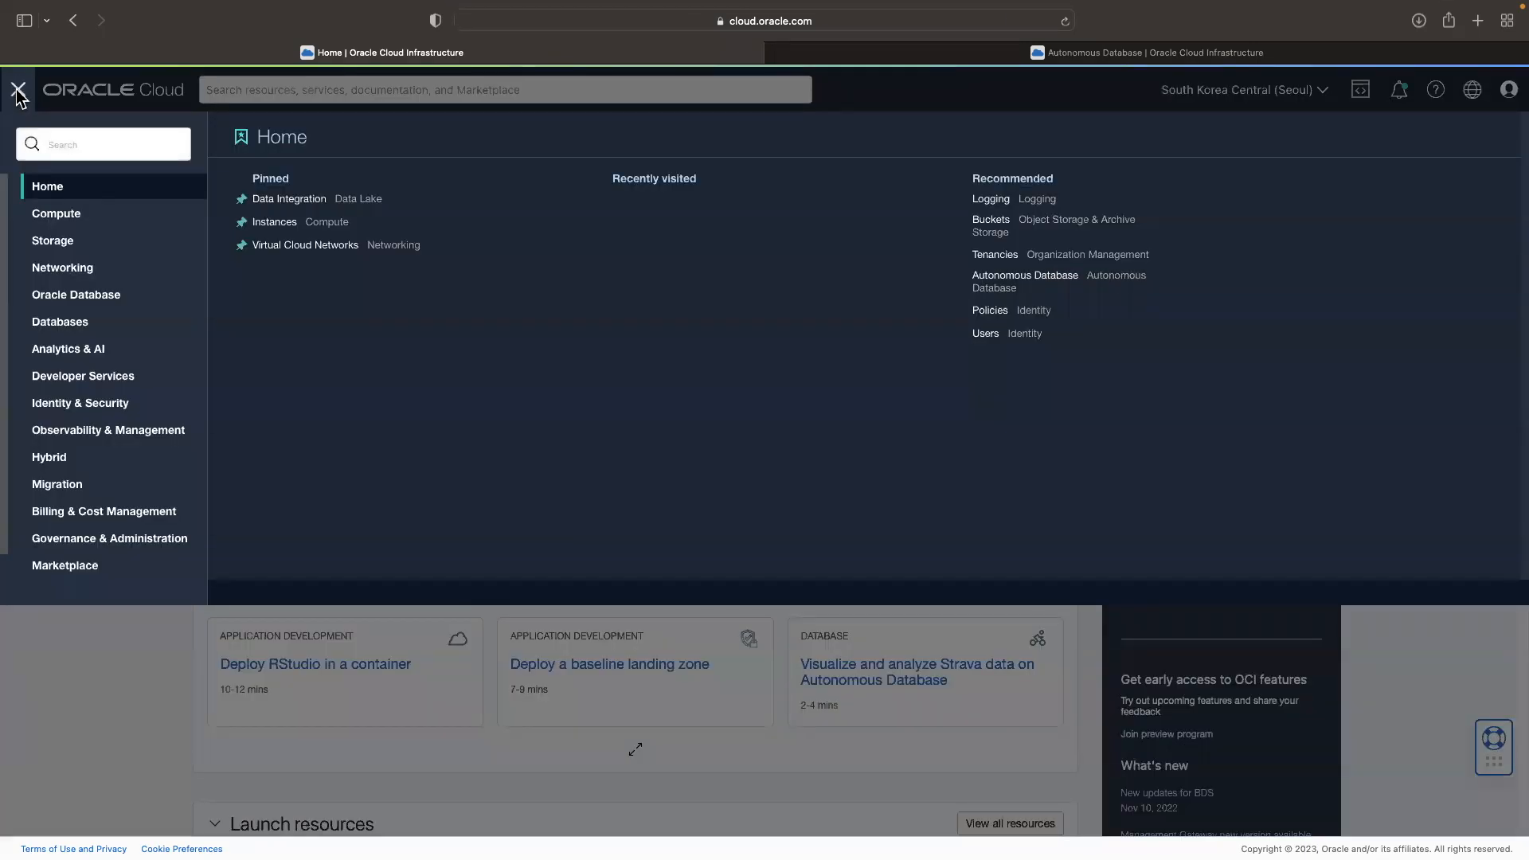
pyautogui.click(80, 352)
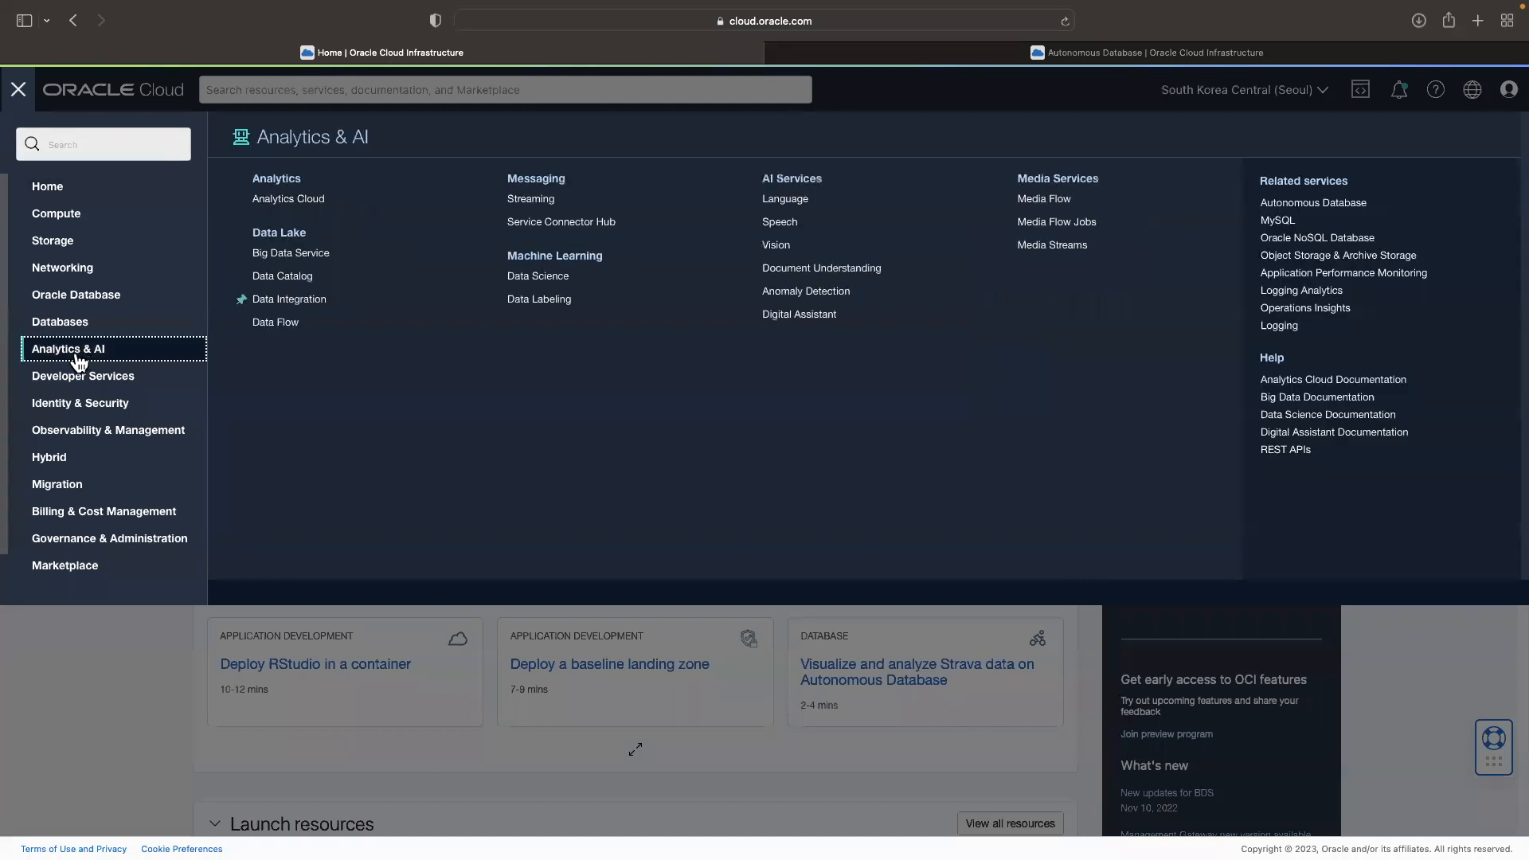
pyautogui.click(297, 312)
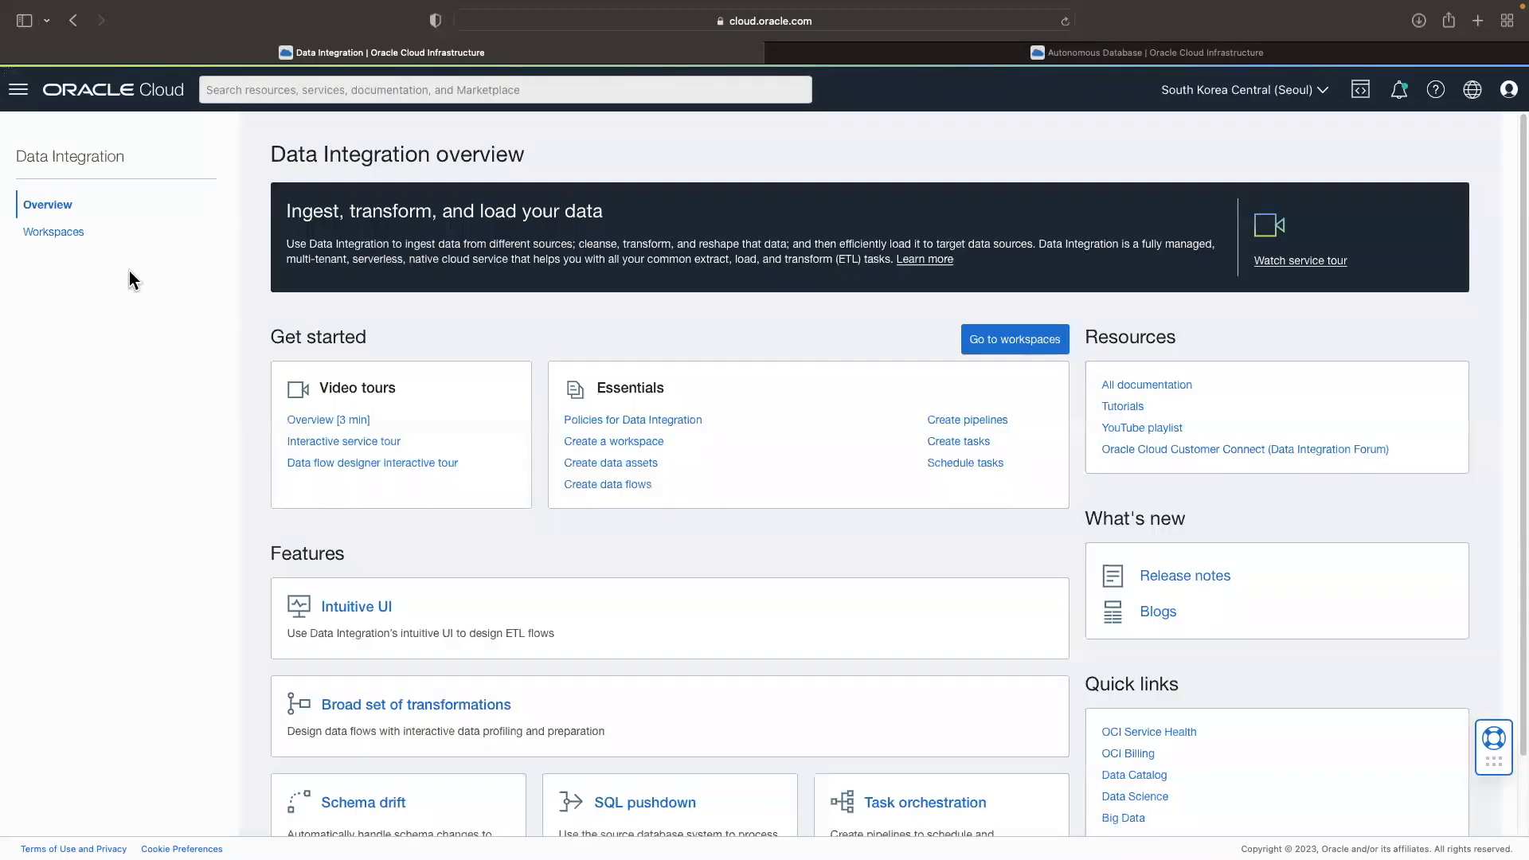
pyautogui.click(78, 238)
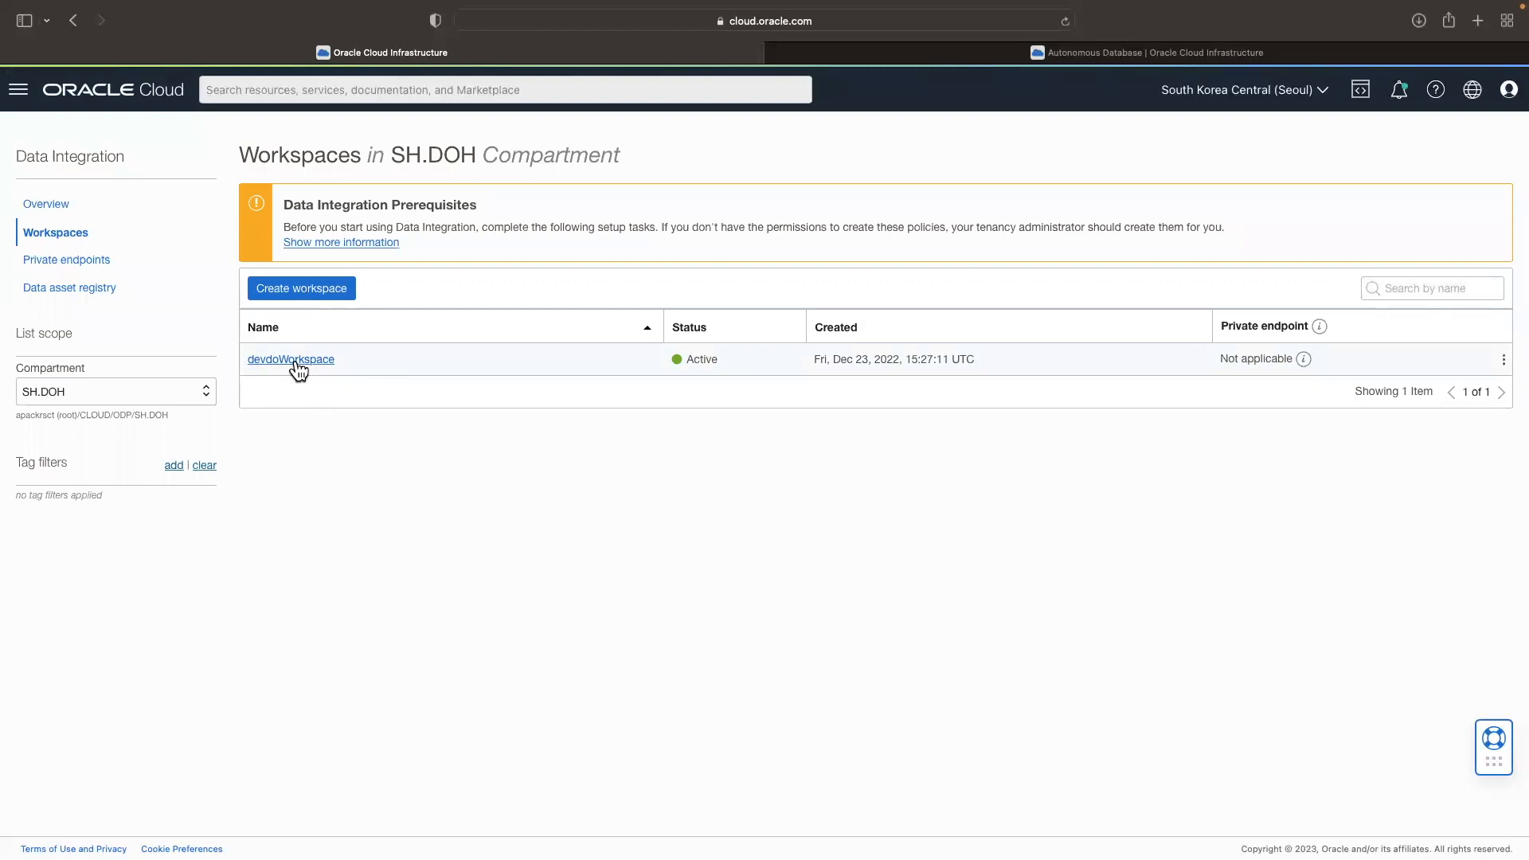
pyautogui.click(298, 363)
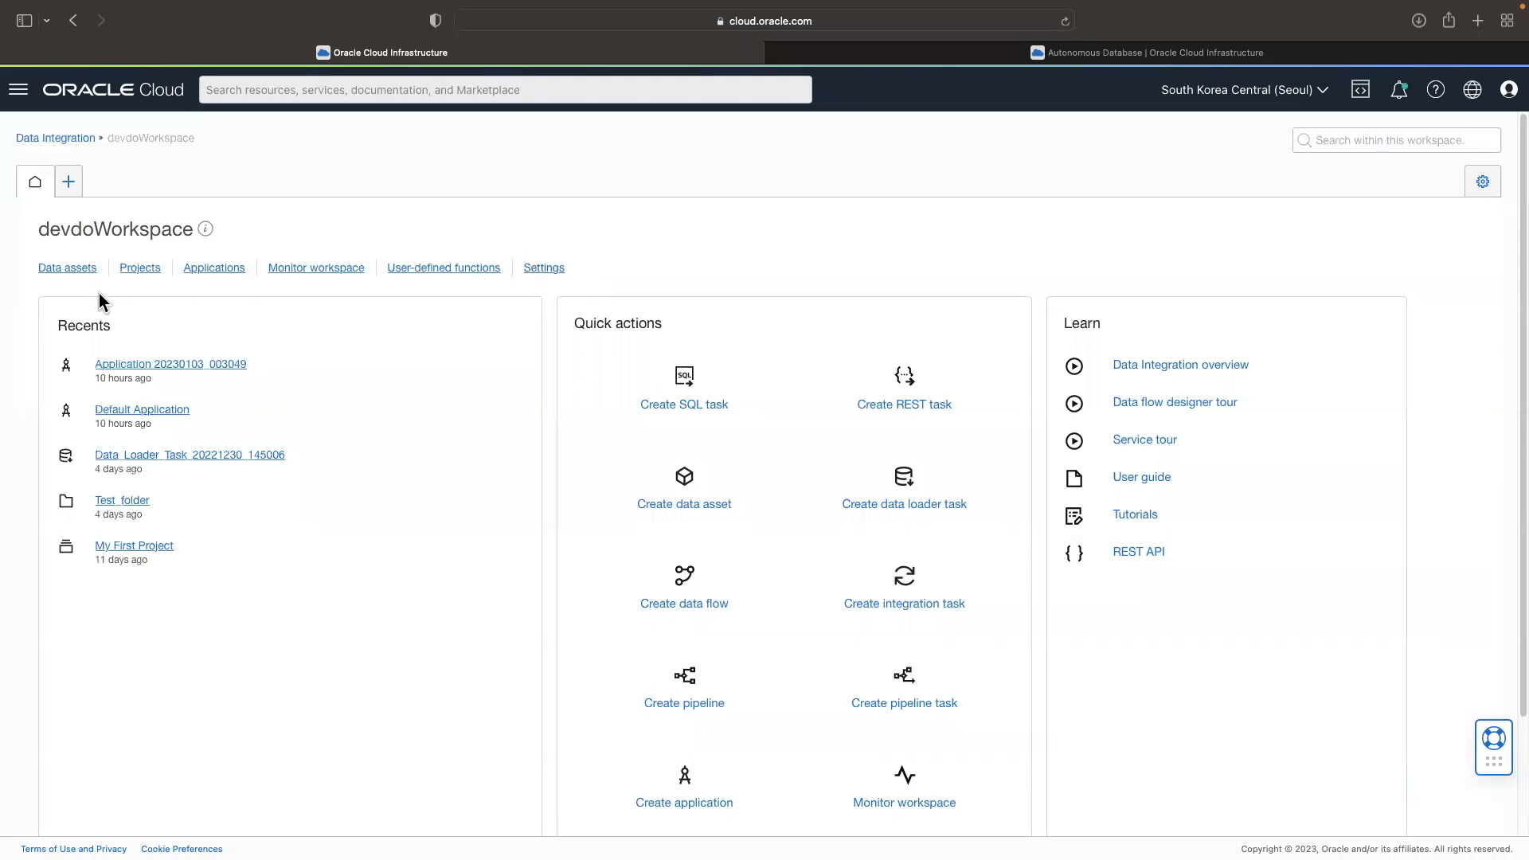
pyautogui.click(71, 272)
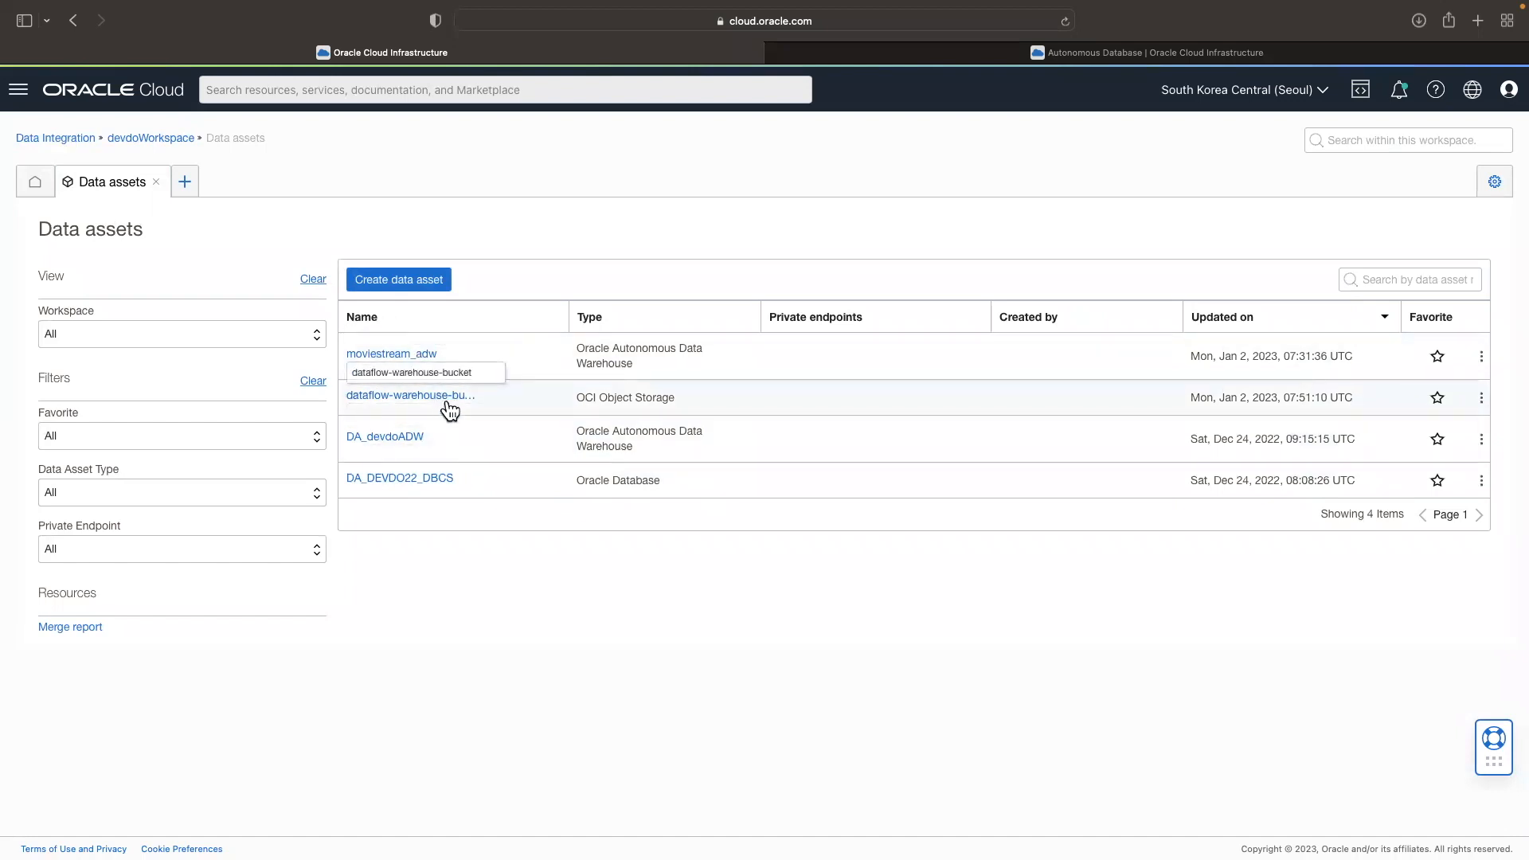
# Step: Examine the available types in a new data asset form, and cancel without creating the asset
pyautogui.click(355, 280)
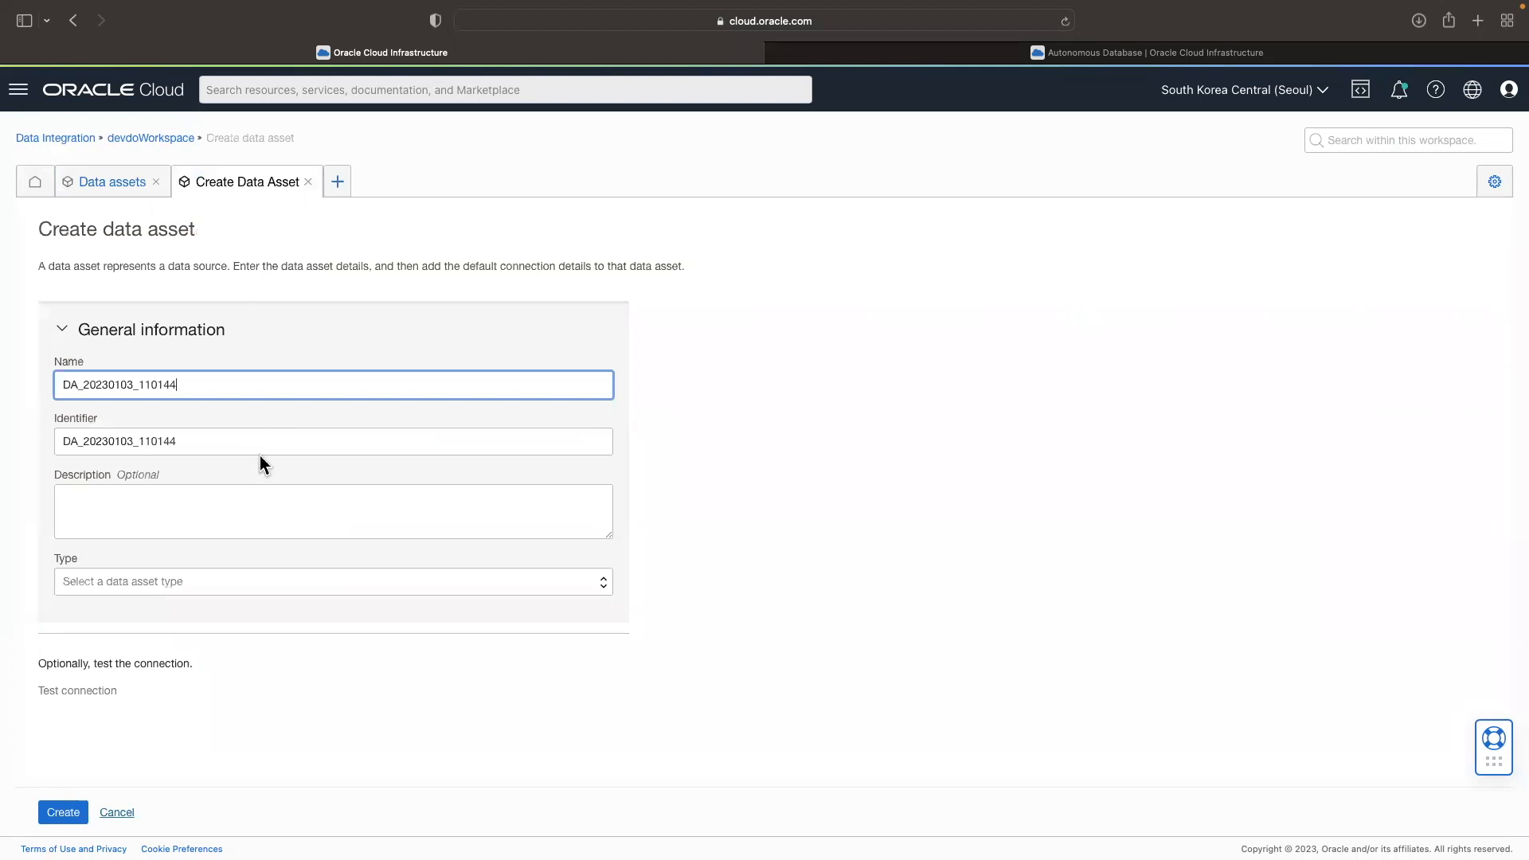
pyautogui.click(138, 583)
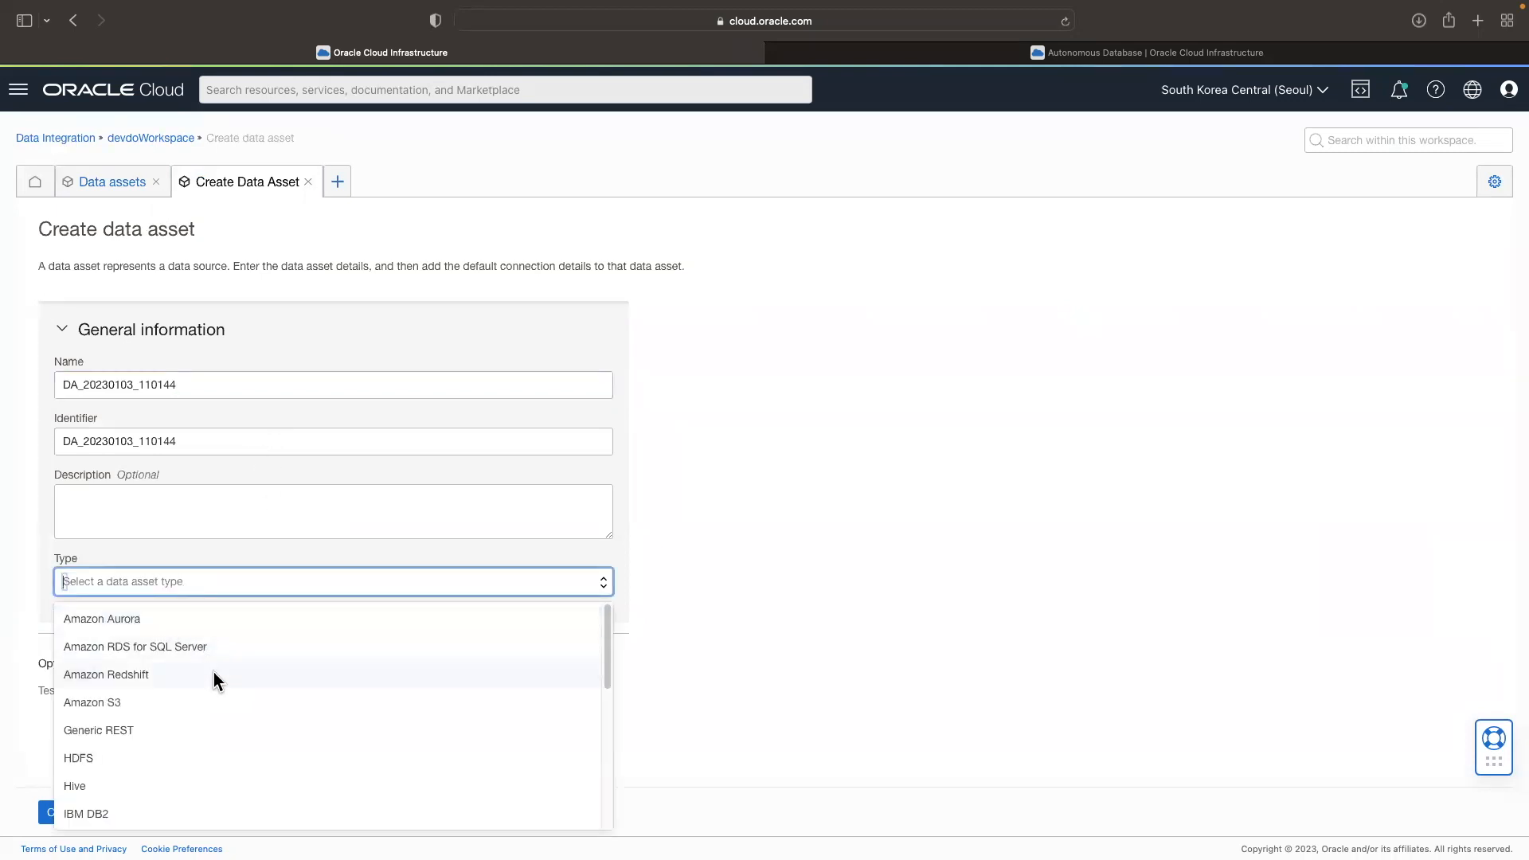
pyautogui.scroll(-1, 222, 701)
pyautogui.scroll(-10, 222, 695)
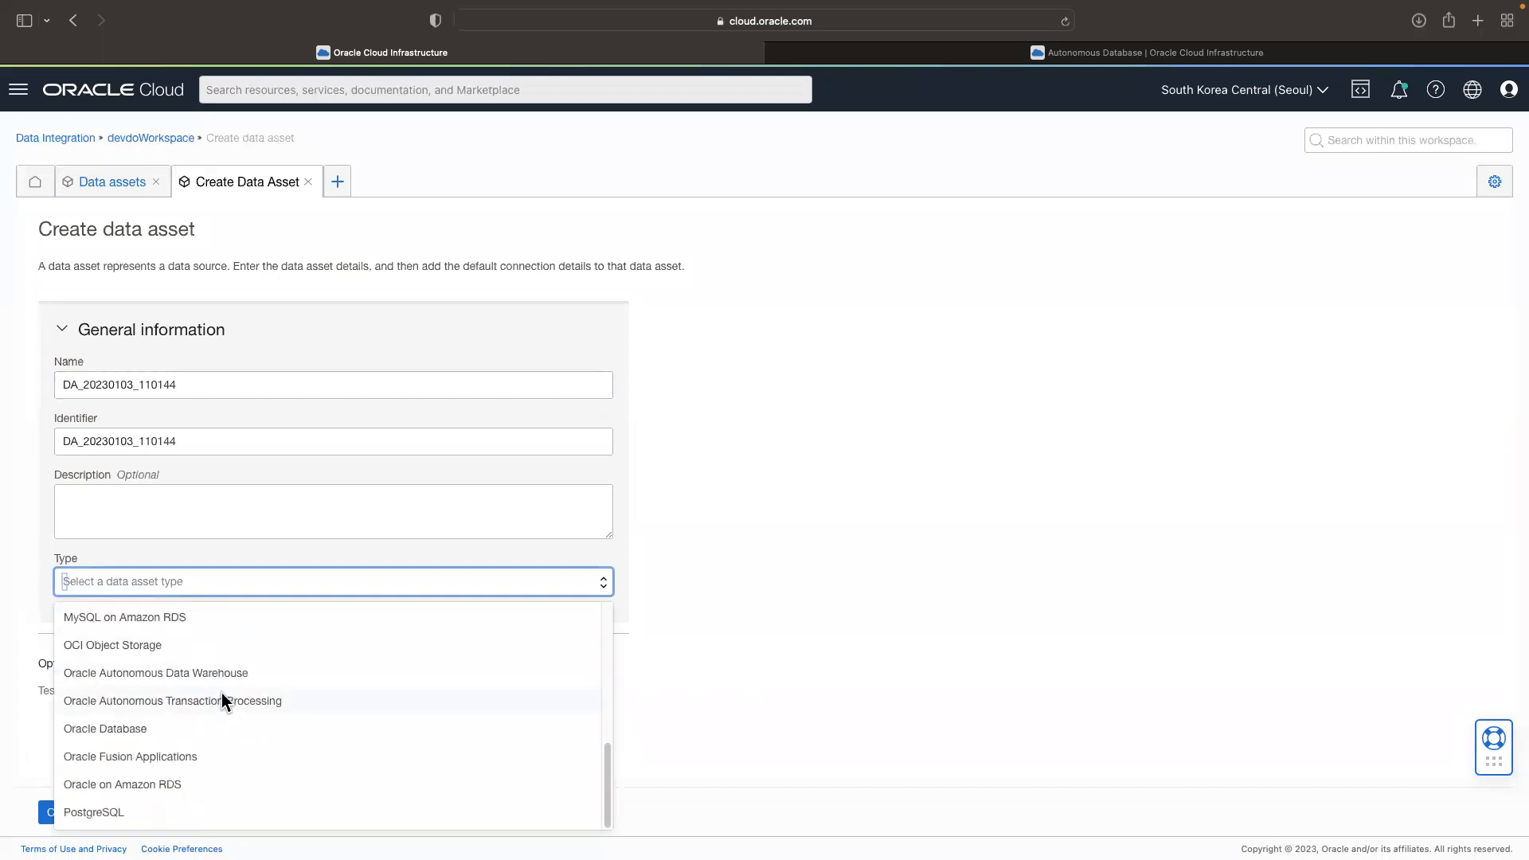
pyautogui.click(733, 736)
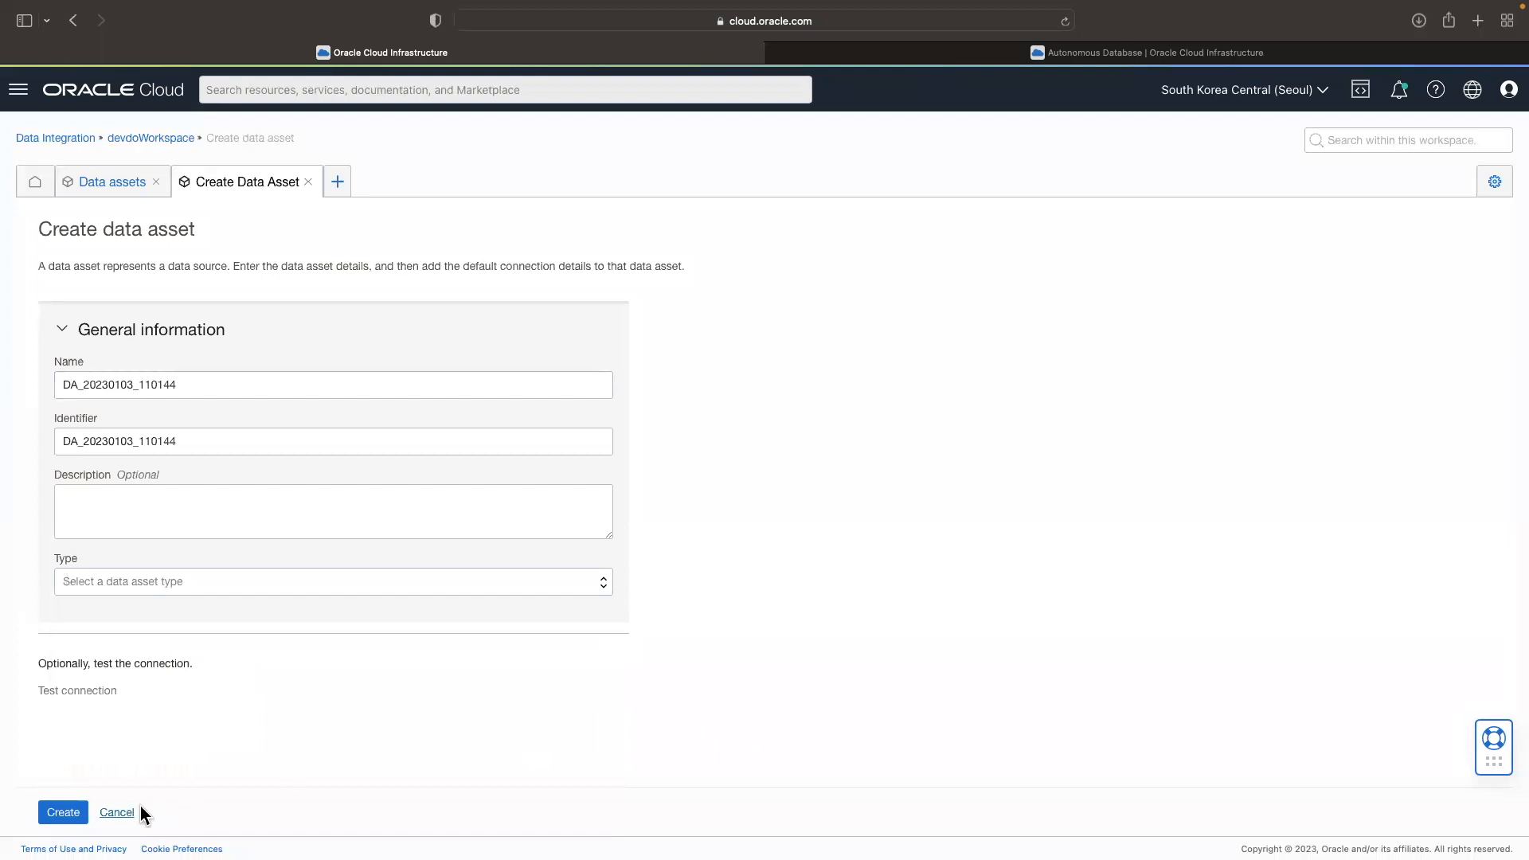
pyautogui.click(124, 814)
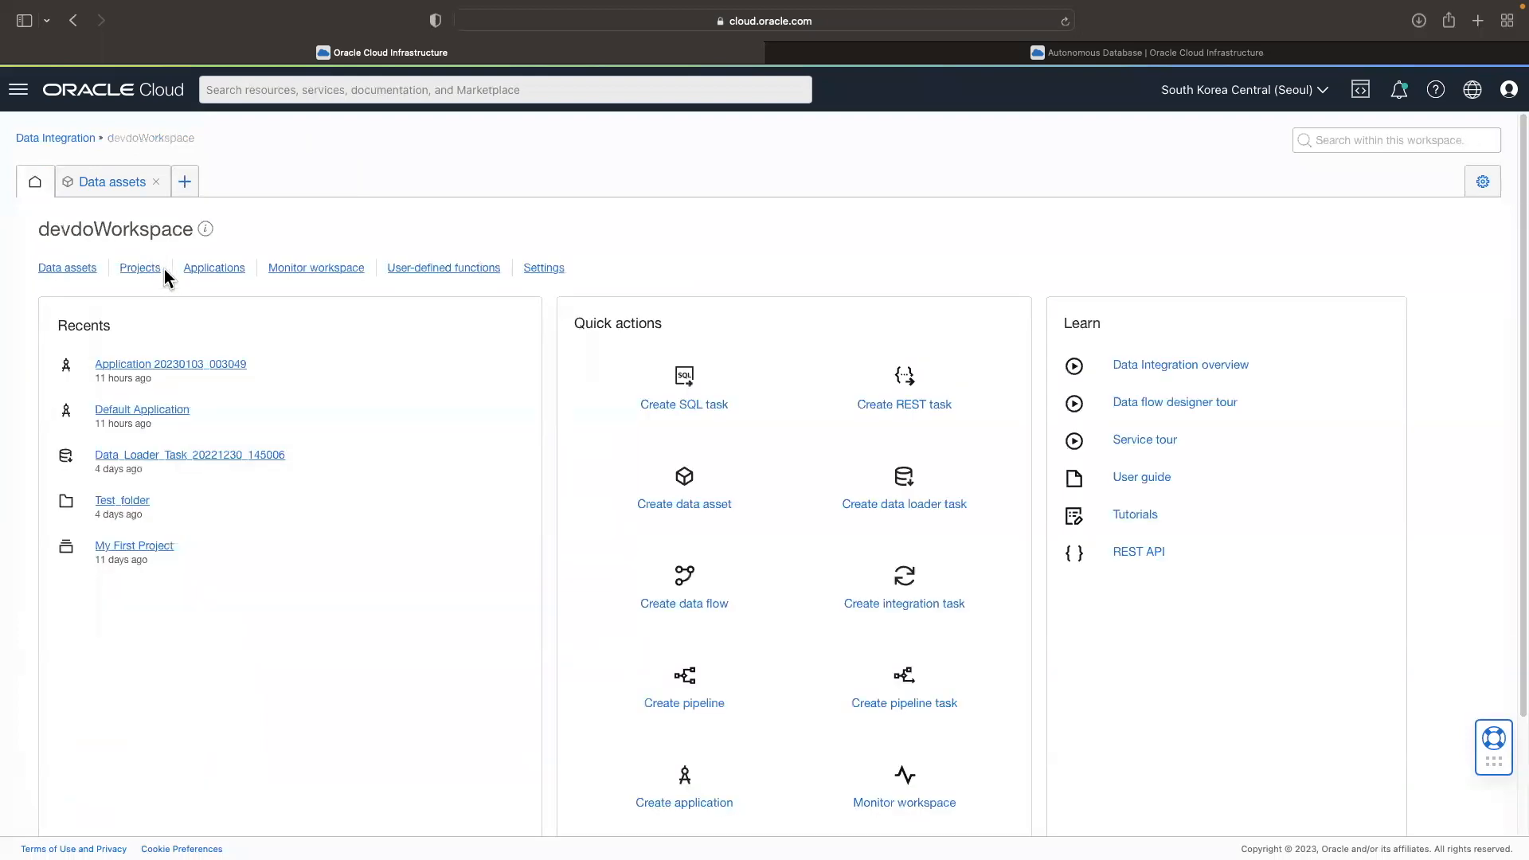
# Step: Open Test_folder inside My First Project from the workspace's projects
pyautogui.click(150, 271)
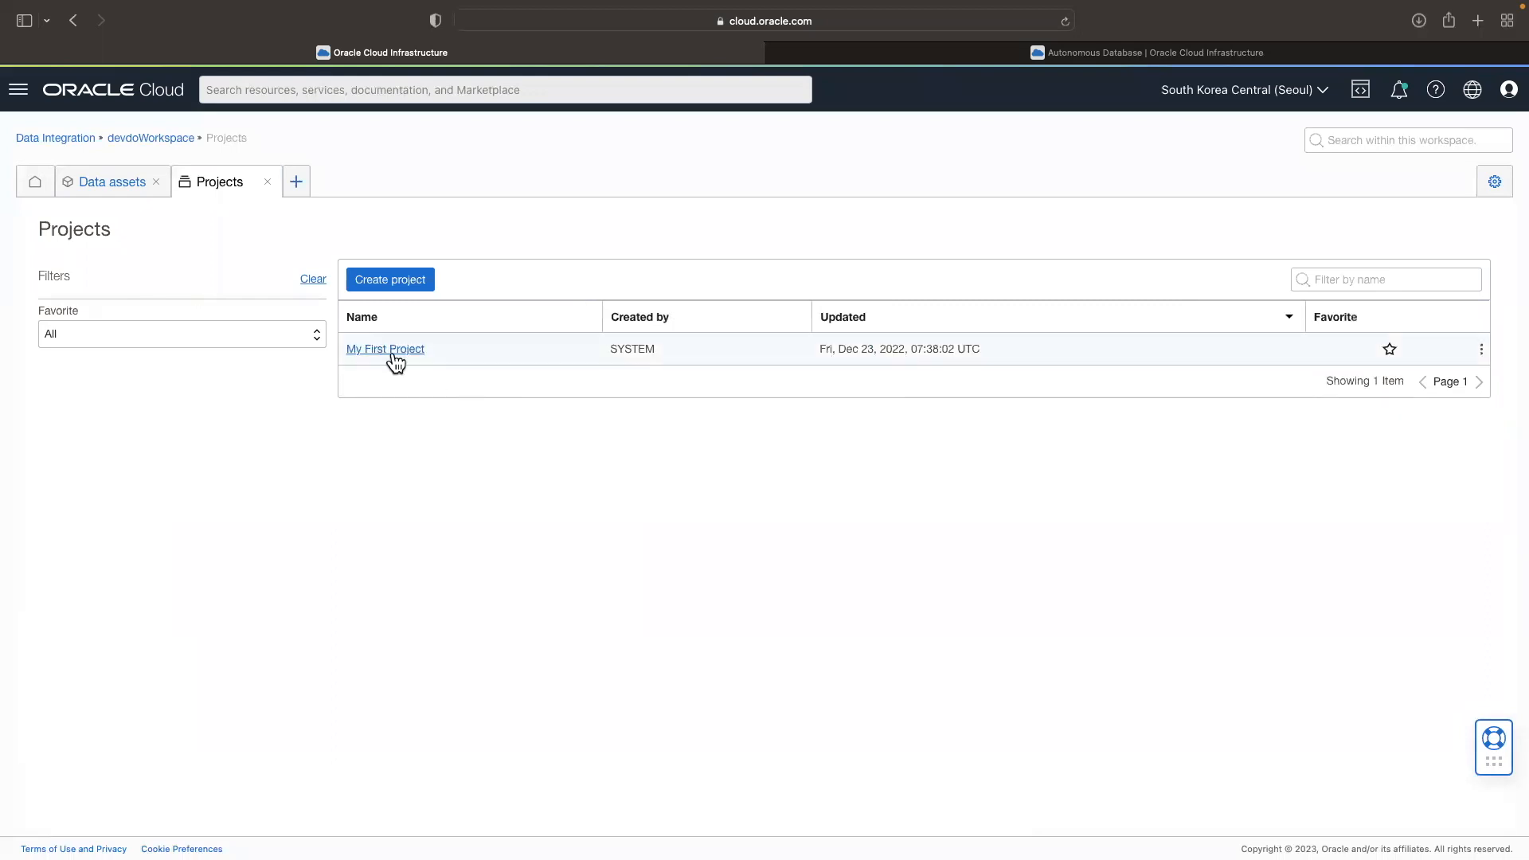
pyautogui.click(392, 356)
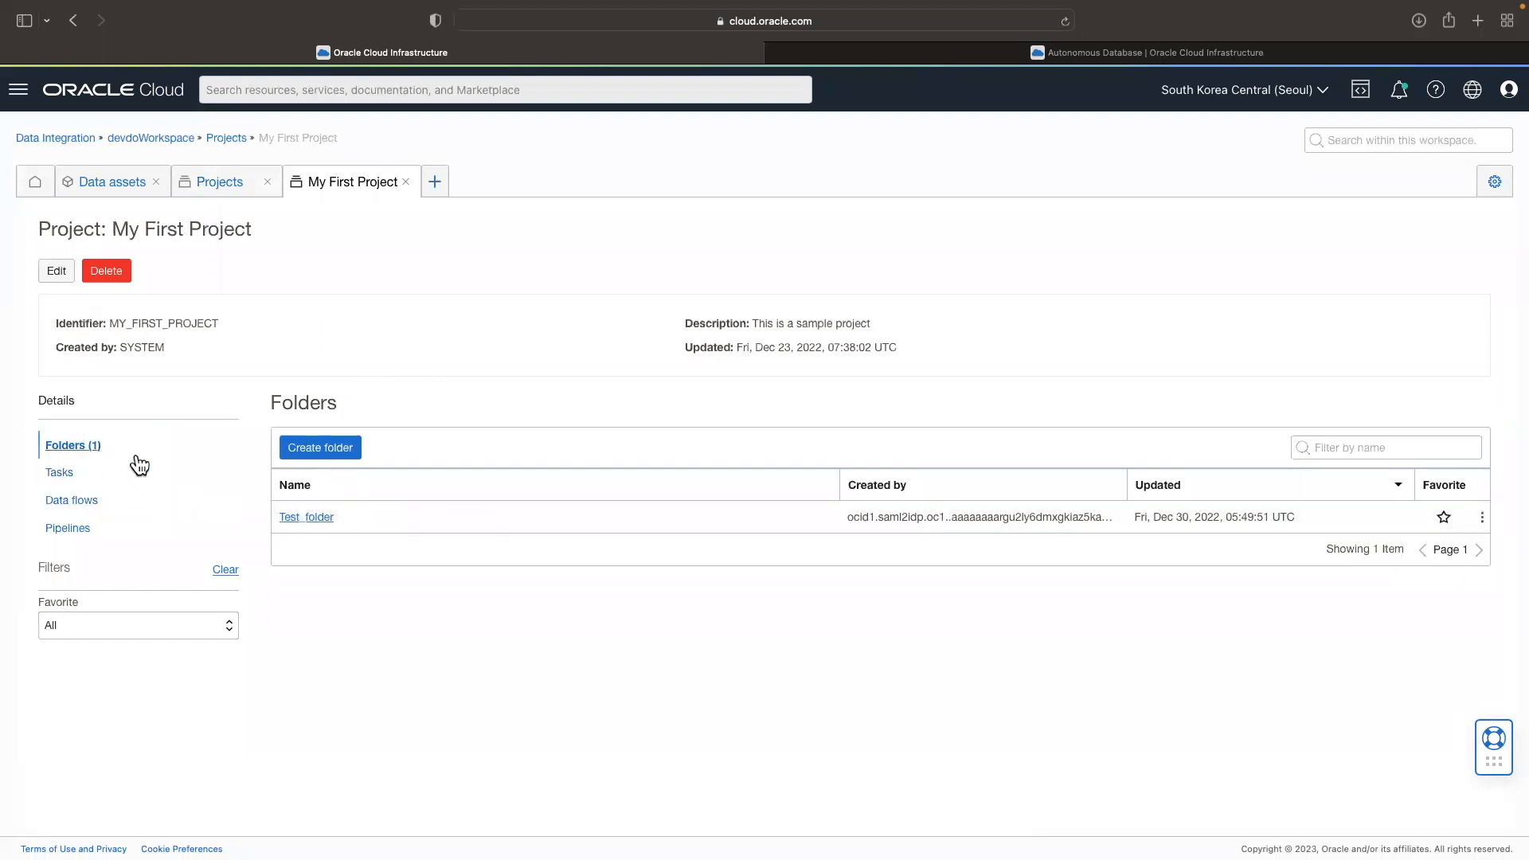
pyautogui.click(295, 519)
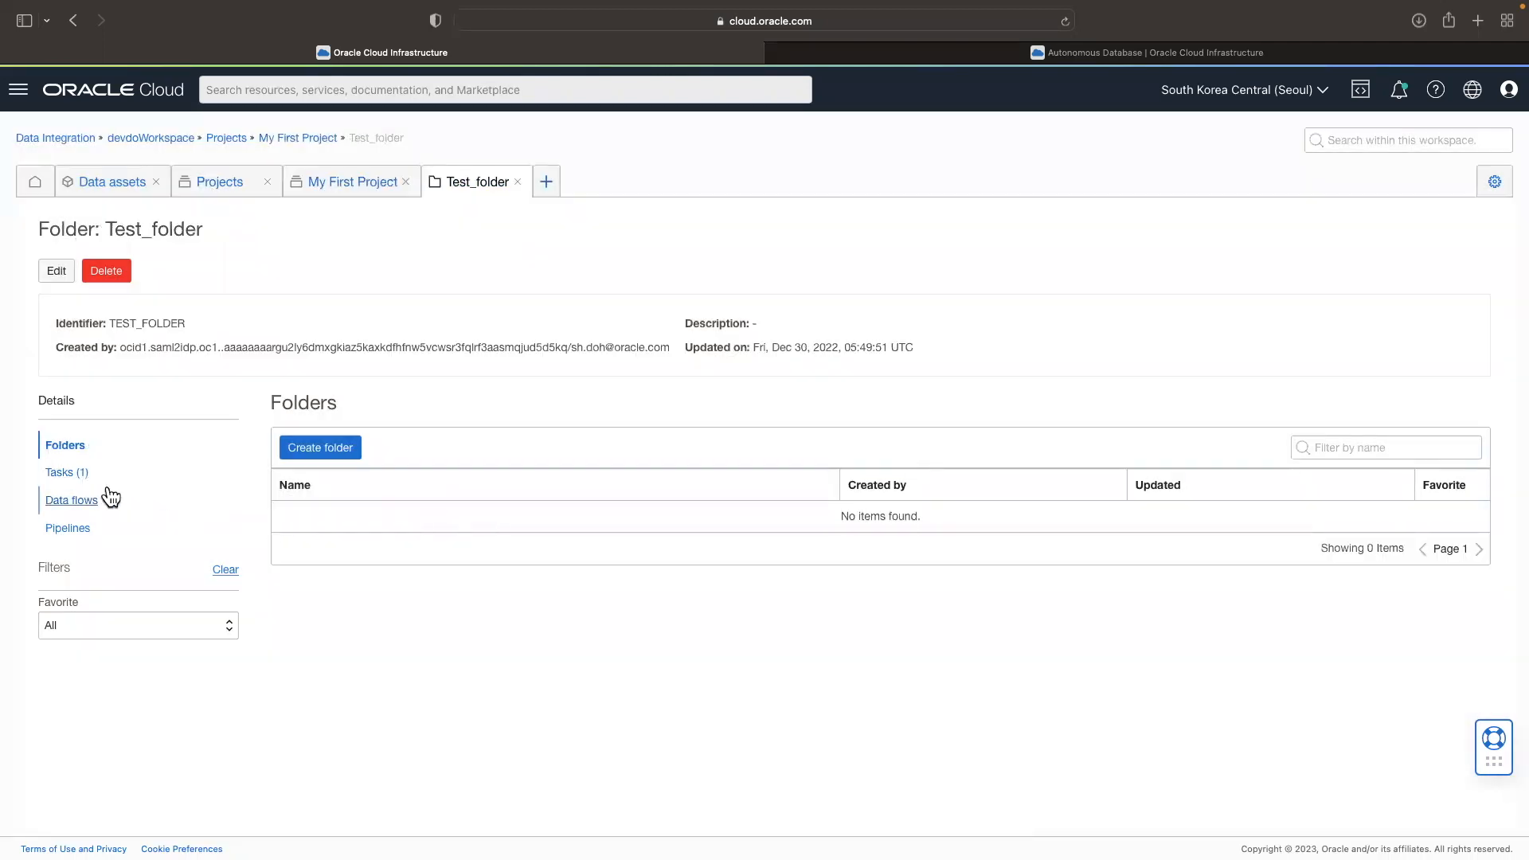
# Step: Examine Test_folder's tasks, data flows and pipelines, and the options for creating a task
pyautogui.click(61, 478)
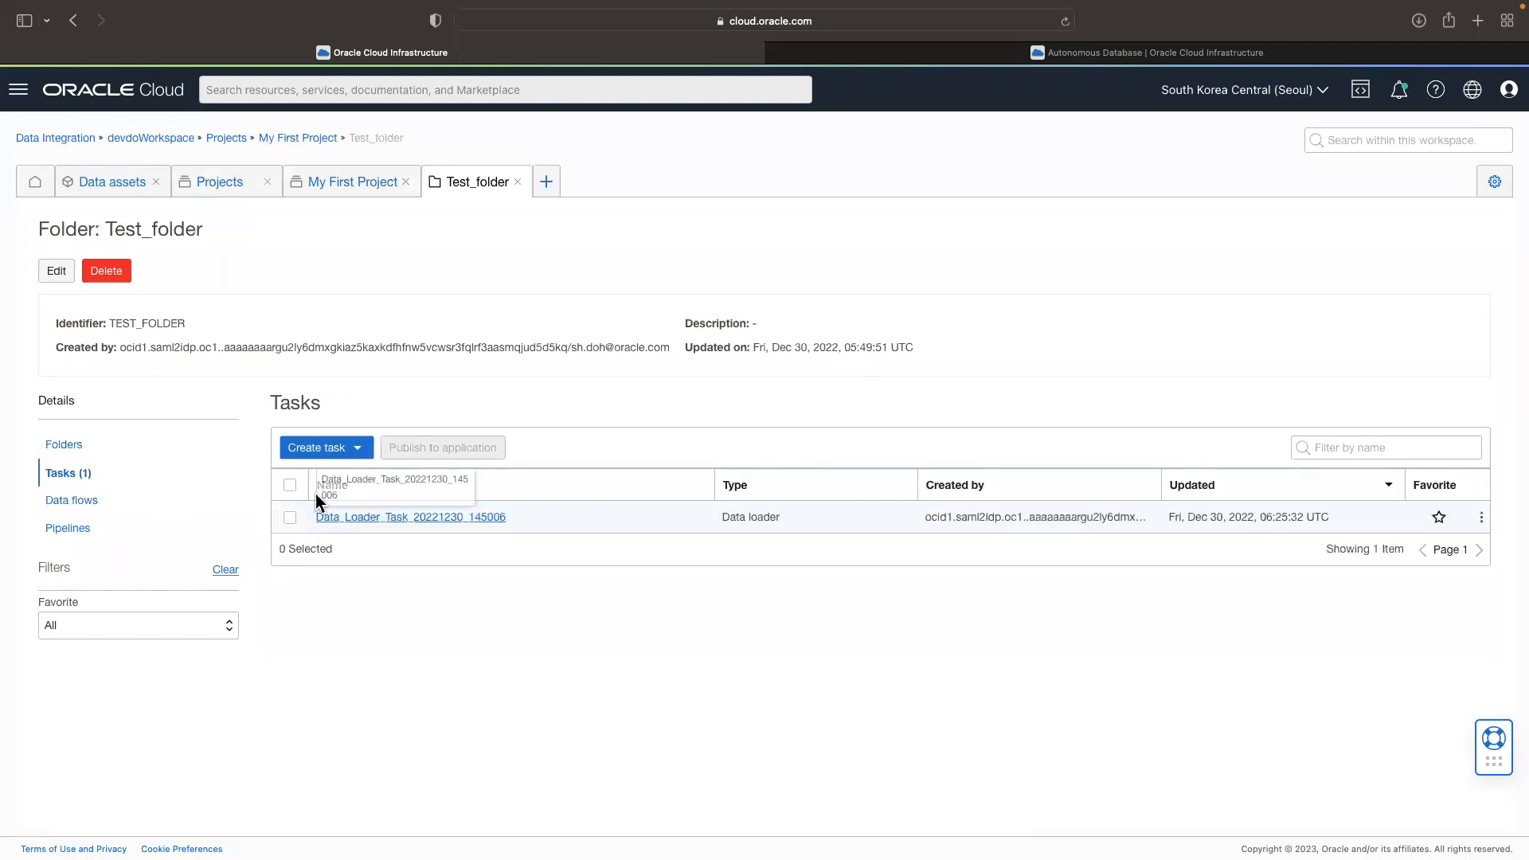
pyautogui.click(108, 508)
pyautogui.click(107, 530)
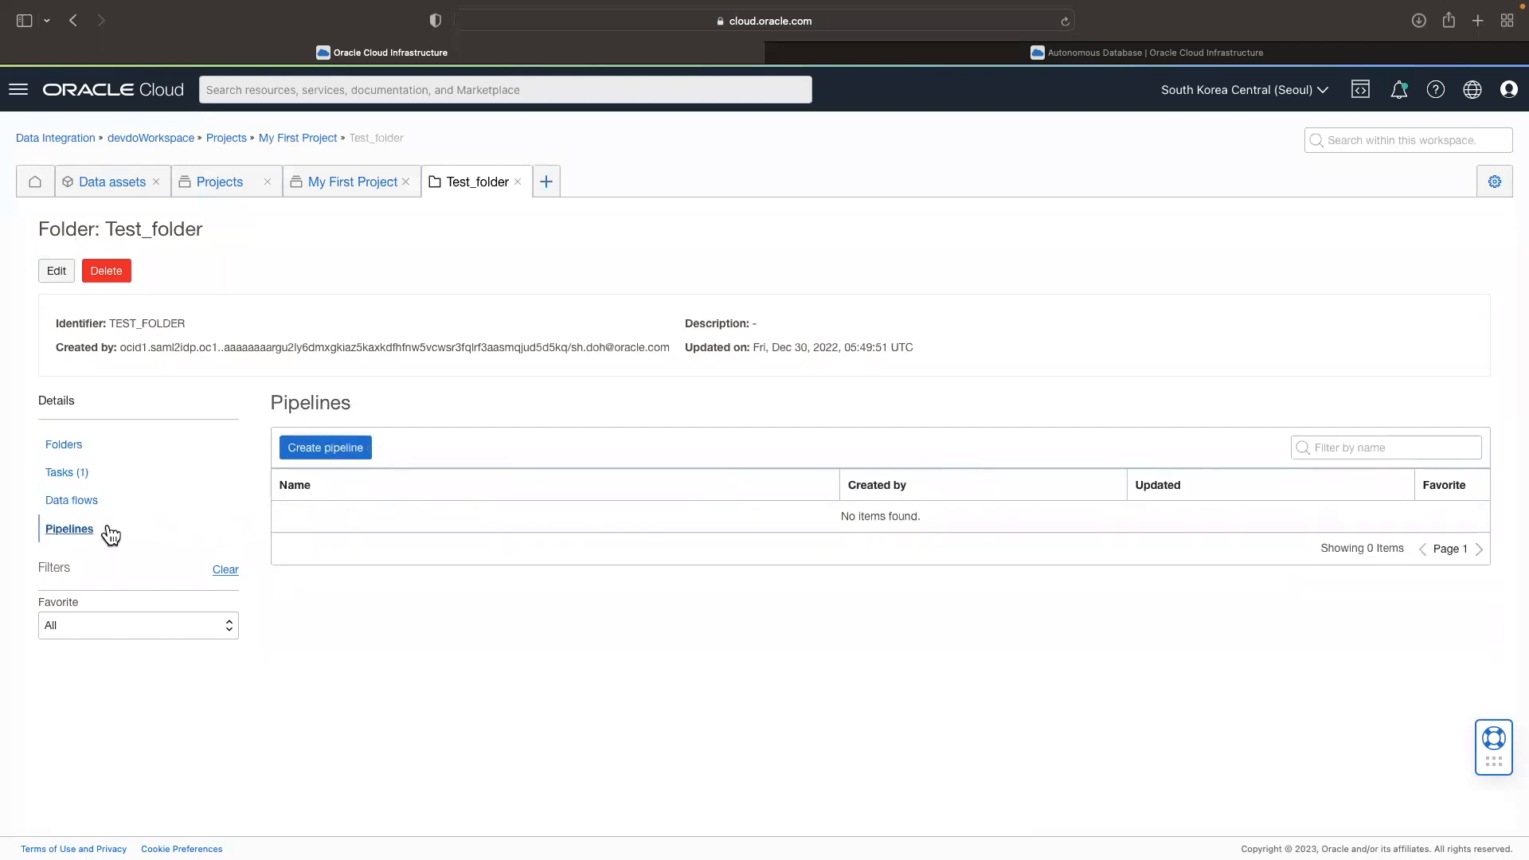
pyautogui.click(84, 477)
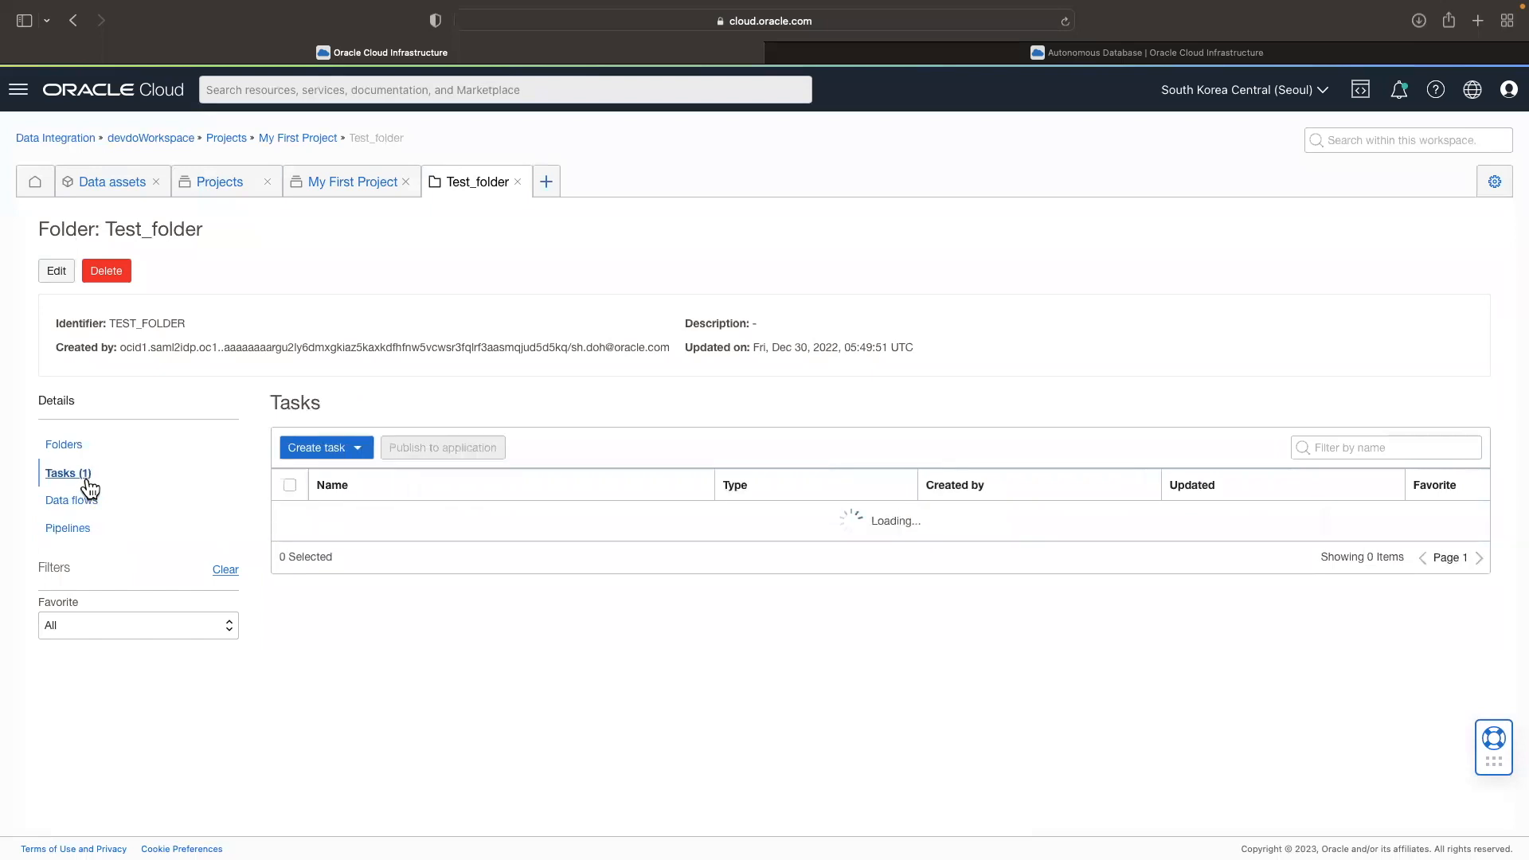
pyautogui.click(354, 458)
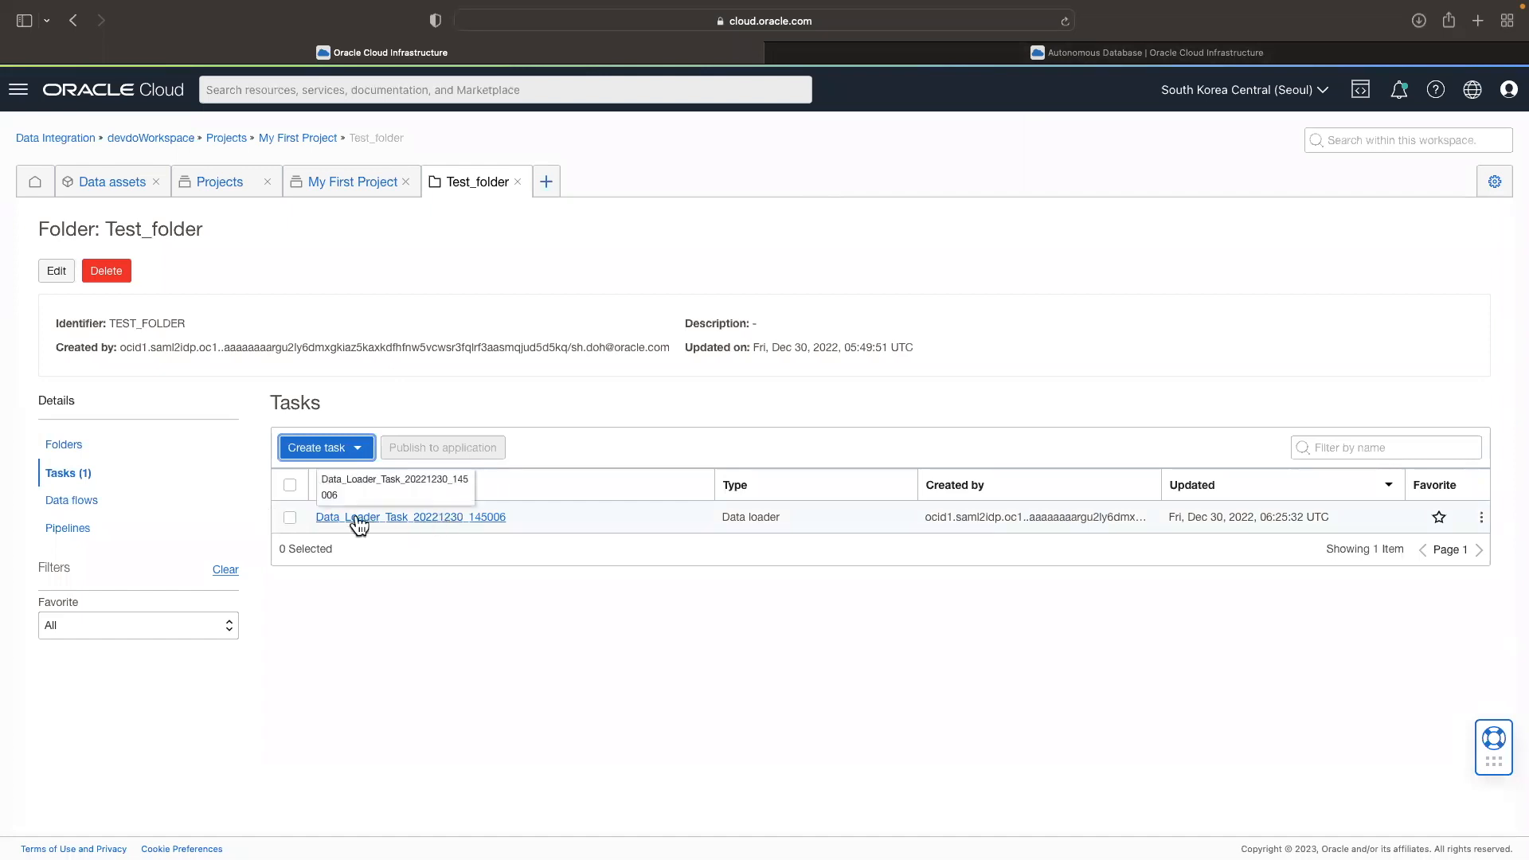
# Step: Try to publish Data_Loader_Task_20221230_145006 to Application 20230103_003049
pyautogui.click(1483, 518)
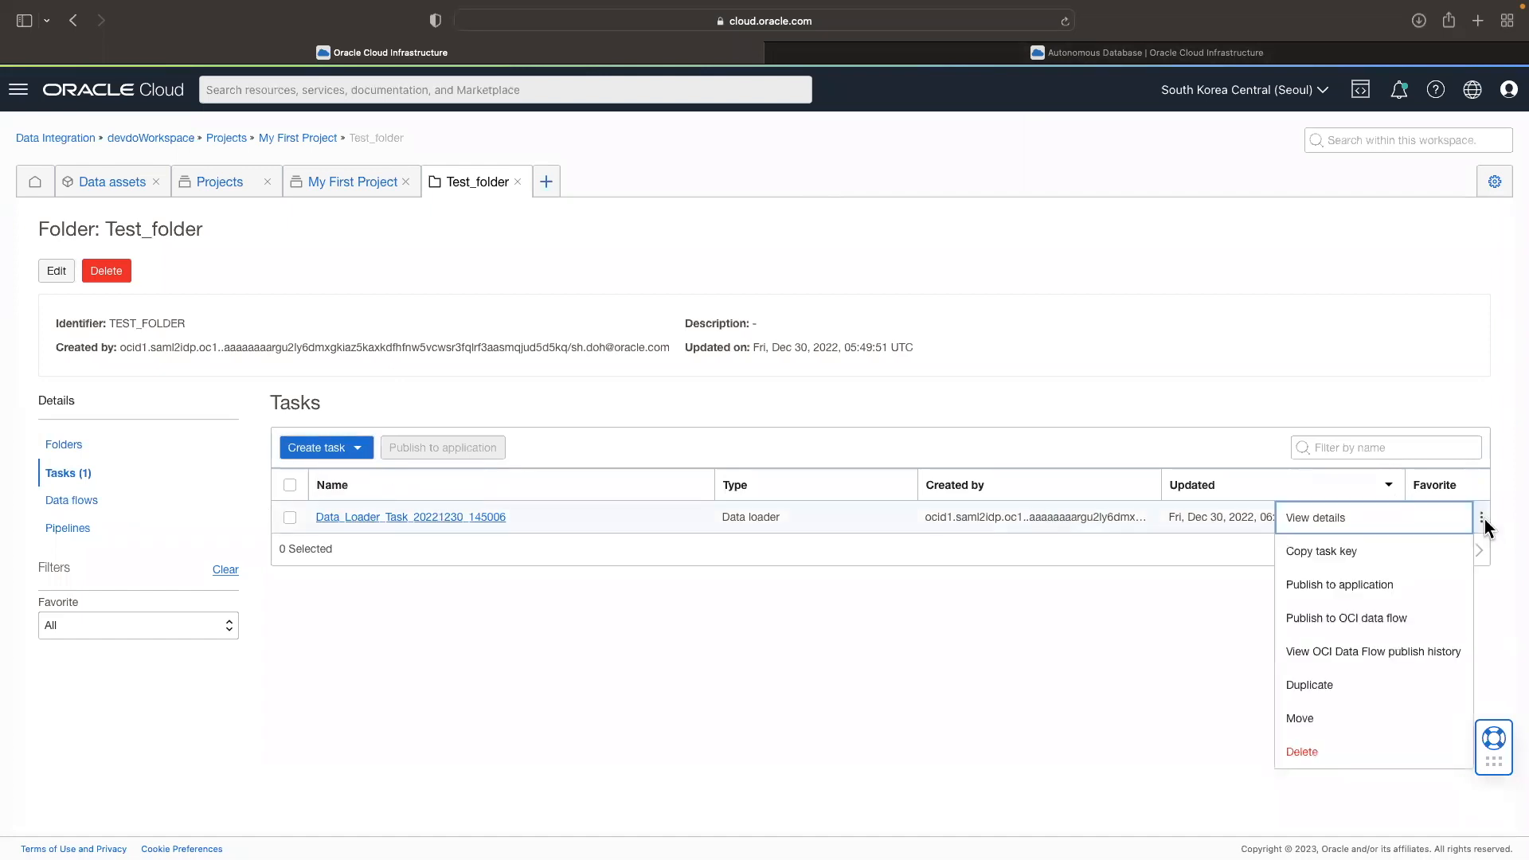
pyautogui.click(1393, 587)
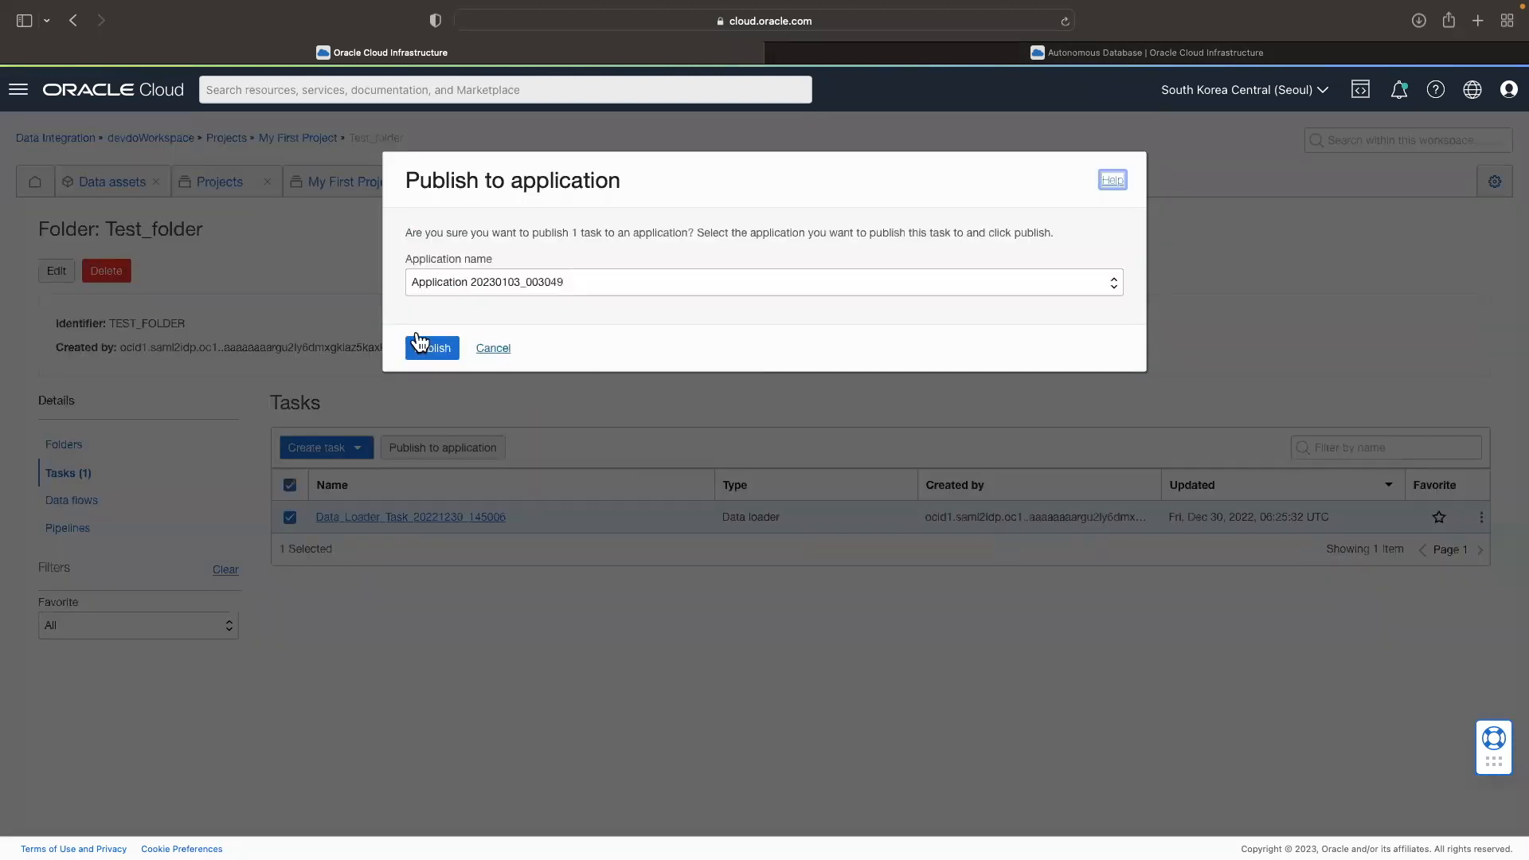
pyautogui.click(419, 339)
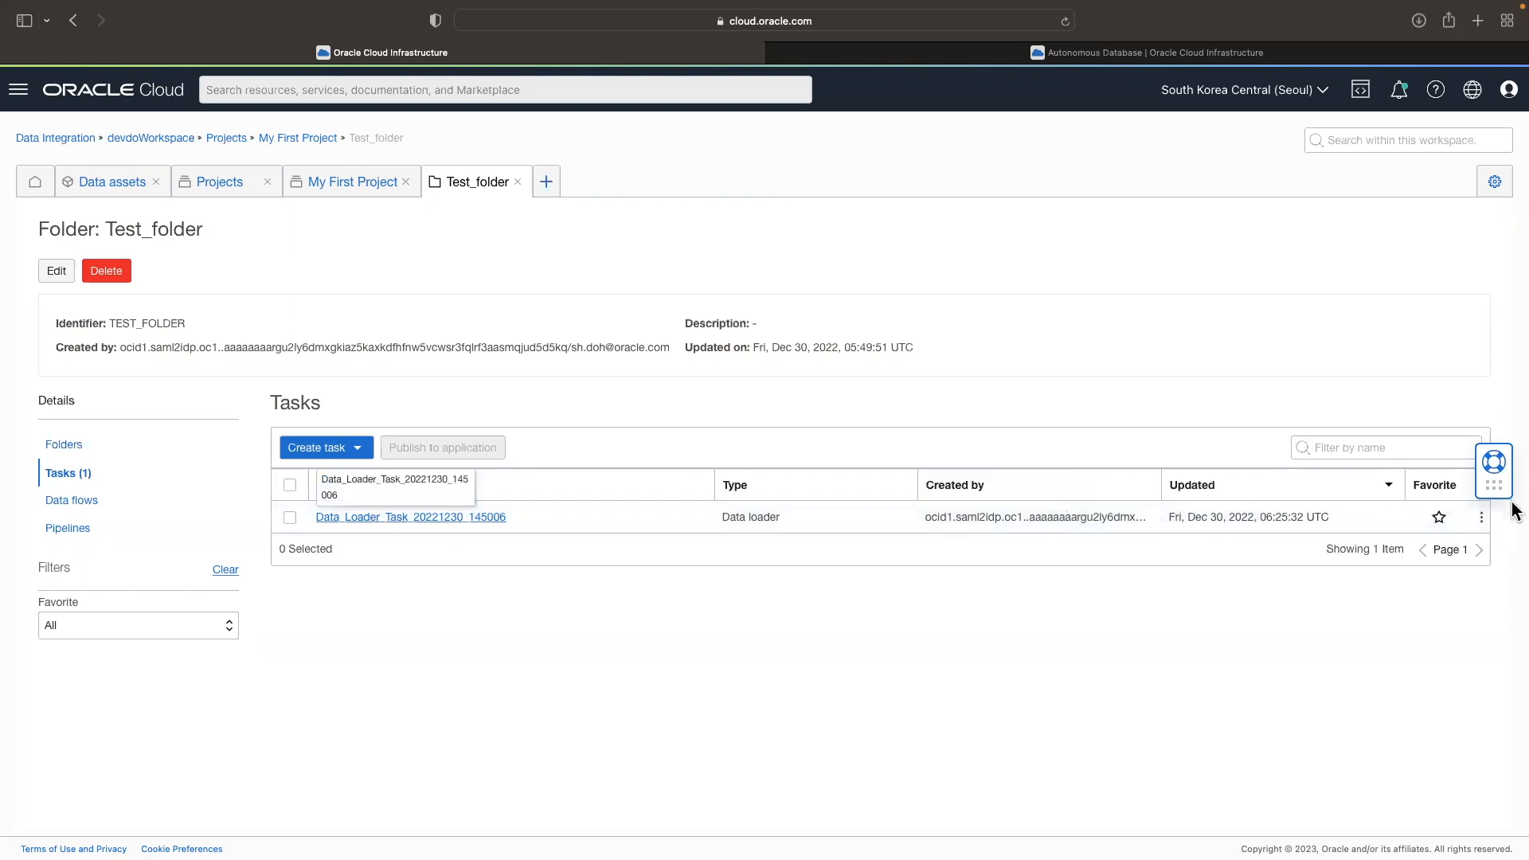
# Step: Publish Data_Loader_Task_20221230_145006 to Application 20230103_112245 and open that application
pyautogui.click(1482, 518)
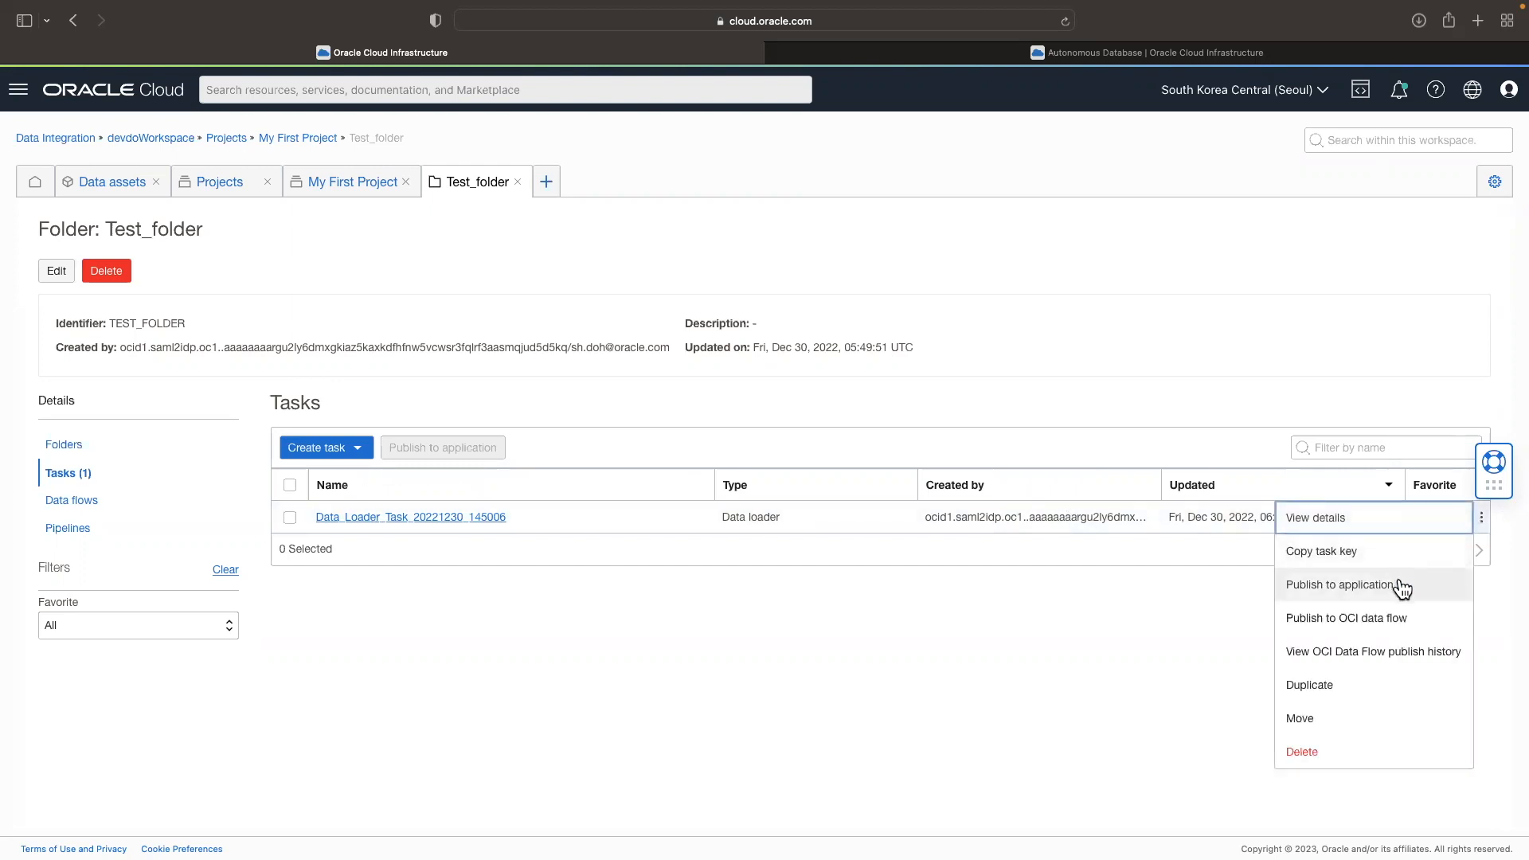
pyautogui.click(1356, 586)
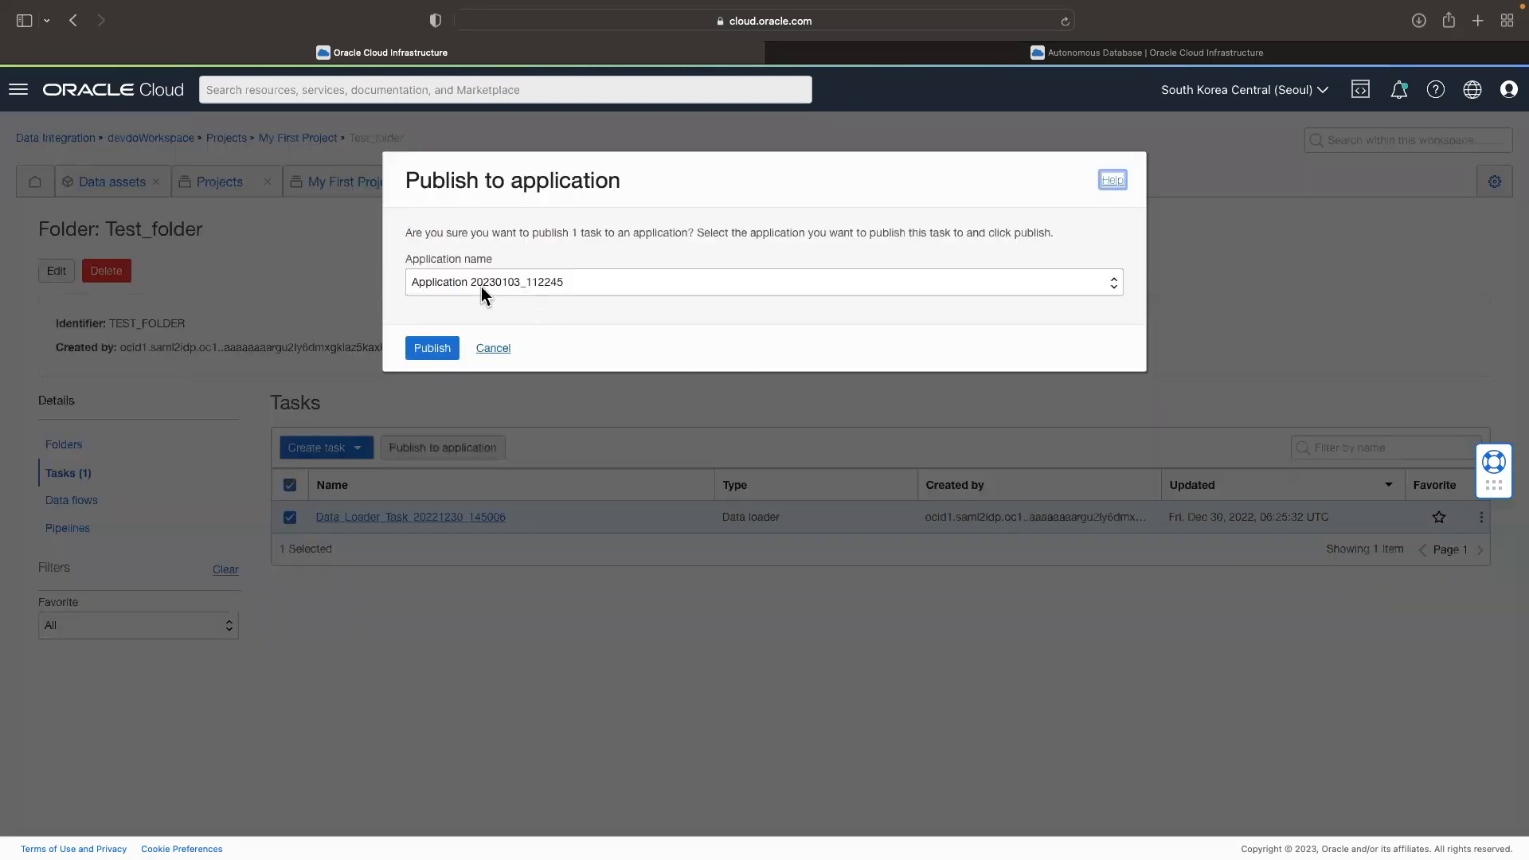
pyautogui.click(440, 349)
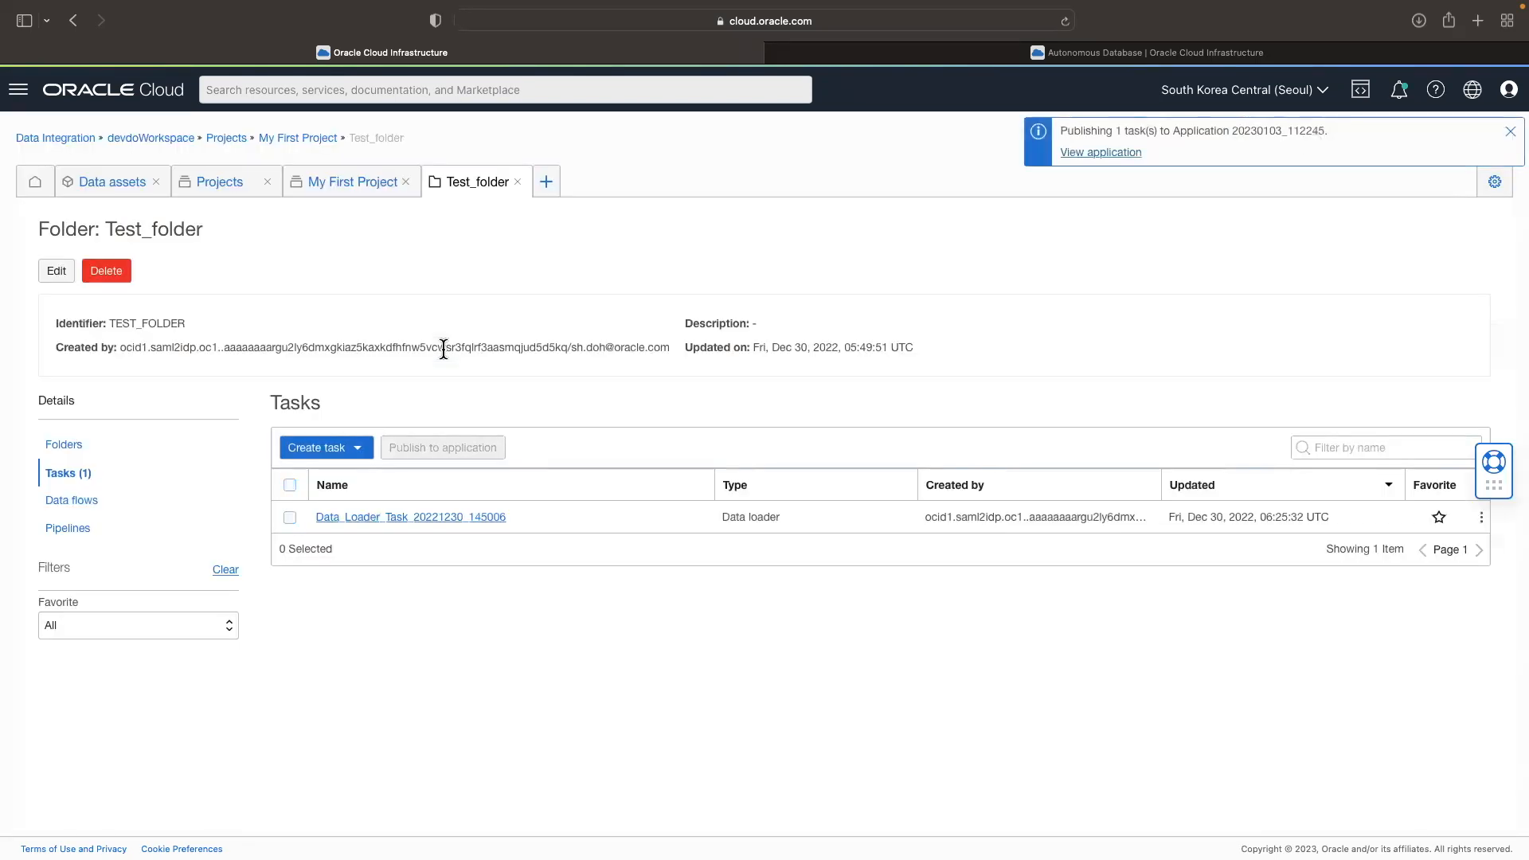
pyautogui.click(1123, 158)
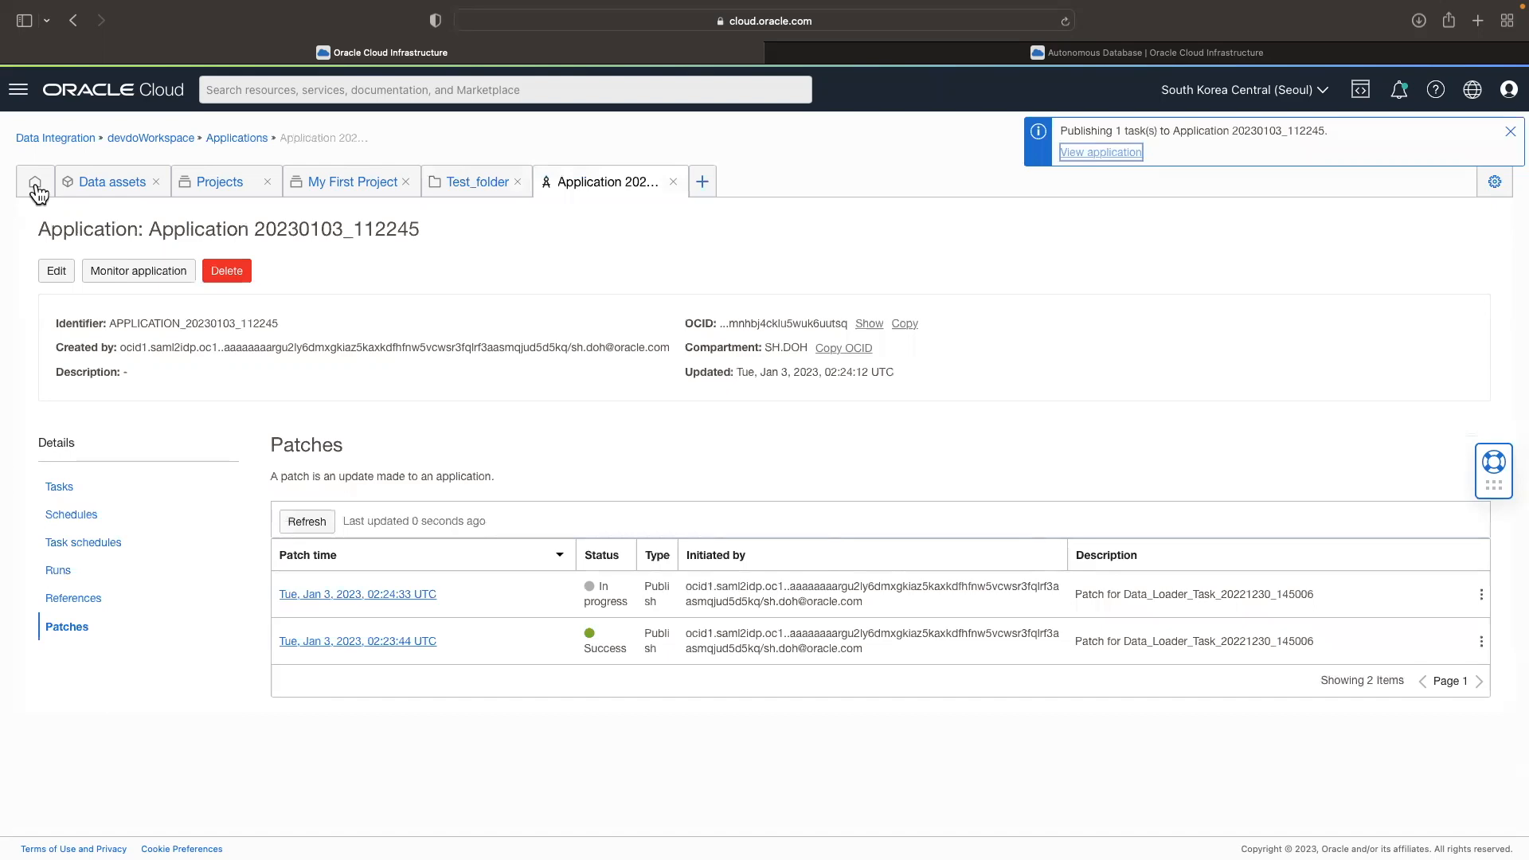
# Step: Run Data_Loader_Task_20221230_145006 from the tasks of Application 20230103_112245, reached through the workspace's applications
pyautogui.click(36, 188)
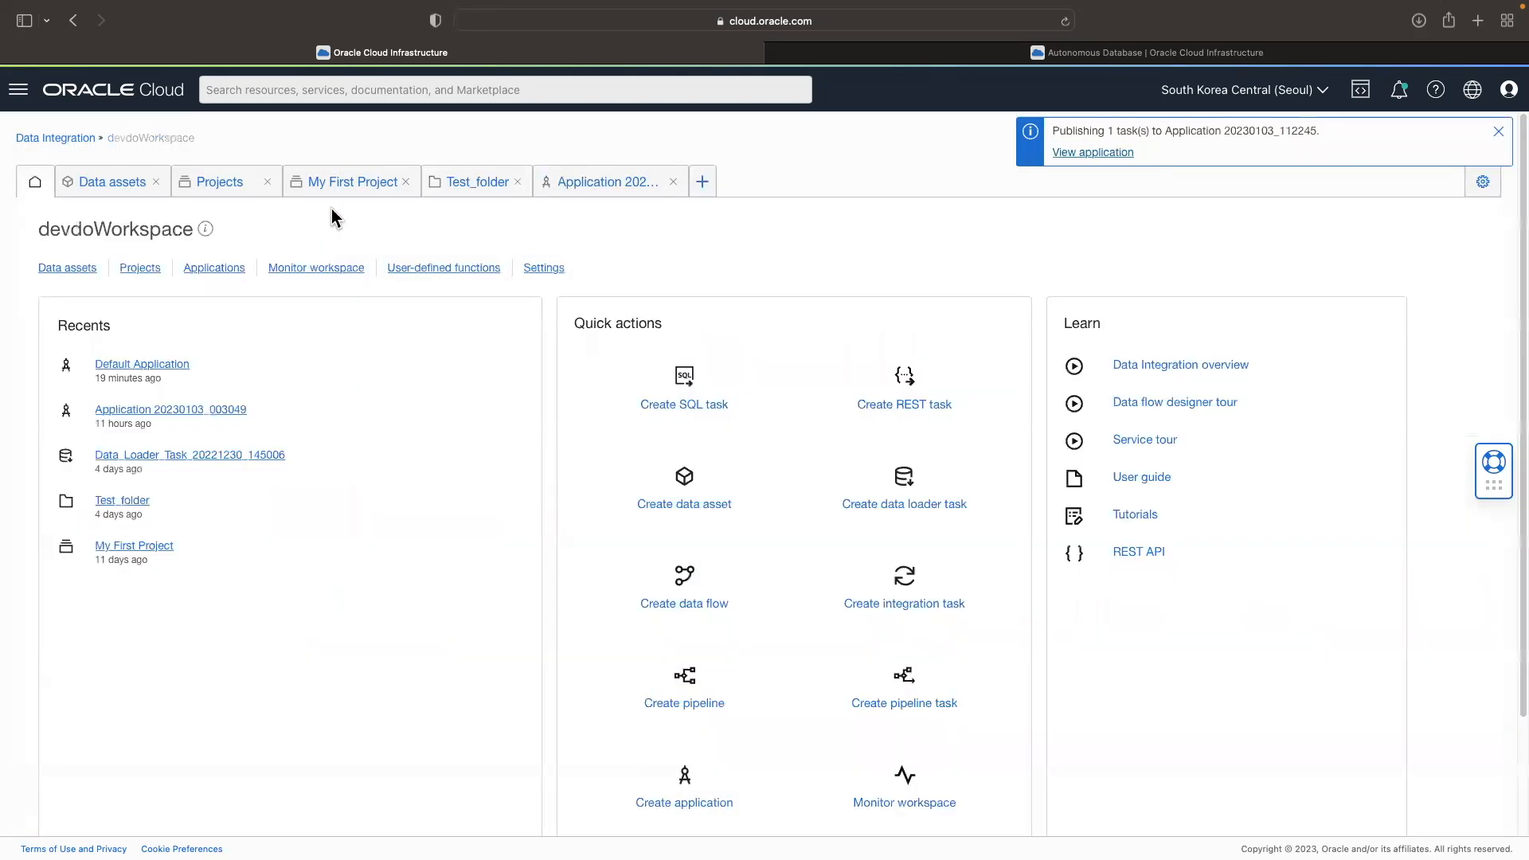
pyautogui.click(214, 268)
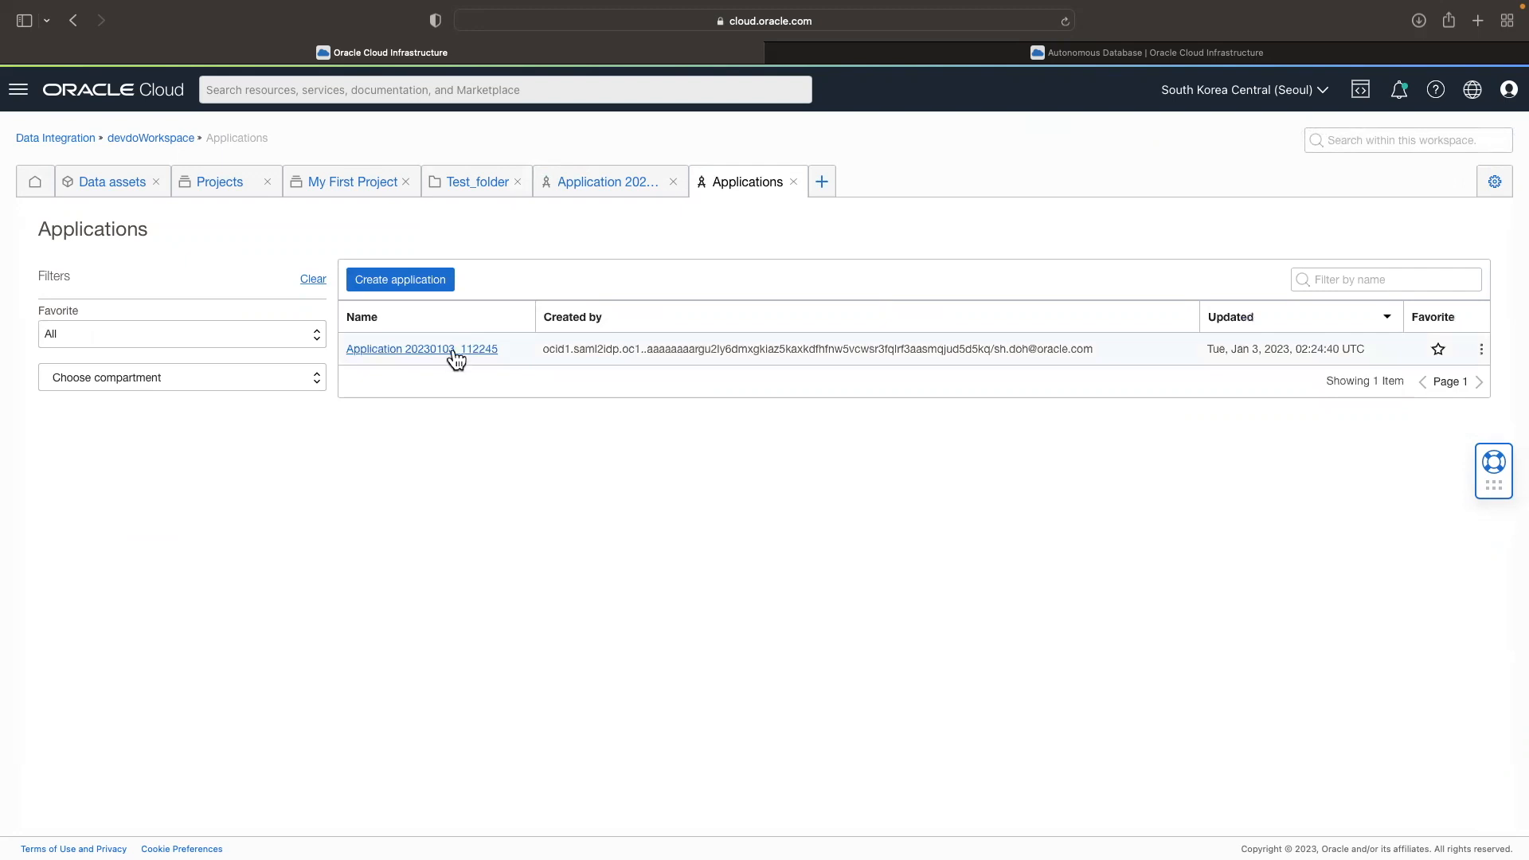
pyautogui.click(456, 351)
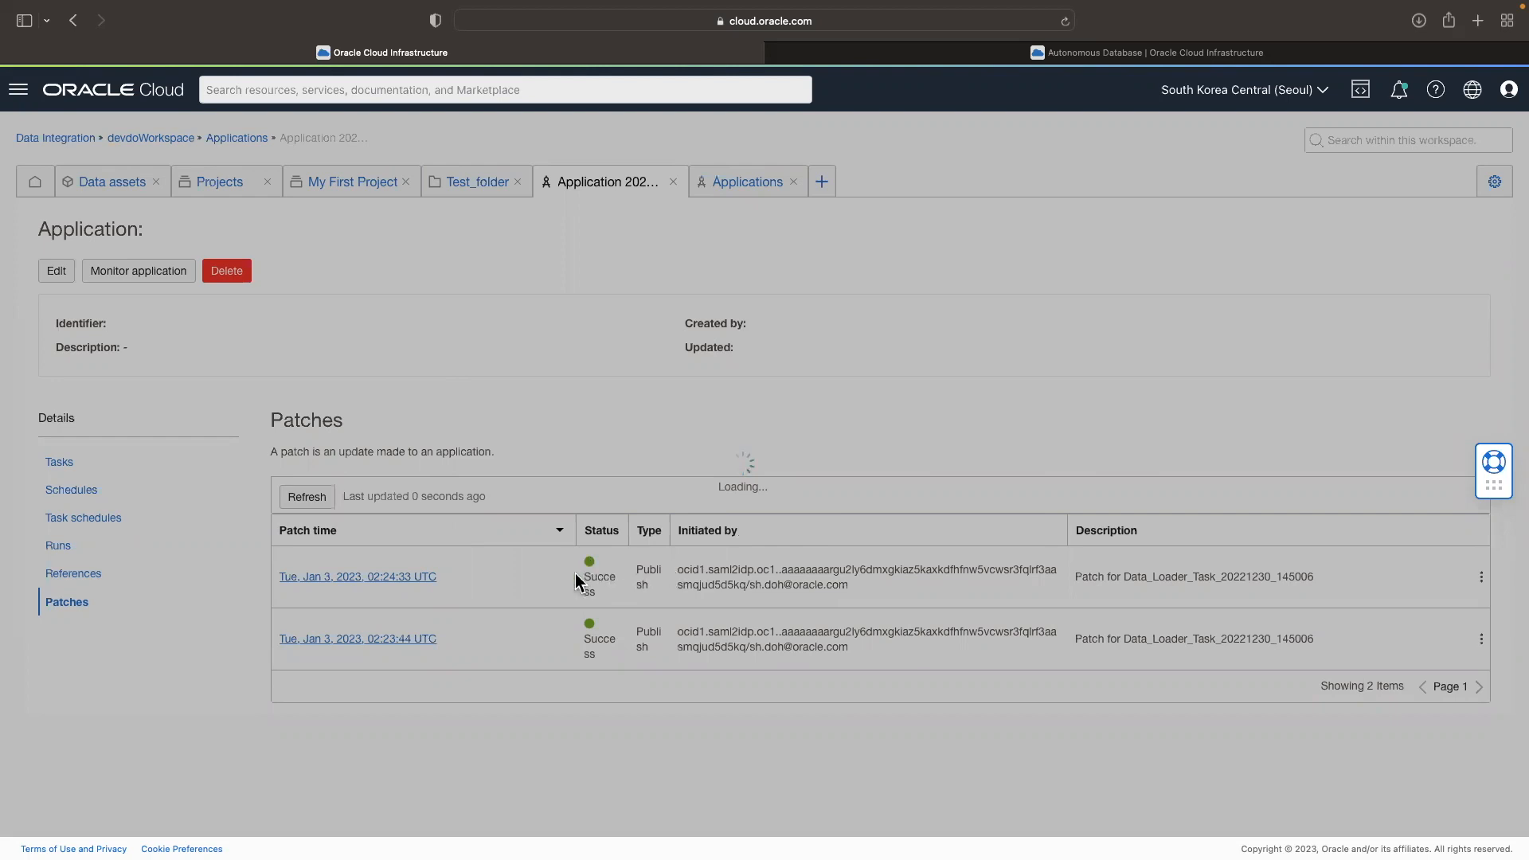
pyautogui.click(64, 465)
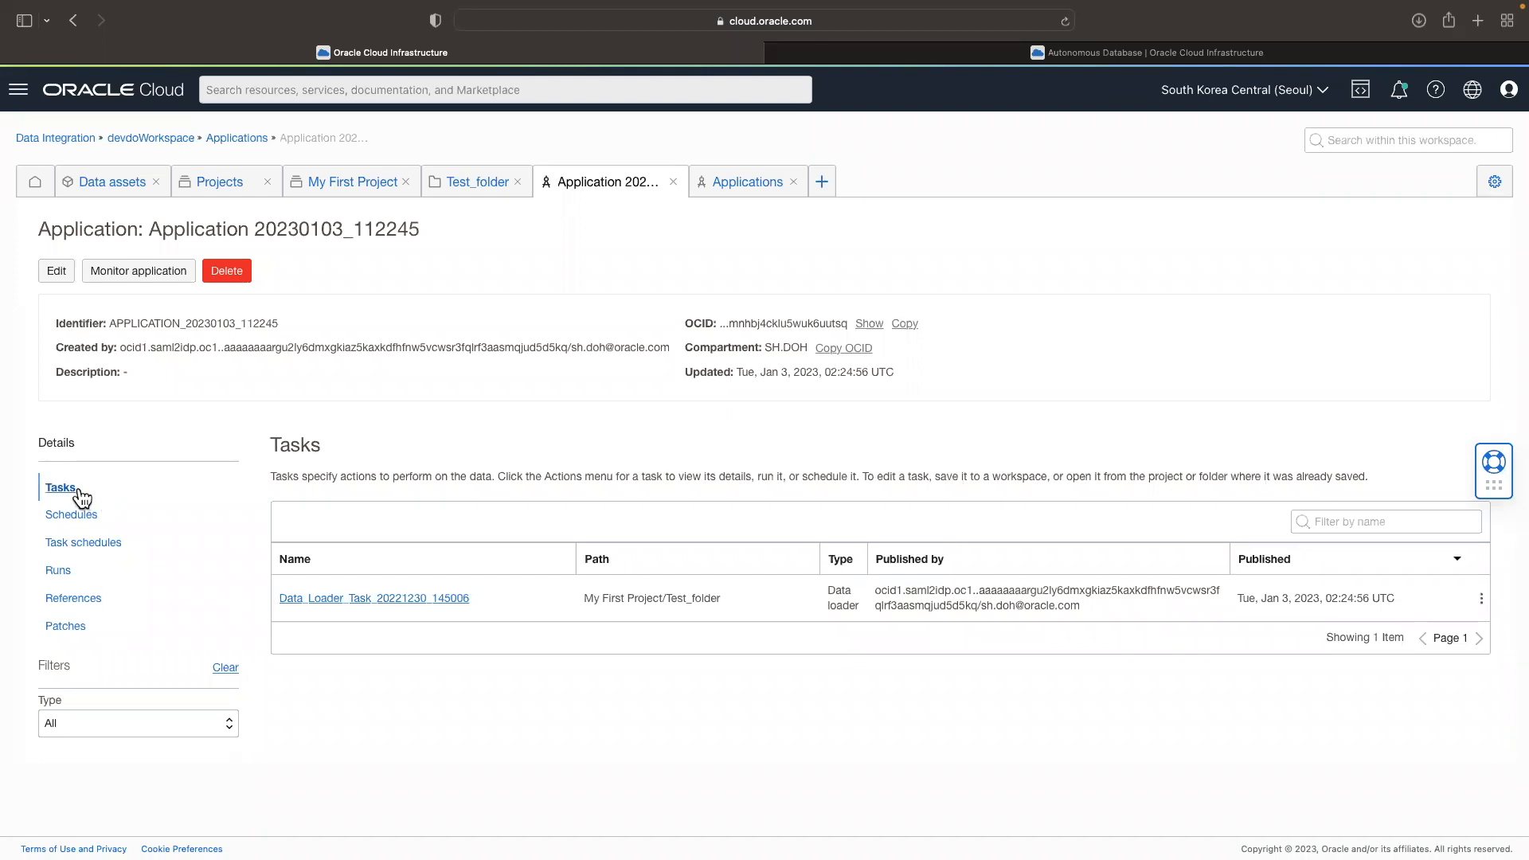
pyautogui.click(1481, 605)
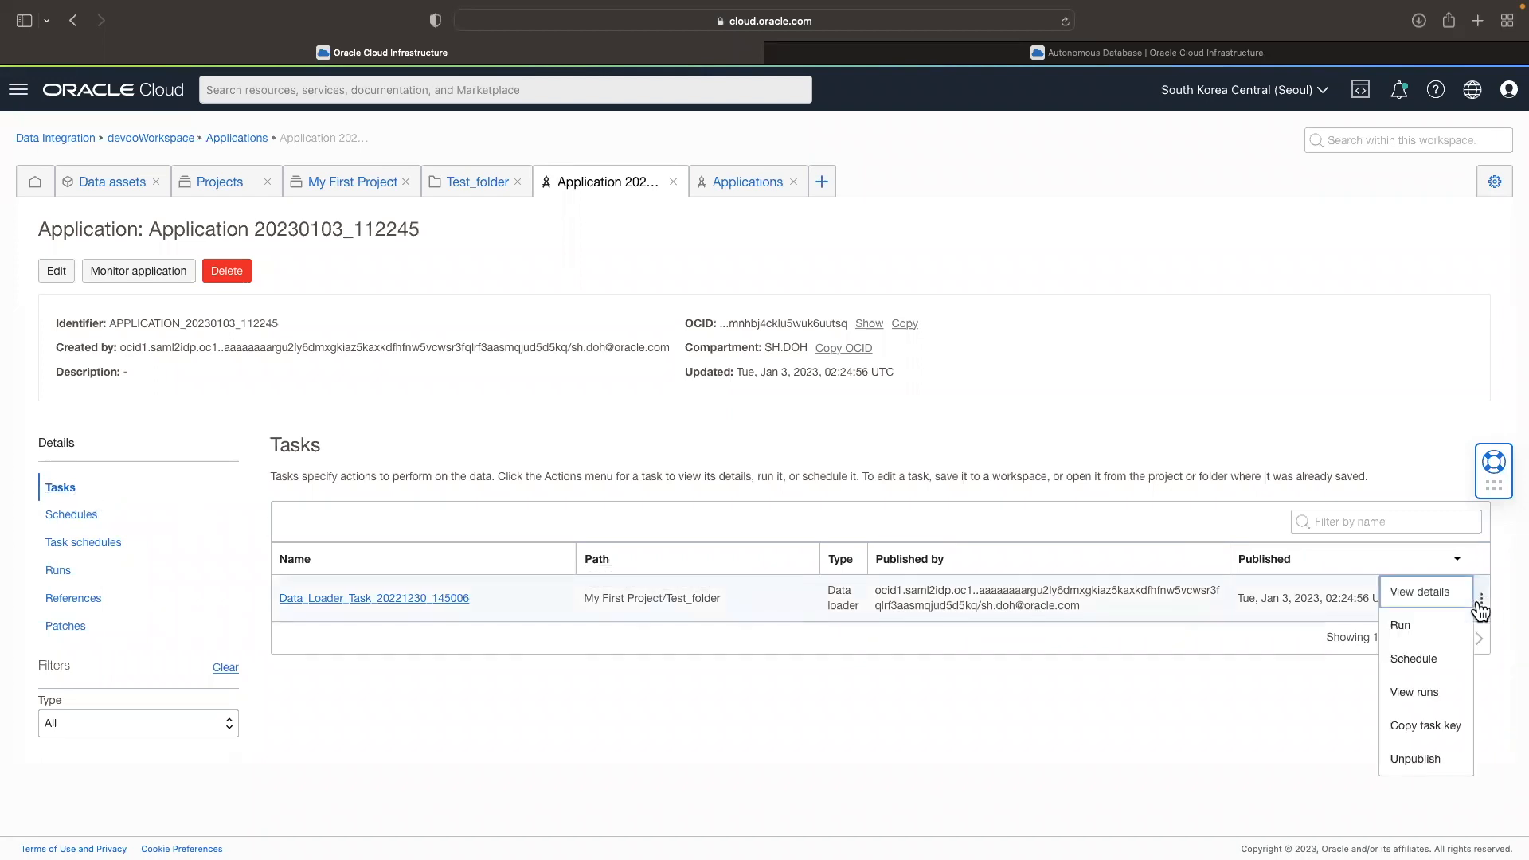
pyautogui.click(1434, 630)
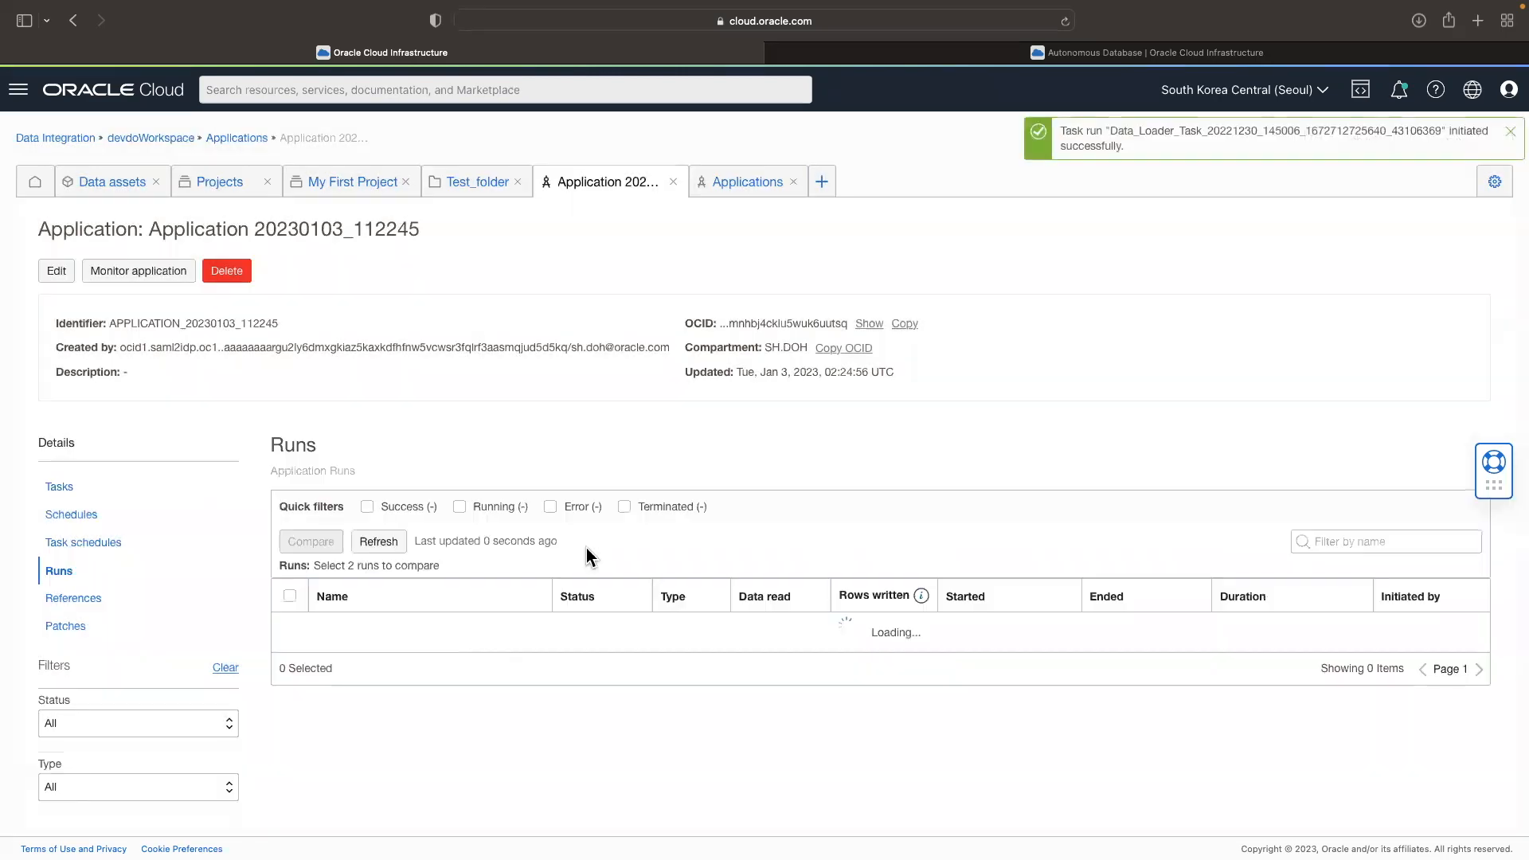
# Step: Review the application's tasks, schedules and task schedules
pyautogui.click(59, 486)
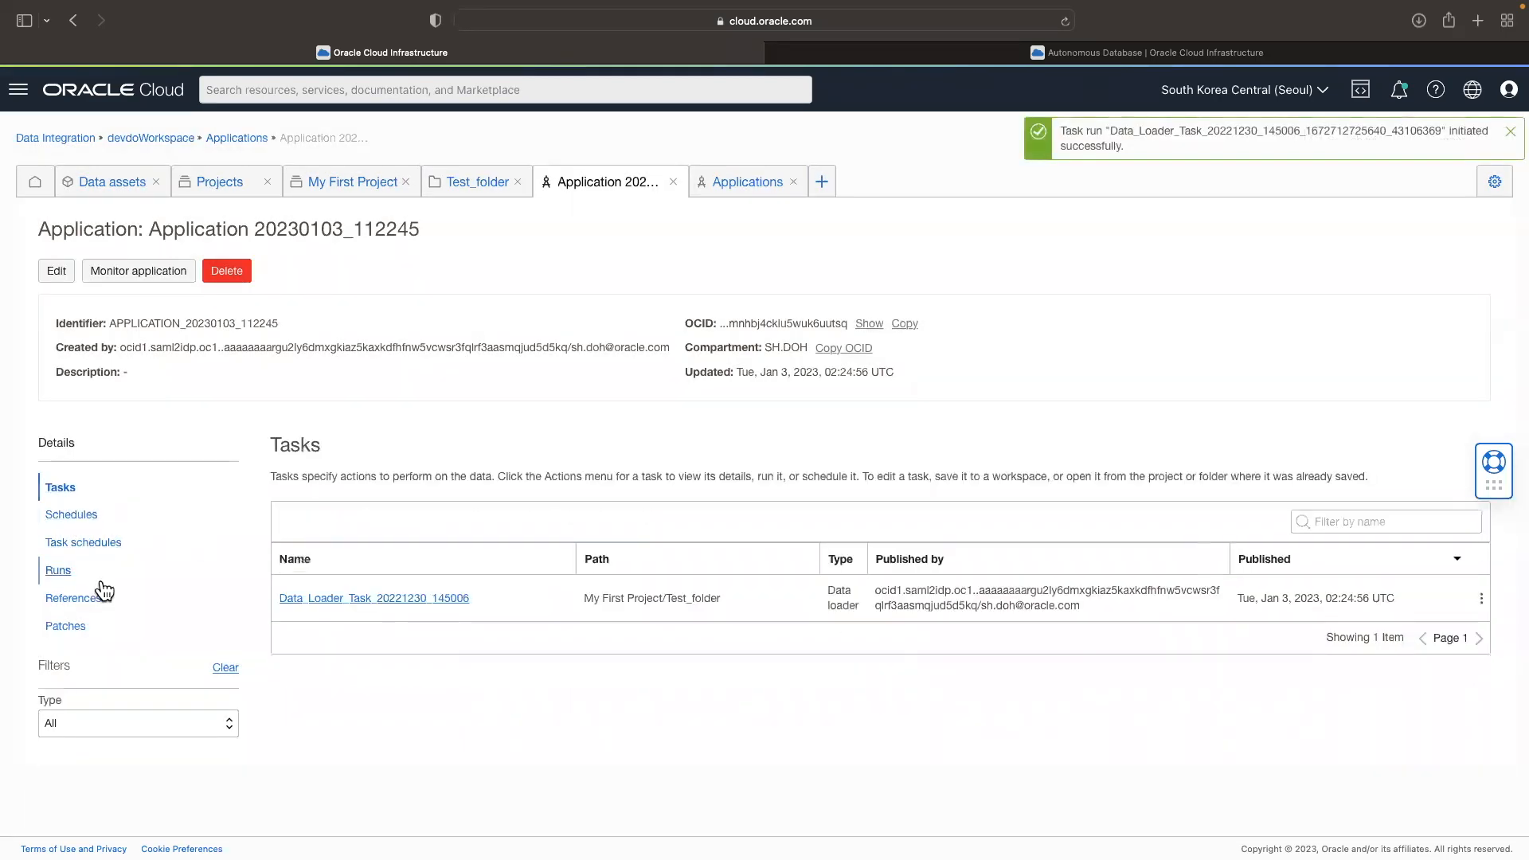
pyautogui.click(85, 517)
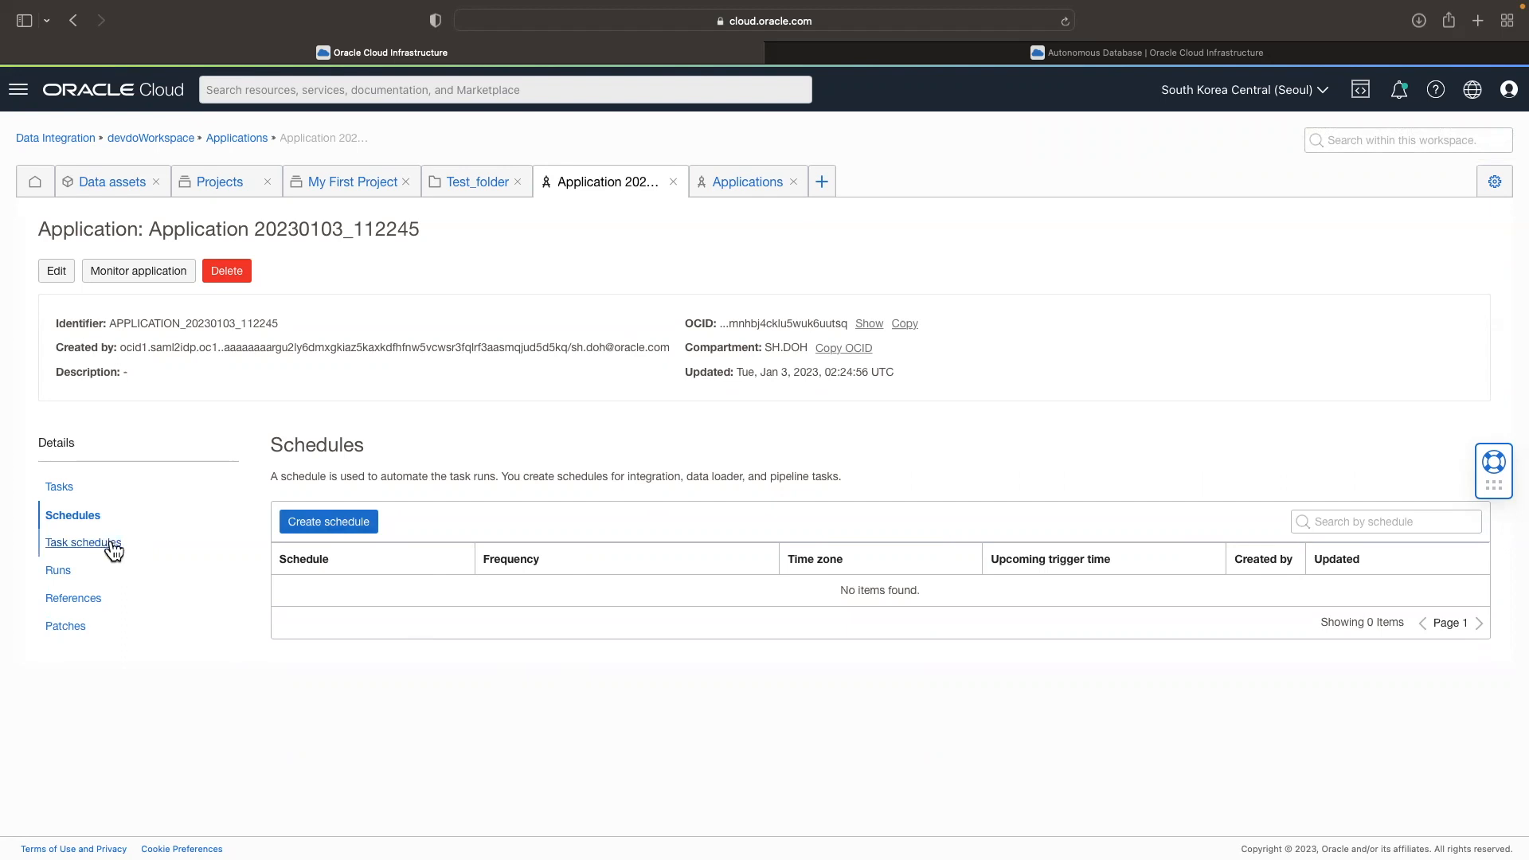
pyautogui.click(59, 488)
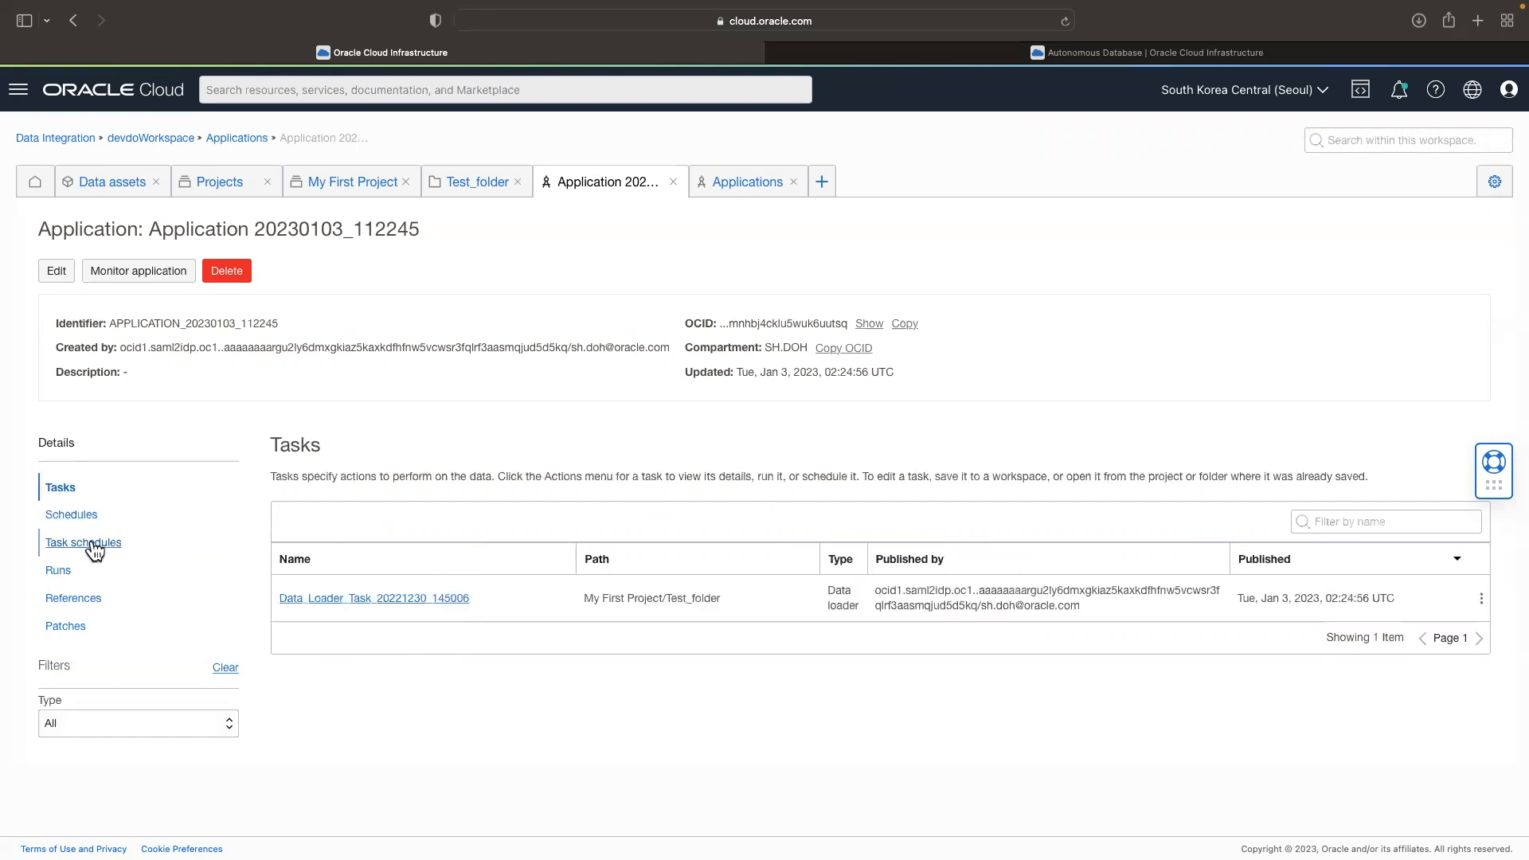
pyautogui.click(90, 544)
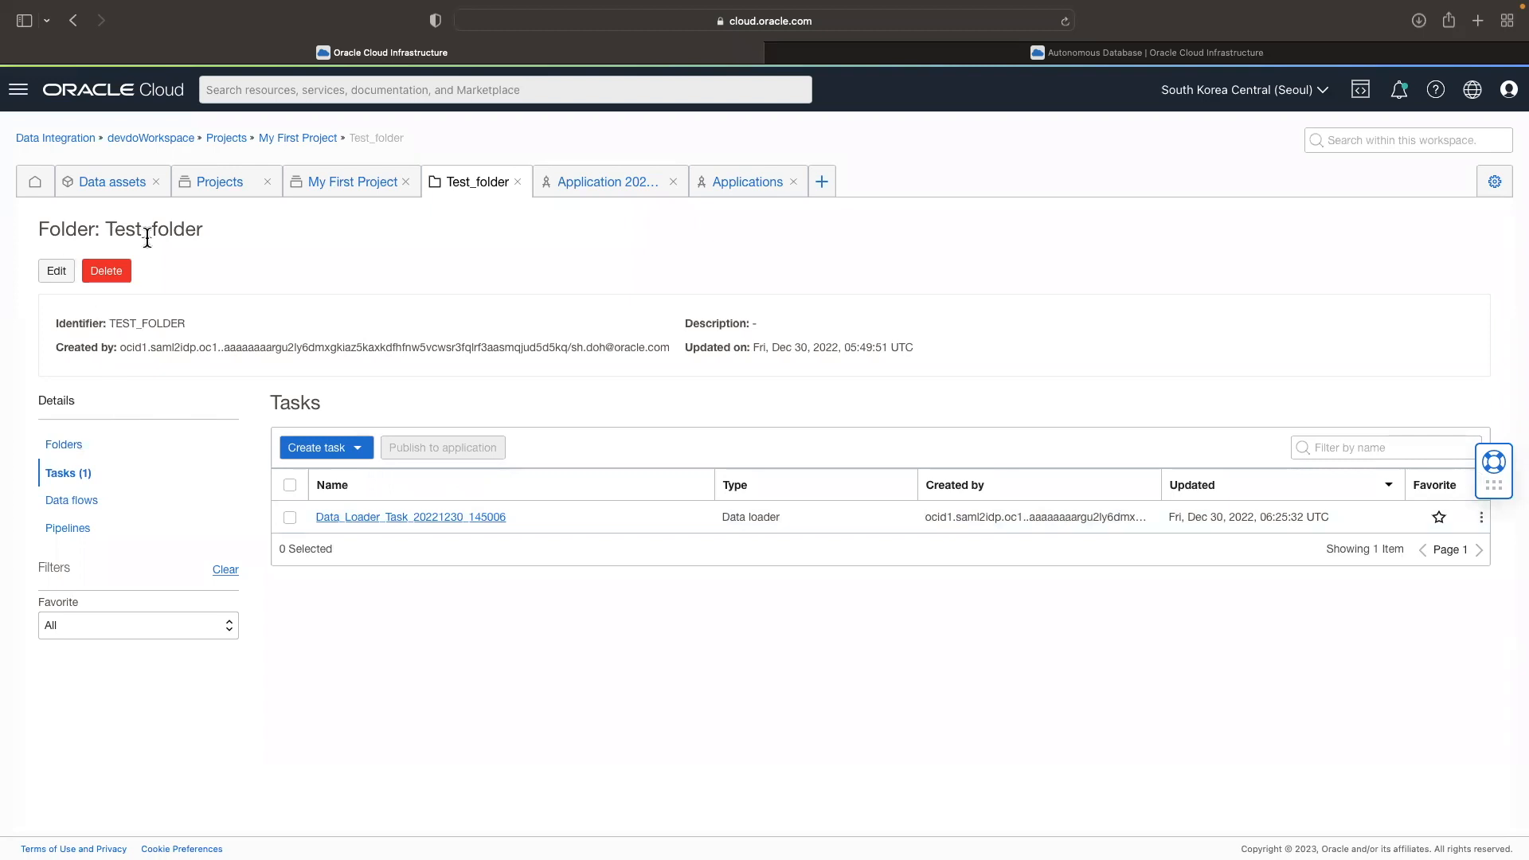
# Step: Start a data loader task in Test_folder with Database source and target types and multiple data entities, and continue to the source settings
pyautogui.moveTo(151, 230); pyautogui.dragTo(204, 231)
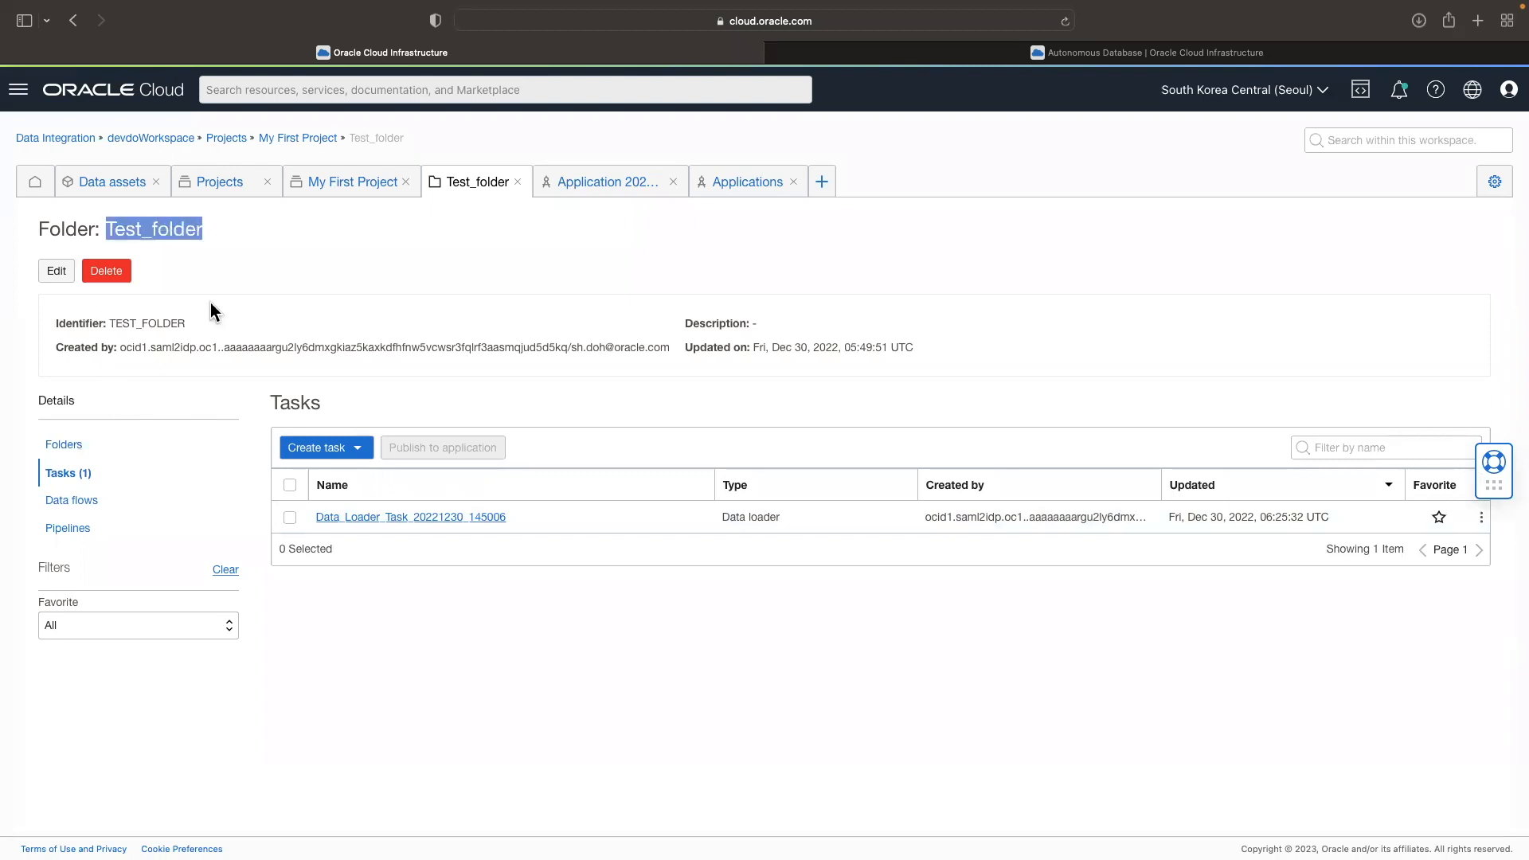
pyautogui.click(359, 449)
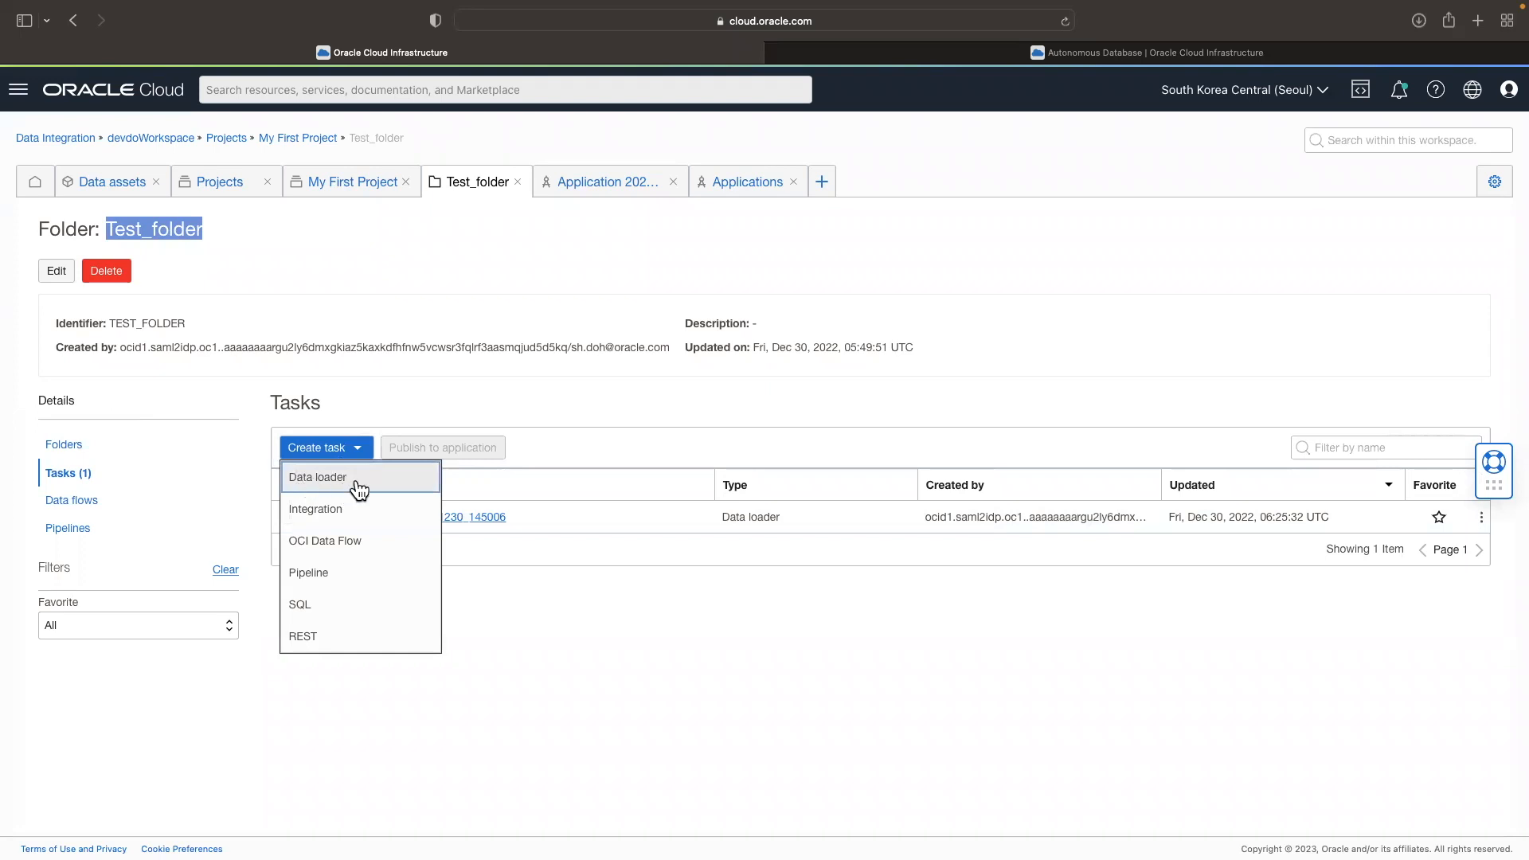
pyautogui.click(358, 486)
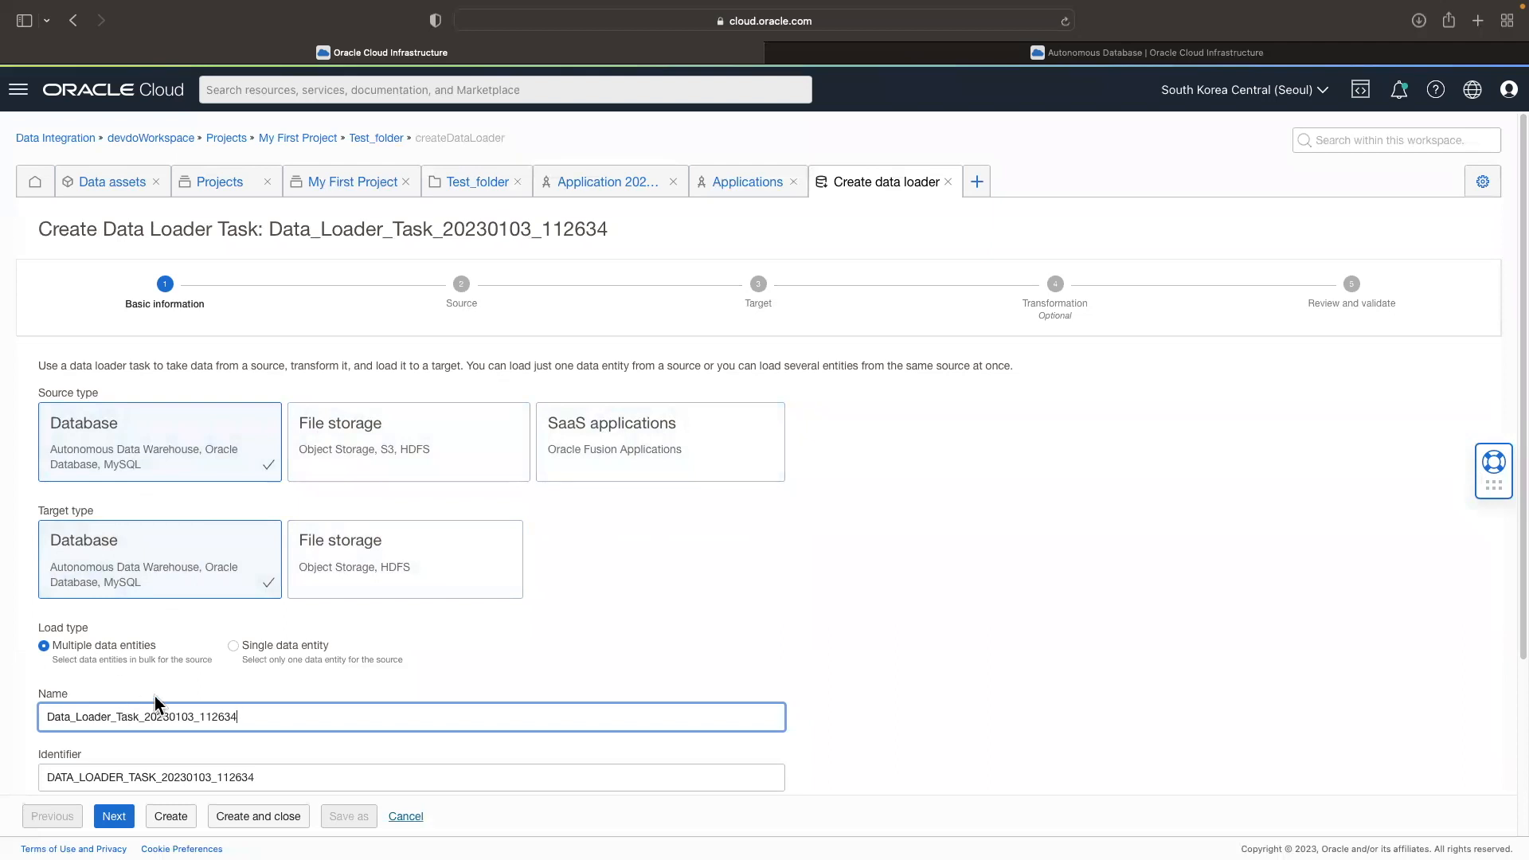
pyautogui.scroll(-1, 140, 683)
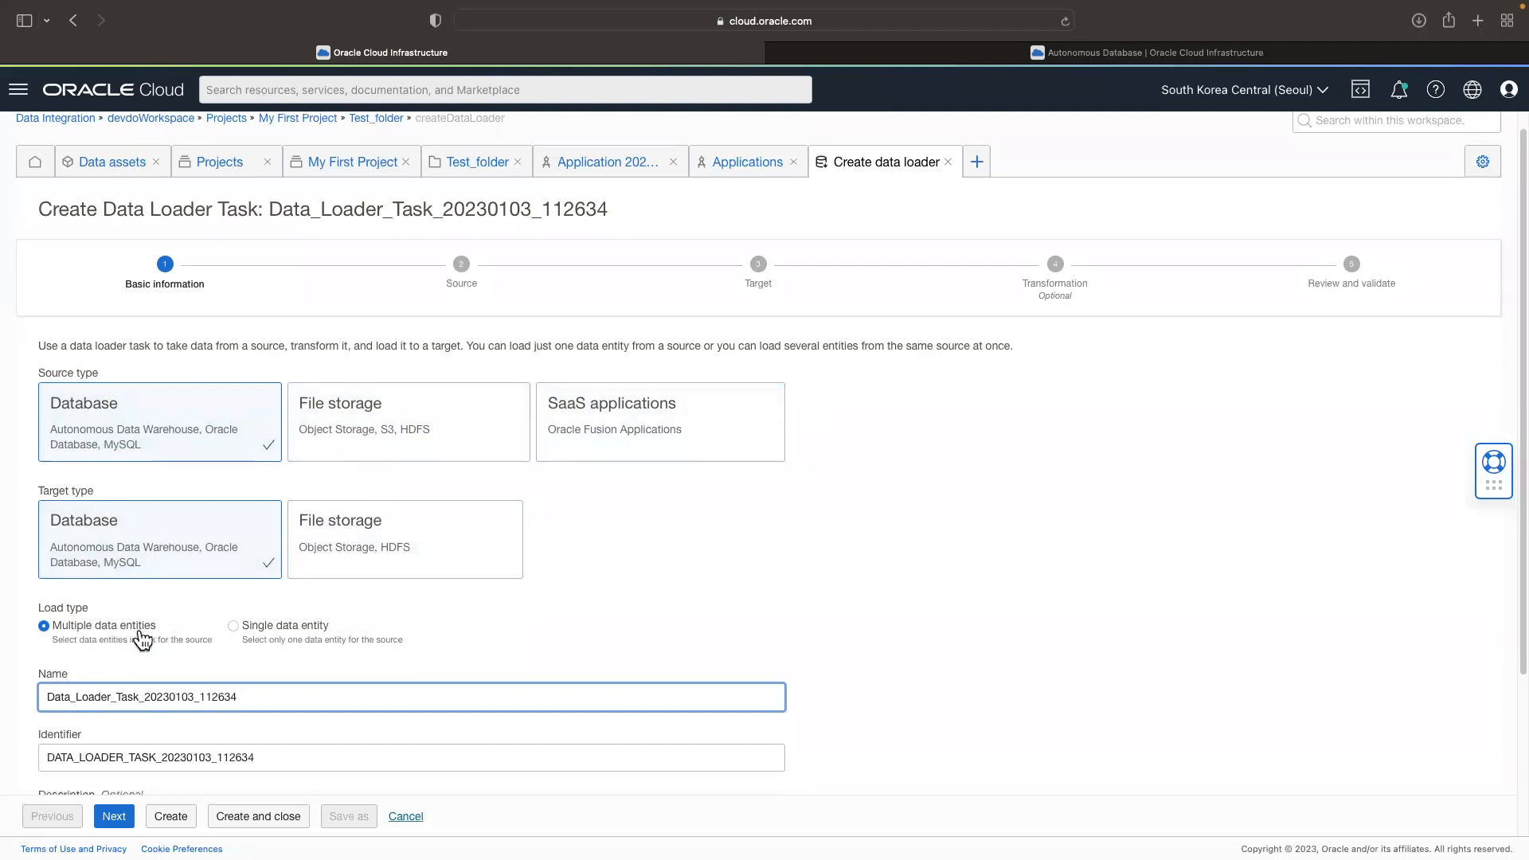
pyautogui.scroll(-2, 231, 645)
pyautogui.click(301, 706)
pyautogui.scroll(-5, 926, 702)
pyautogui.click(114, 816)
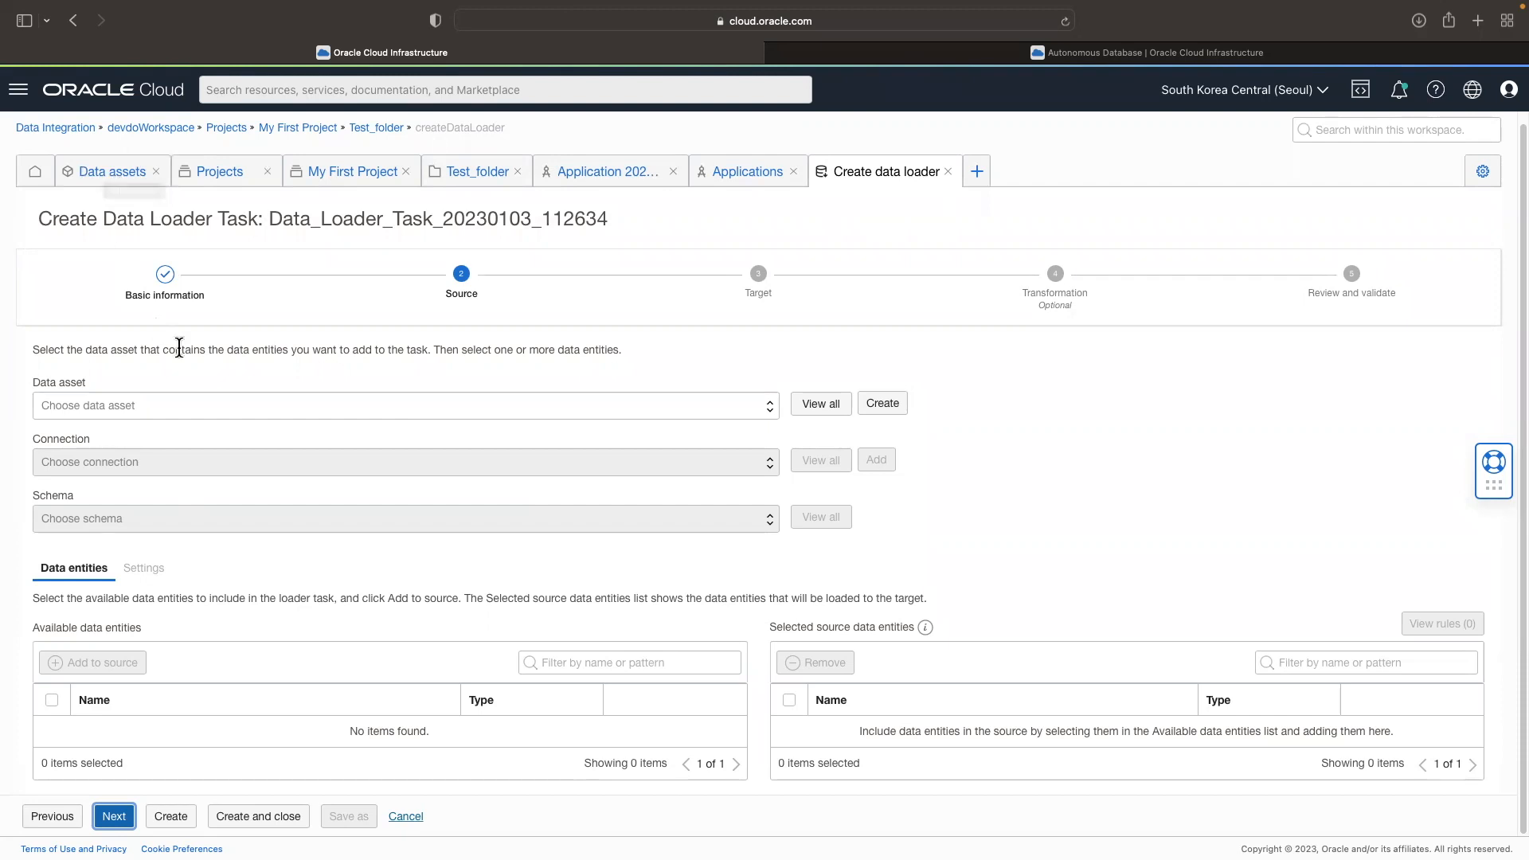
# Step: Set the source data asset to DA_DEVDO22_DBCS with the default connection and the DEVDO schema
pyautogui.click(248, 405)
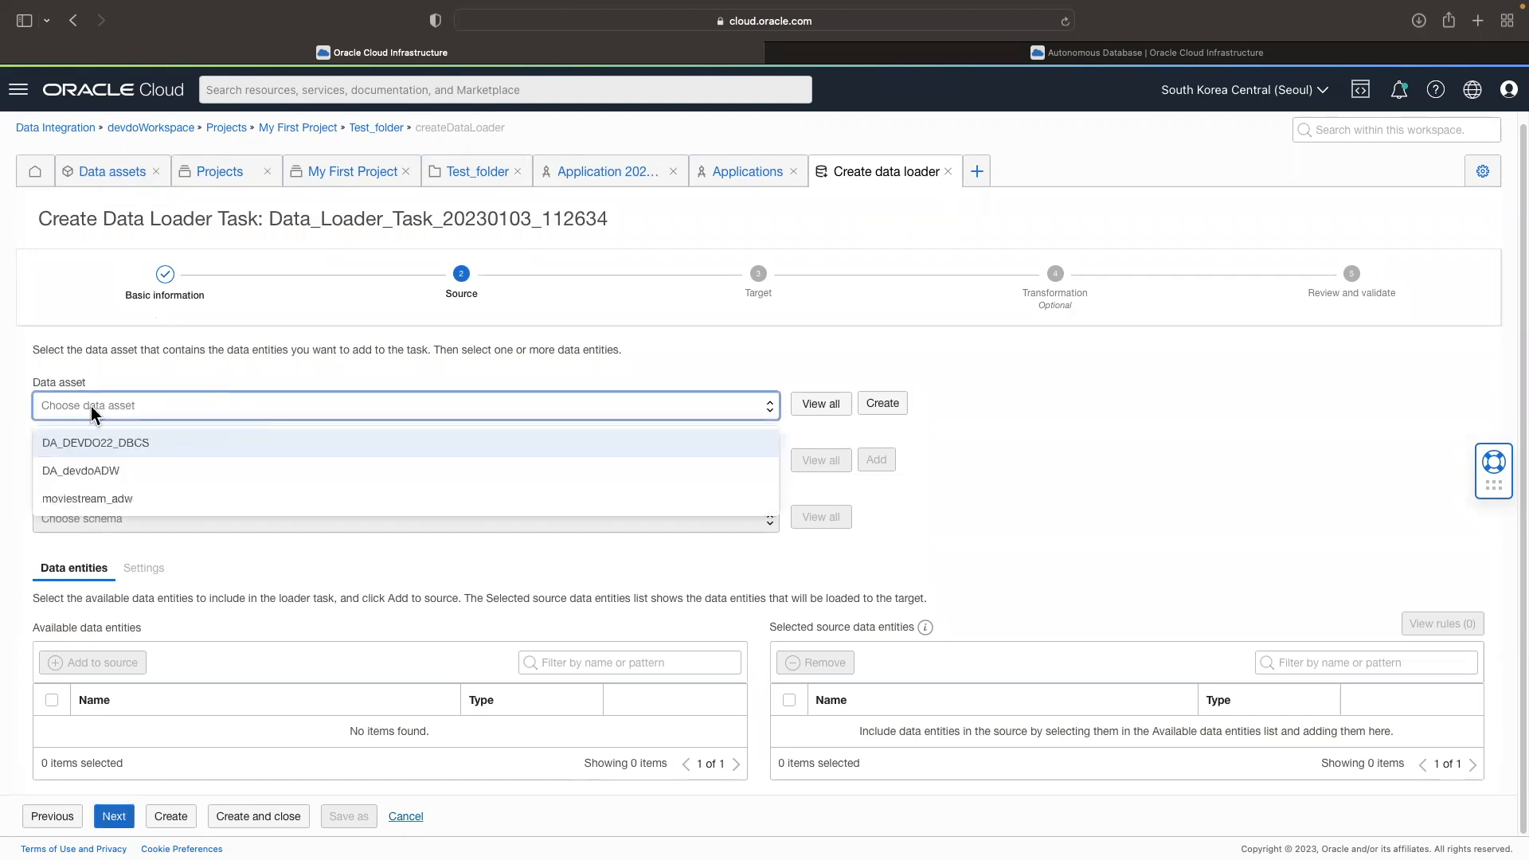
pyautogui.click(123, 444)
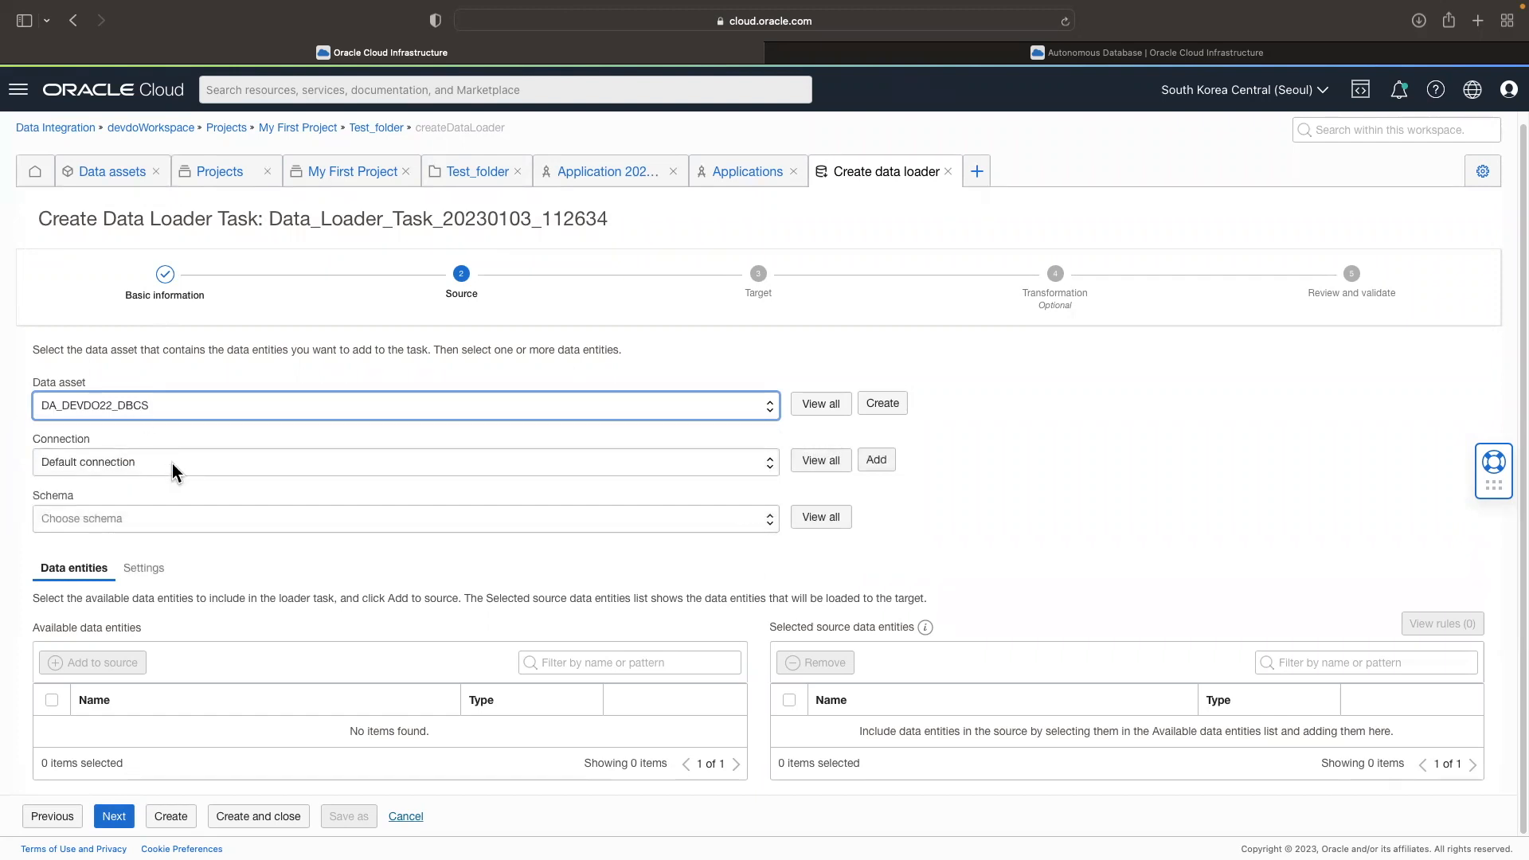
pyautogui.click(198, 466)
pyautogui.click(198, 467)
pyautogui.click(209, 522)
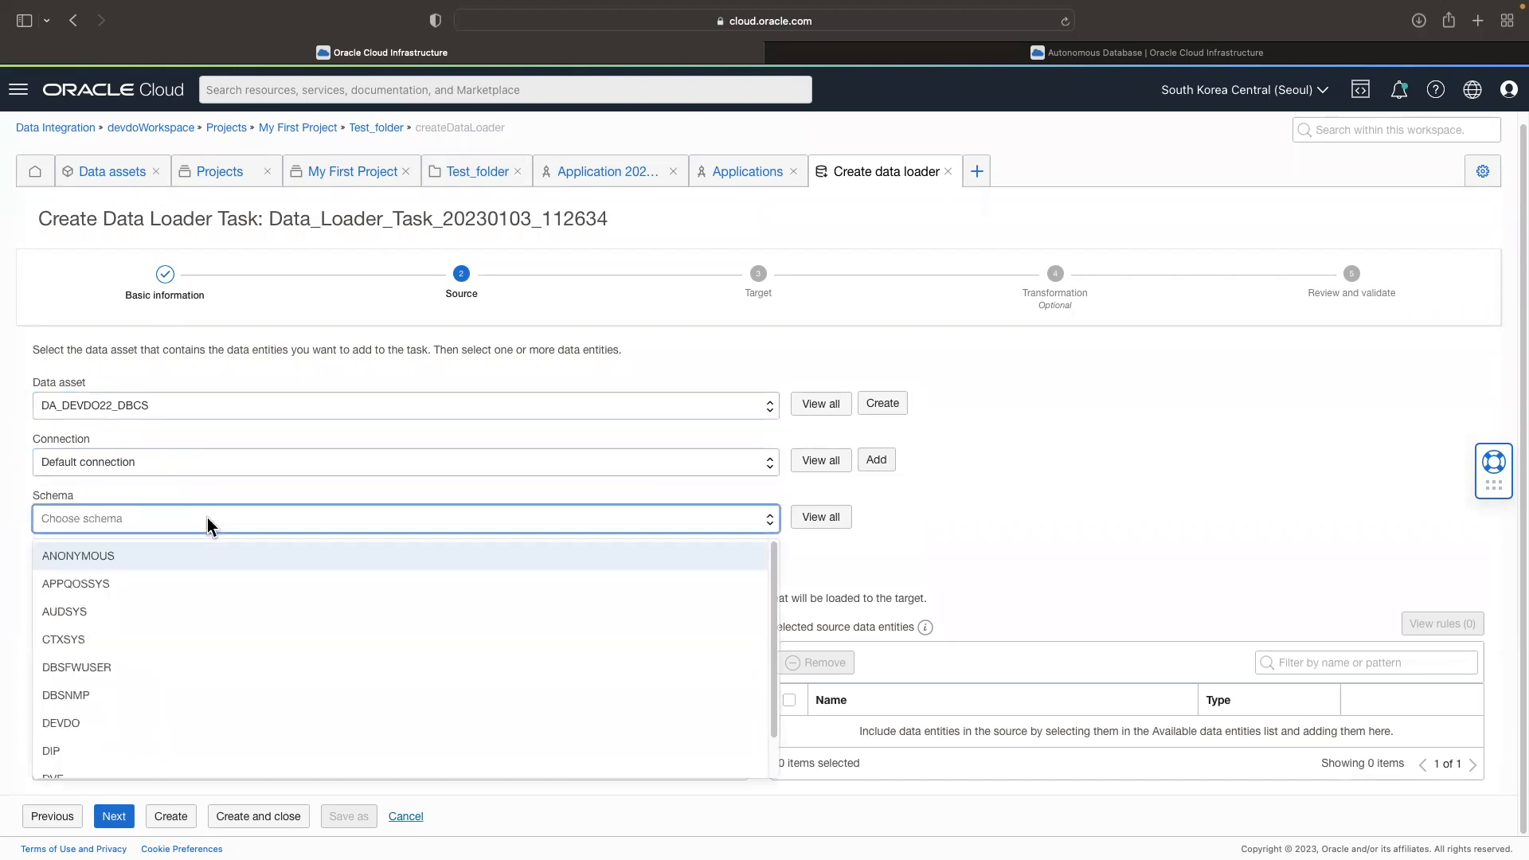
pyautogui.click(120, 724)
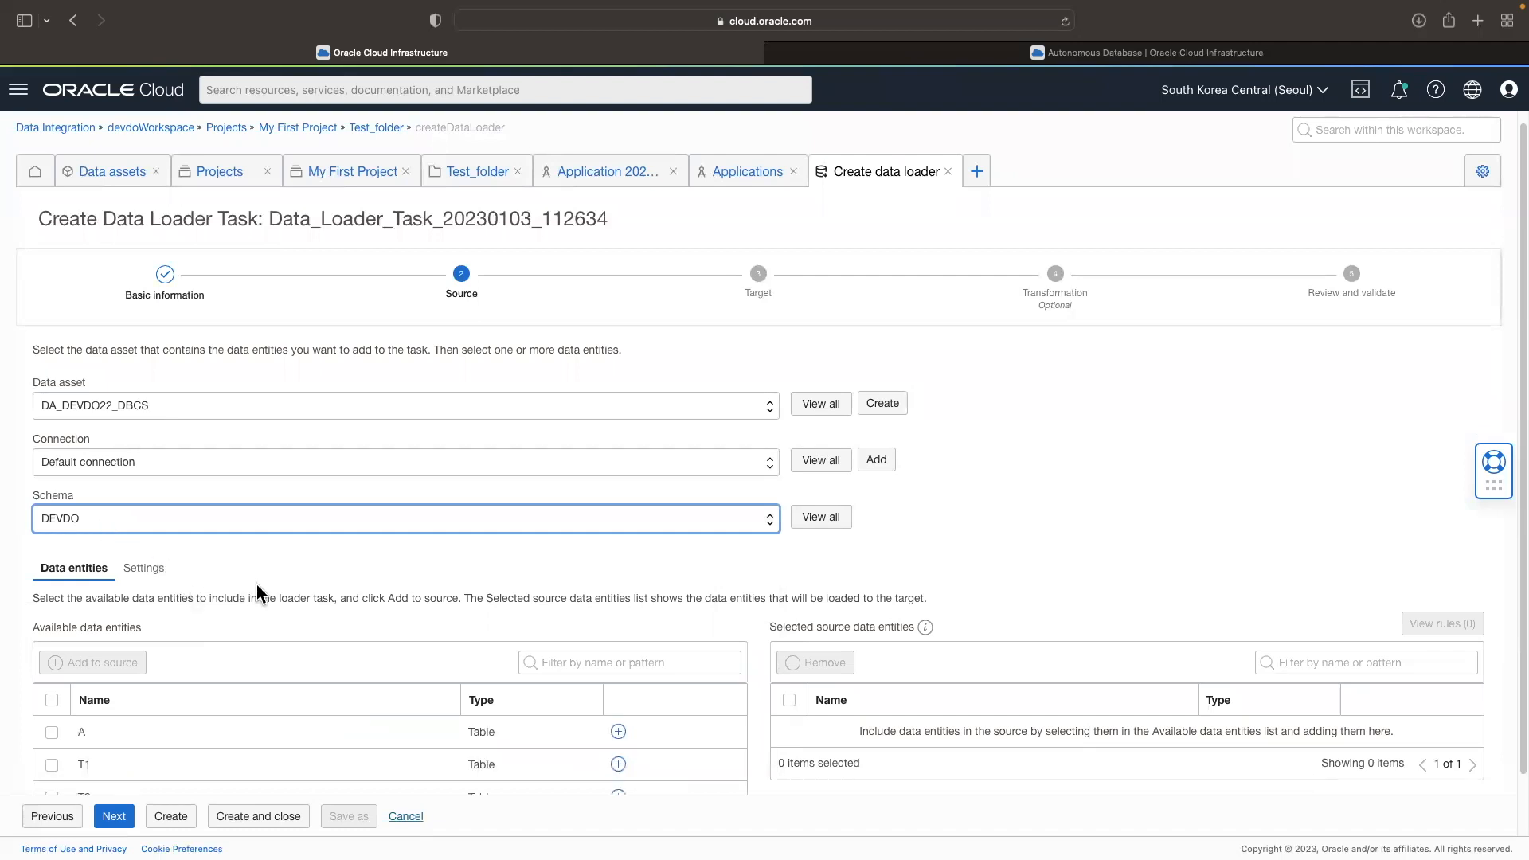
# Step: Add tables T1 and T2 to the source data entities and continue to the target settings
pyautogui.scroll(-1, 256, 591)
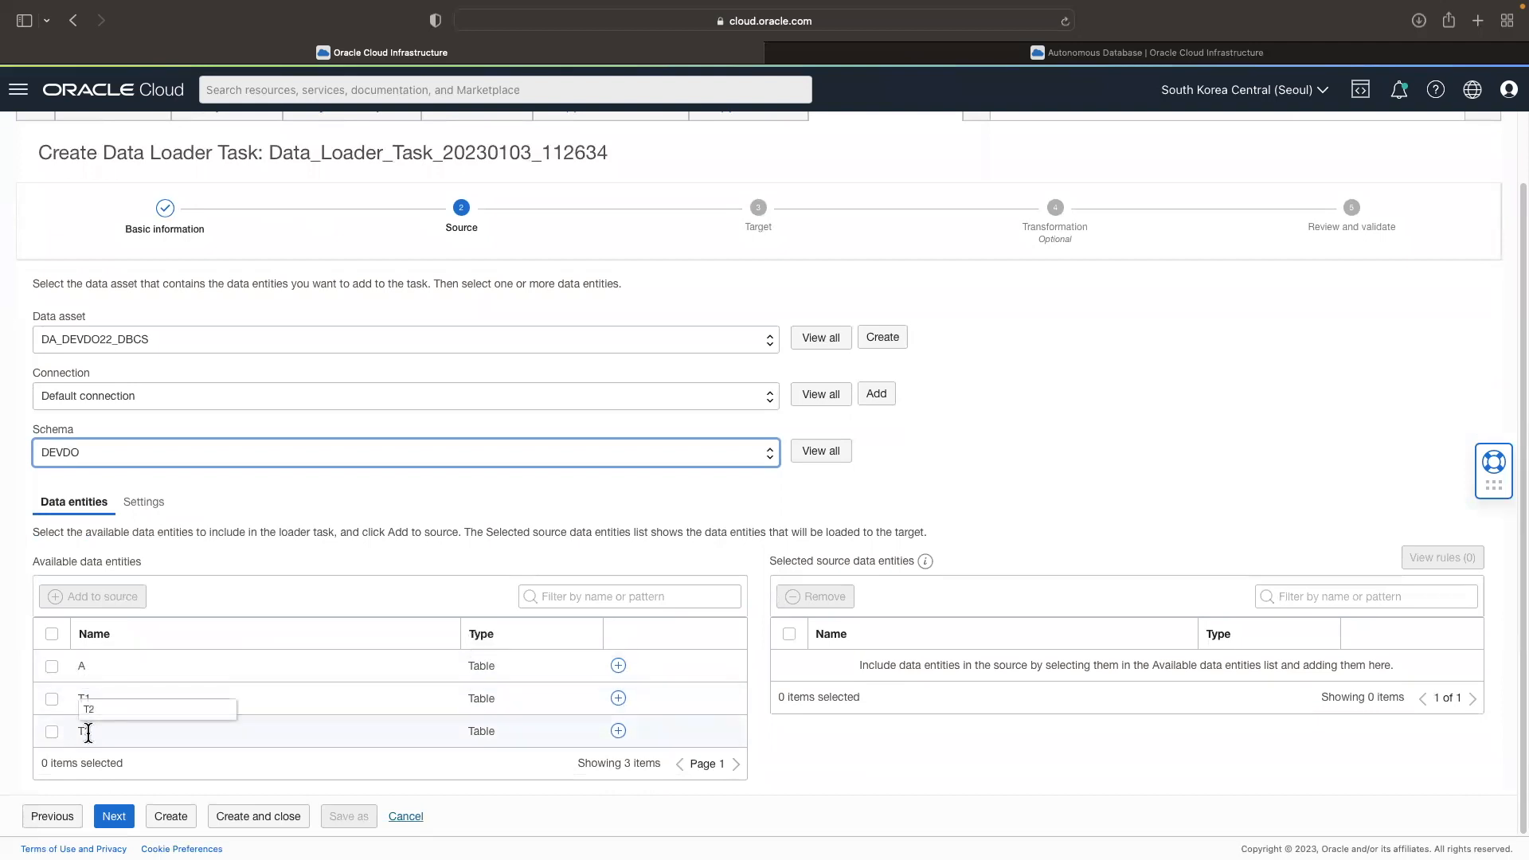
pyautogui.click(52, 699)
pyautogui.click(51, 732)
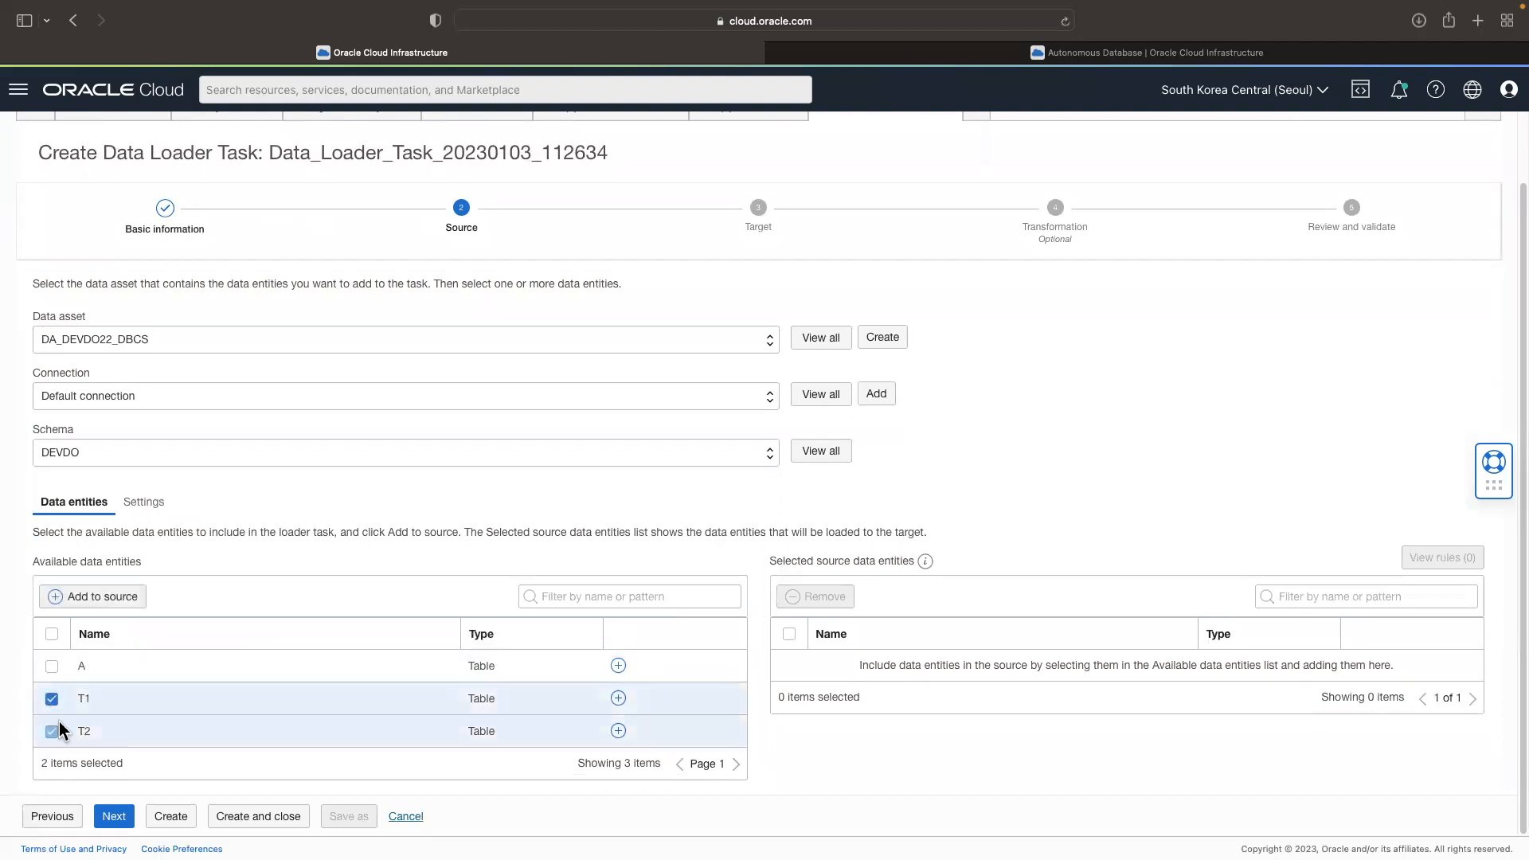
pyautogui.click(109, 602)
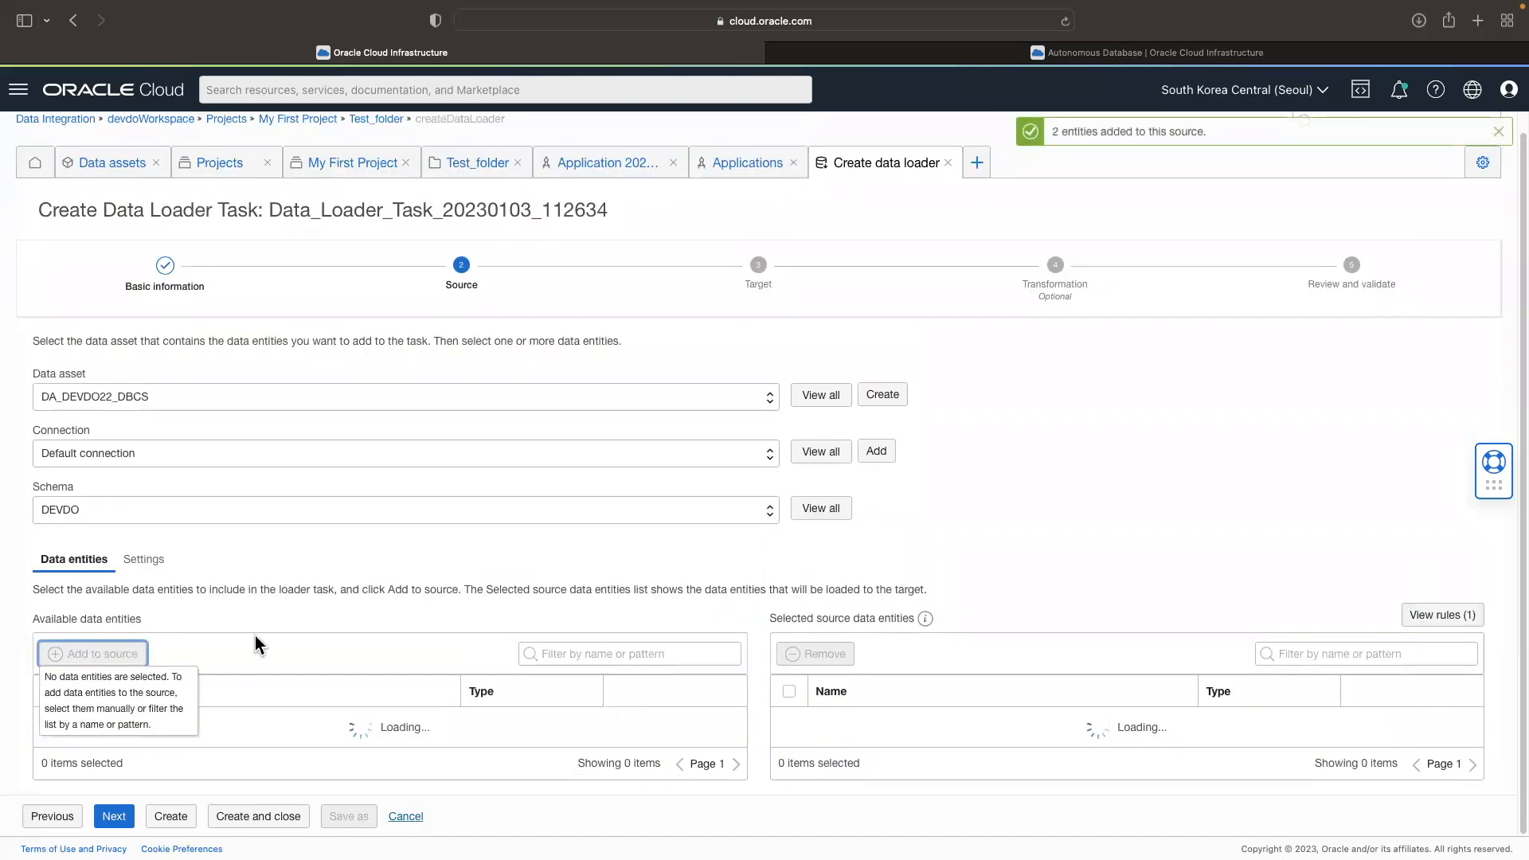
pyautogui.moveTo(940, 636); pyautogui.dragTo(803, 638)
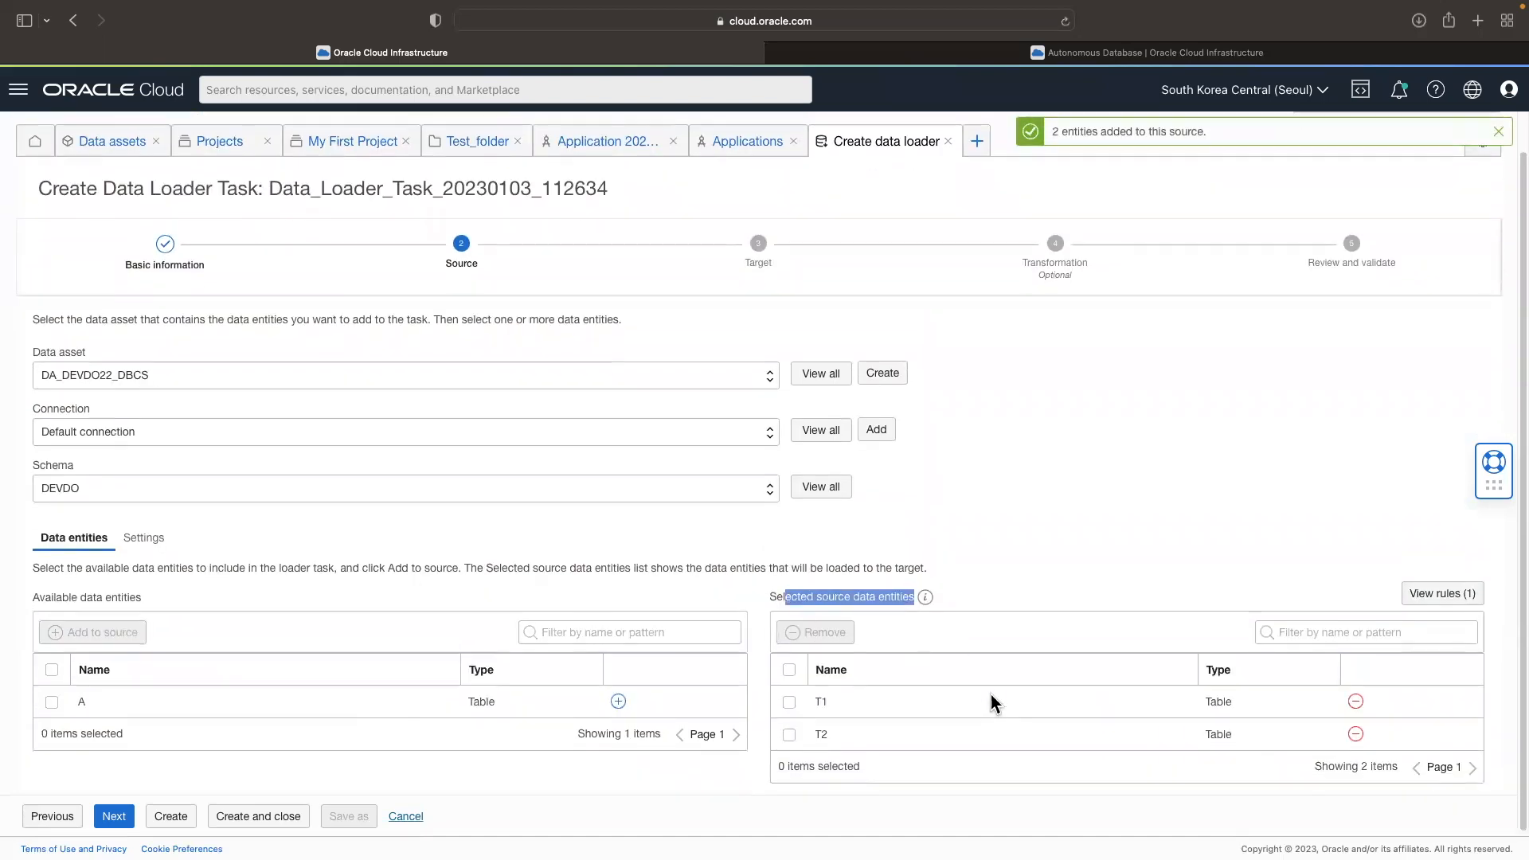
pyautogui.click(118, 818)
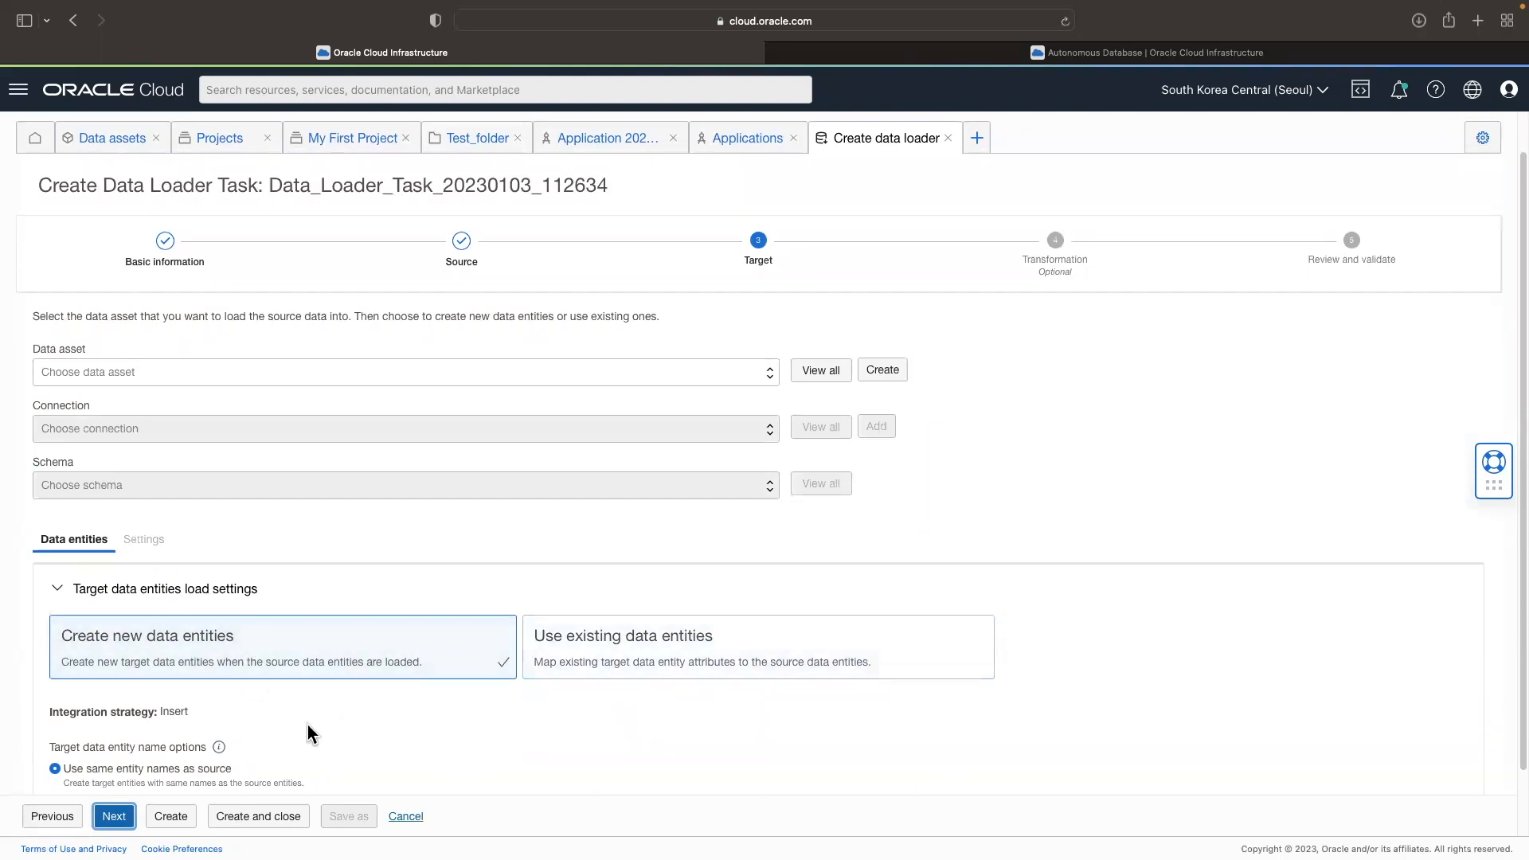
# Step: Set the target data asset to DA_devdoADW with the default connection and the ADMIN schema
pyautogui.scroll(-2, 307, 725)
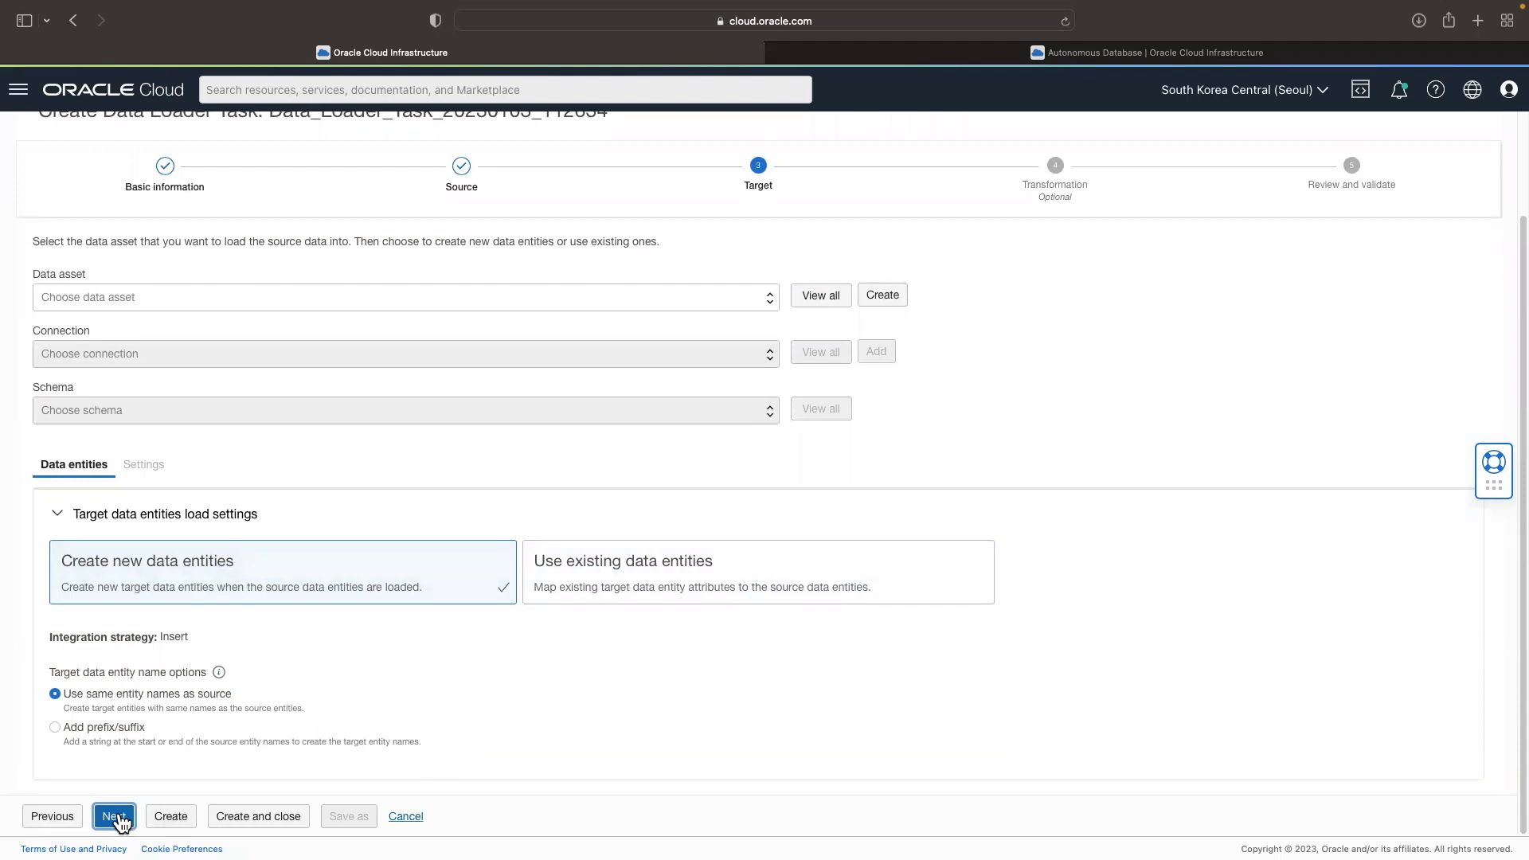
pyautogui.scroll(3, 154, 746)
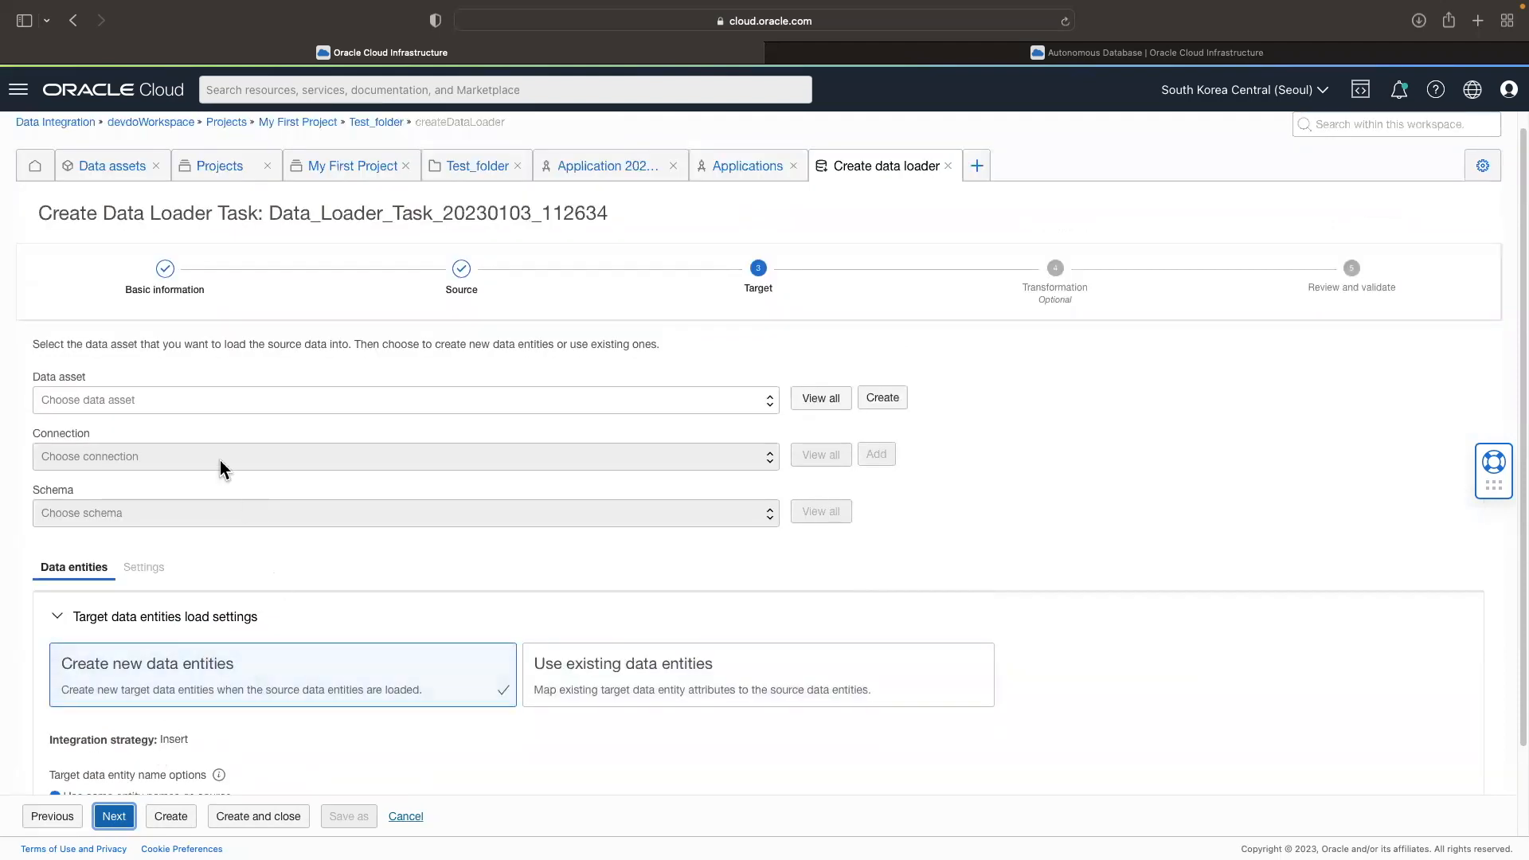
pyautogui.click(104, 400)
pyautogui.click(128, 462)
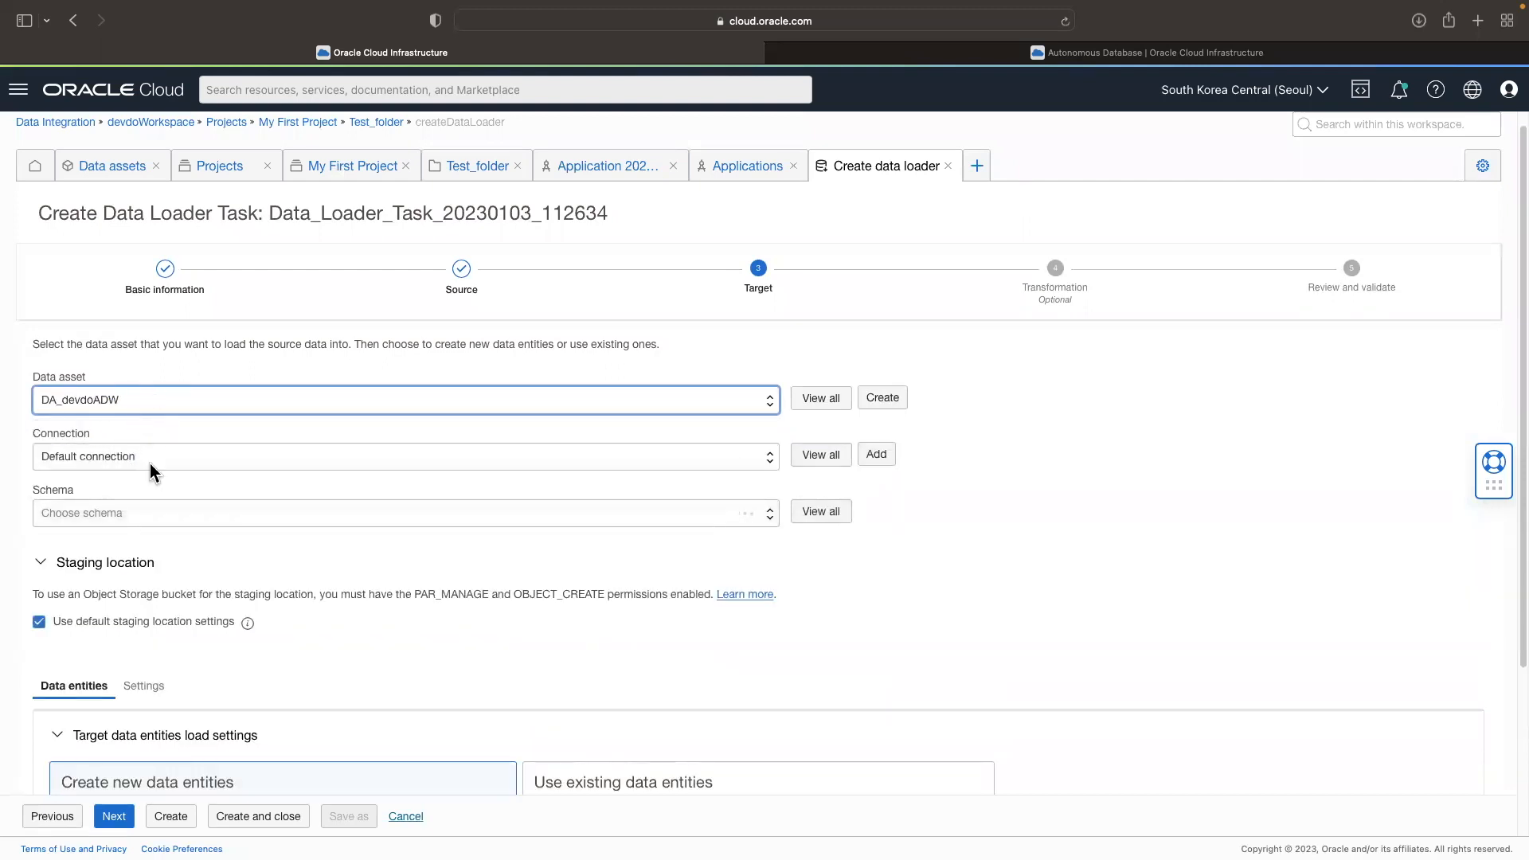
pyautogui.click(153, 461)
pyautogui.click(153, 460)
pyautogui.click(174, 517)
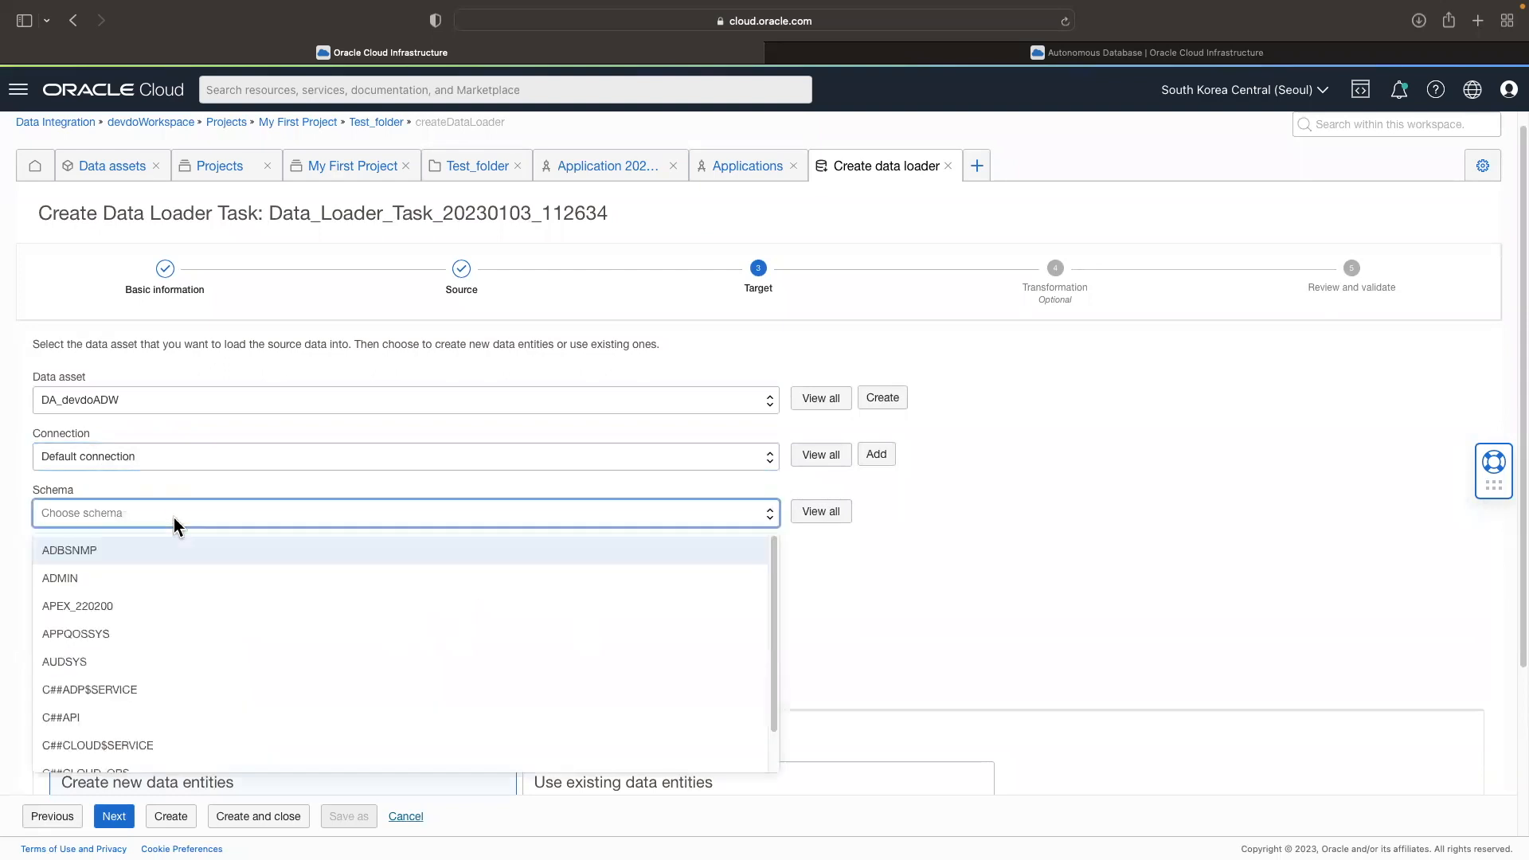
pyautogui.click(89, 577)
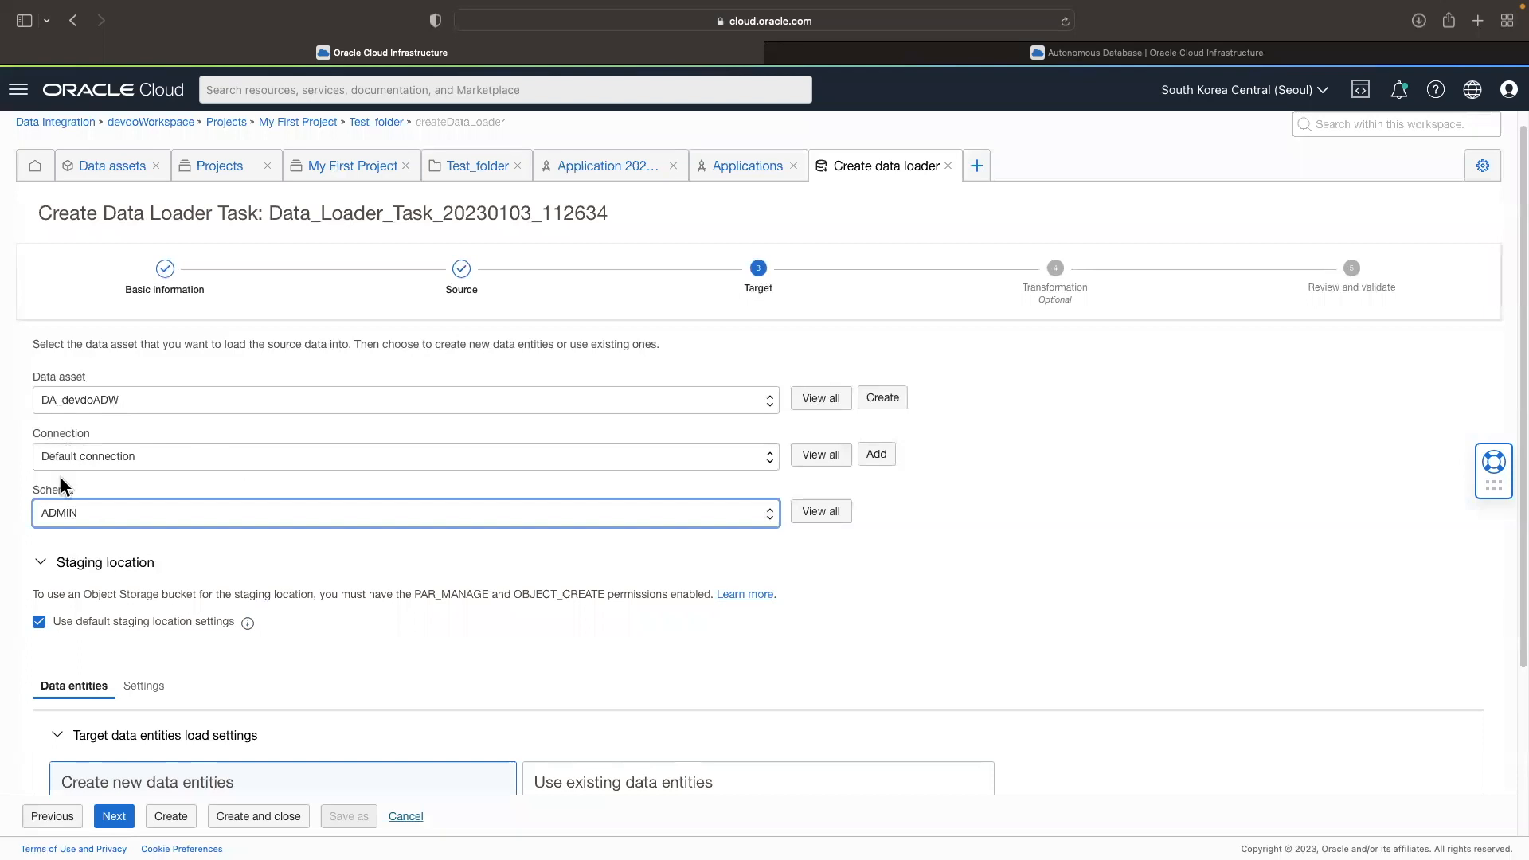
# Step: Check the staging location settings, keep the target defaults, and continue to the transformation stage to view source entity T1's data
pyautogui.click(40, 563)
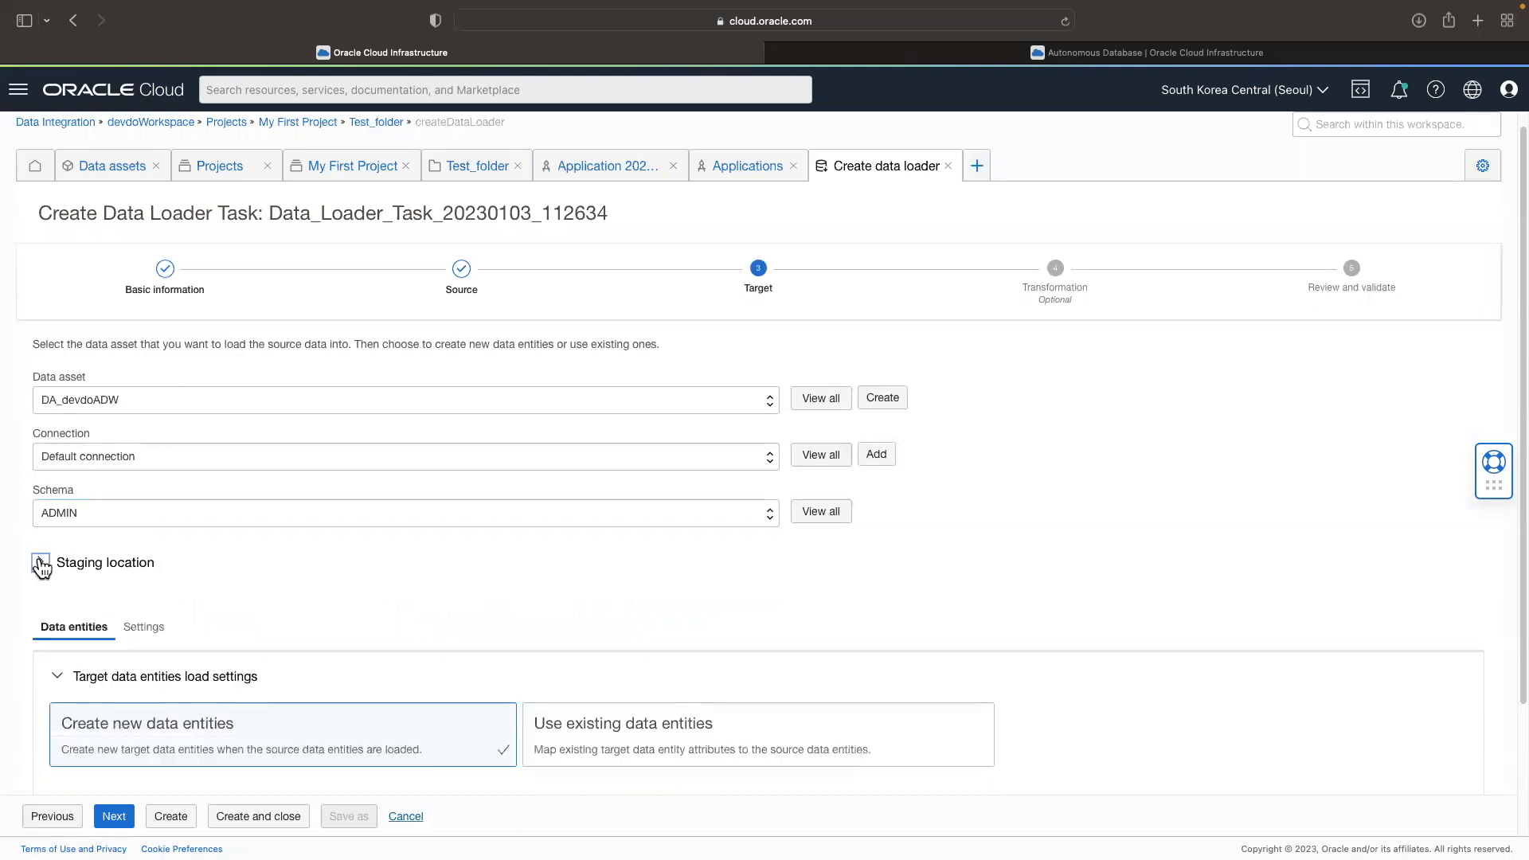
pyautogui.click(41, 563)
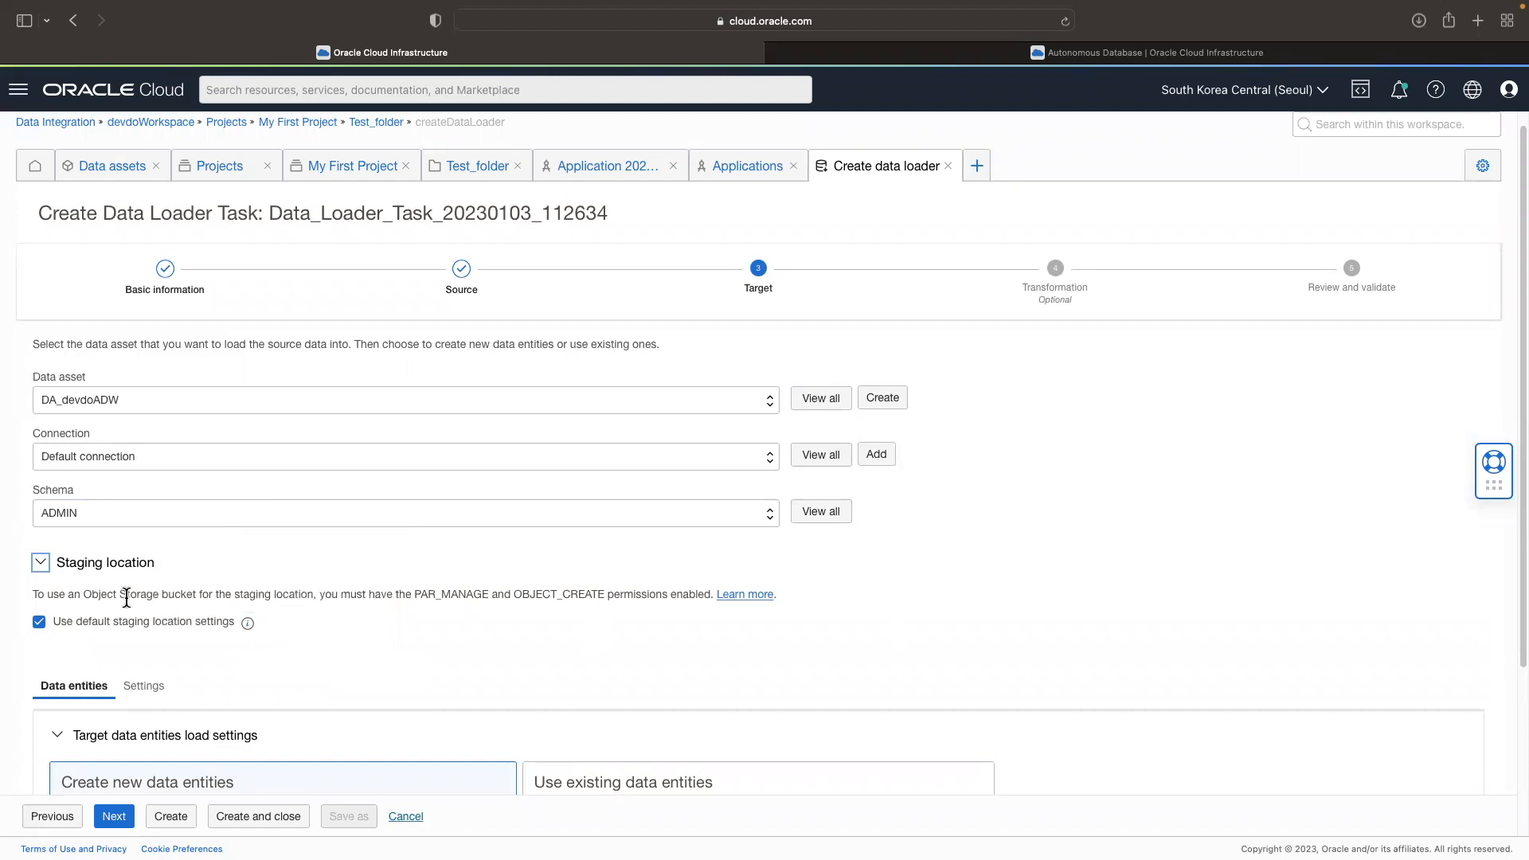
pyautogui.moveTo(83, 594); pyautogui.dragTo(197, 594)
pyautogui.moveTo(457, 595); pyautogui.dragTo(458, 622)
pyautogui.scroll(-3, 418, 615)
pyautogui.click(117, 821)
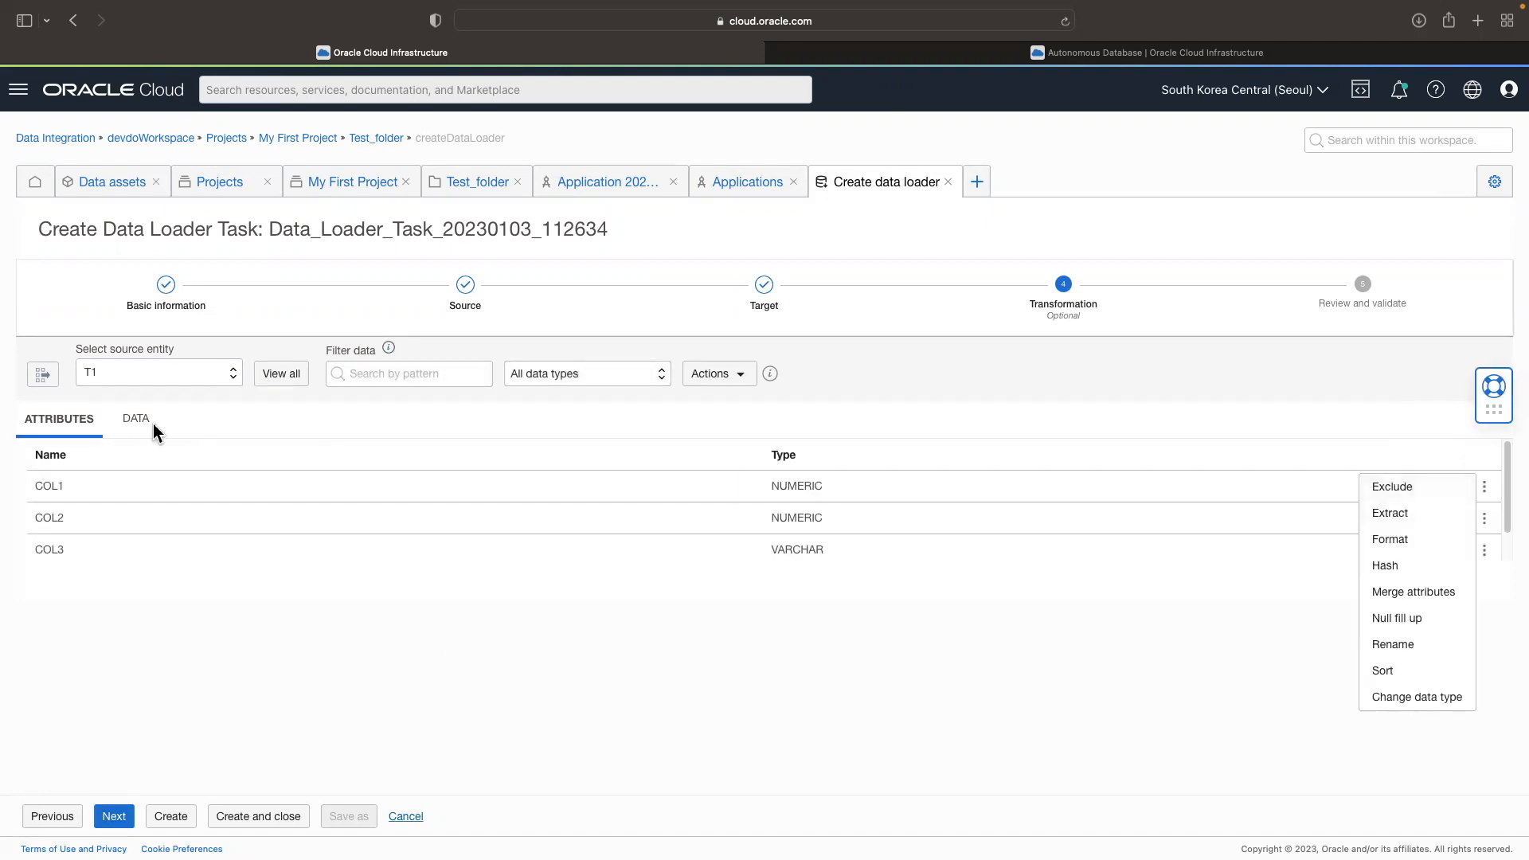
pyautogui.click(144, 419)
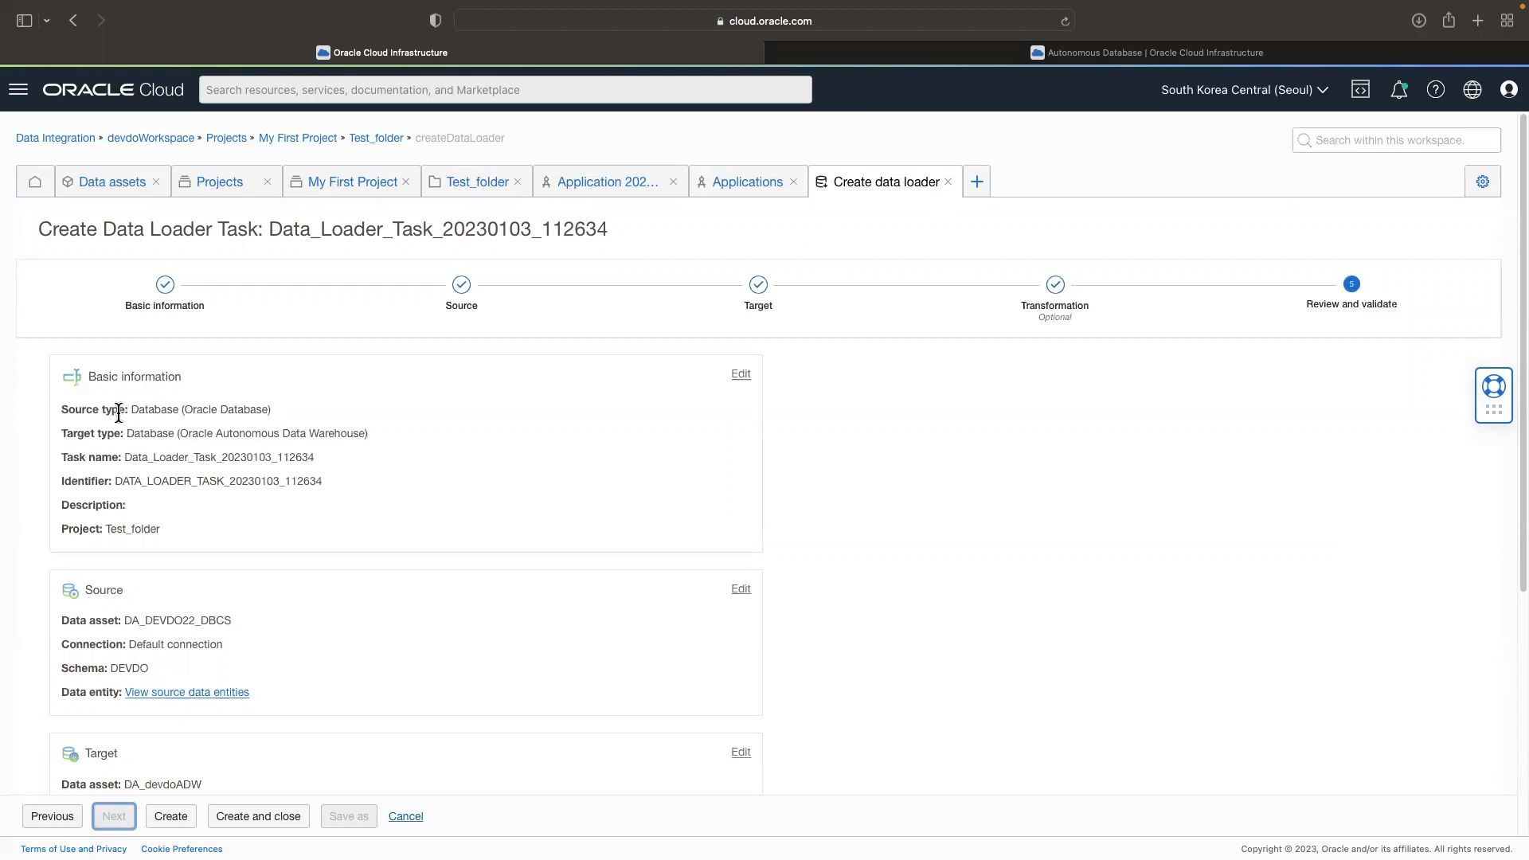
# Step: Review the task's basic information, source, target and validation summary, and create the data loader task and close its editor
pyautogui.moveTo(69, 410); pyautogui.dragTo(172, 414)
pyautogui.click(246, 413)
pyautogui.moveTo(70, 446); pyautogui.dragTo(356, 441)
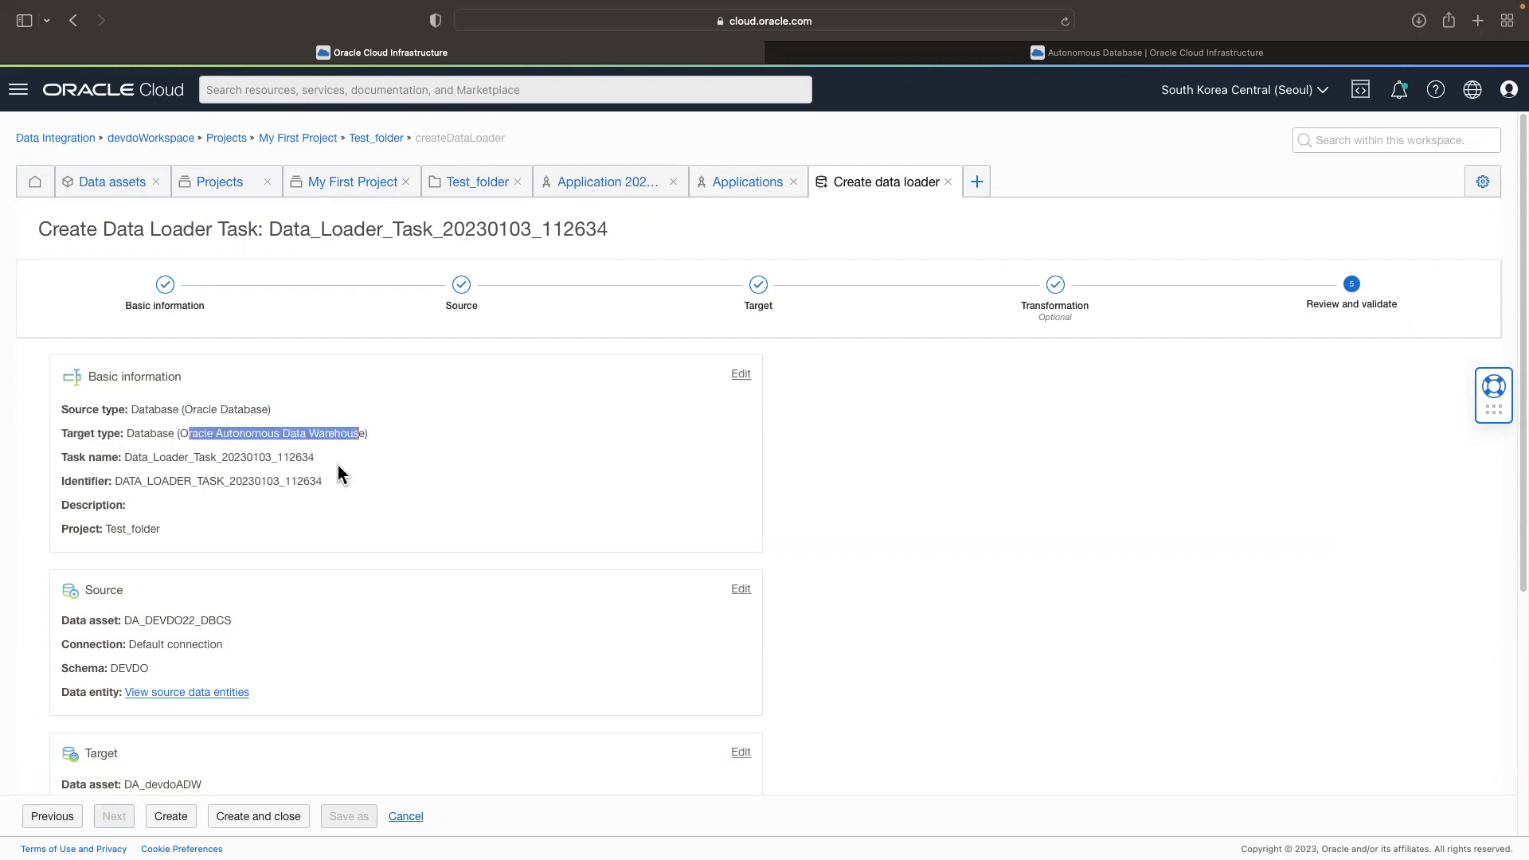
pyautogui.moveTo(123, 457); pyautogui.dragTo(147, 481)
pyautogui.moveTo(62, 529); pyautogui.dragTo(171, 553)
pyautogui.scroll(-2, 56, 547)
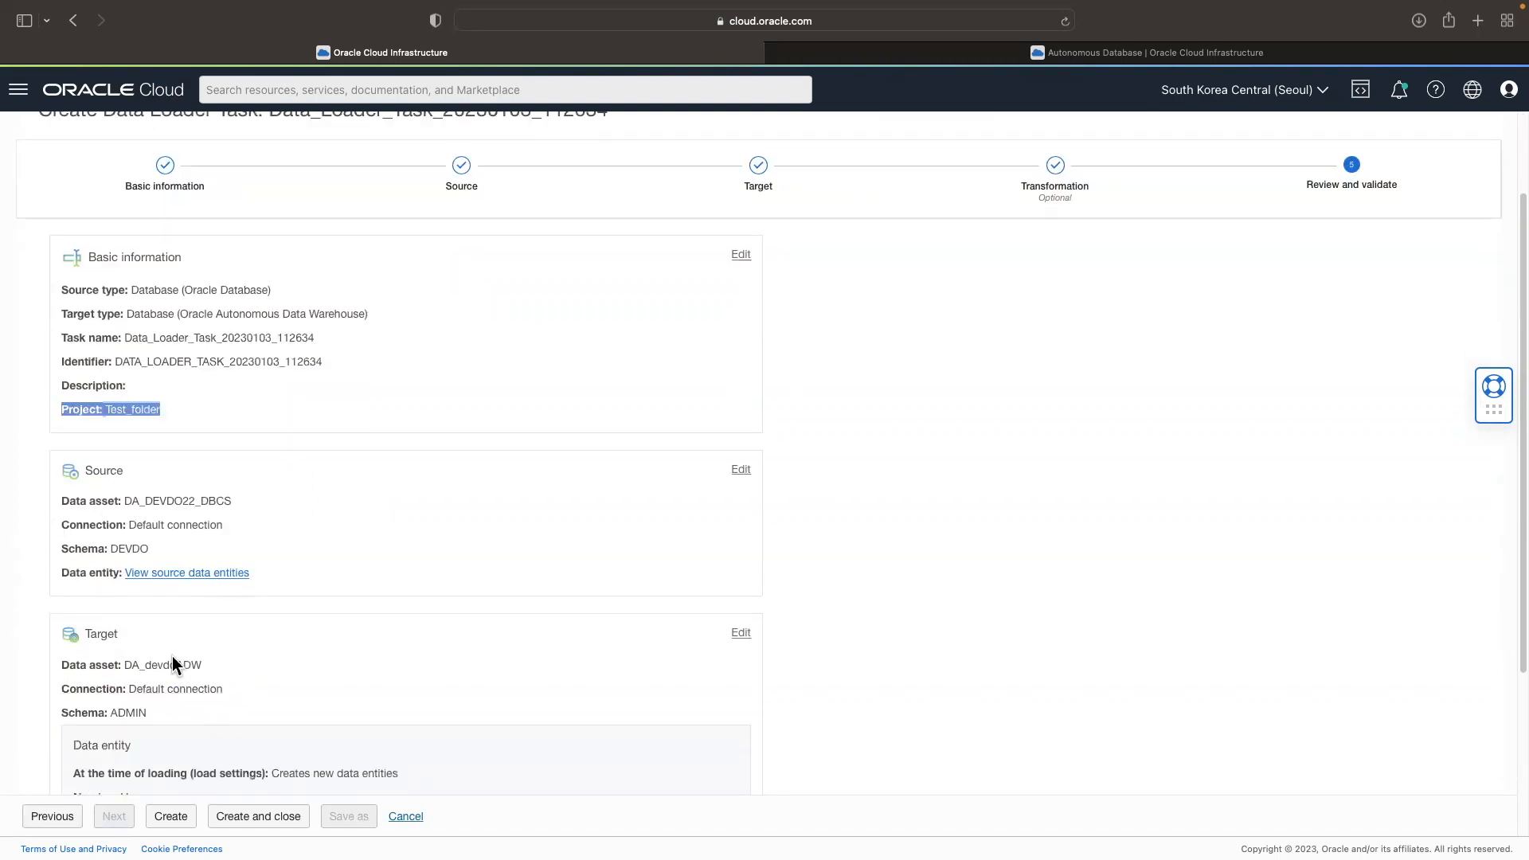
pyautogui.scroll(-2, 144, 637)
pyautogui.scroll(-4, 172, 685)
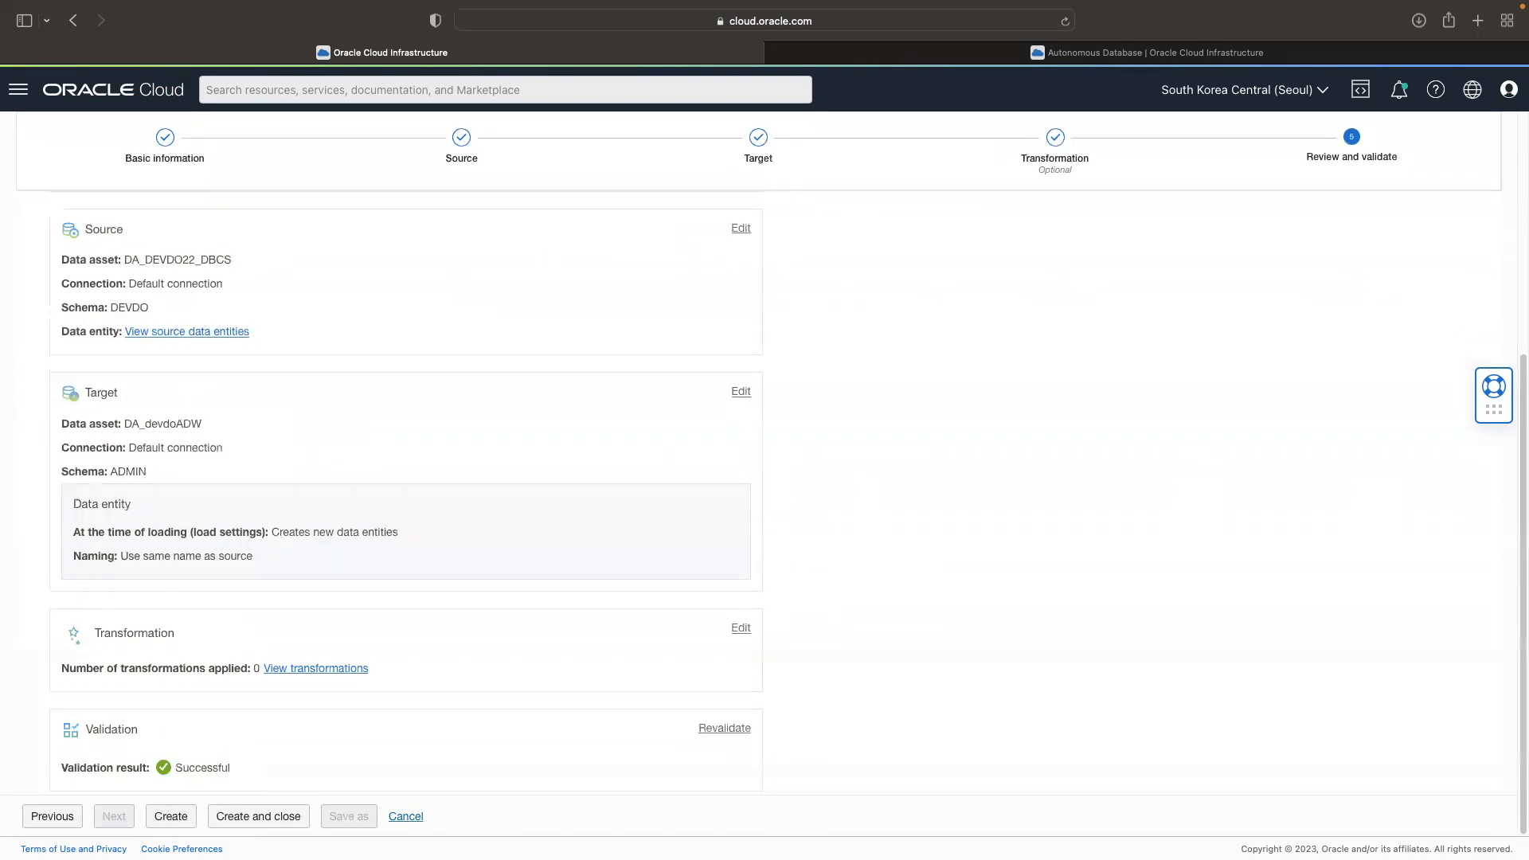
pyautogui.click(248, 820)
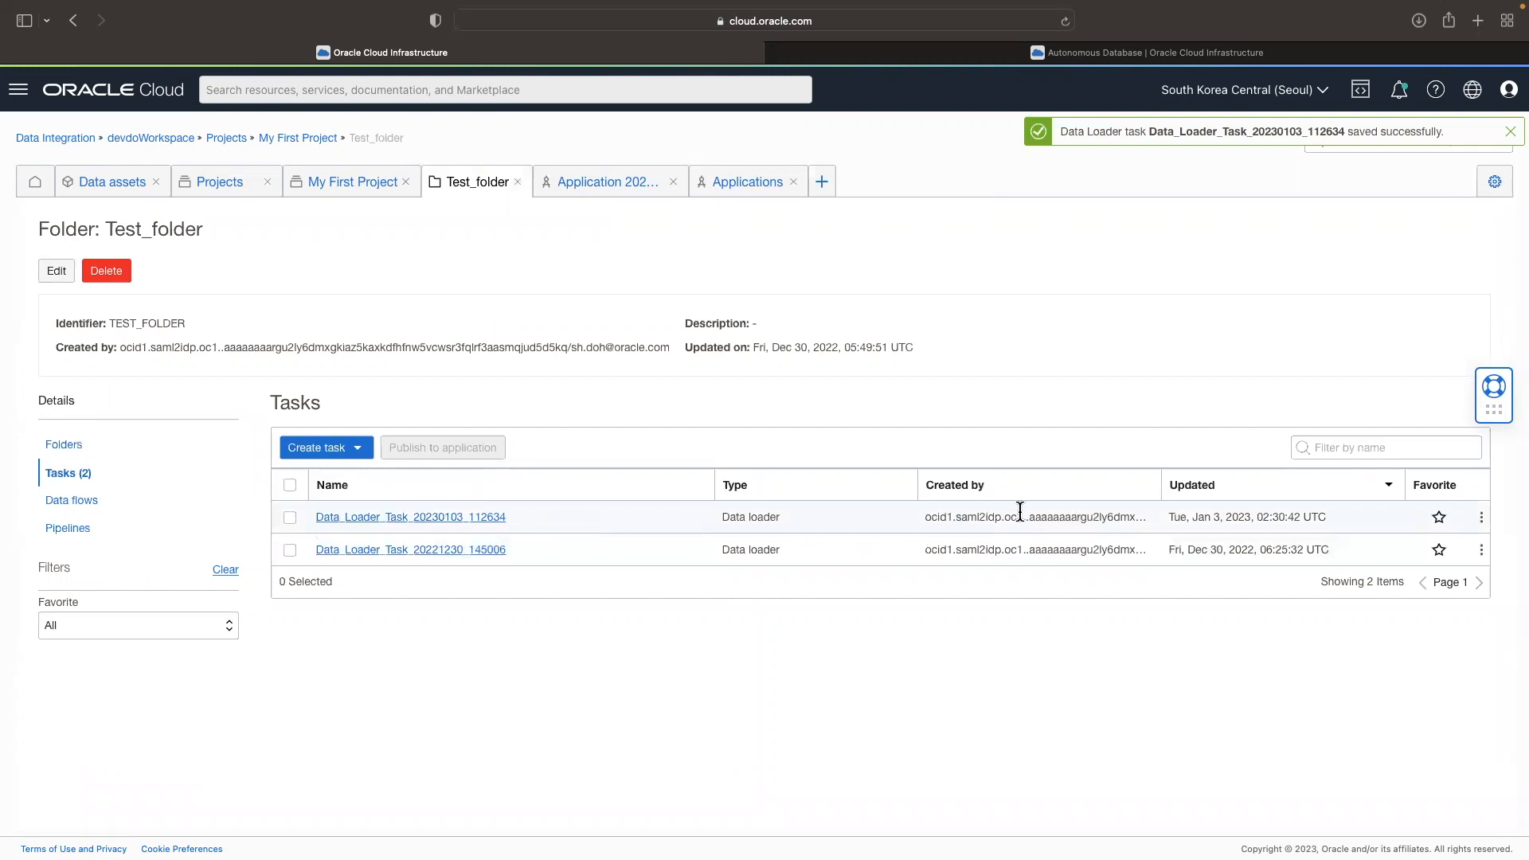
# Step: Publish Data_Loader_Task_20230103_112634 to Application 20230103_112245 and open that application
pyautogui.click(1481, 518)
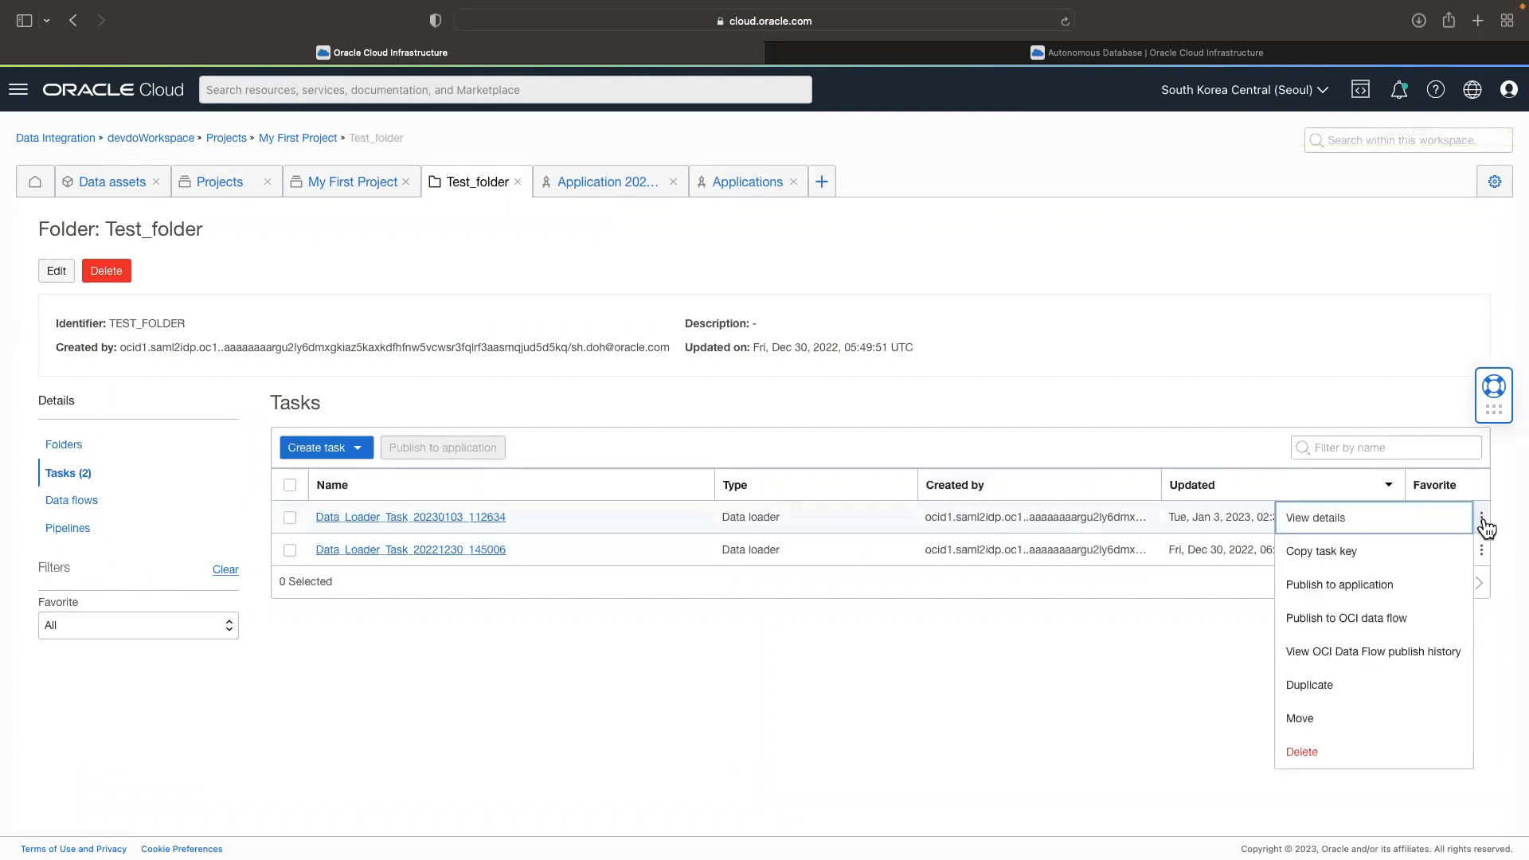
pyautogui.click(1387, 590)
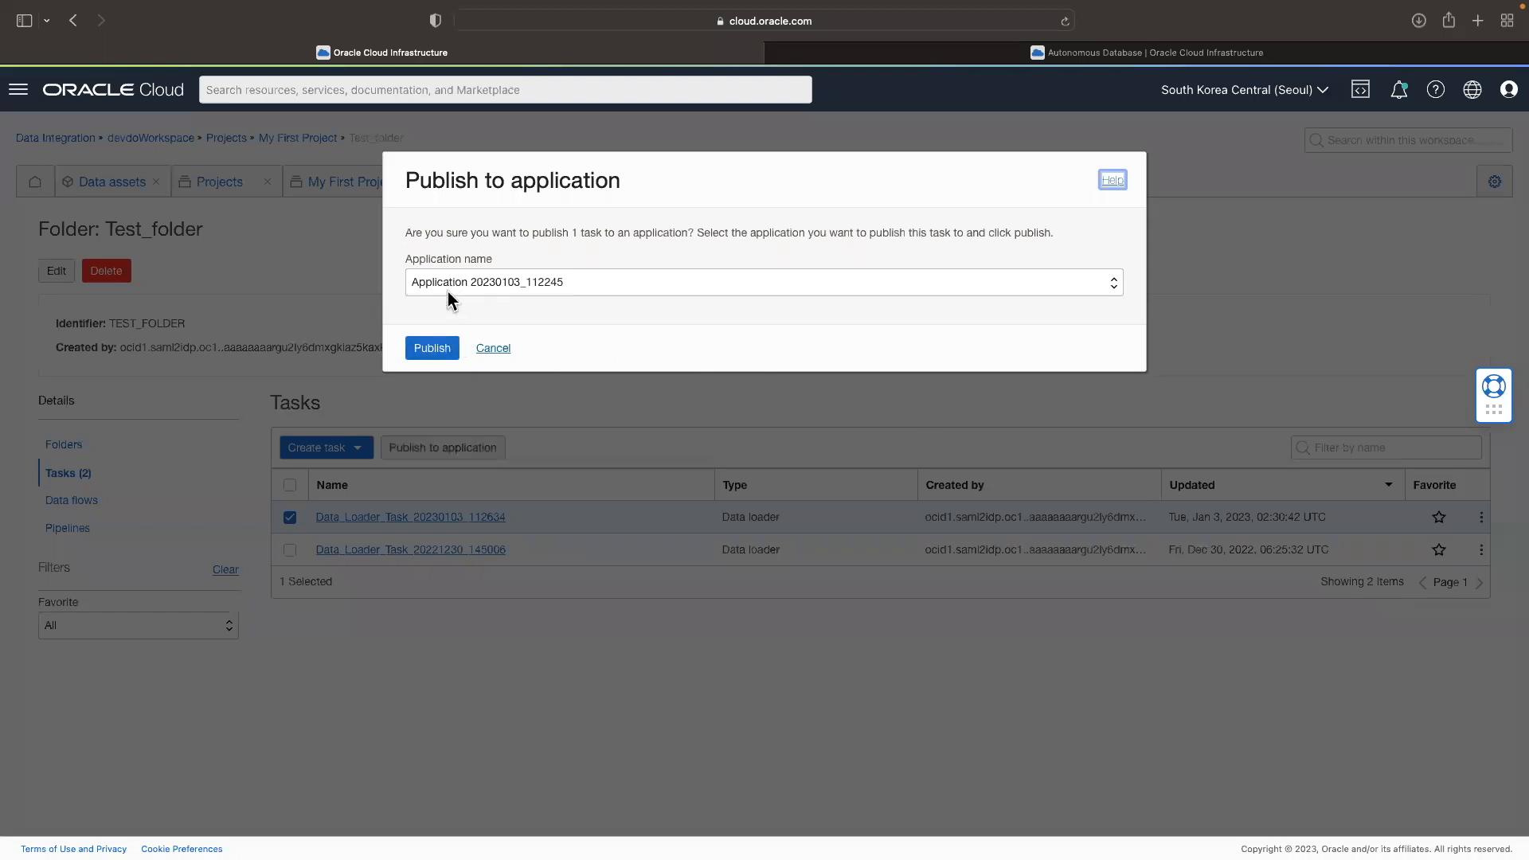
pyautogui.click(435, 352)
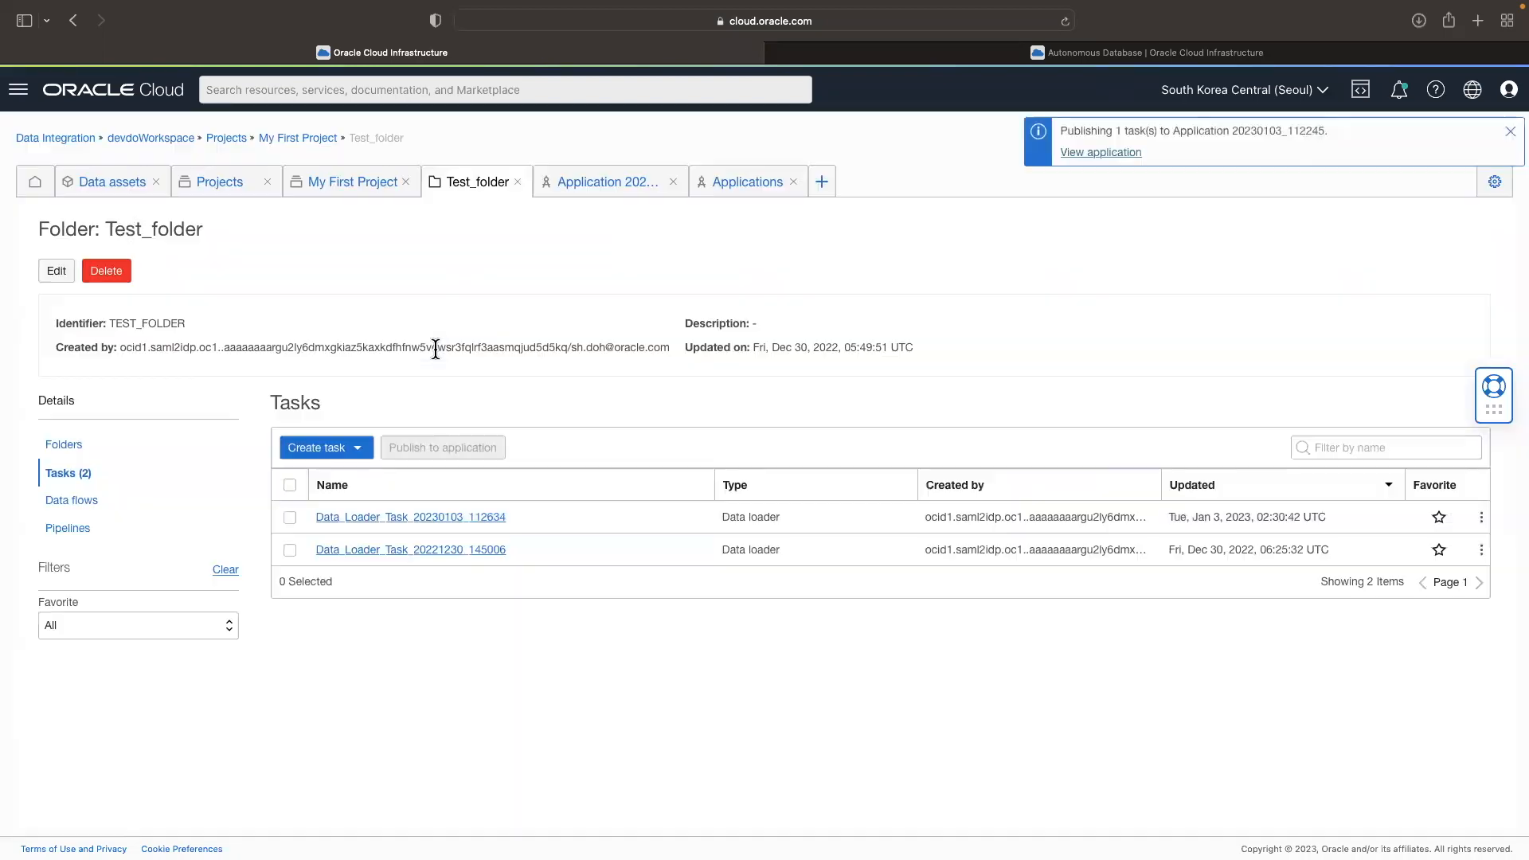
pyautogui.click(1104, 156)
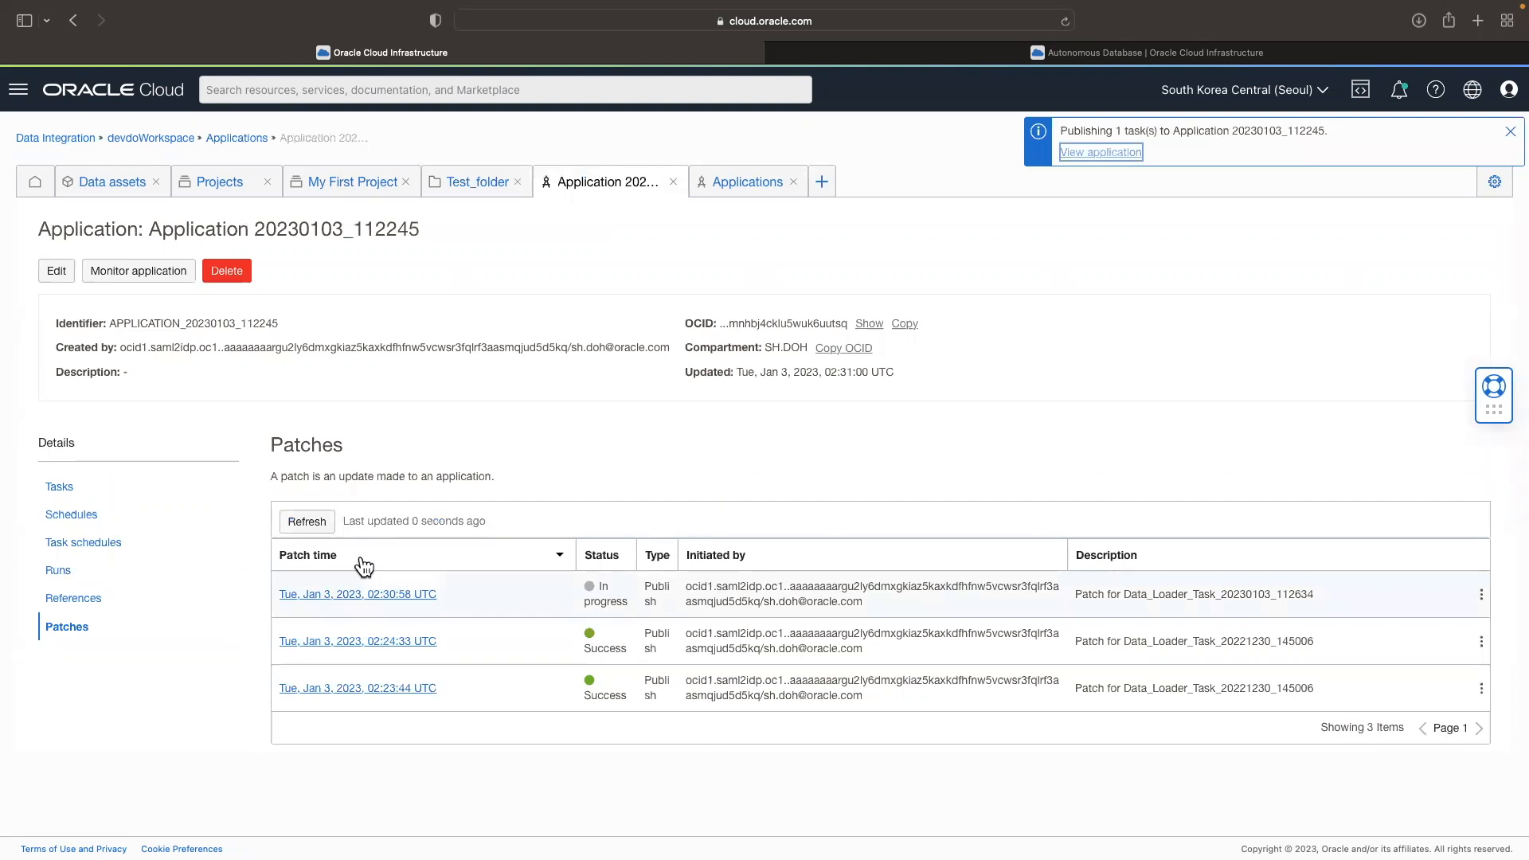
# Step: Refresh the application's patches and check the available actions for Data_Loader_Task_20230103_112634 in the task list
pyautogui.click(307, 521)
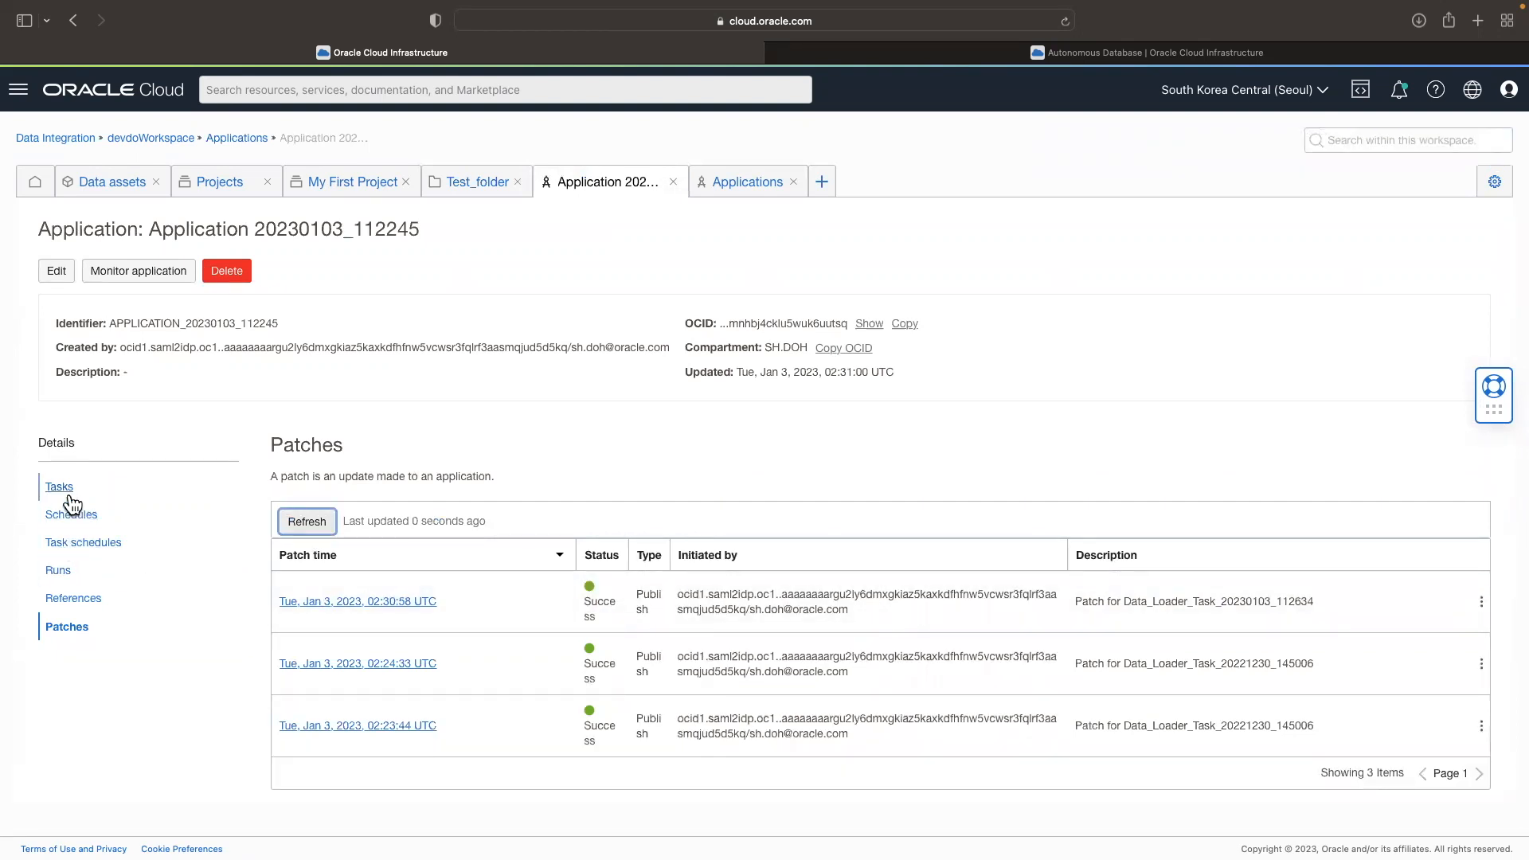
pyautogui.click(68, 495)
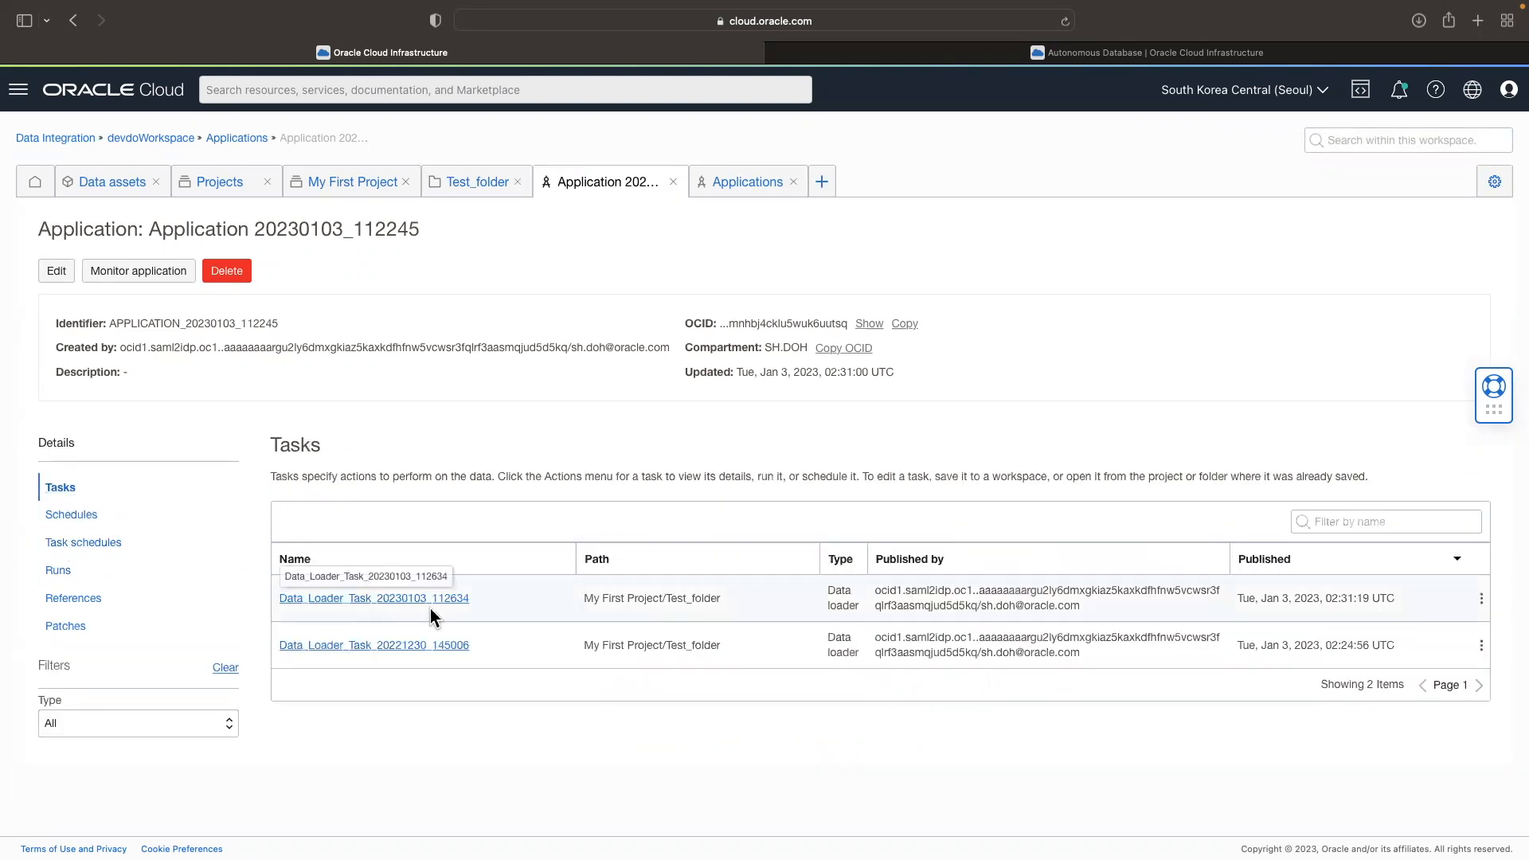
pyautogui.moveTo(487, 599); pyautogui.dragTo(1446, 601)
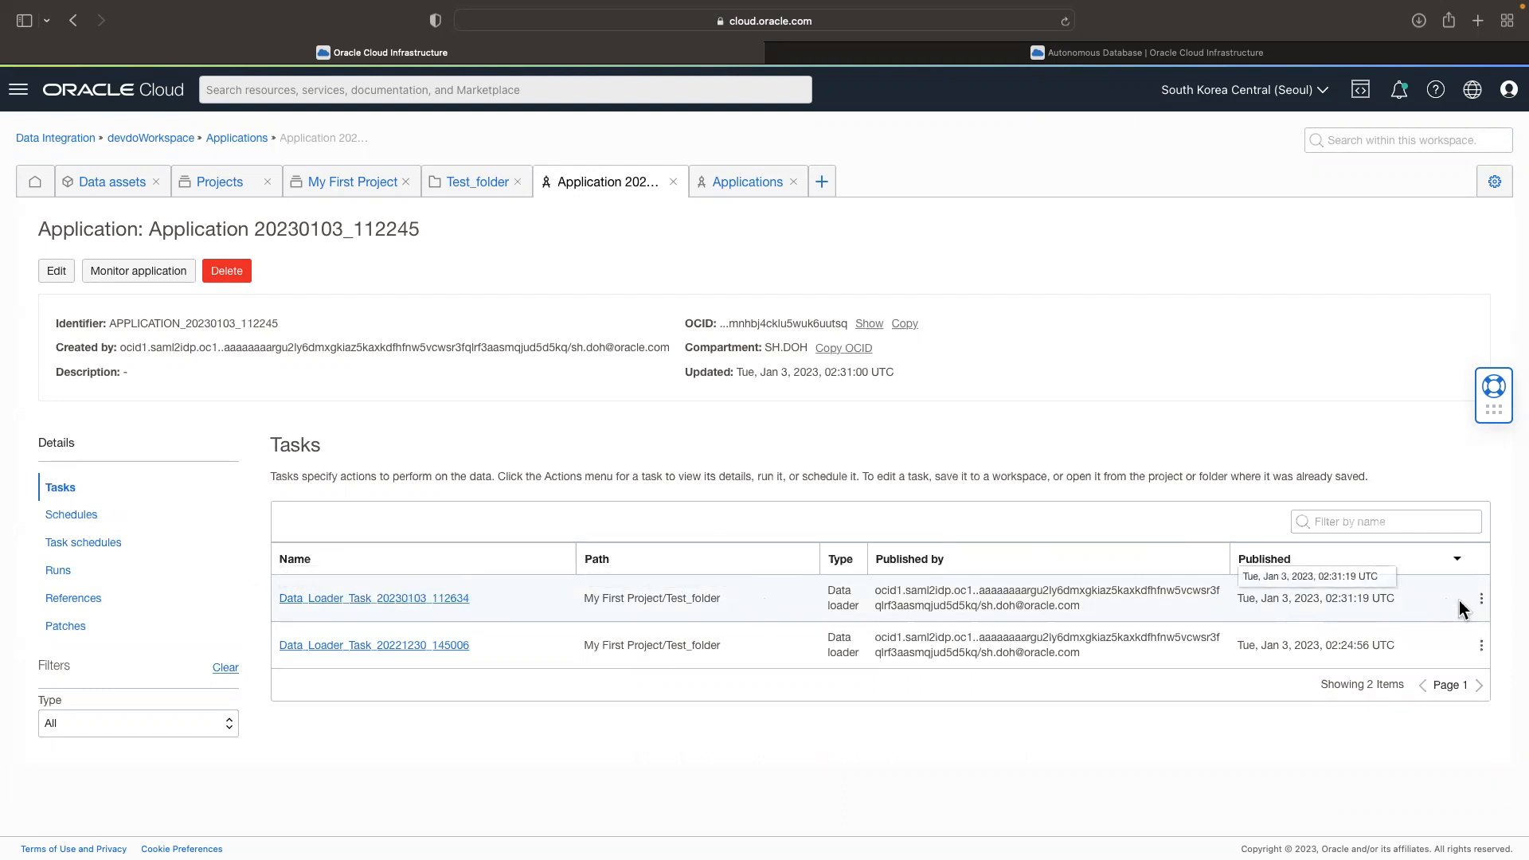
pyautogui.click(1482, 599)
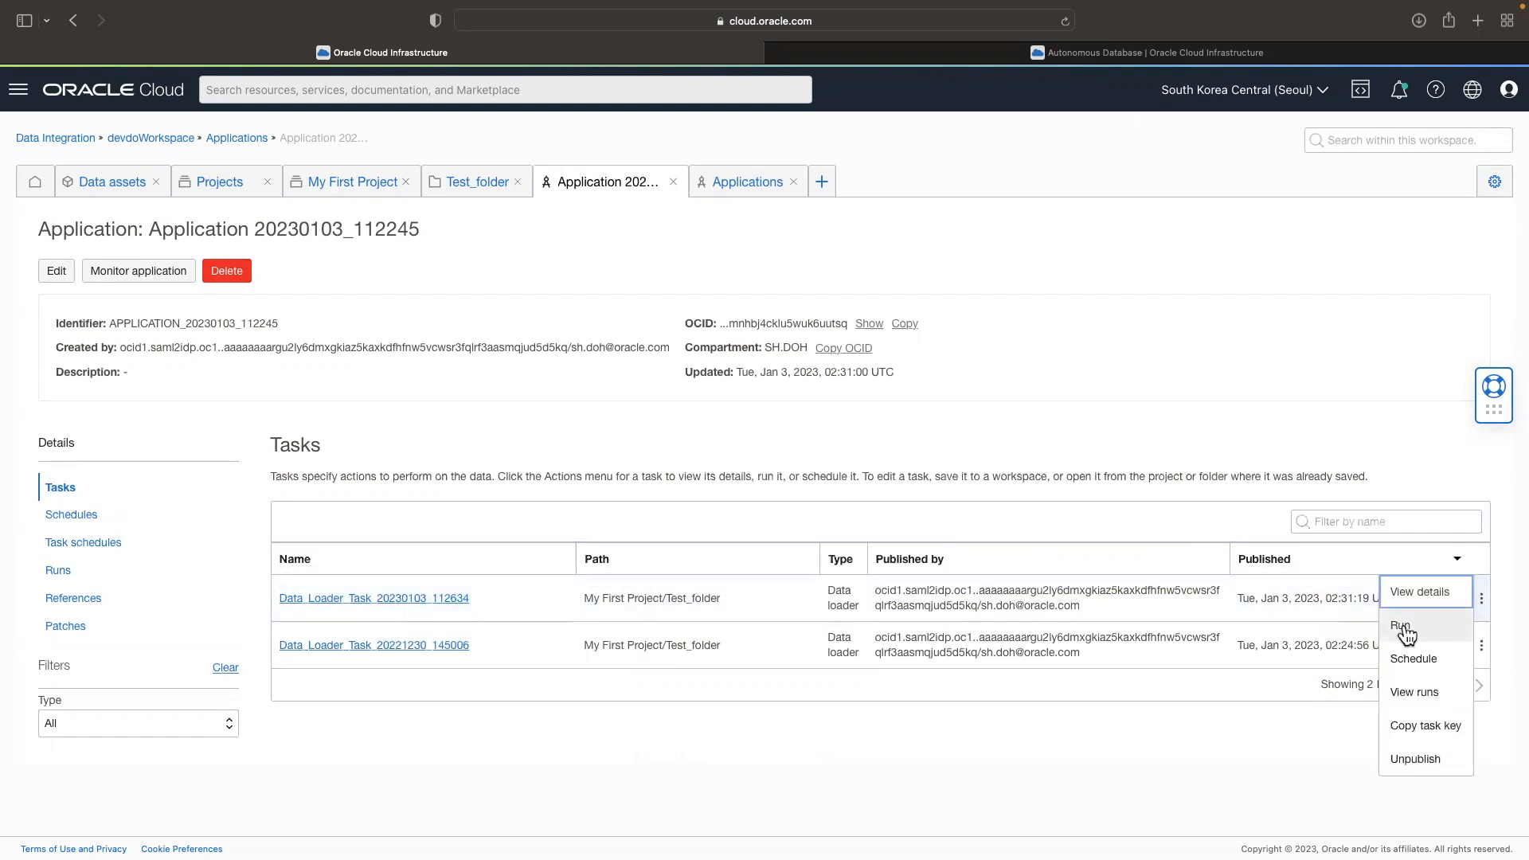
pyautogui.click(1320, 599)
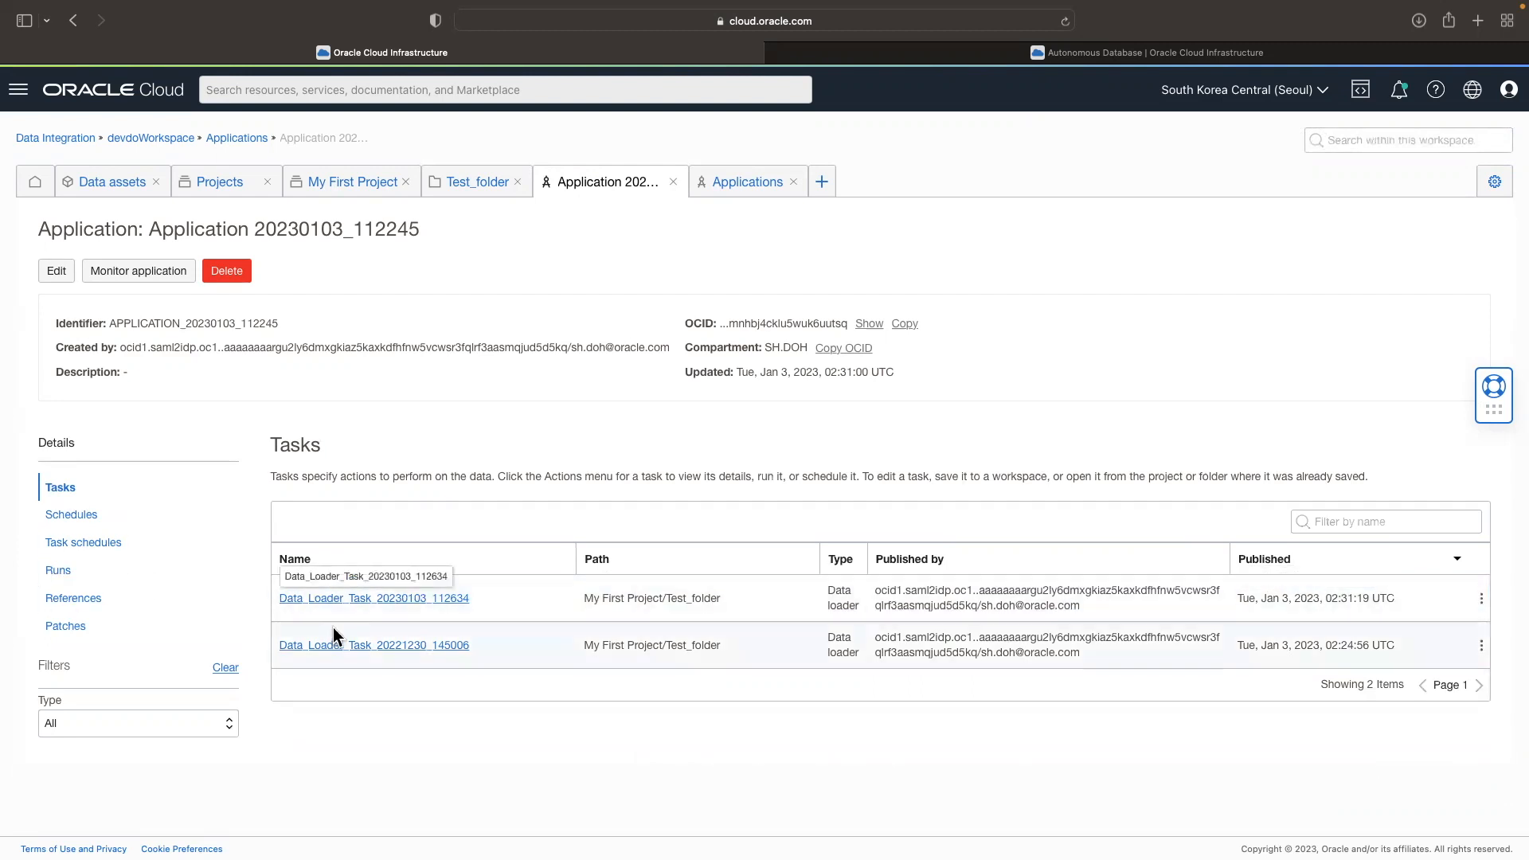
# Step: Create a schedule in Korea Standard Time (KST) with hourly frequency, repeating every 1 hour at minute 40
pyautogui.click(72, 515)
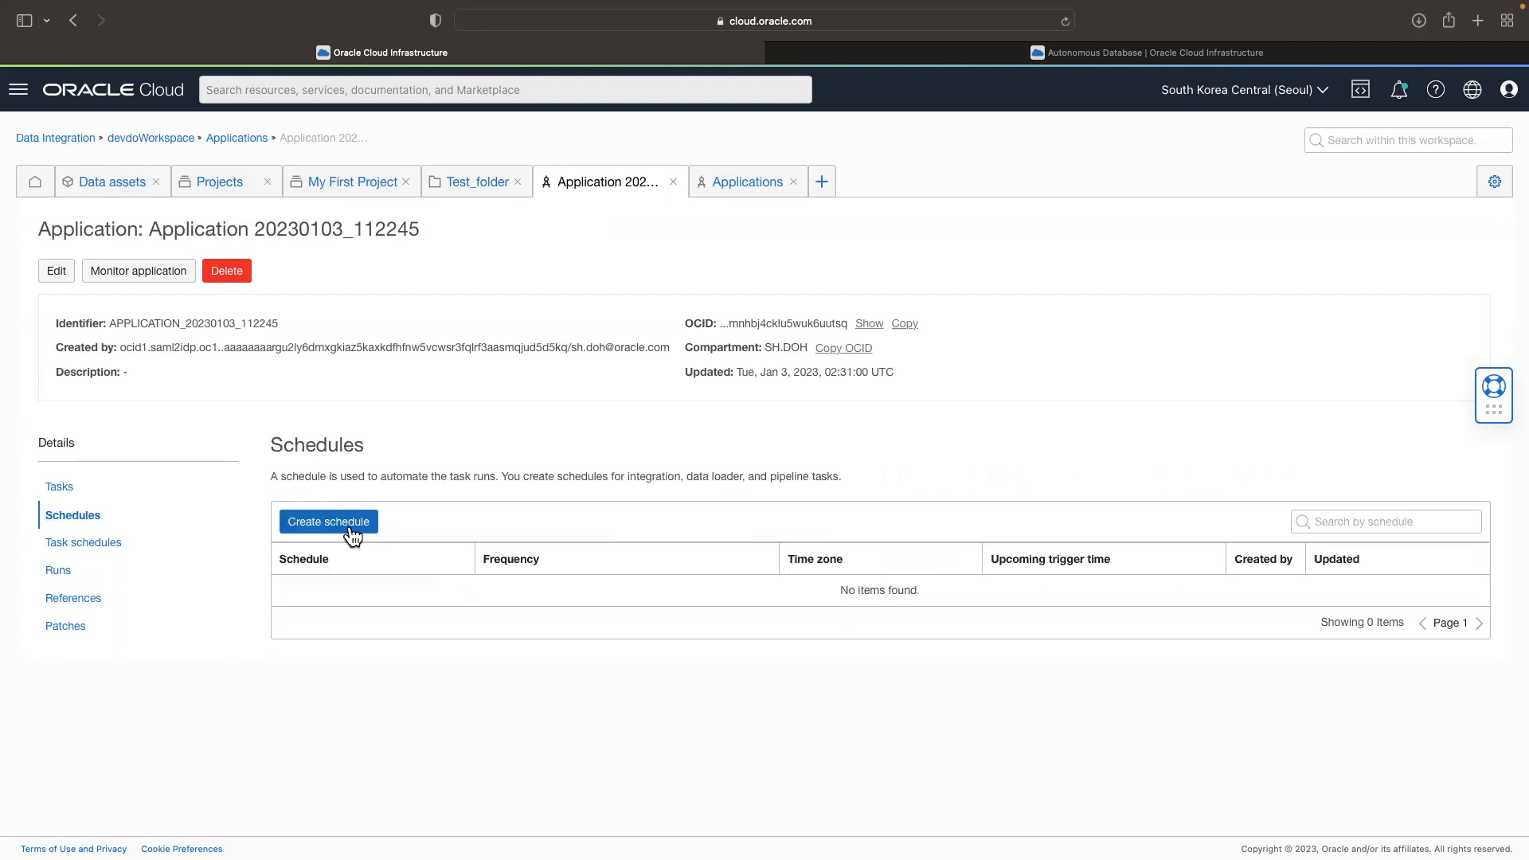
pyautogui.click(351, 527)
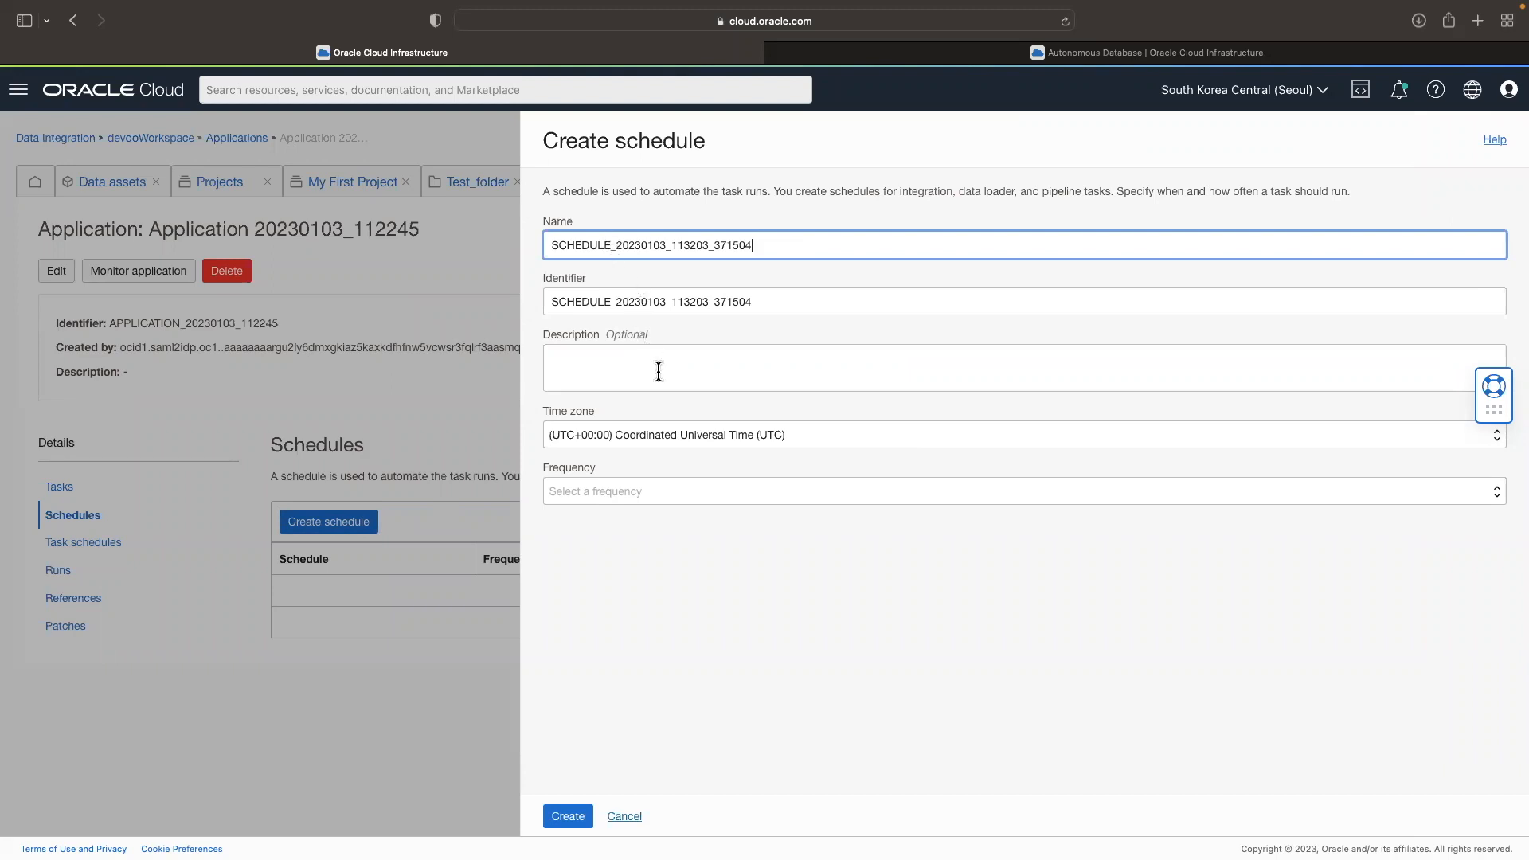
pyautogui.click(679, 434)
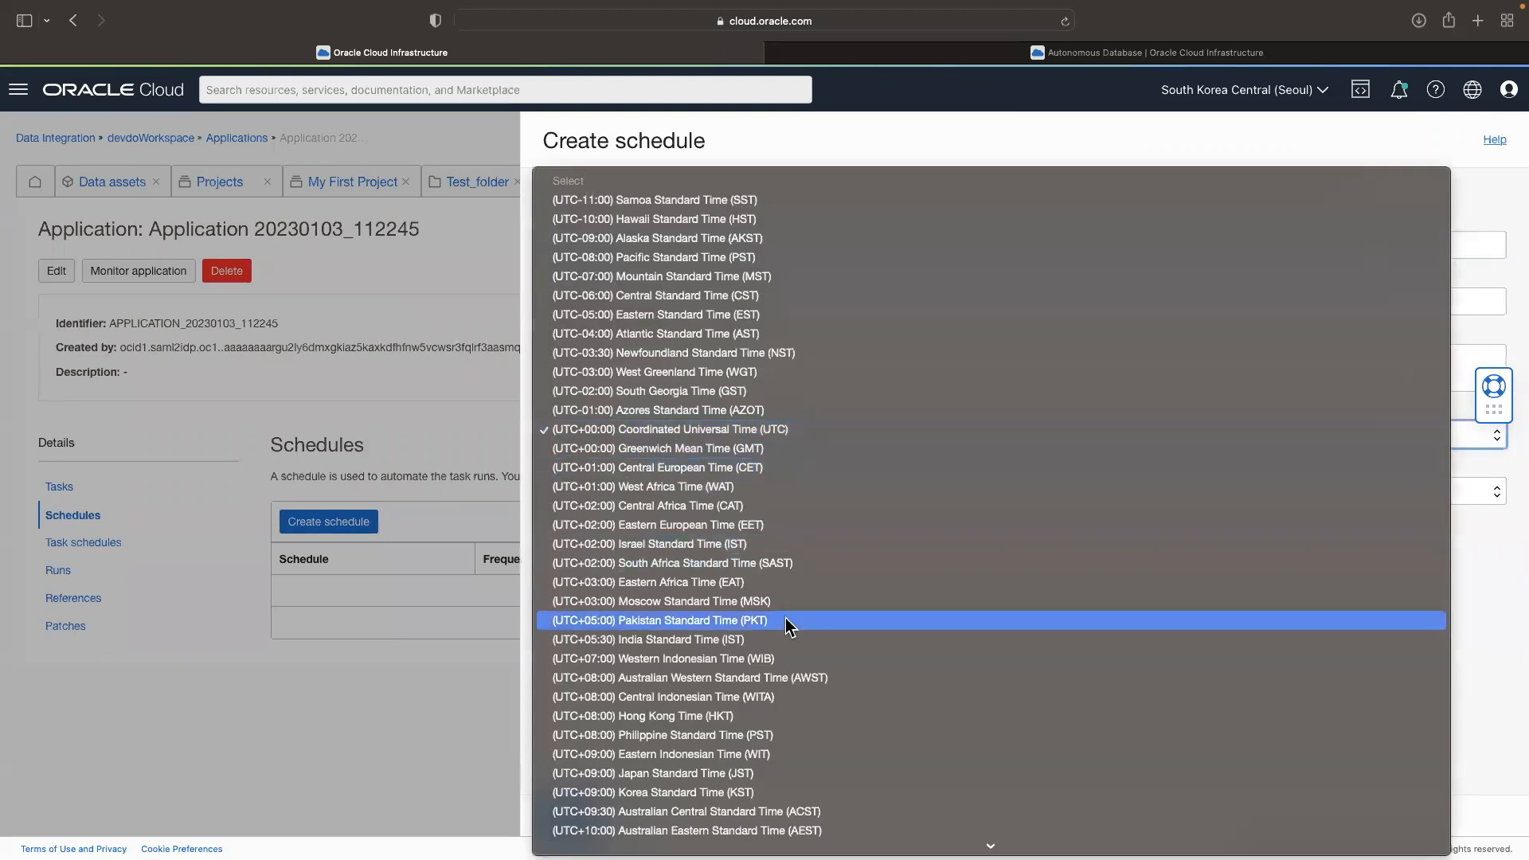
pyautogui.click(783, 776)
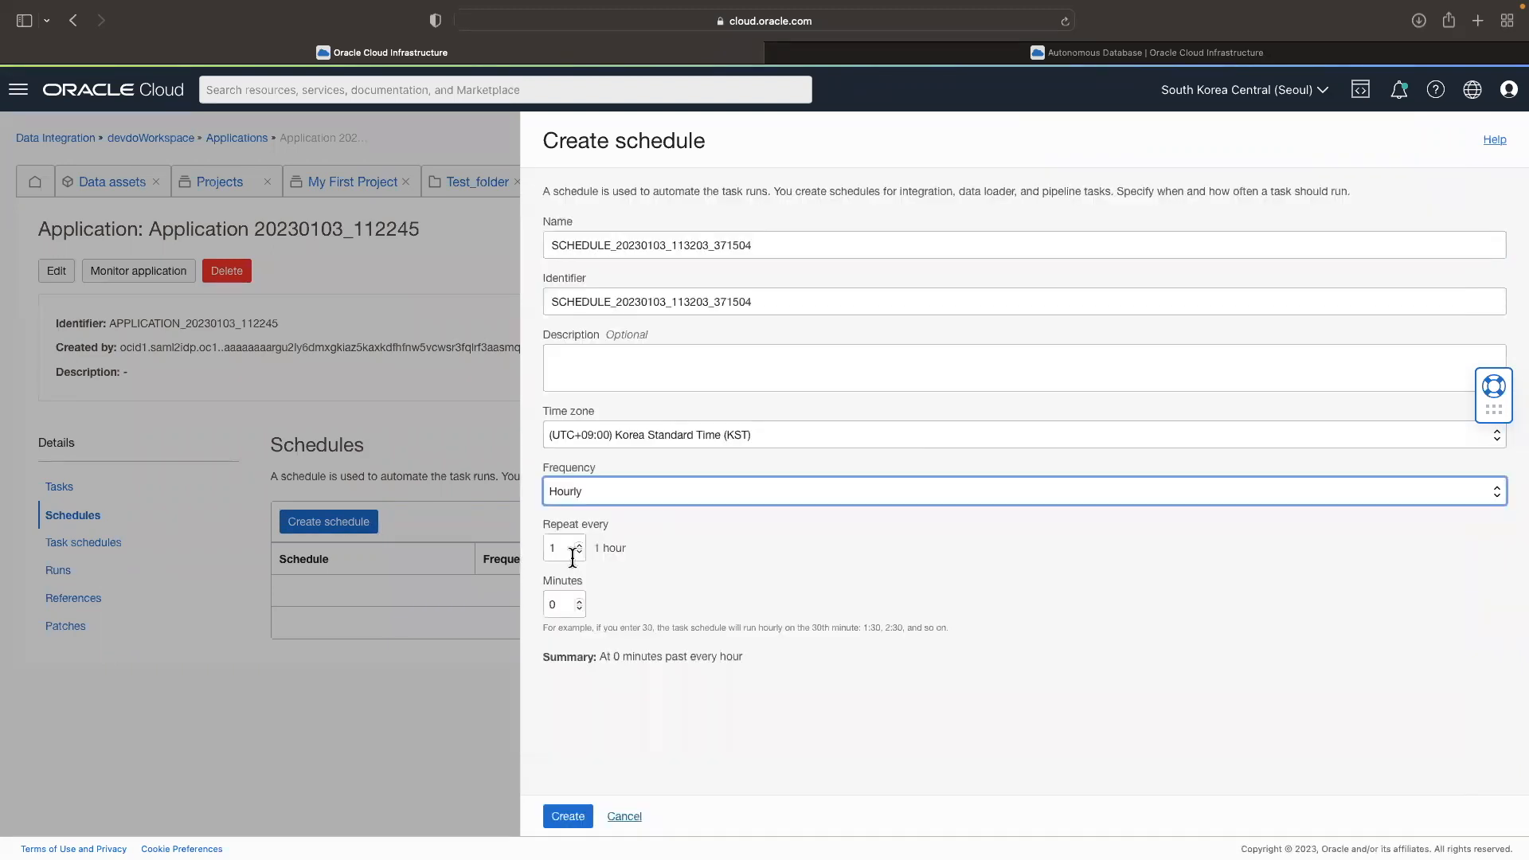
pyautogui.moveTo(569, 597); pyautogui.dragTo(528, 599)
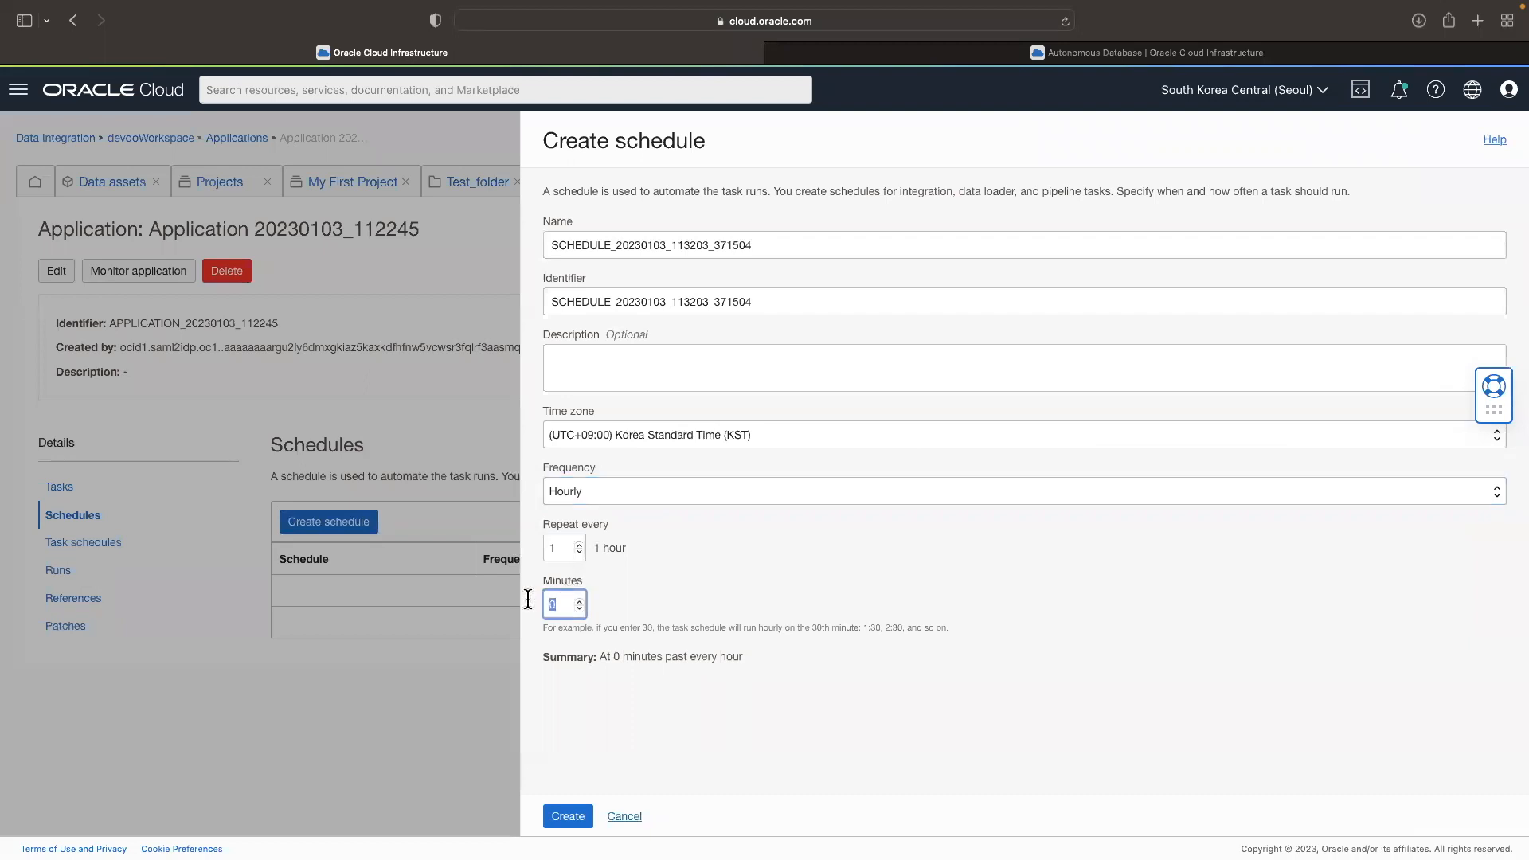
pyautogui.write('40')
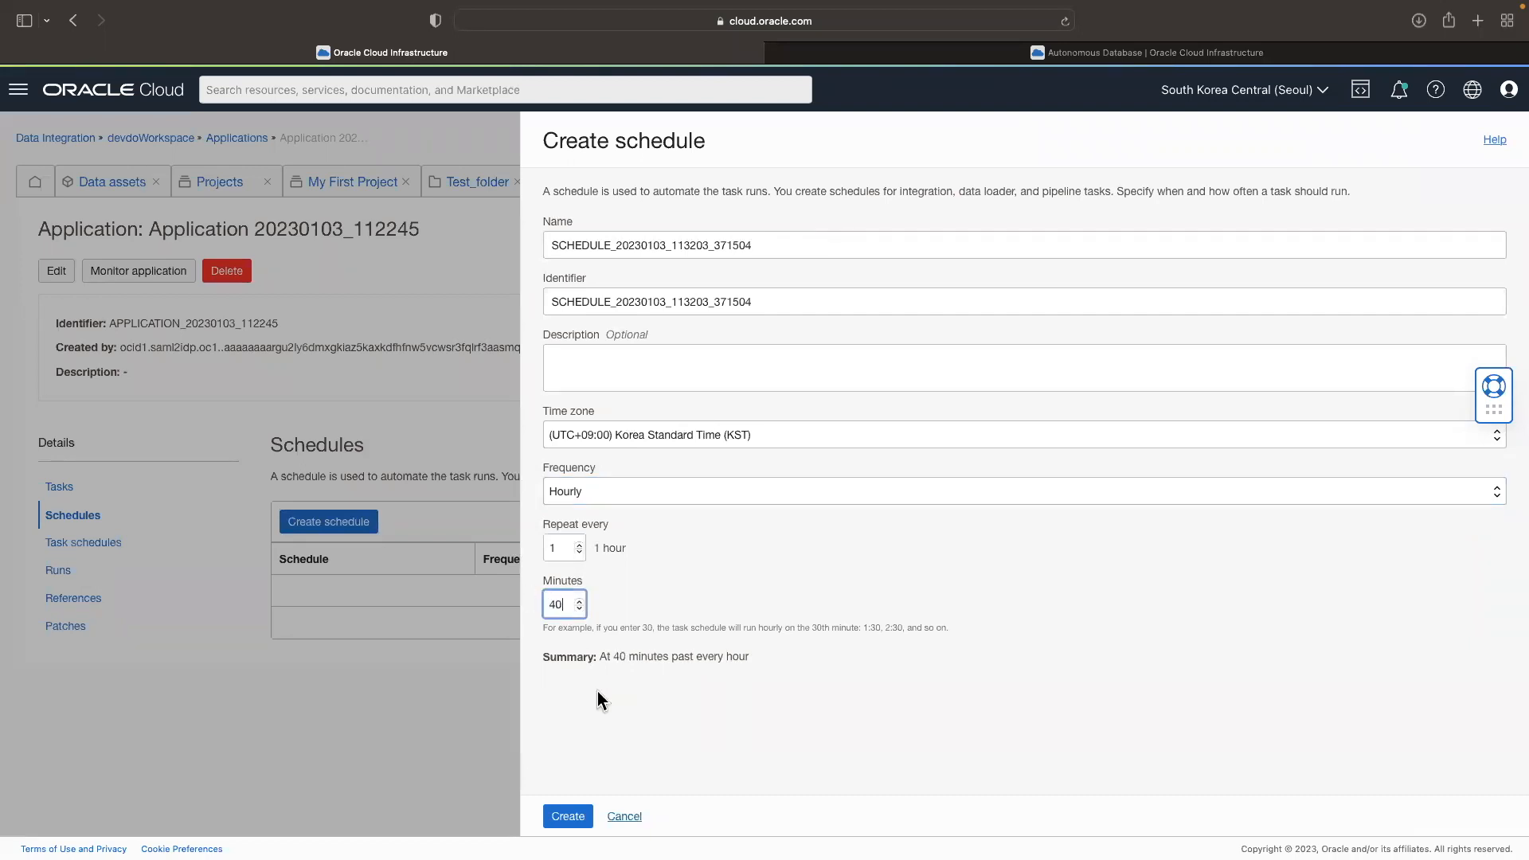
pyautogui.click(568, 817)
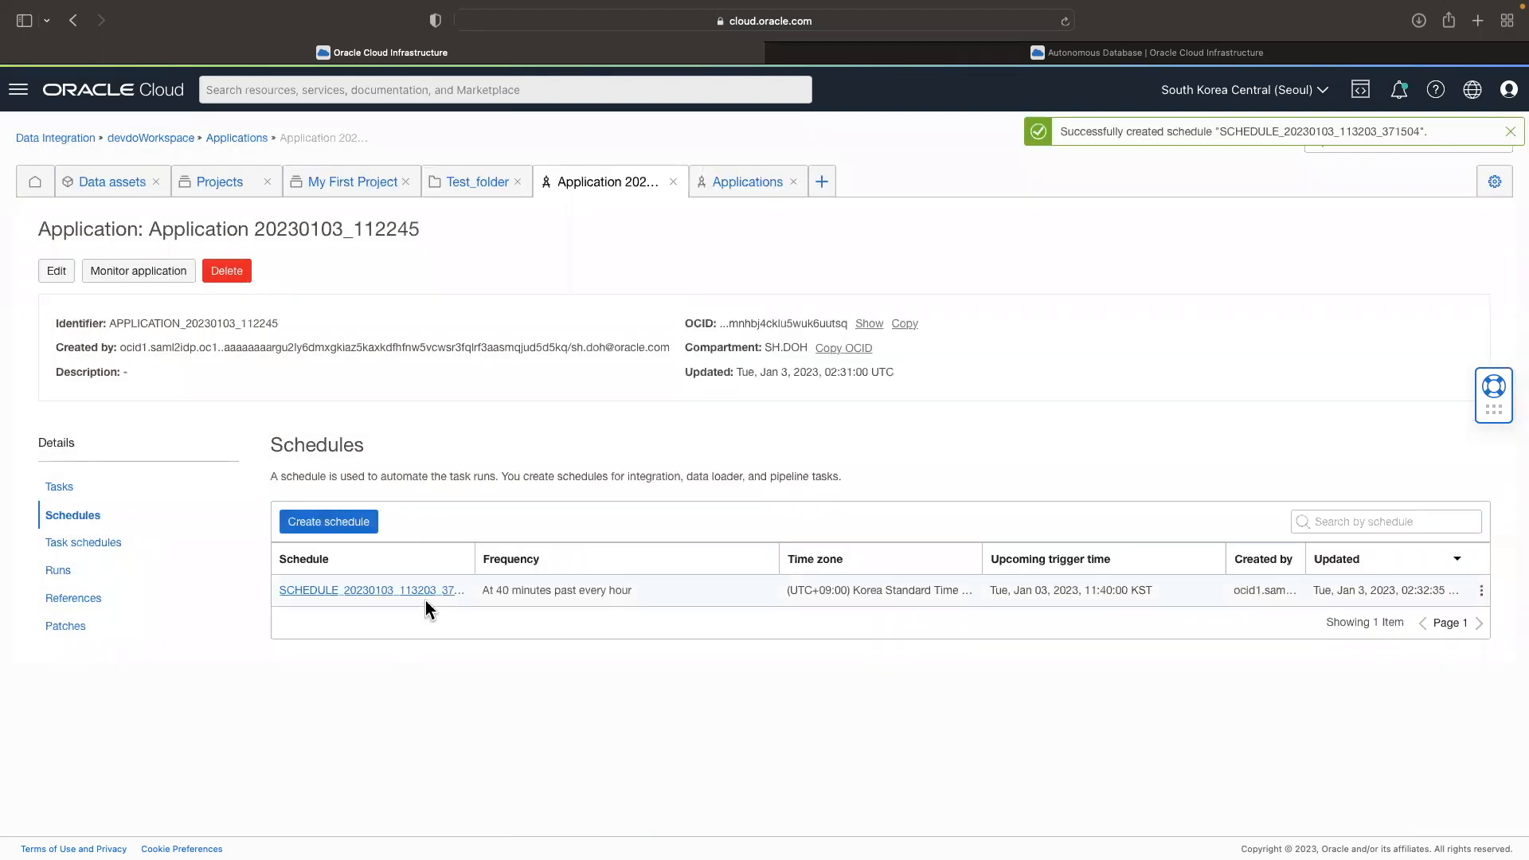
# Step: Create a task schedule for Data_Loader_Task_20230103_112634 using SCHEDULE_20230103_113203_371504 and close its editor
pyautogui.click(80, 497)
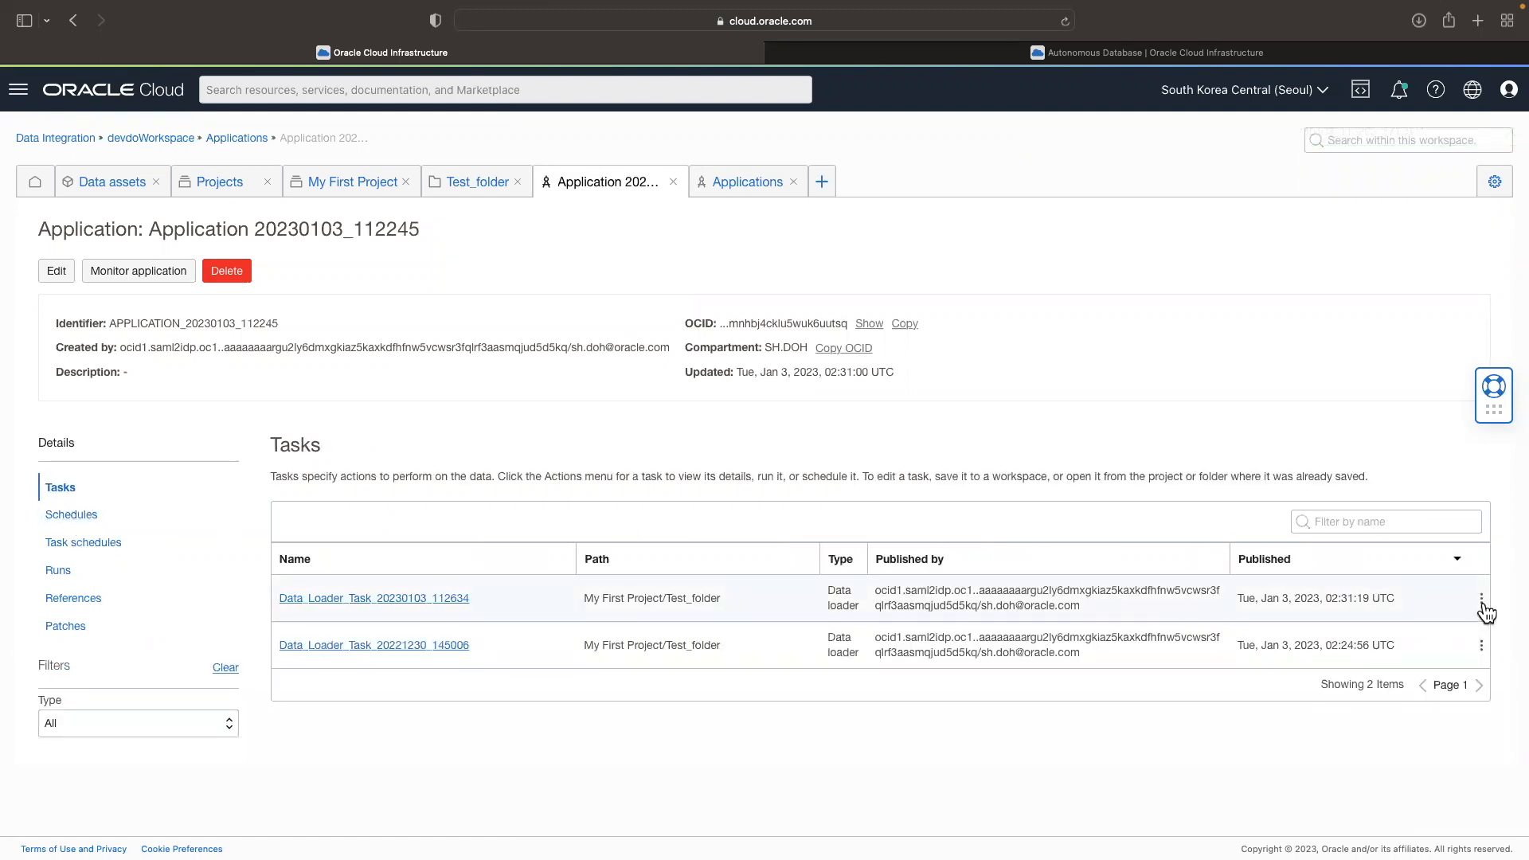
pyautogui.click(1482, 602)
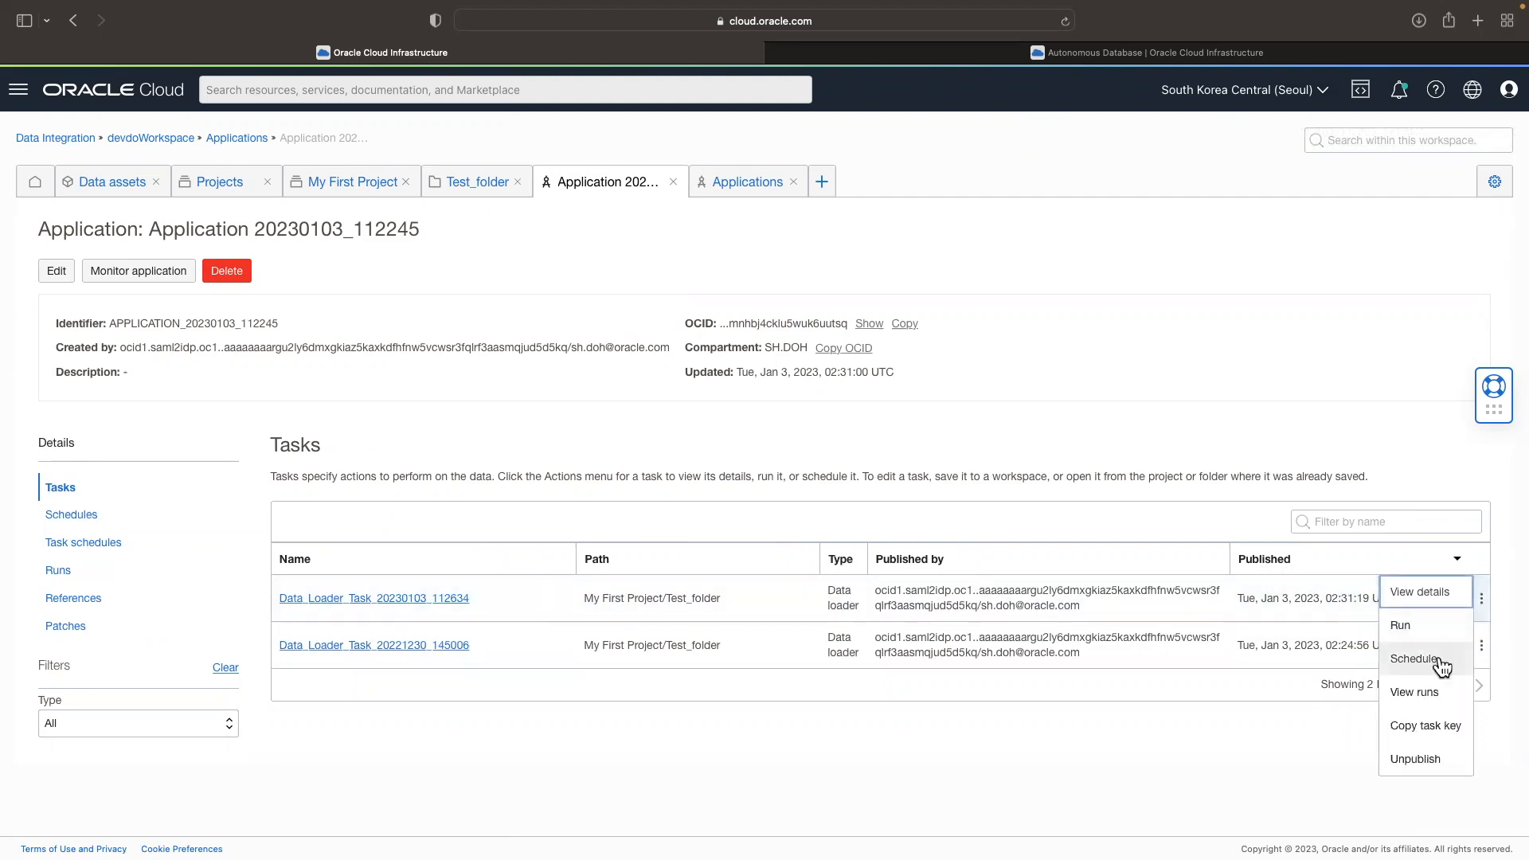
pyautogui.click(1444, 669)
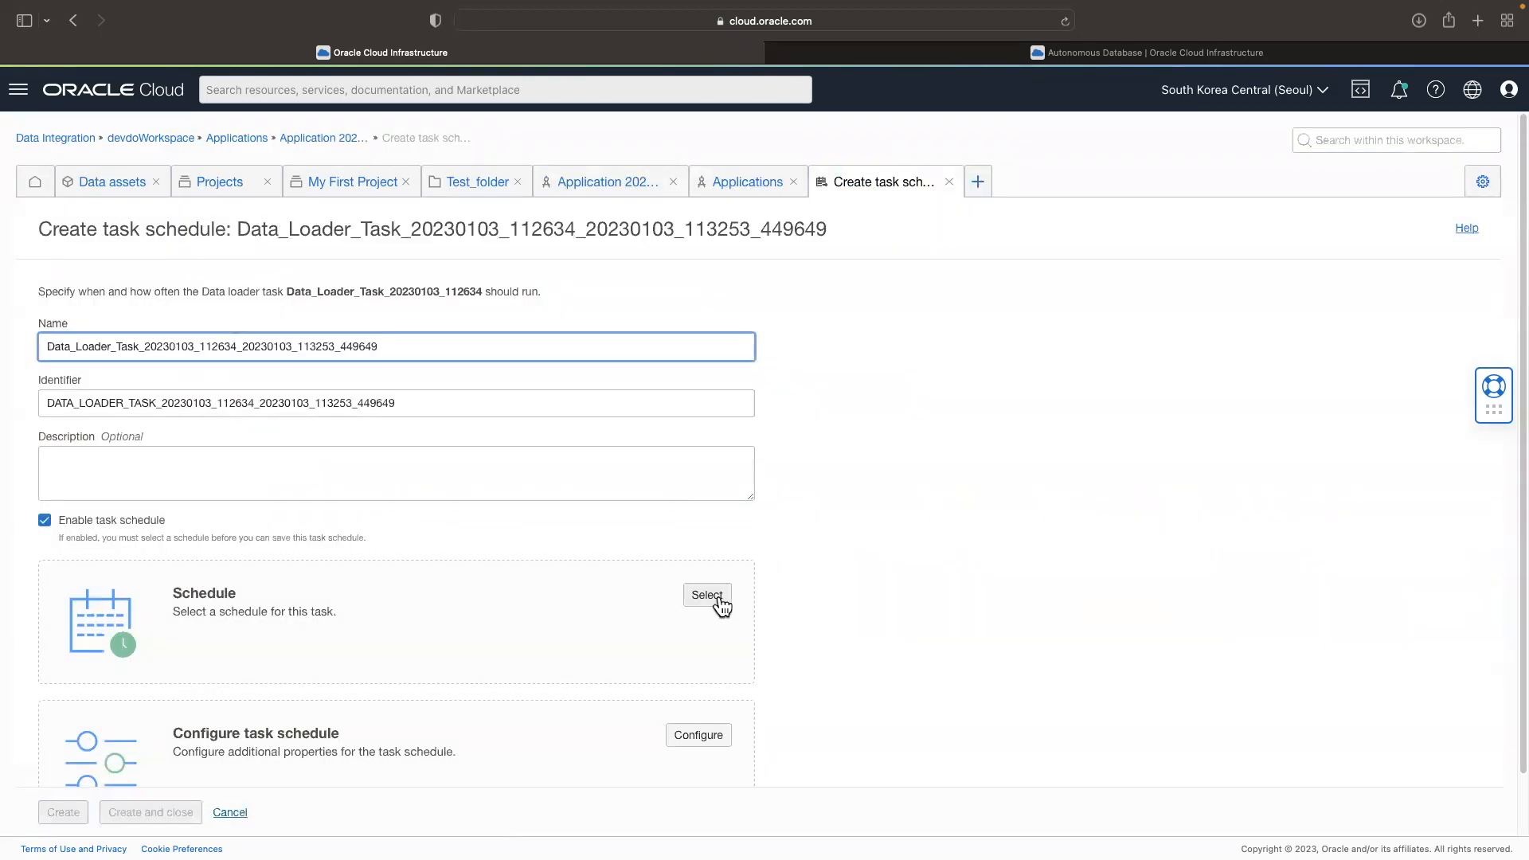
pyautogui.click(706, 596)
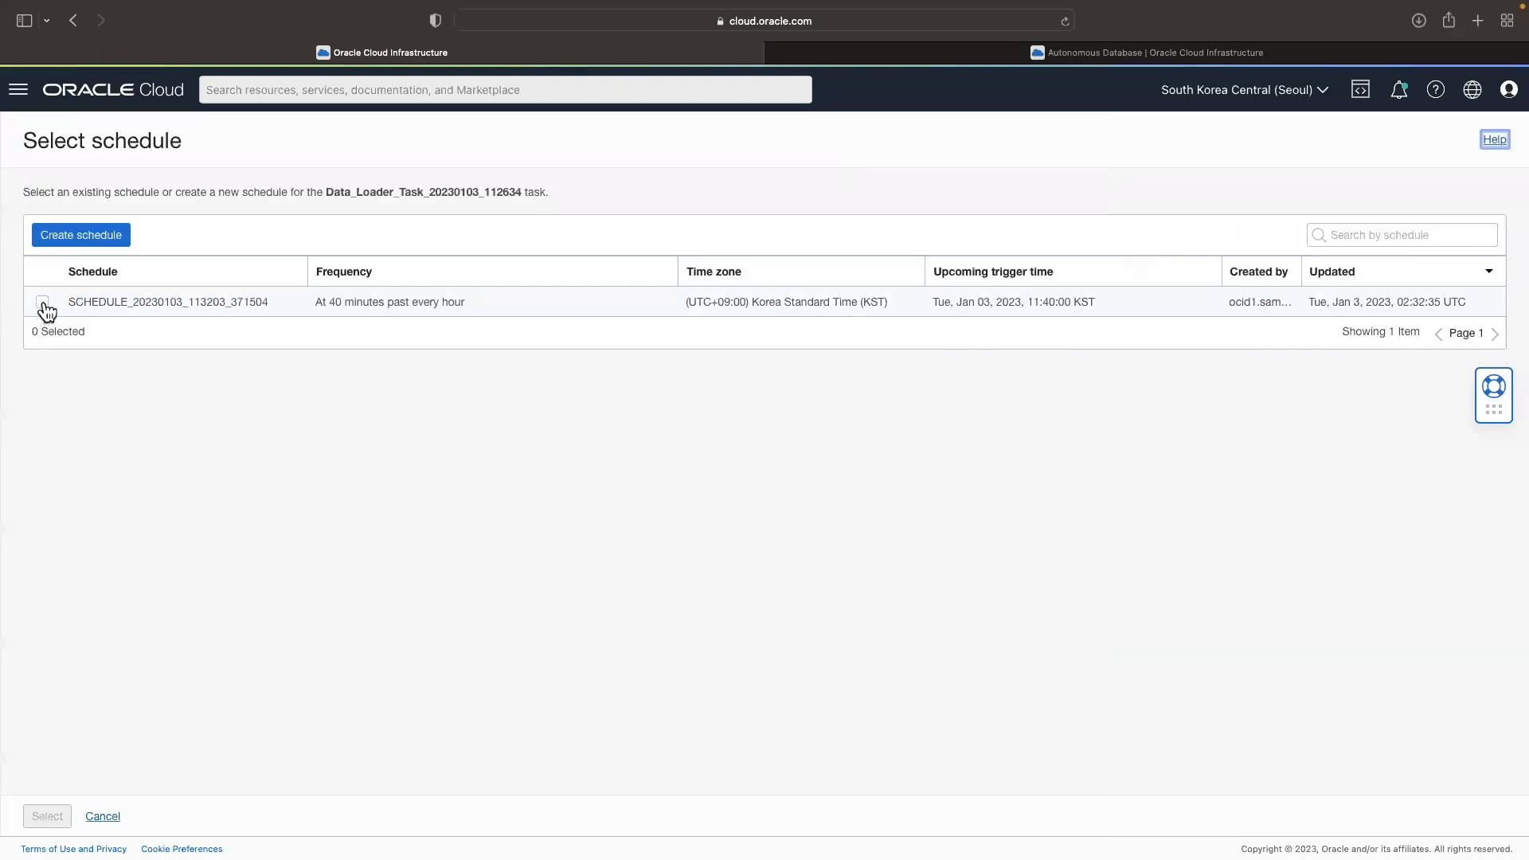
pyautogui.click(42, 304)
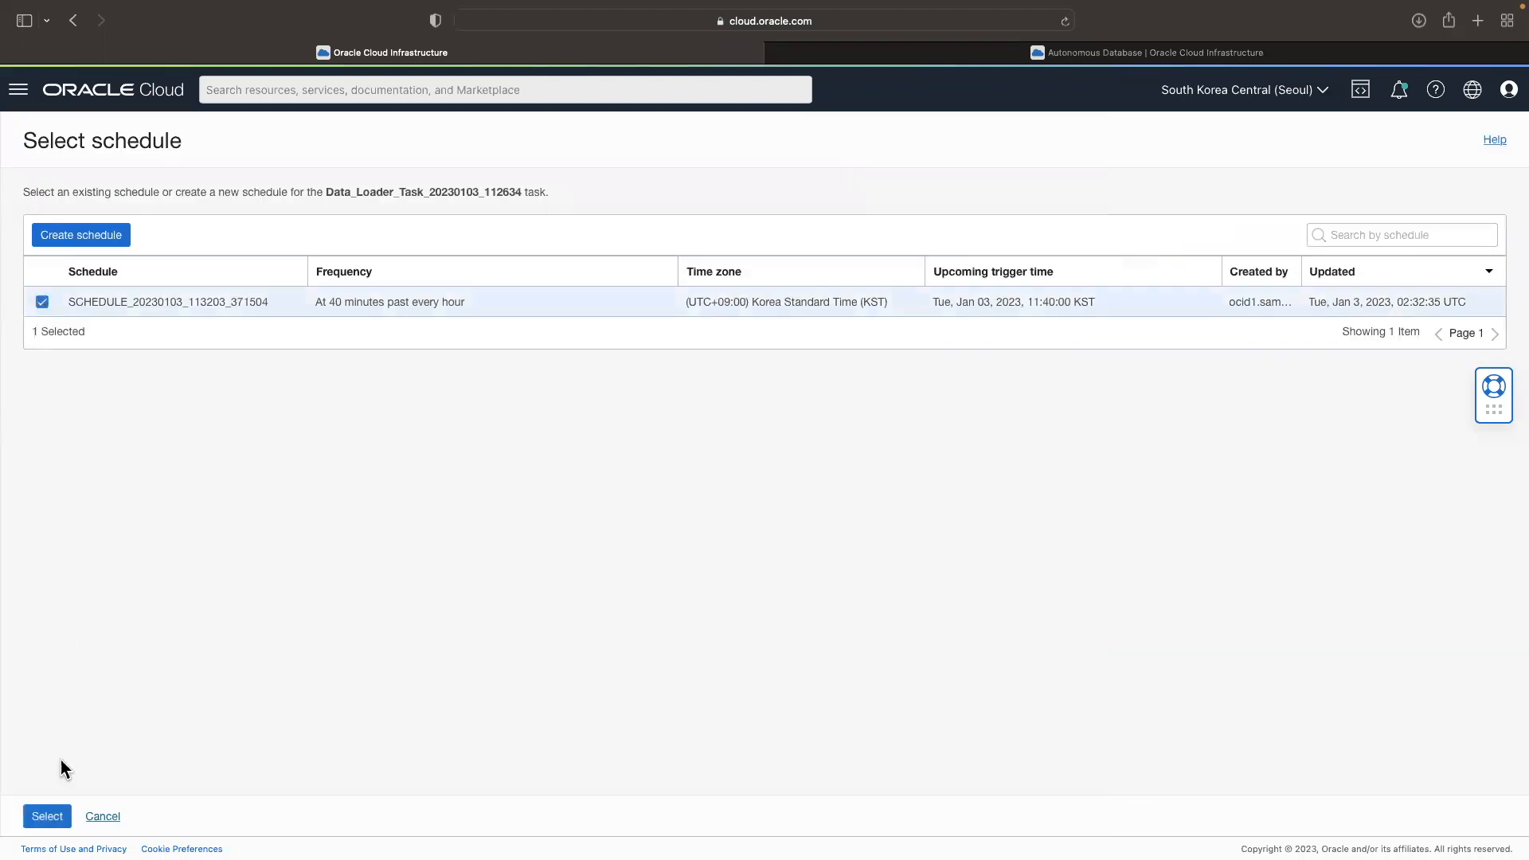
pyautogui.click(47, 815)
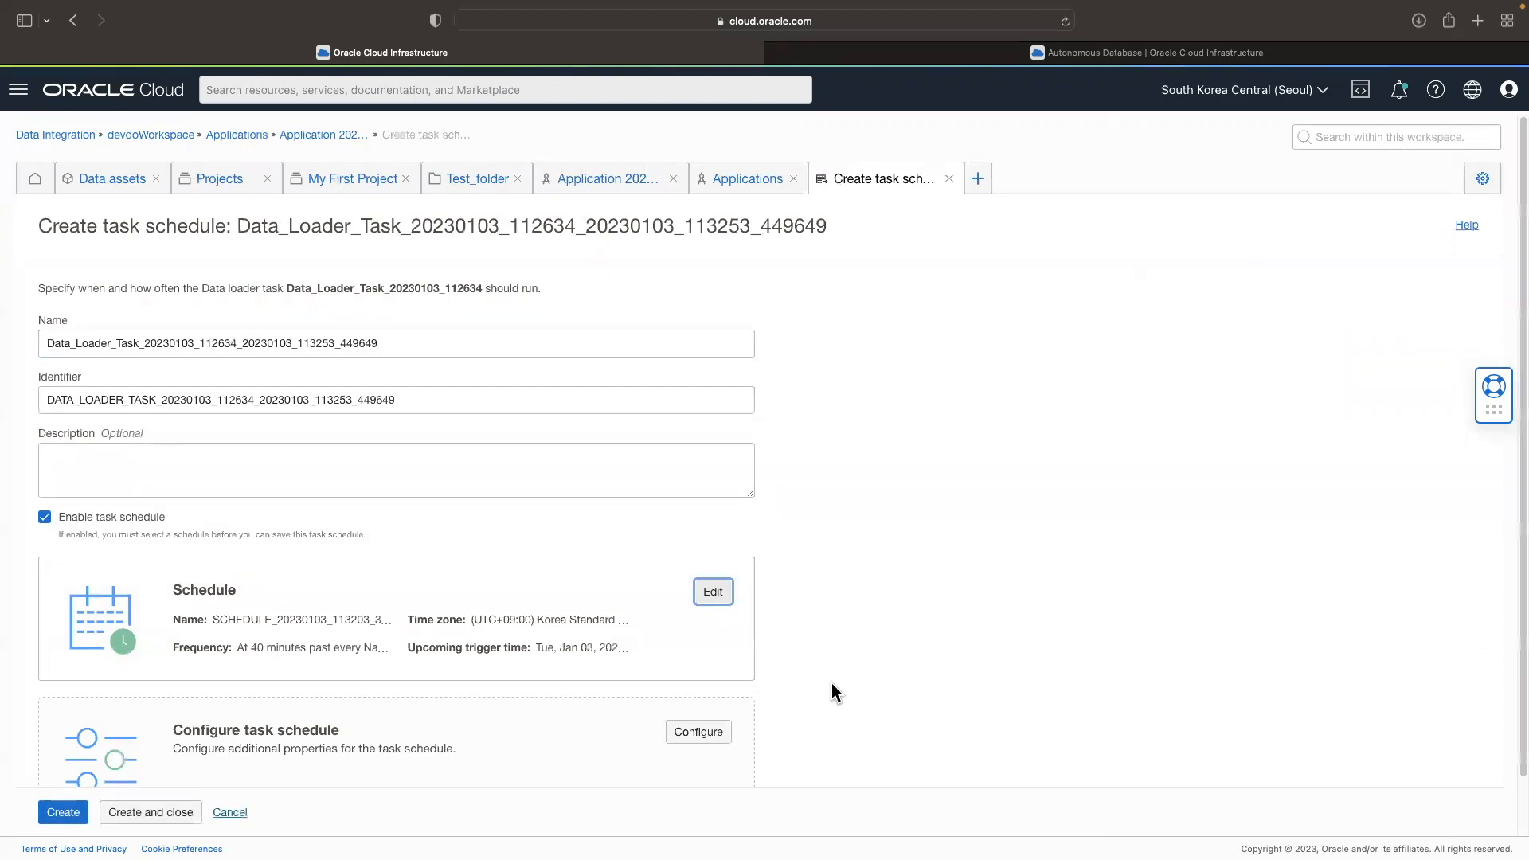
pyautogui.scroll(-2, 831, 683)
pyautogui.click(155, 816)
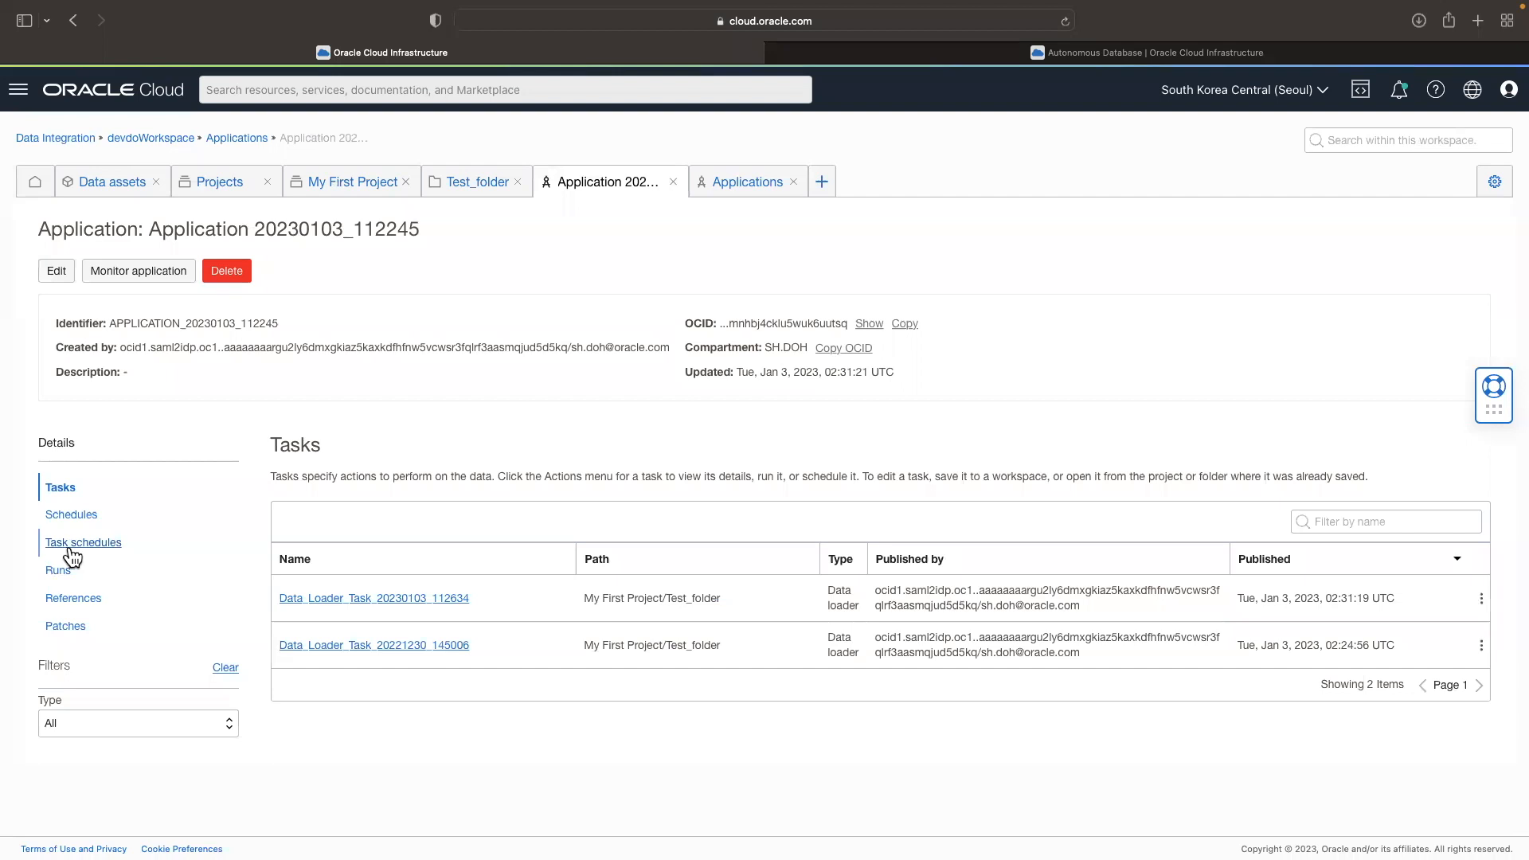
# Step: Open the task schedule of Data_Loader_Task_20230103_112634 and review its state and next run time
pyautogui.click(70, 548)
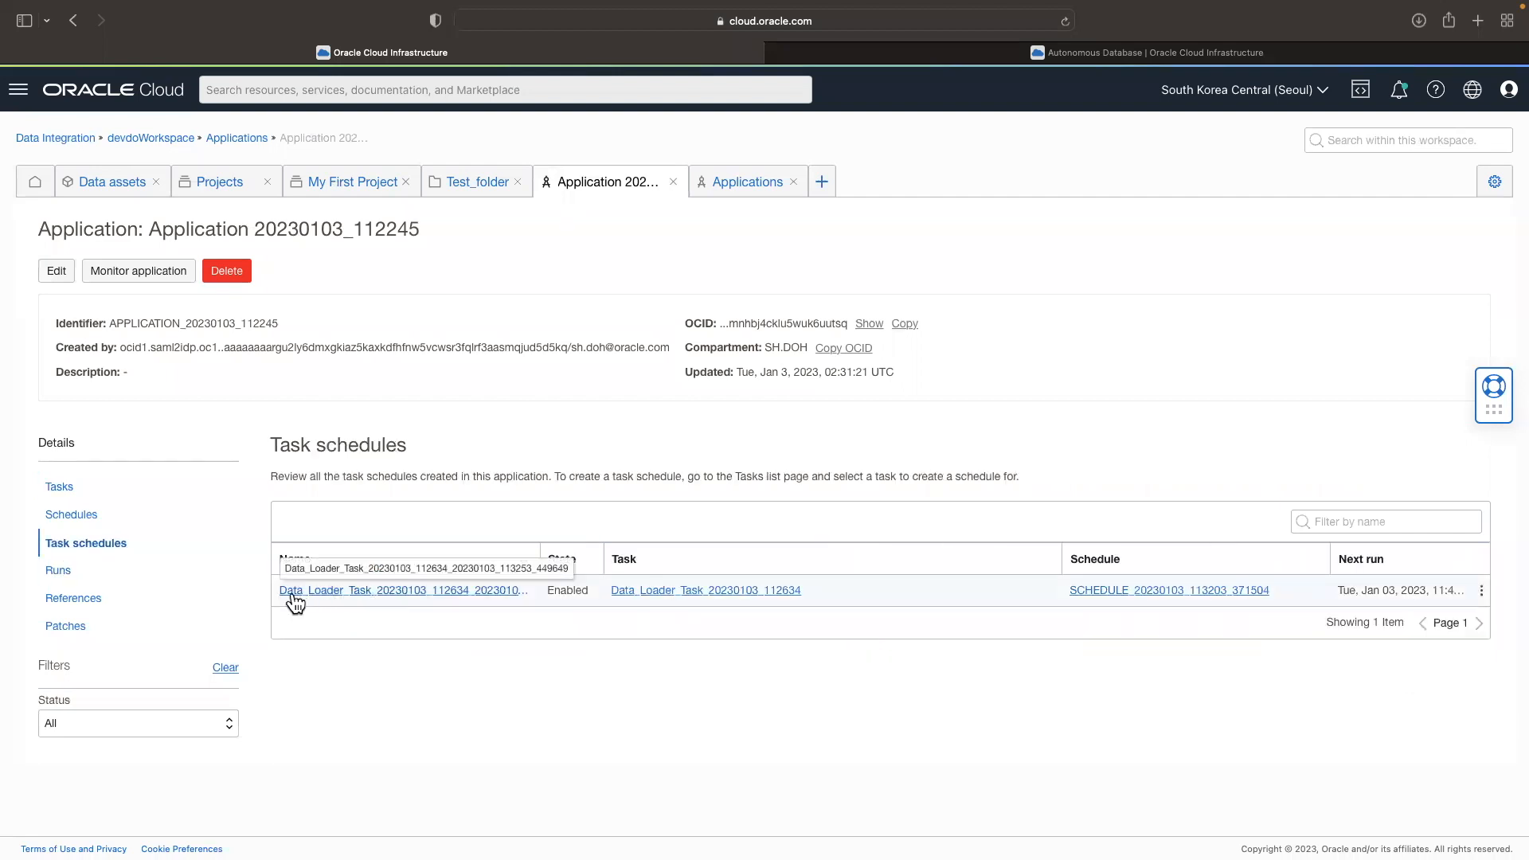
pyautogui.click(396, 594)
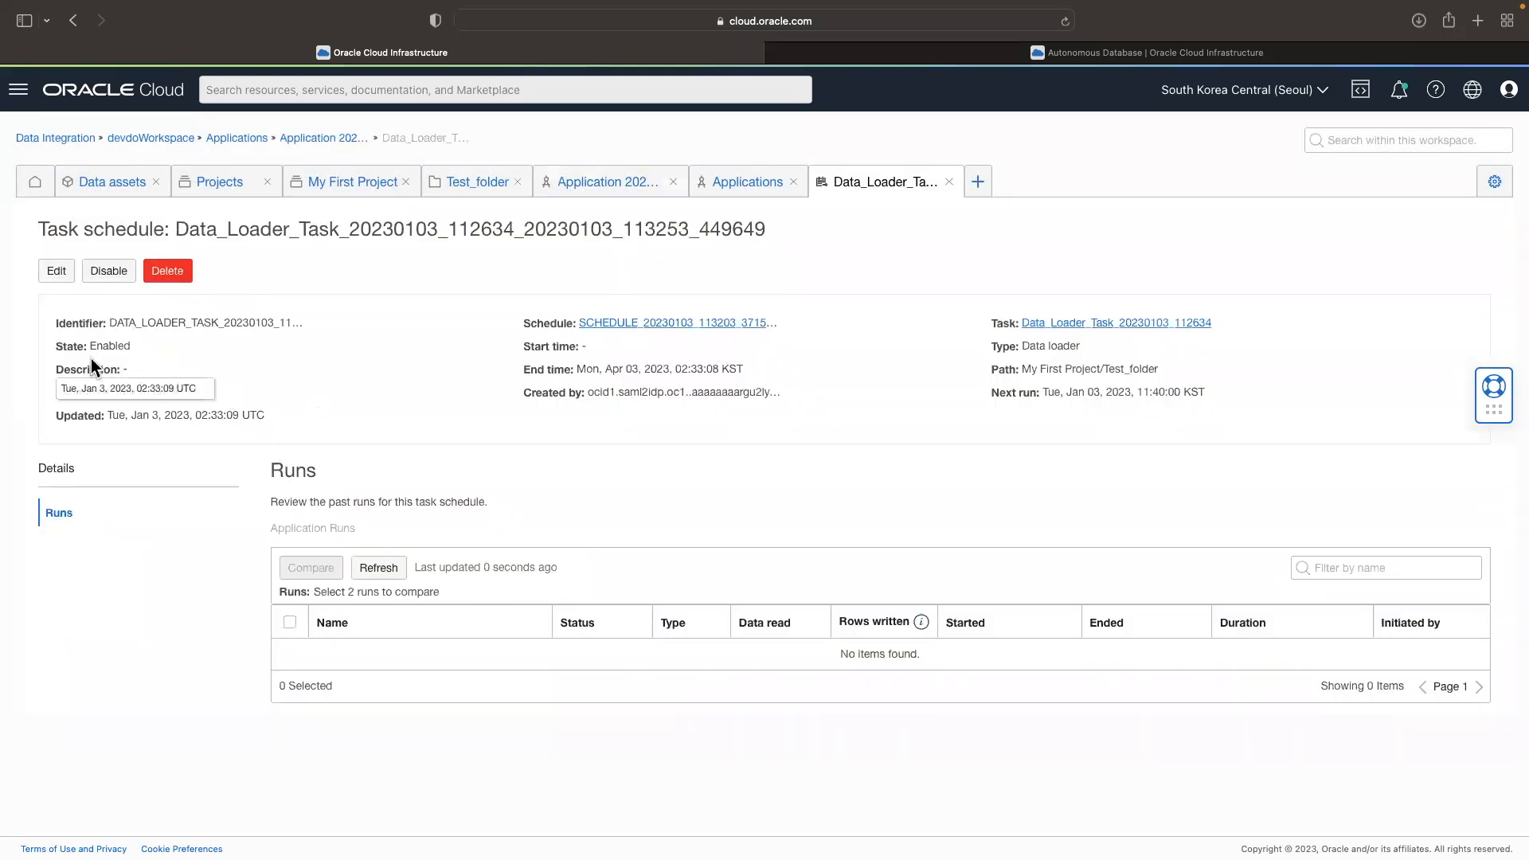
pyautogui.moveTo(74, 346); pyautogui.dragTo(149, 346)
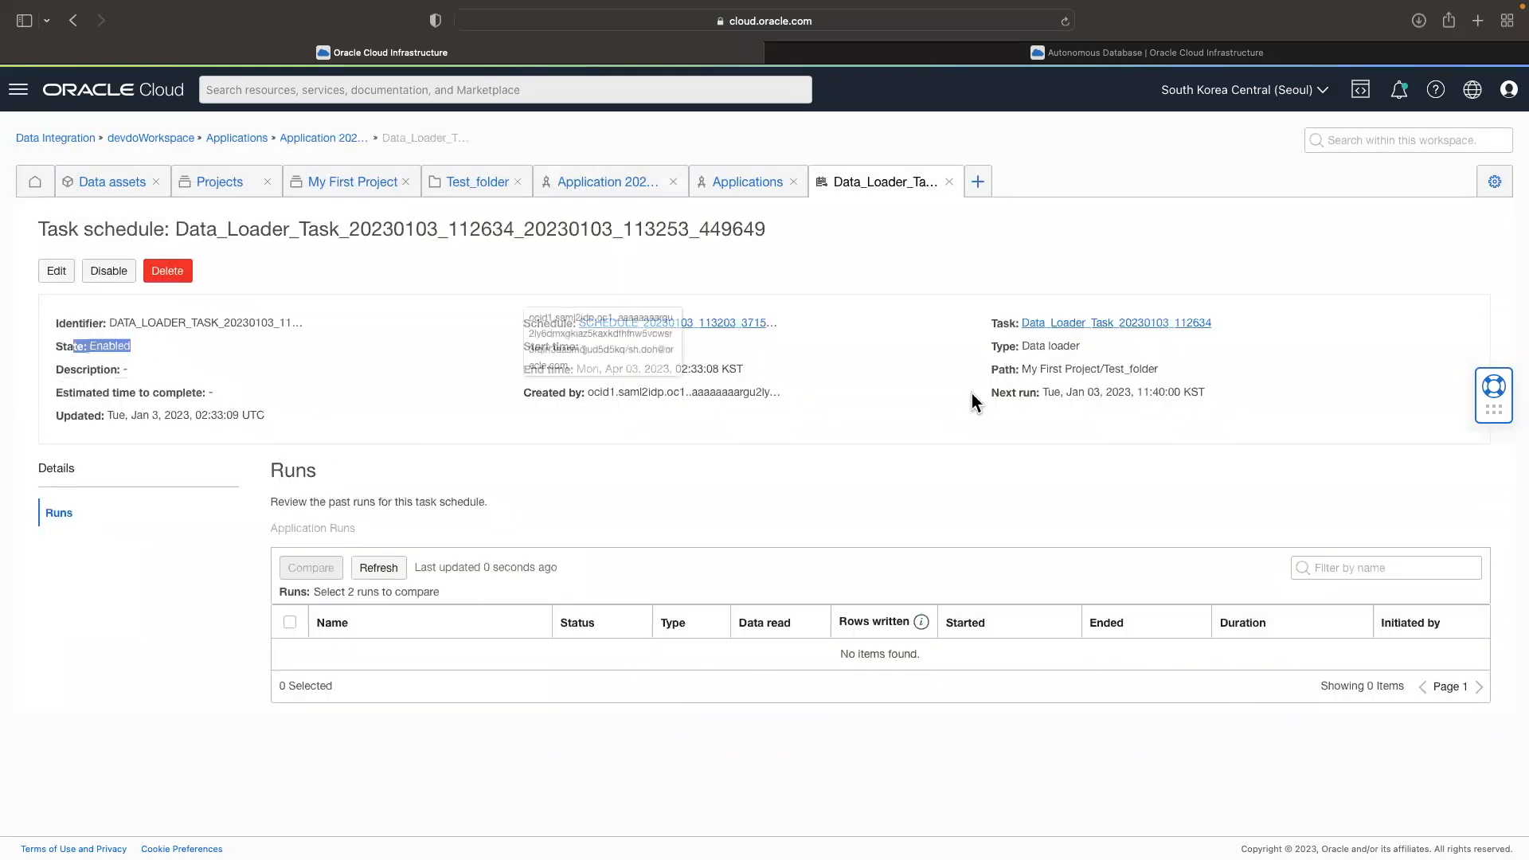
pyautogui.moveTo(990, 392); pyautogui.dragTo(1237, 400)
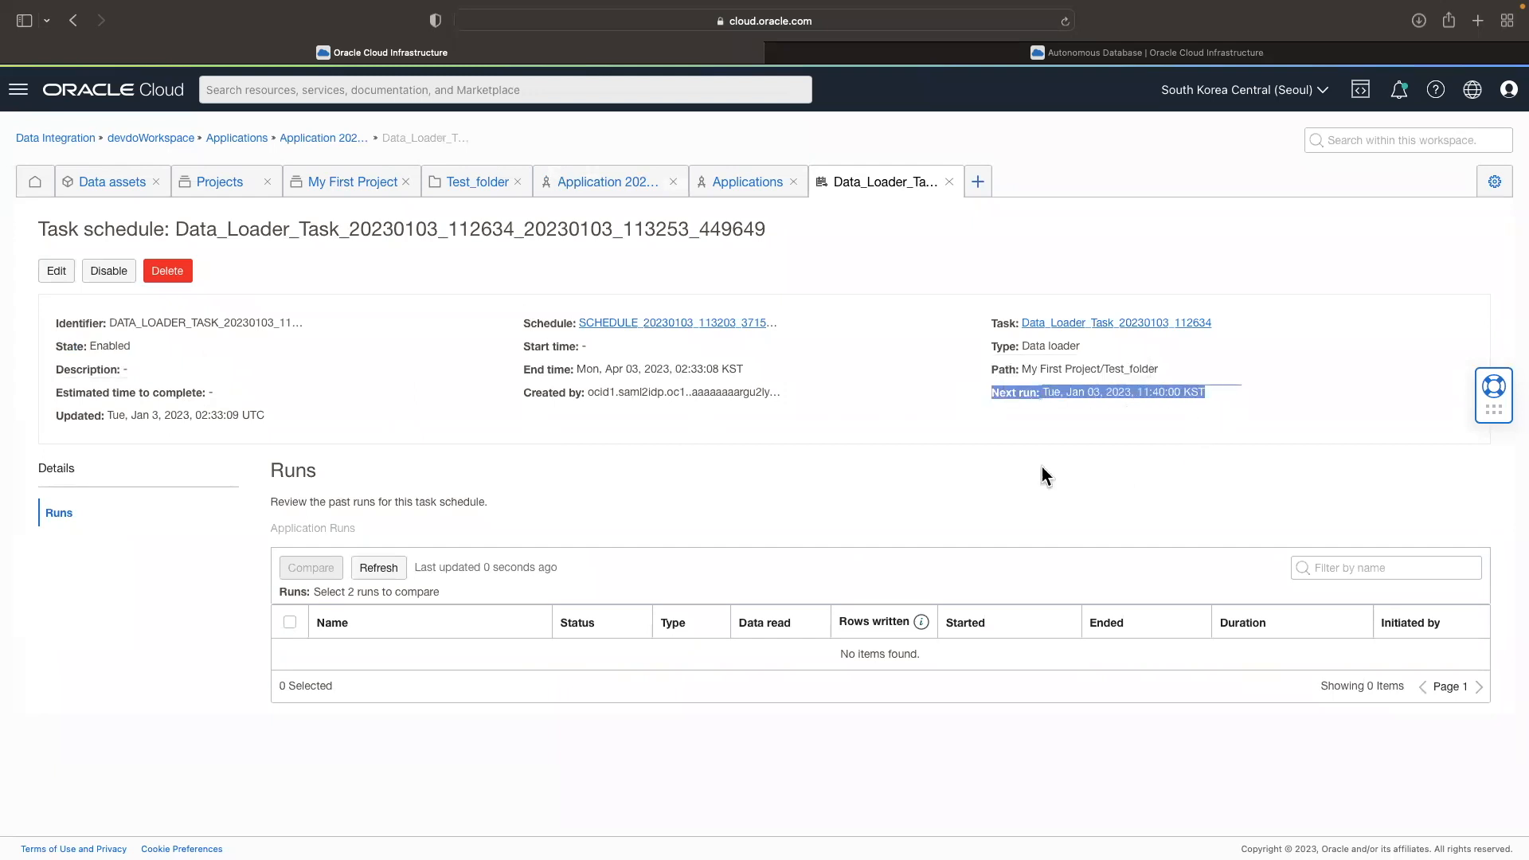
pyautogui.click(1099, 406)
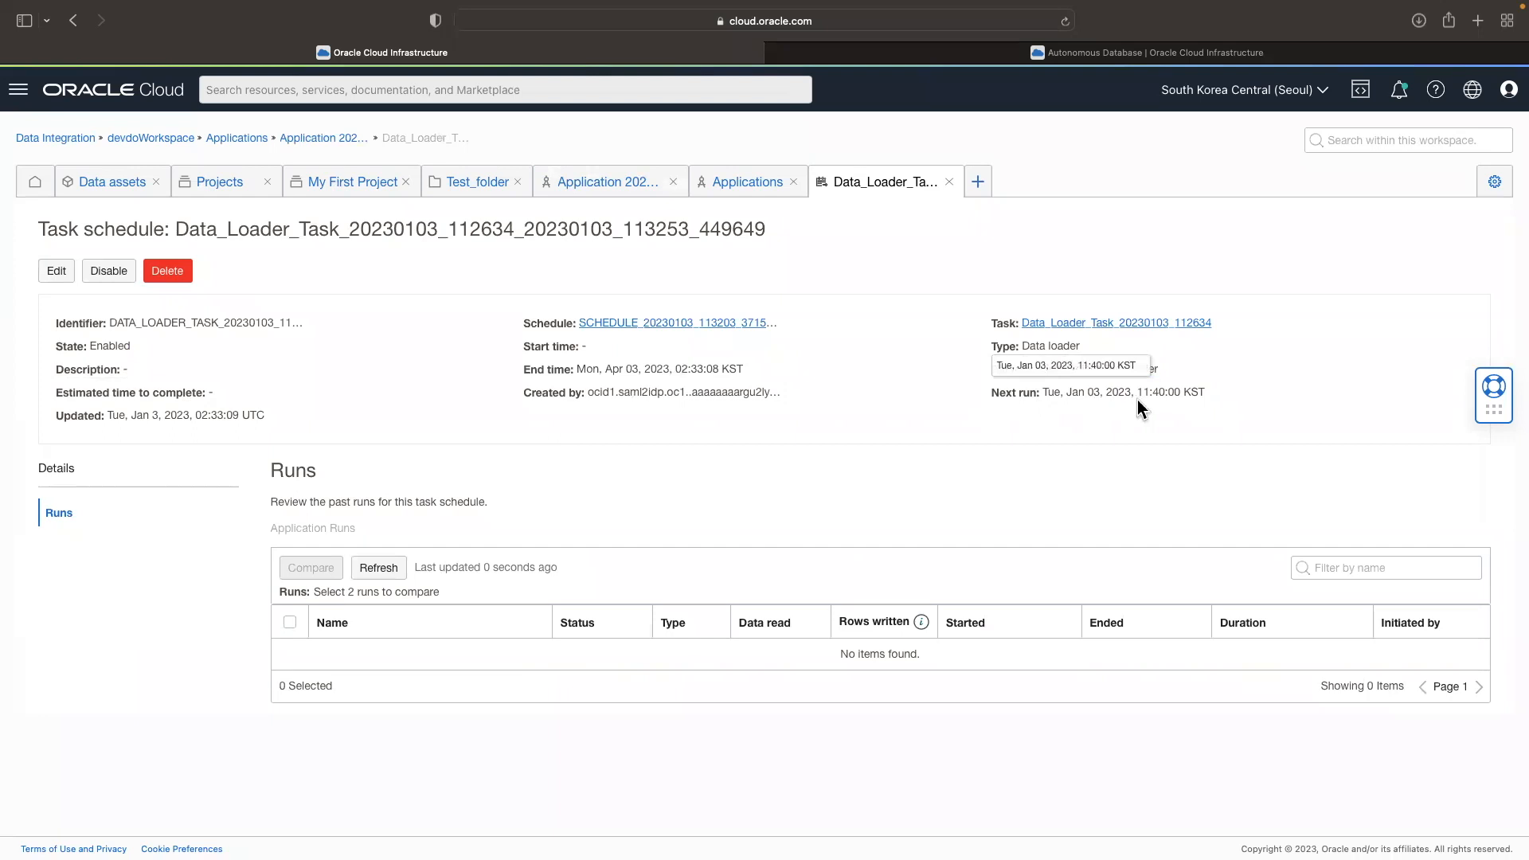
pyautogui.moveTo(1152, 395); pyautogui.dragTo(1186, 394)
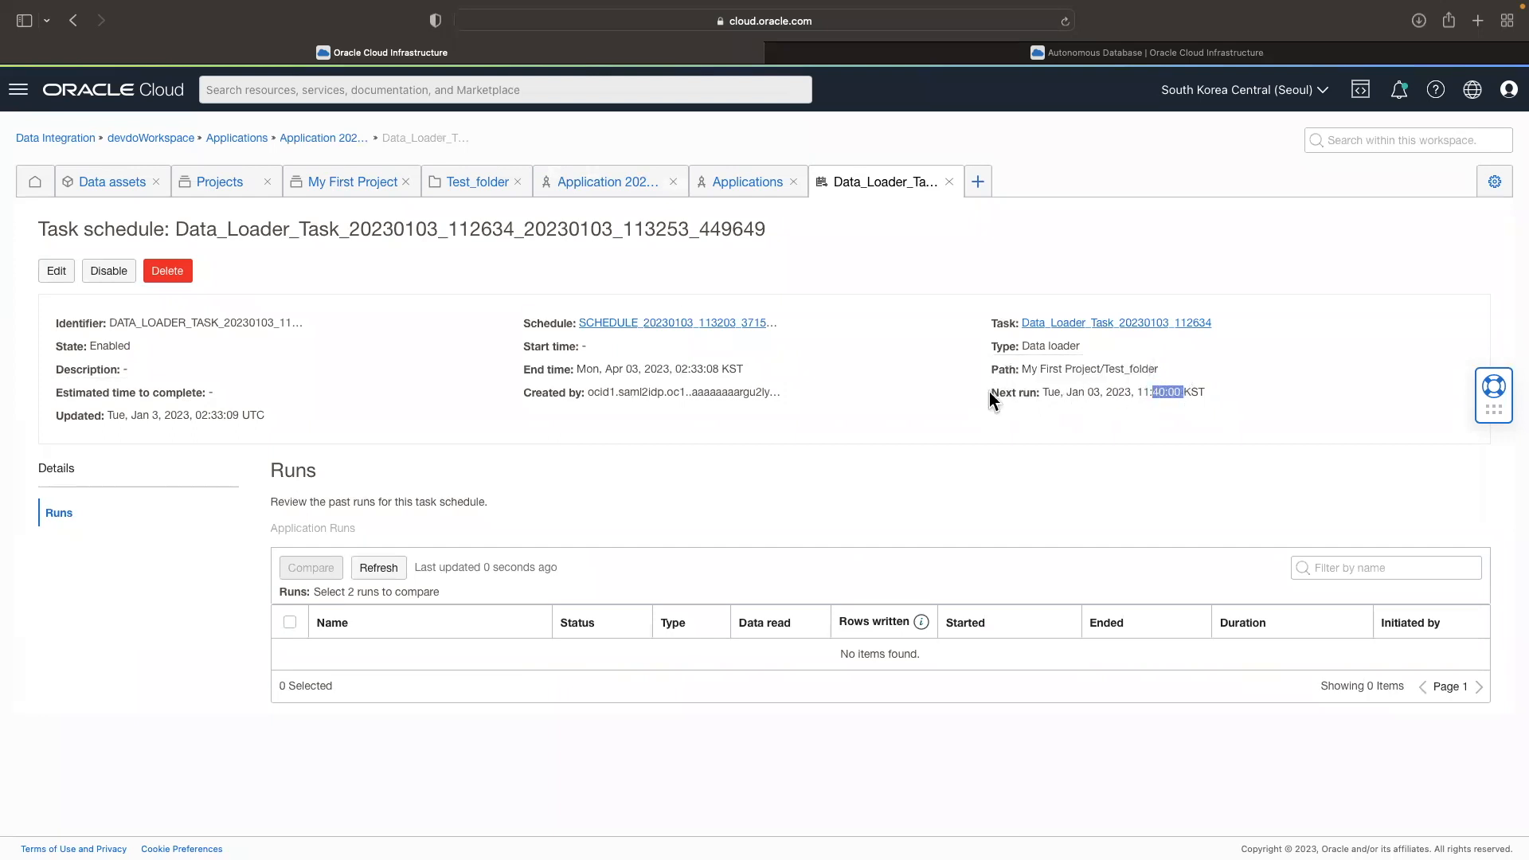
pyautogui.moveTo(989, 392); pyautogui.dragTo(1212, 393)
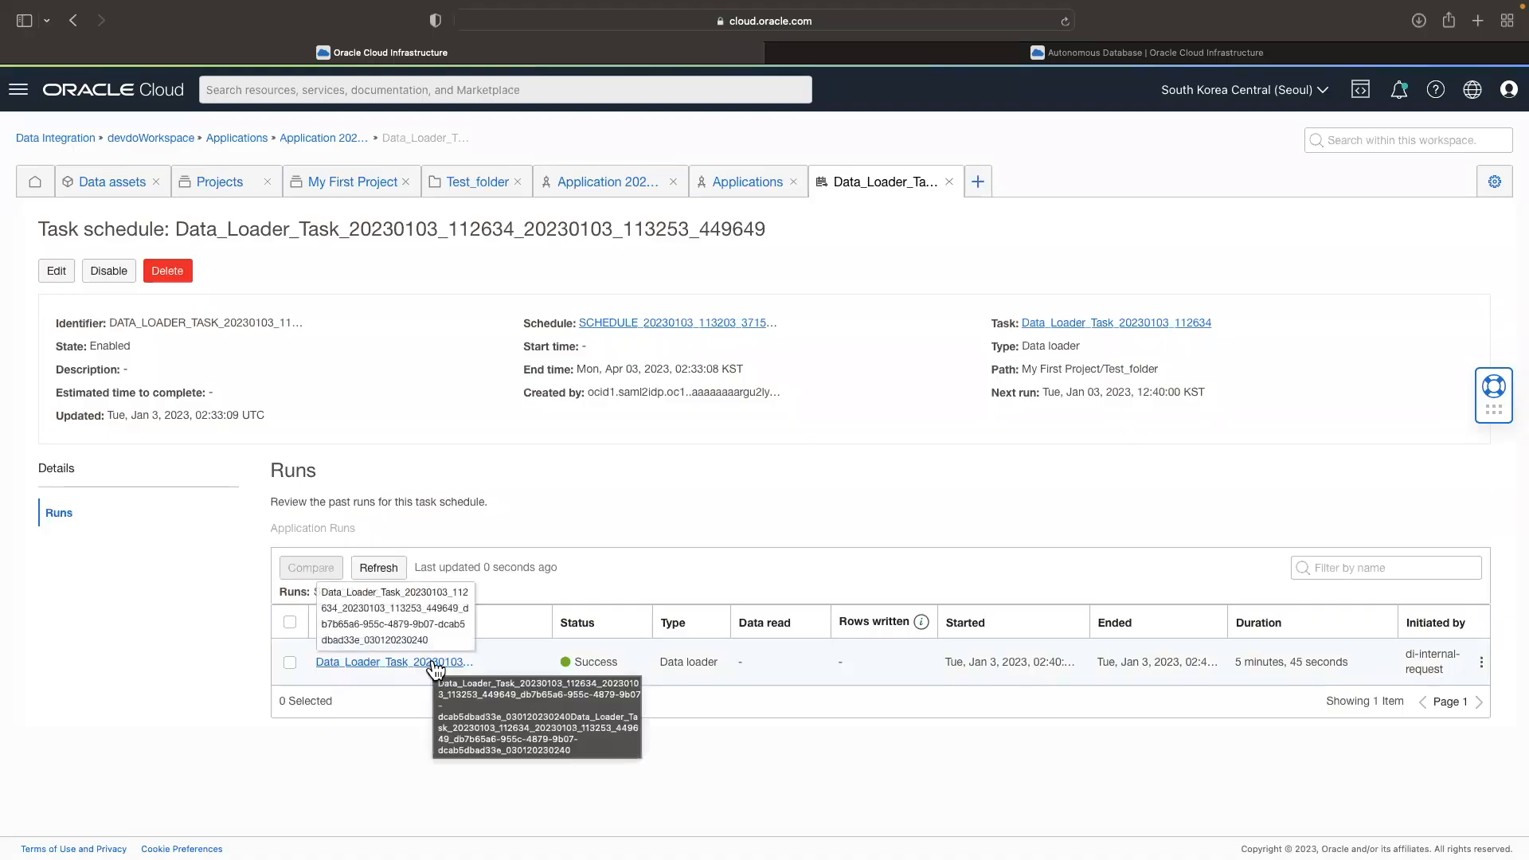
# Step: Check the status and duration of the task schedule's past run and open that run's details
pyautogui.moveTo(597, 624); pyautogui.dragTo(530, 636)
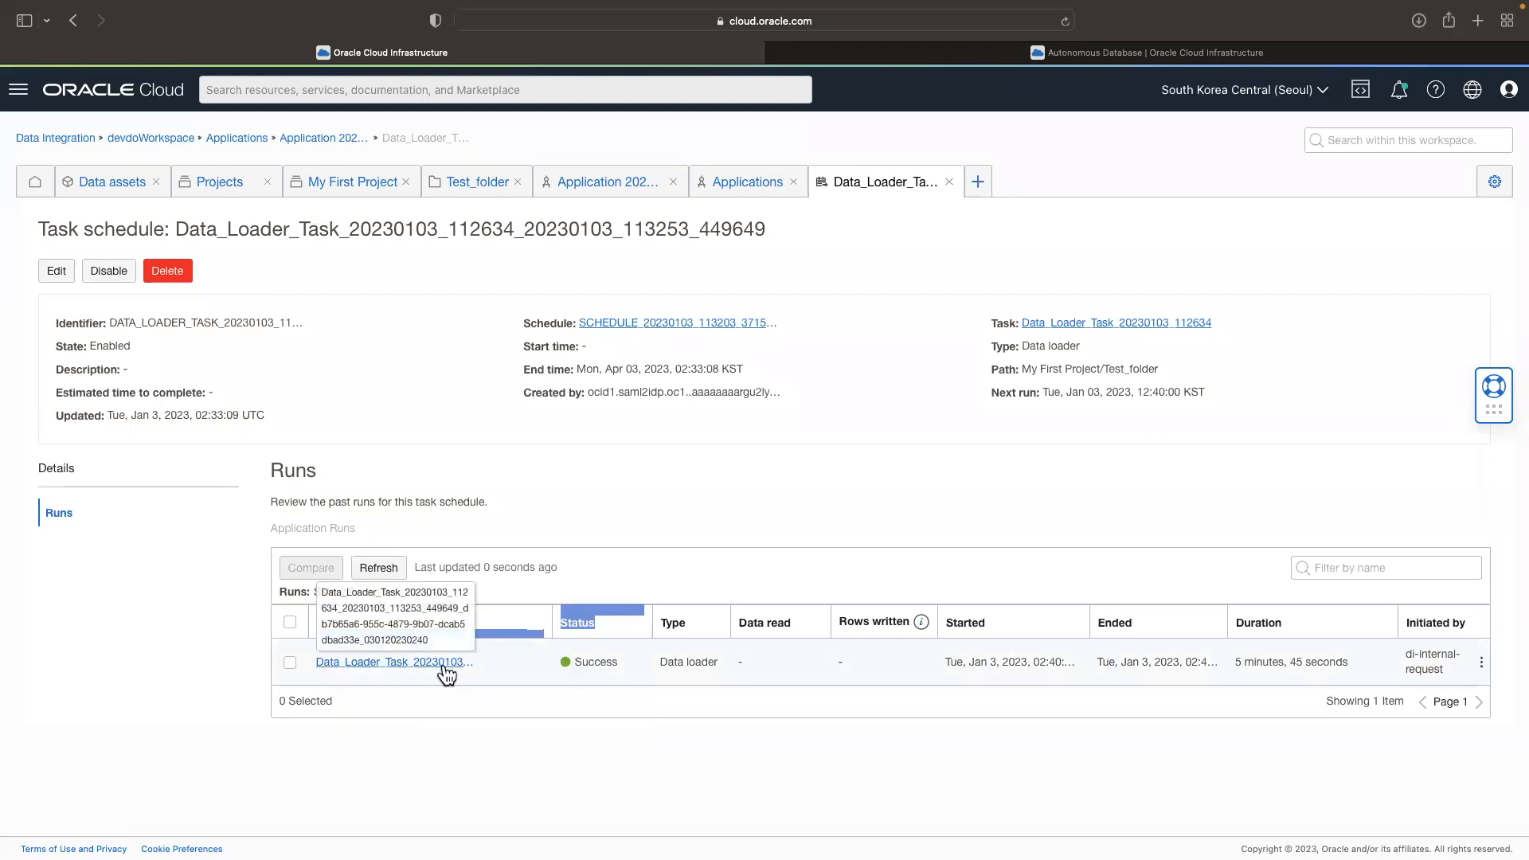
pyautogui.moveTo(1235, 666); pyautogui.dragTo(1311, 666)
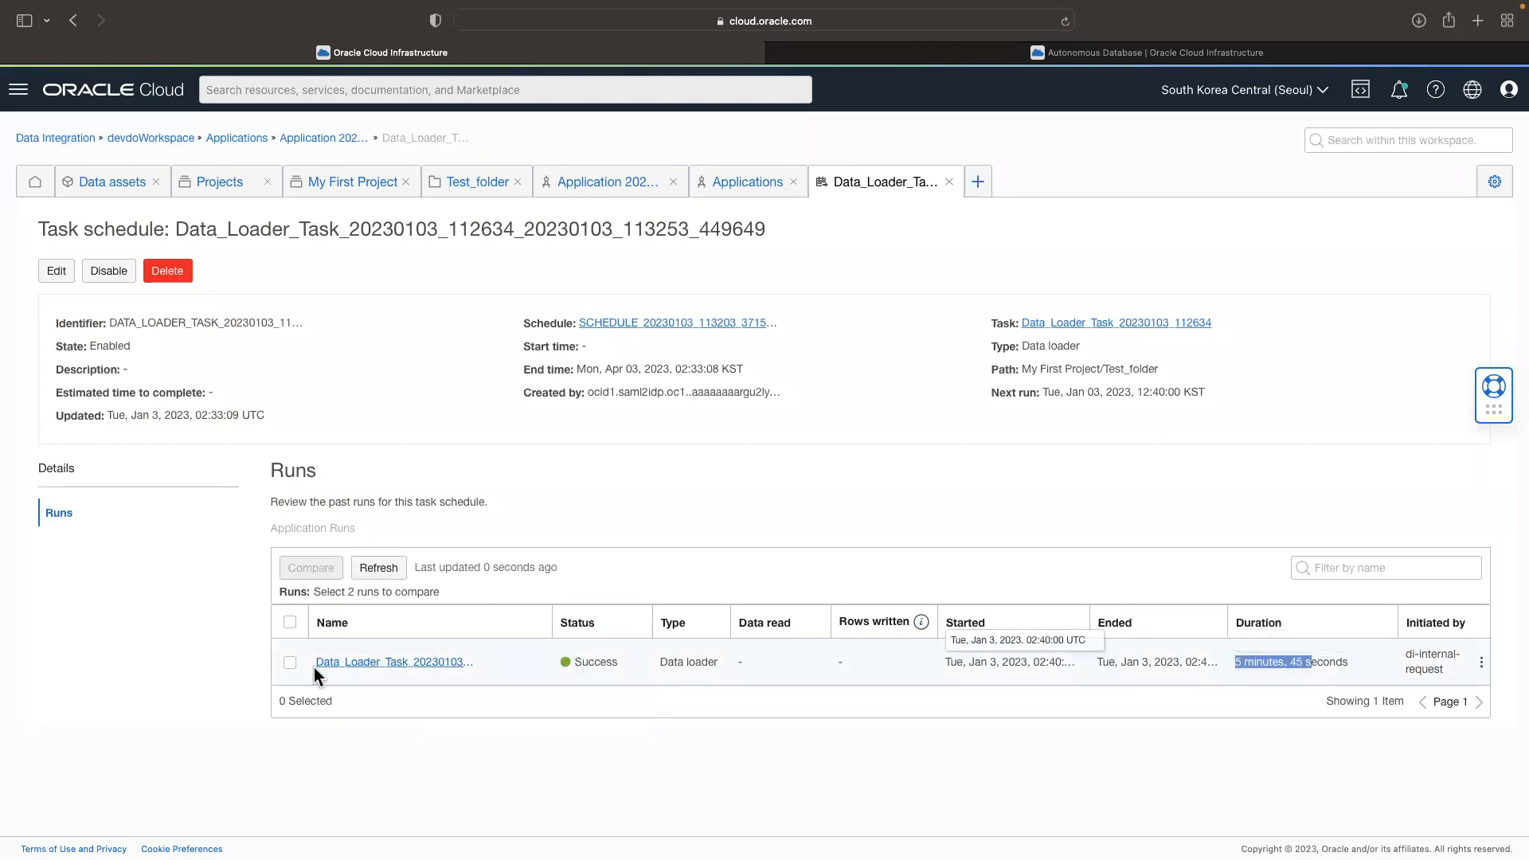
pyautogui.click(357, 665)
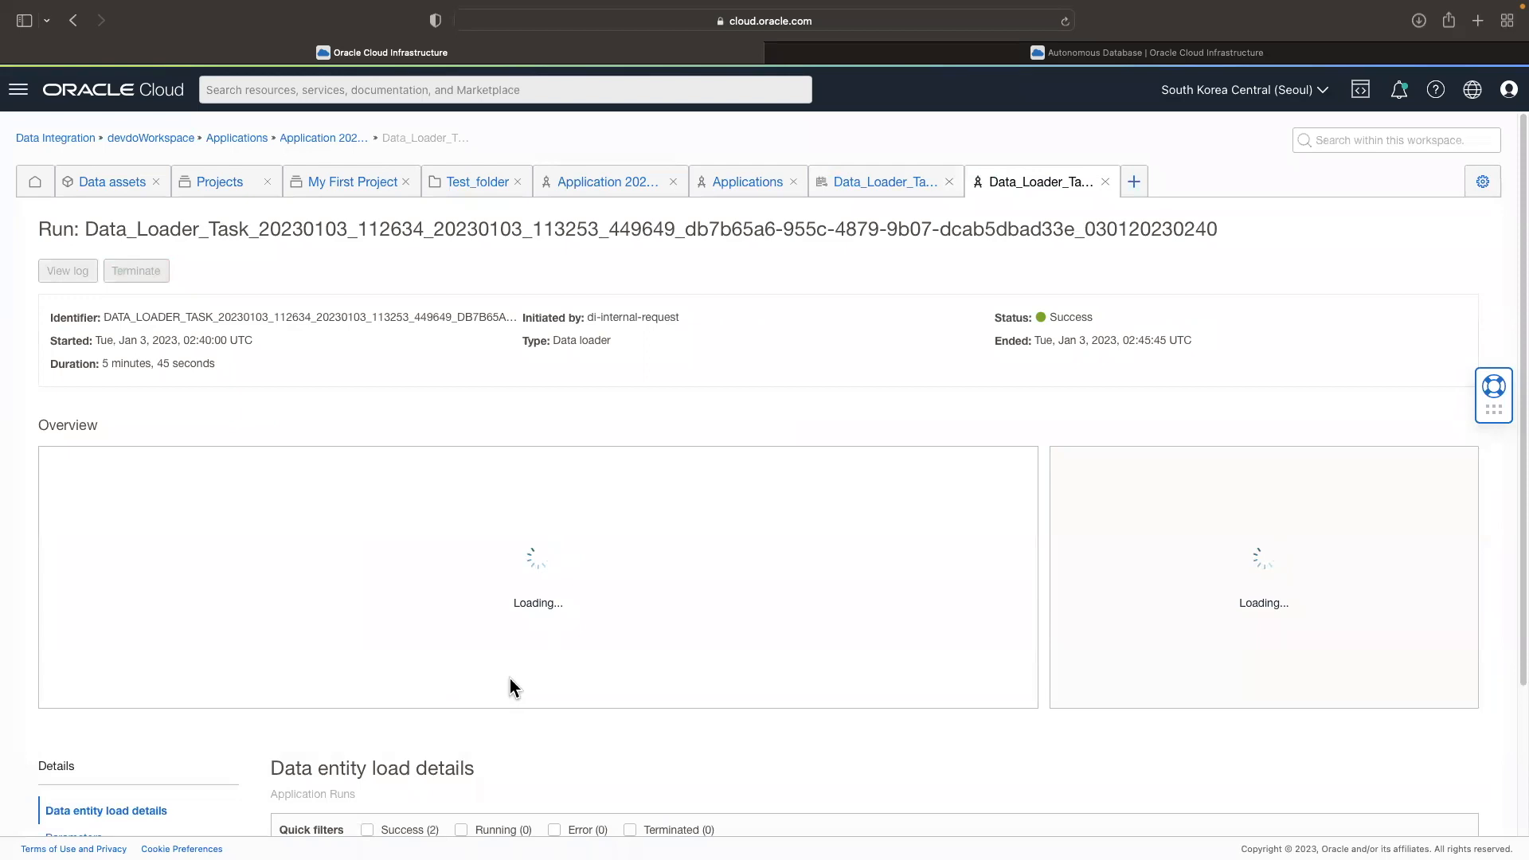
# Step: Examine the run's runtime overview and the load status, rows written and duration for data entities T1 and T2
pyautogui.scroll(-3, 512, 679)
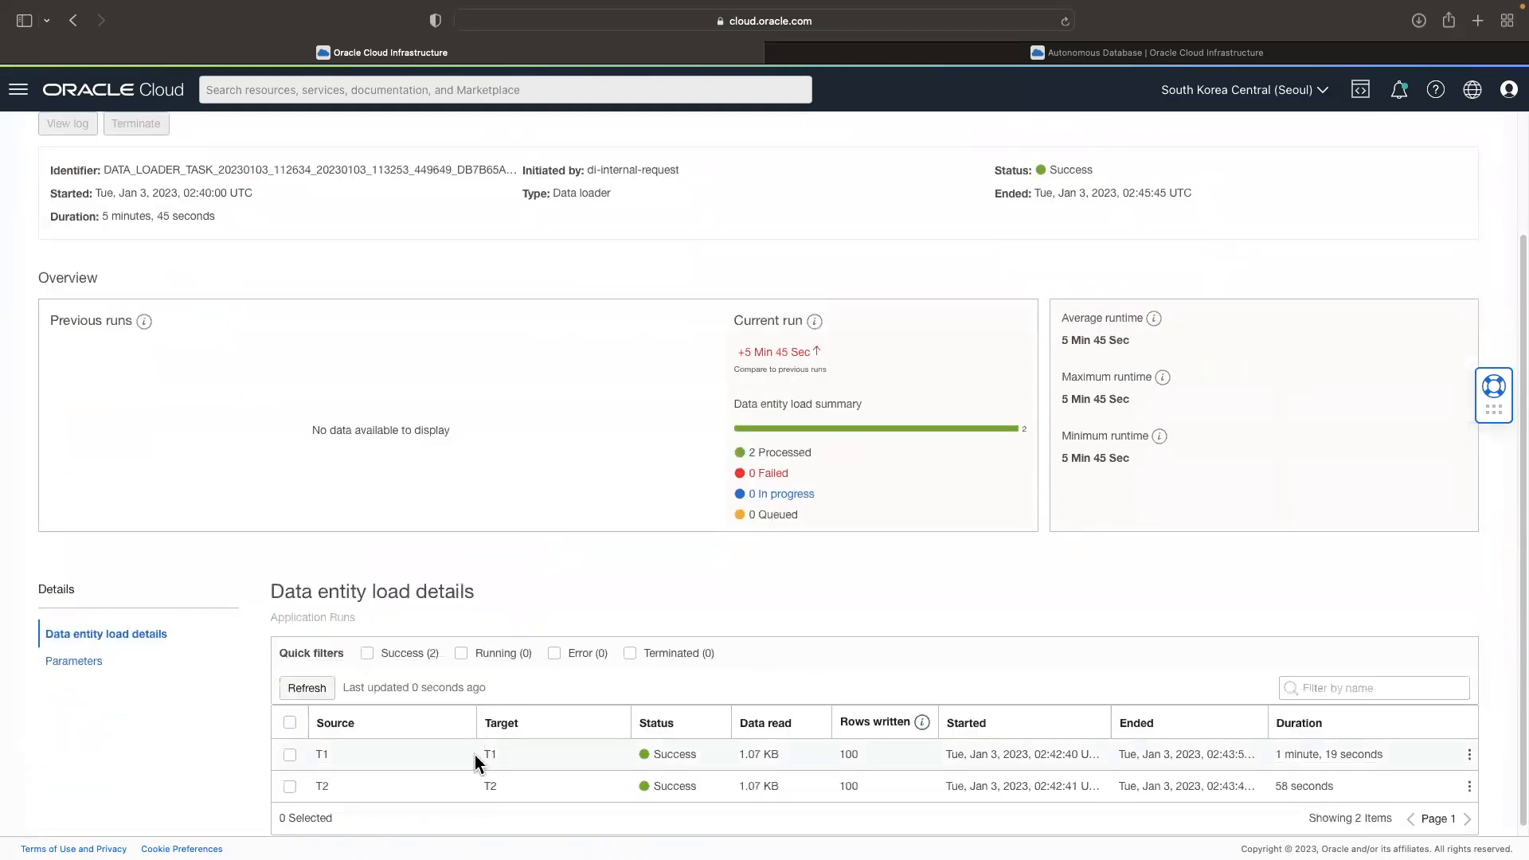
pyautogui.moveTo(318, 754); pyautogui.dragTo(1392, 758)
pyautogui.click(1369, 761)
pyautogui.moveTo(318, 787); pyautogui.dragTo(428, 789)
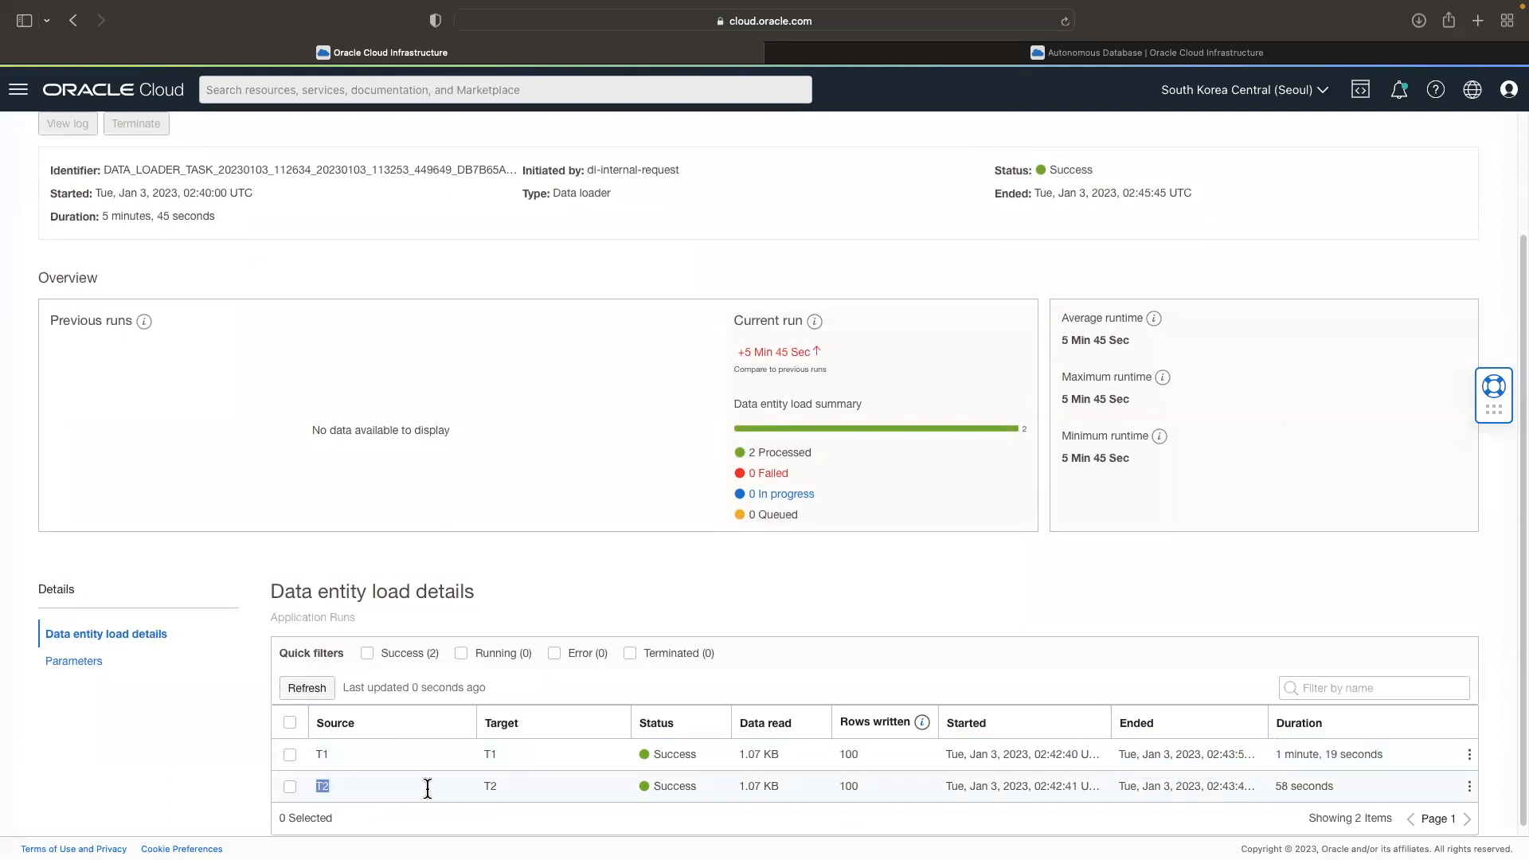
pyautogui.moveTo(1278, 787); pyautogui.dragTo(1329, 787)
pyautogui.click(1076, 568)
pyautogui.moveTo(1061, 459); pyautogui.dragTo(1109, 460)
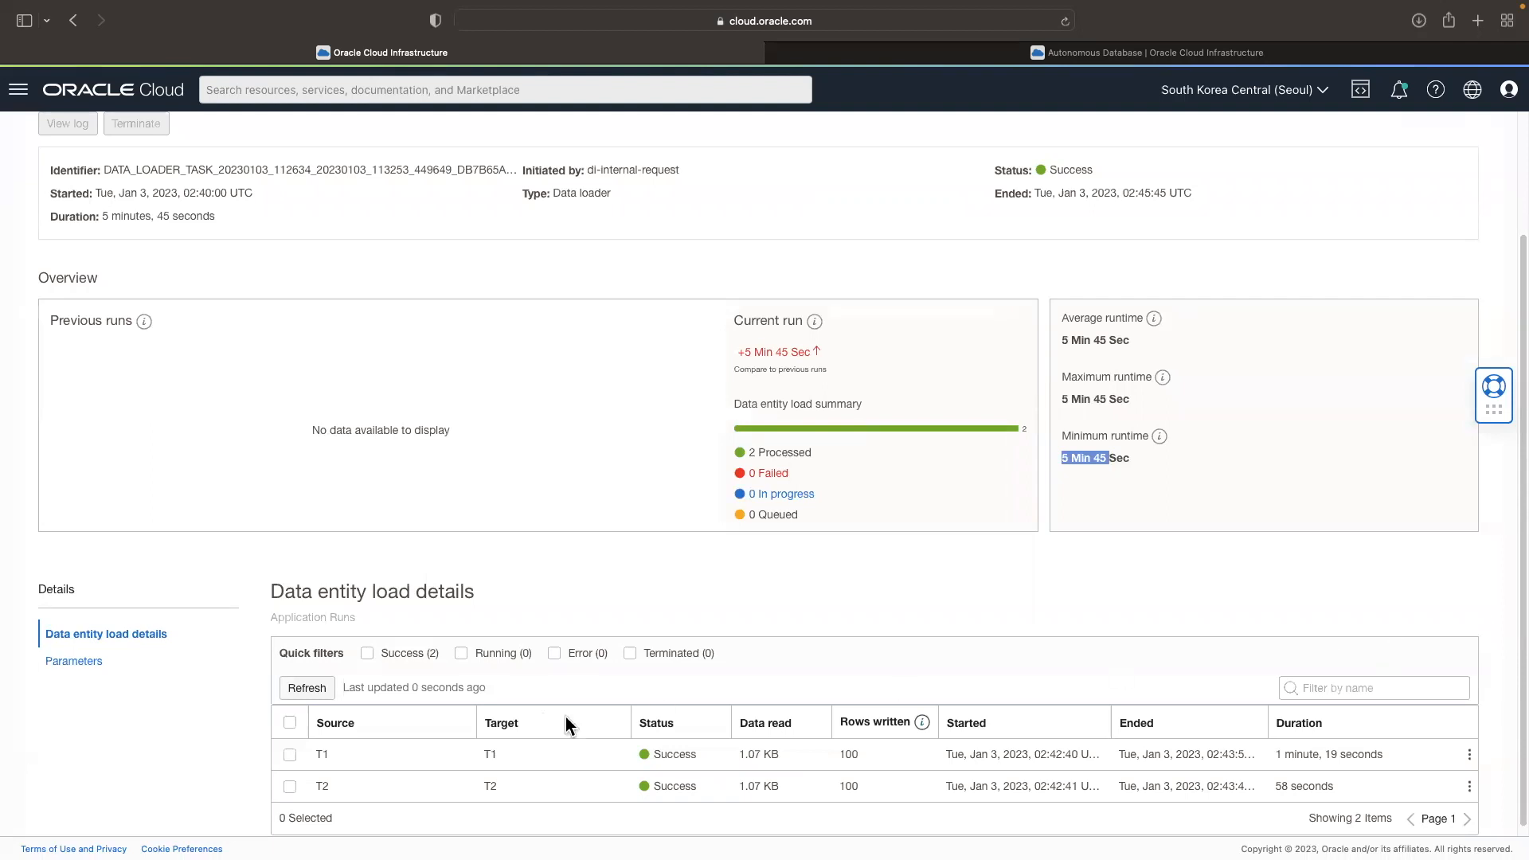
pyautogui.moveTo(860, 755); pyautogui.dragTo(837, 786)
pyautogui.scroll(3, 852, 510)
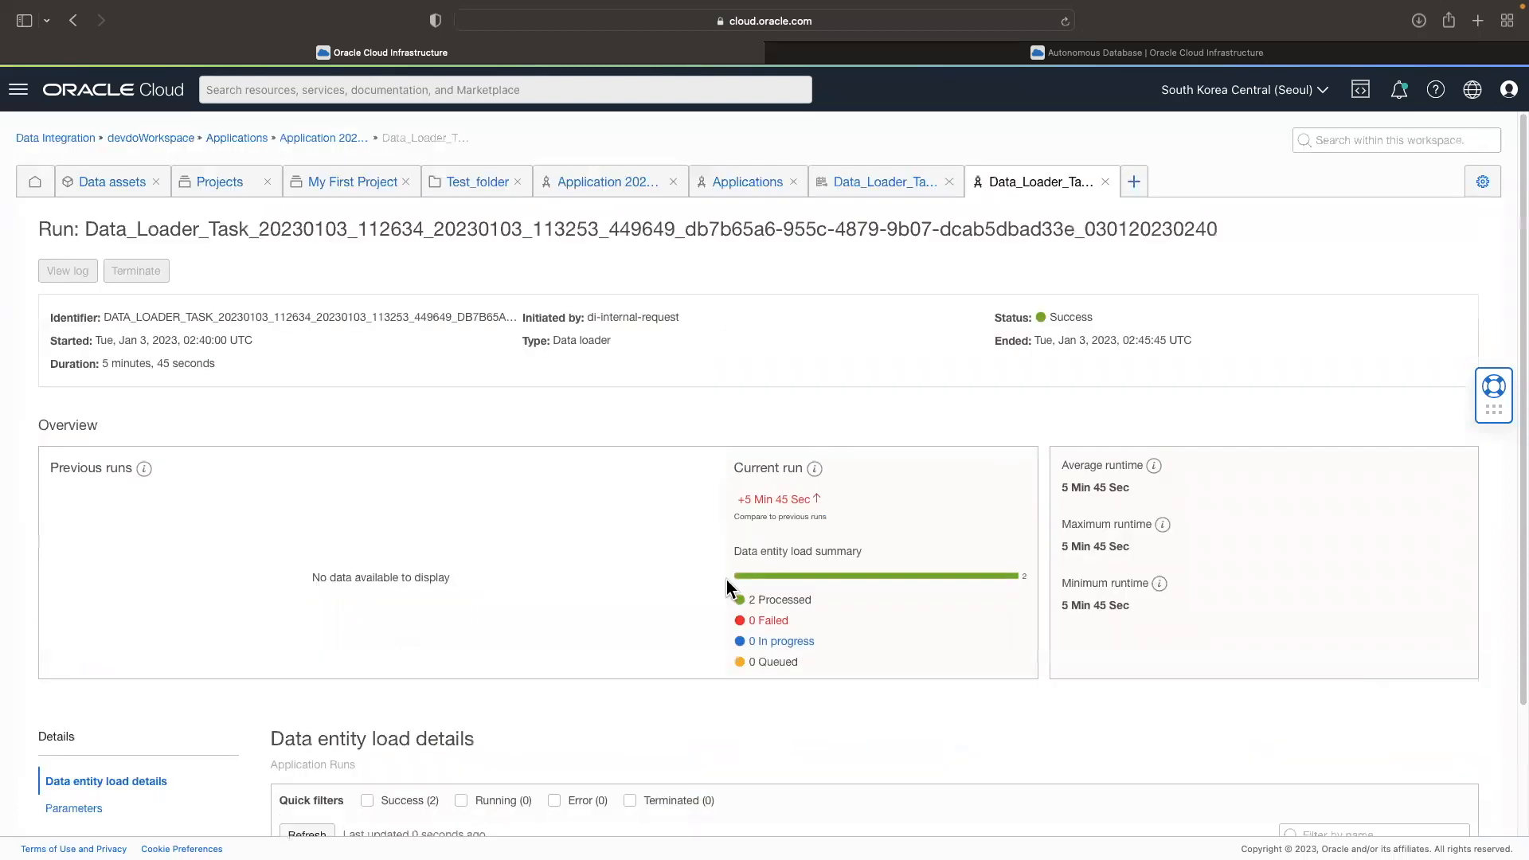
pyautogui.scroll(-3, 832, 285)
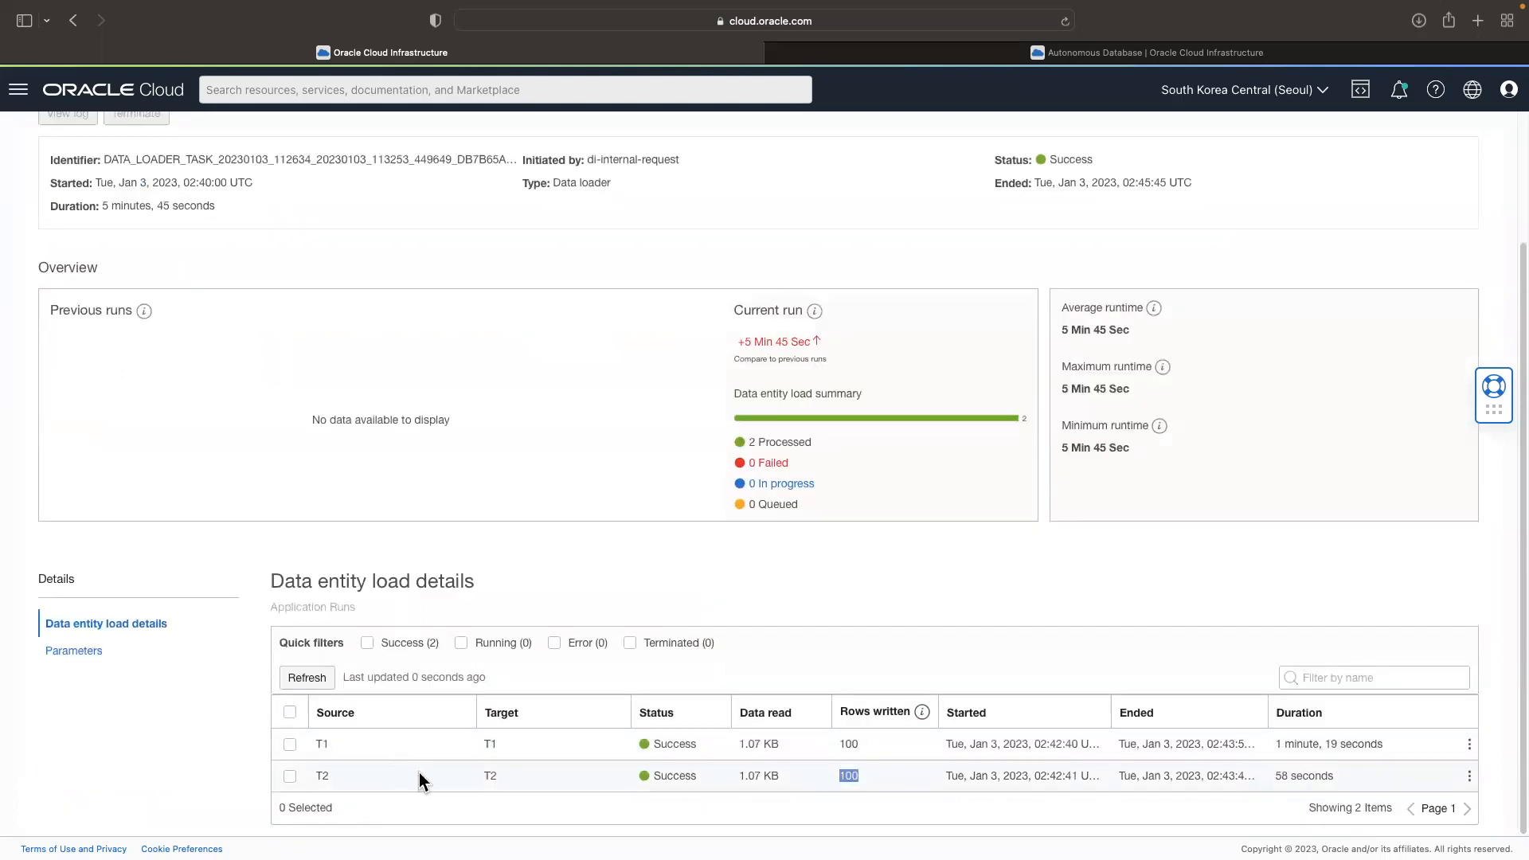
pyautogui.moveTo(483, 742); pyautogui.dragTo(489, 762)
pyautogui.click(806, 589)
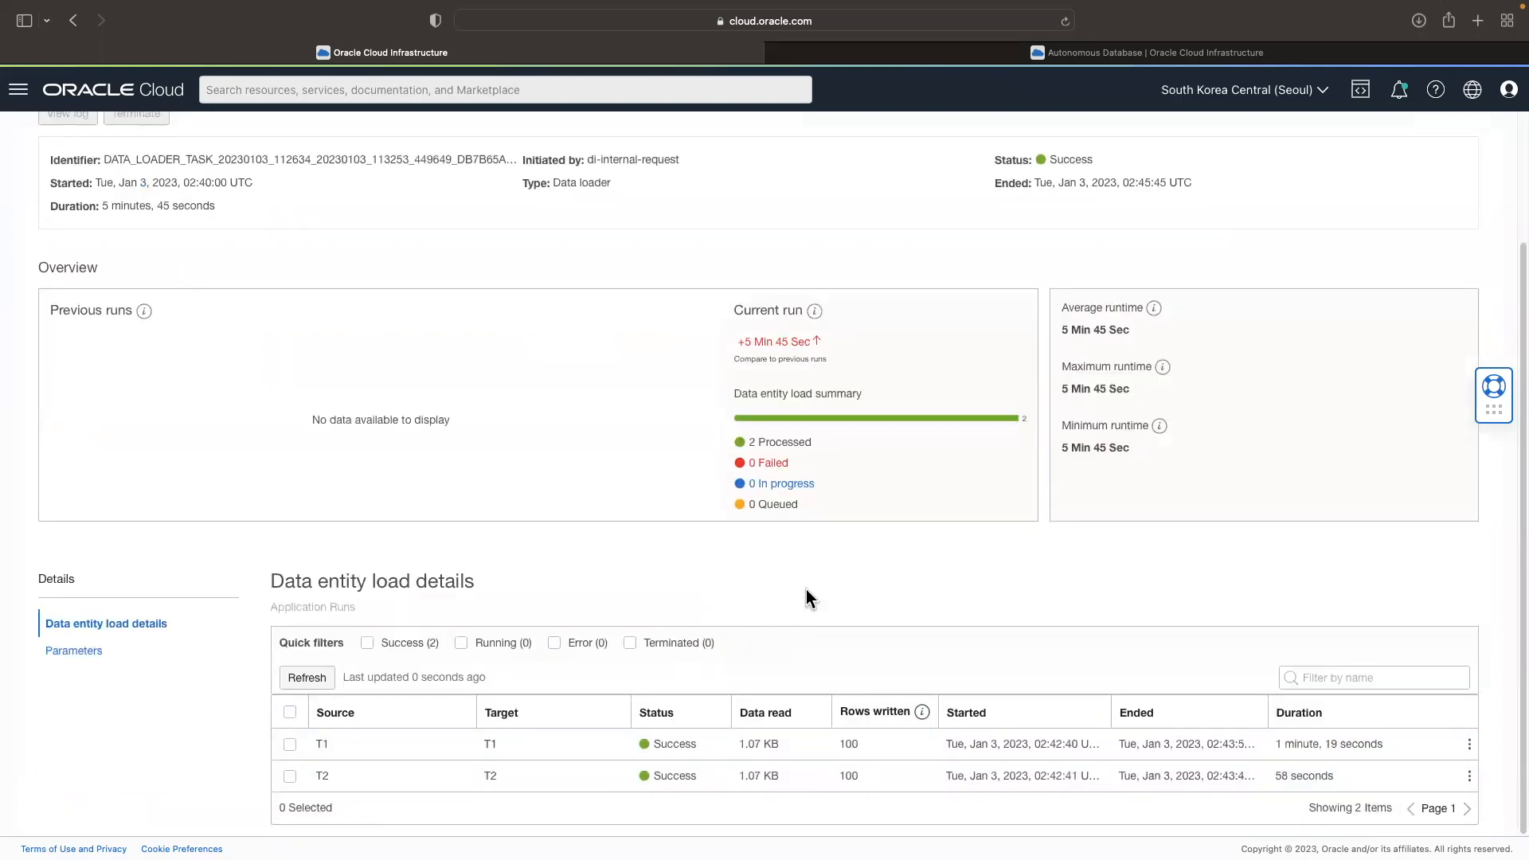
# Step: Open the ADW_conn database connection from the Database Tools connections and launch its SQL worksheet
pyautogui.scroll(3, 809, 597)
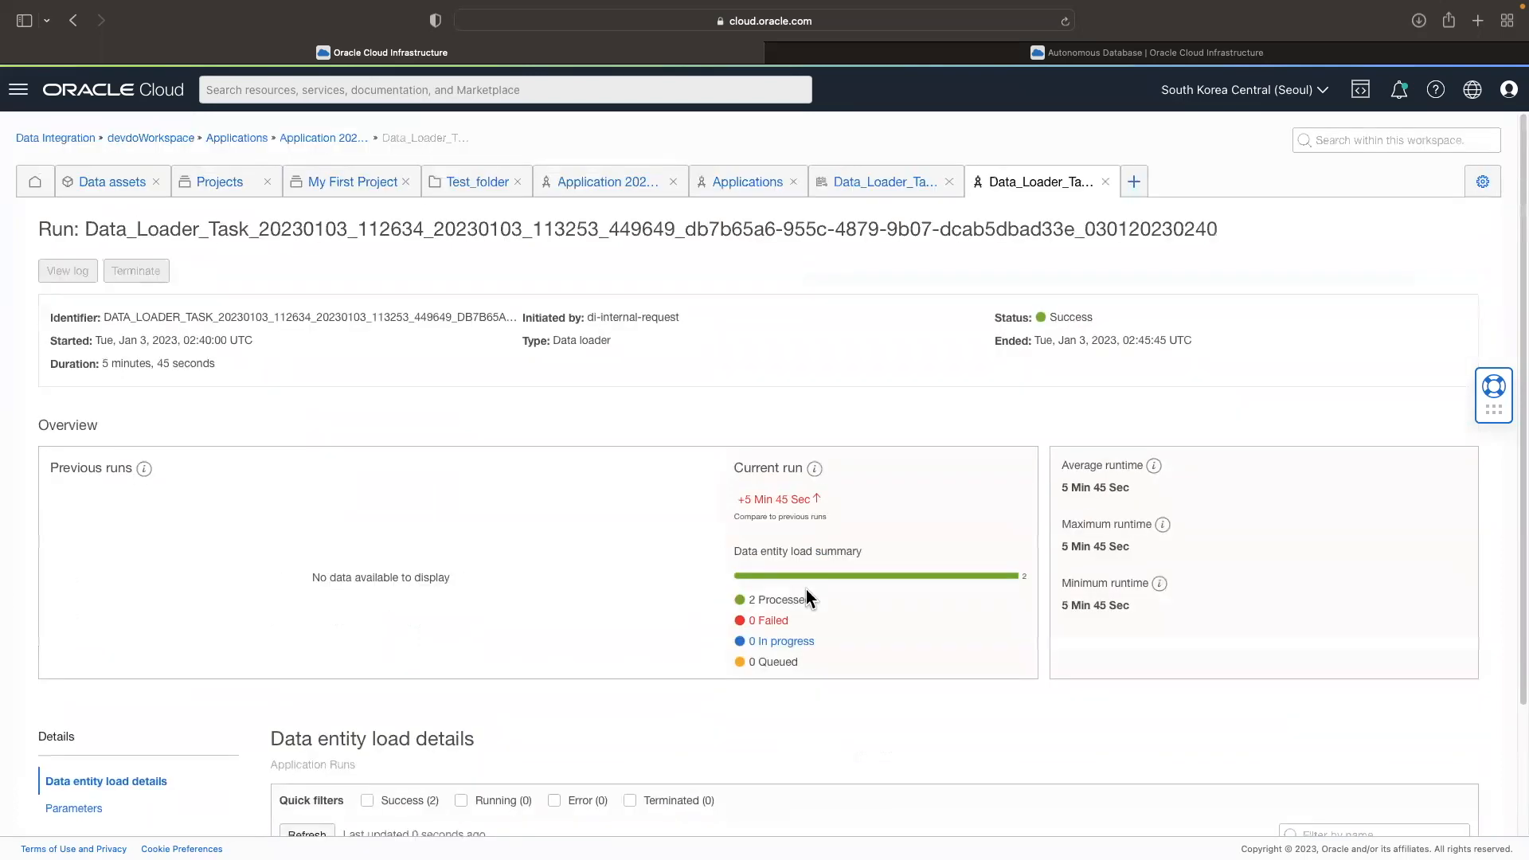
pyautogui.click(18, 89)
pyautogui.click(109, 376)
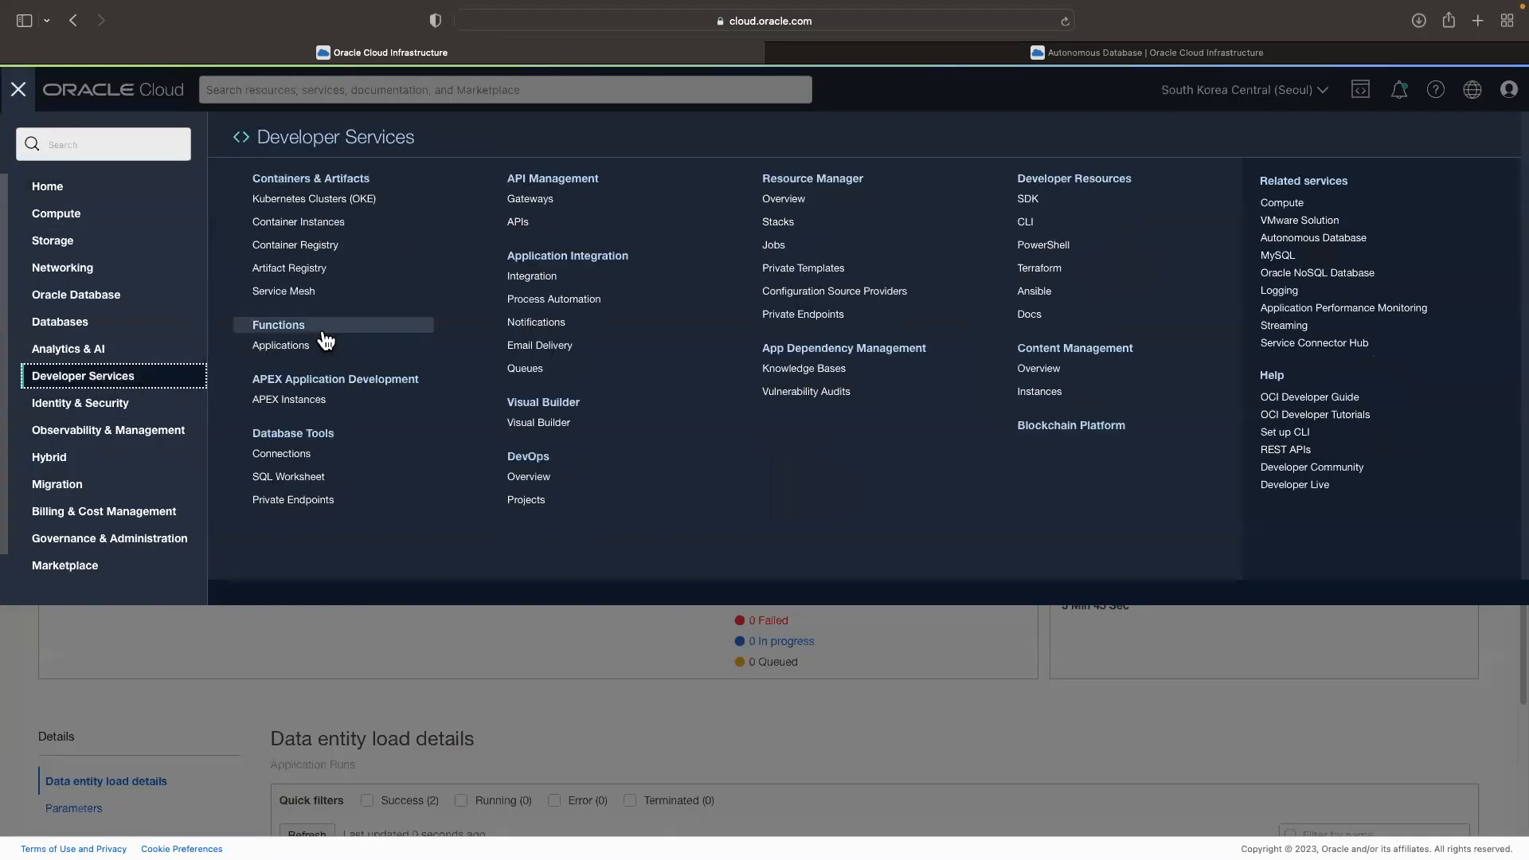
pyautogui.click(351, 454)
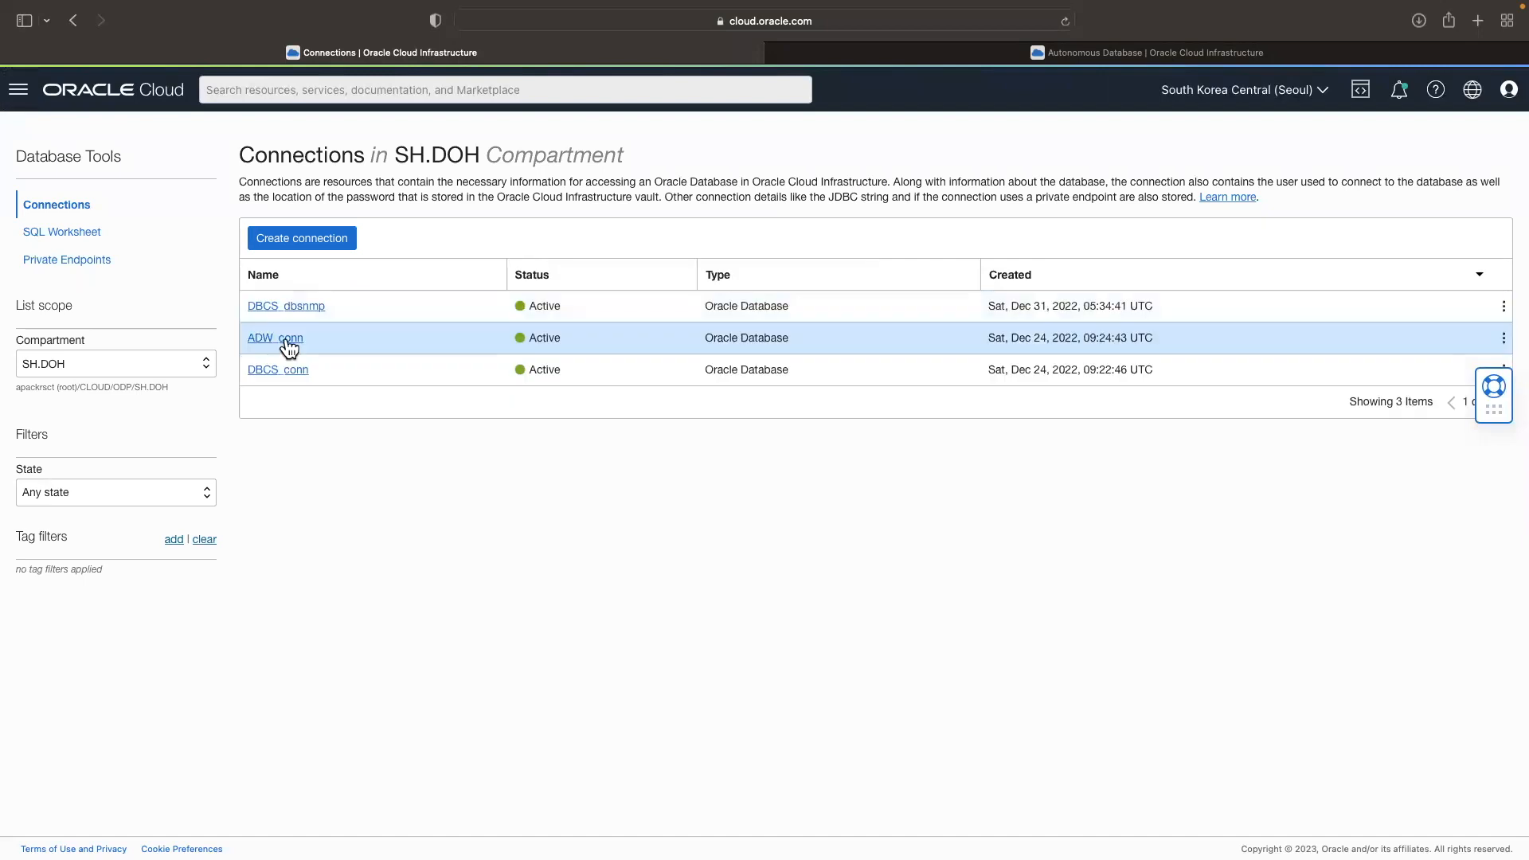
pyautogui.click(276, 338)
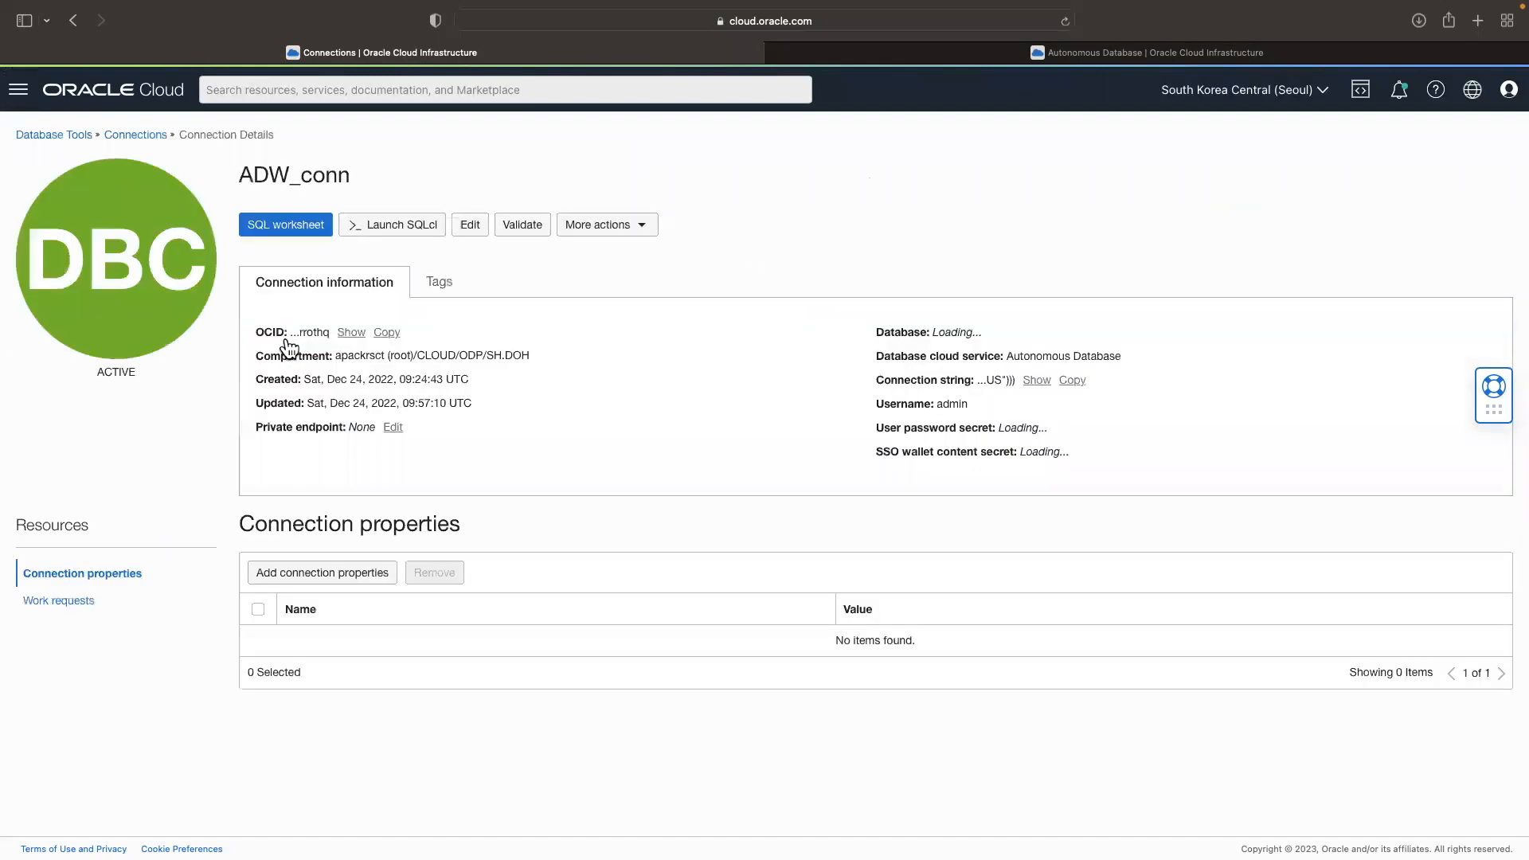
pyautogui.click(291, 230)
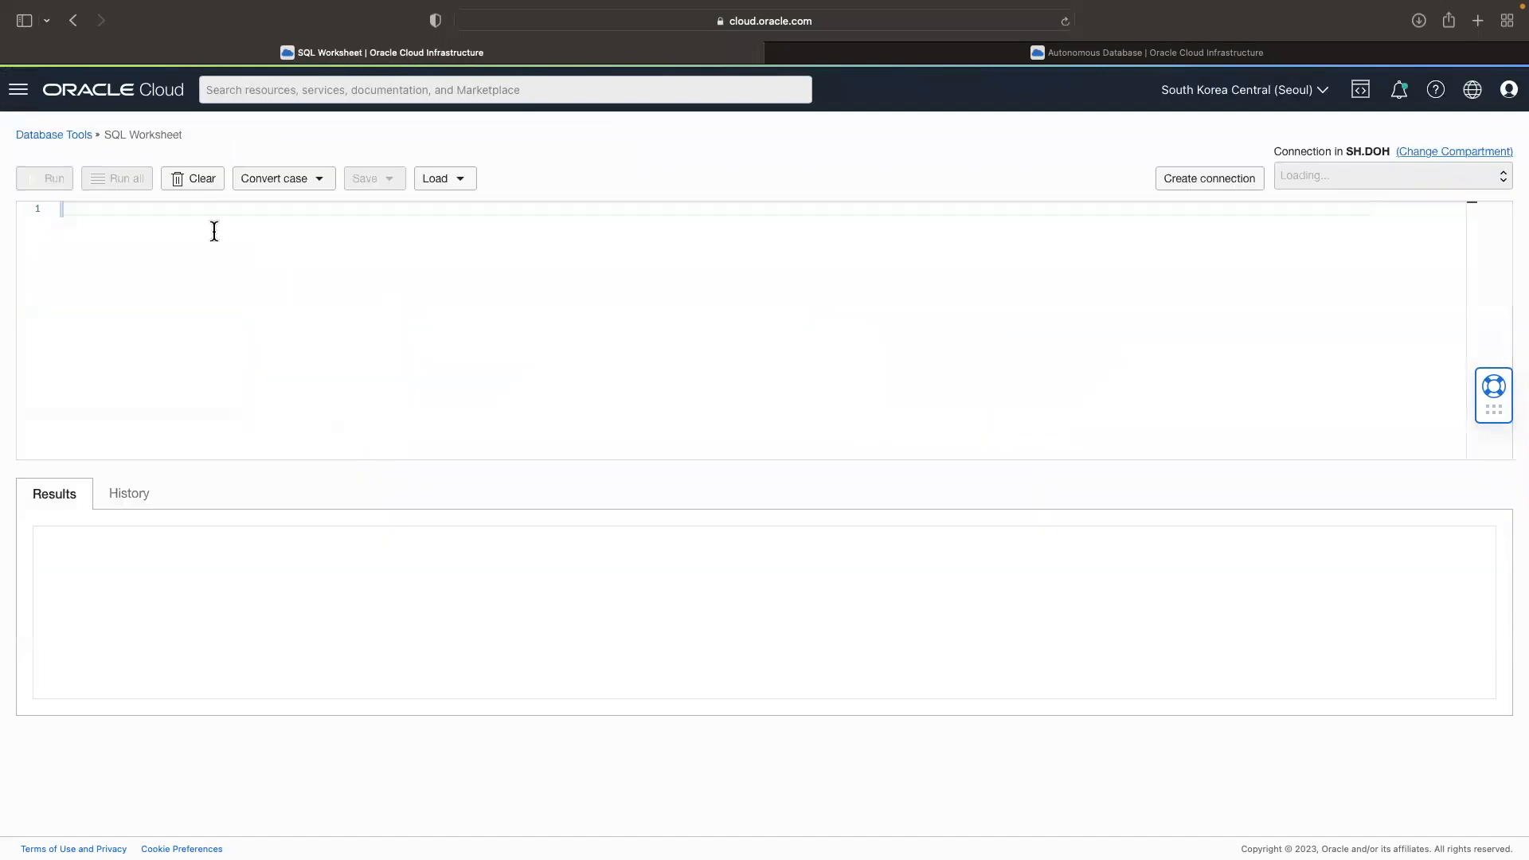
# Step: Run "select * from t1;" on ADW_conn and look through the loaded rows
pyautogui.write('select ')
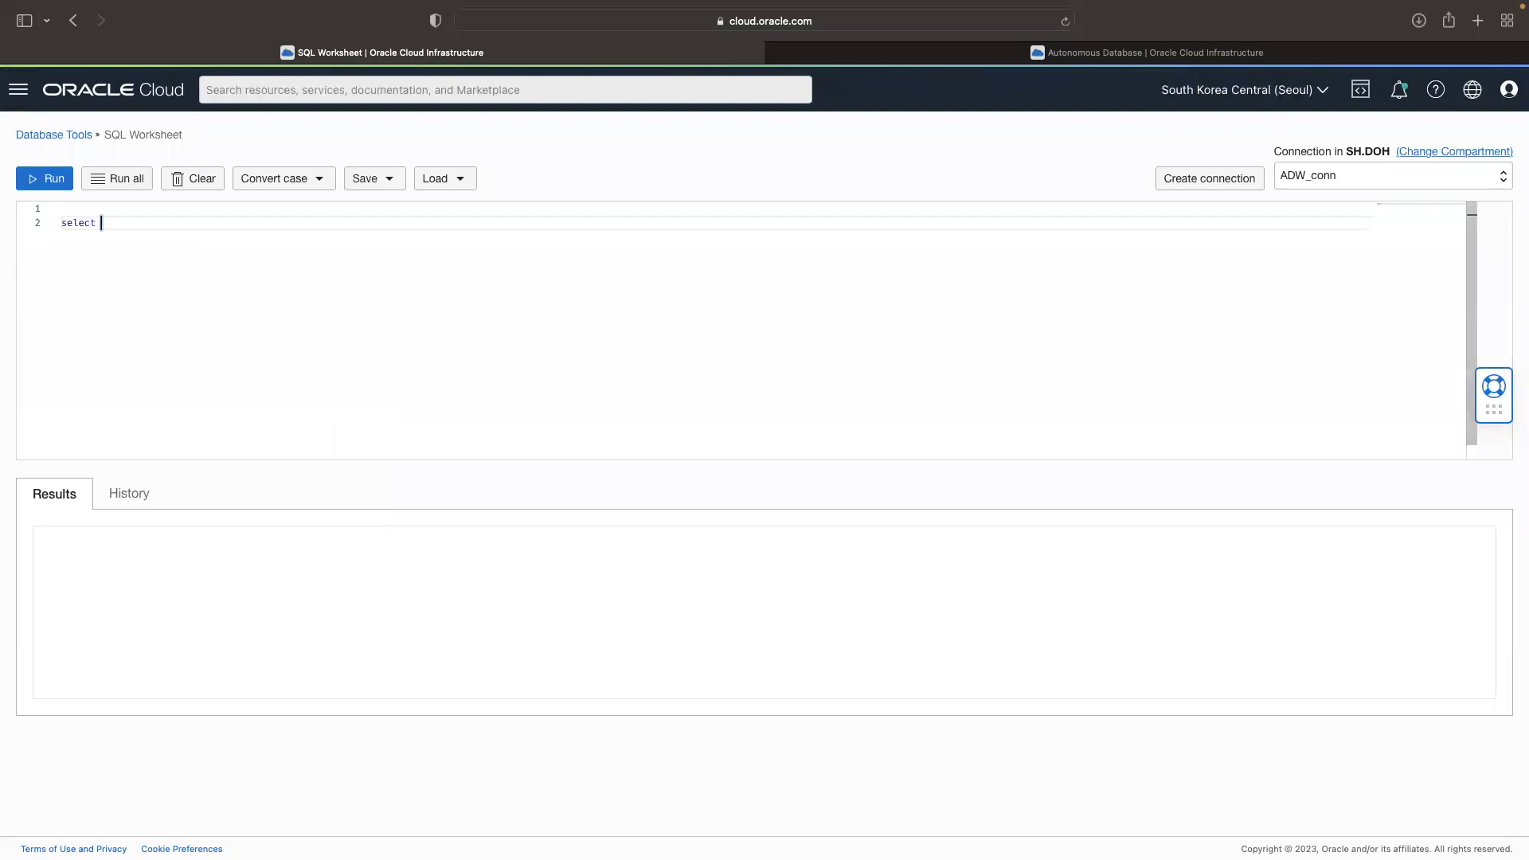
pyautogui.write('* from t1;')
pyautogui.click(48, 184)
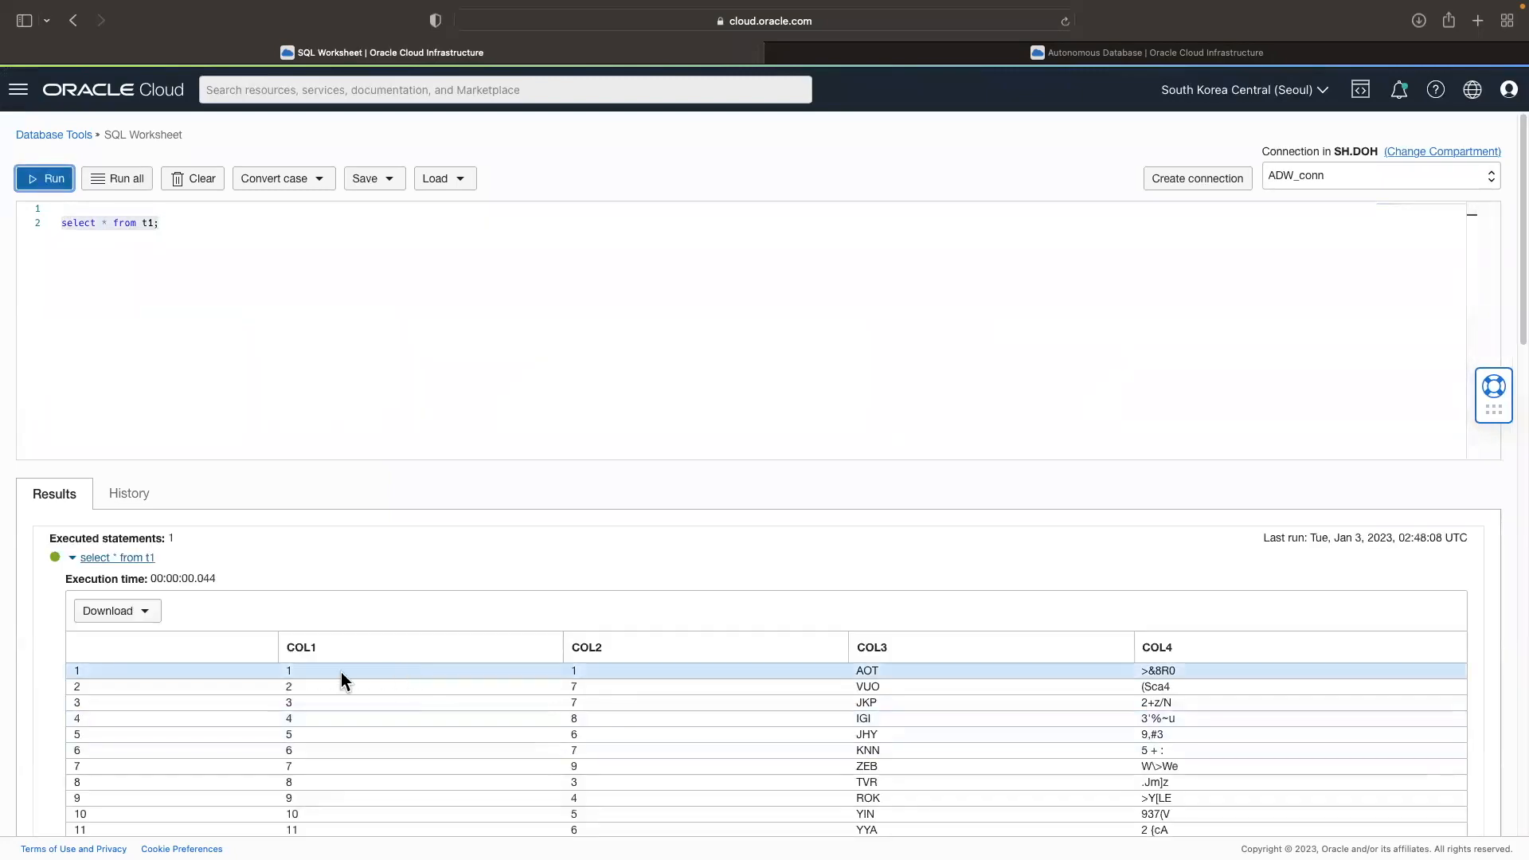
pyautogui.scroll(-15, 983, 739)
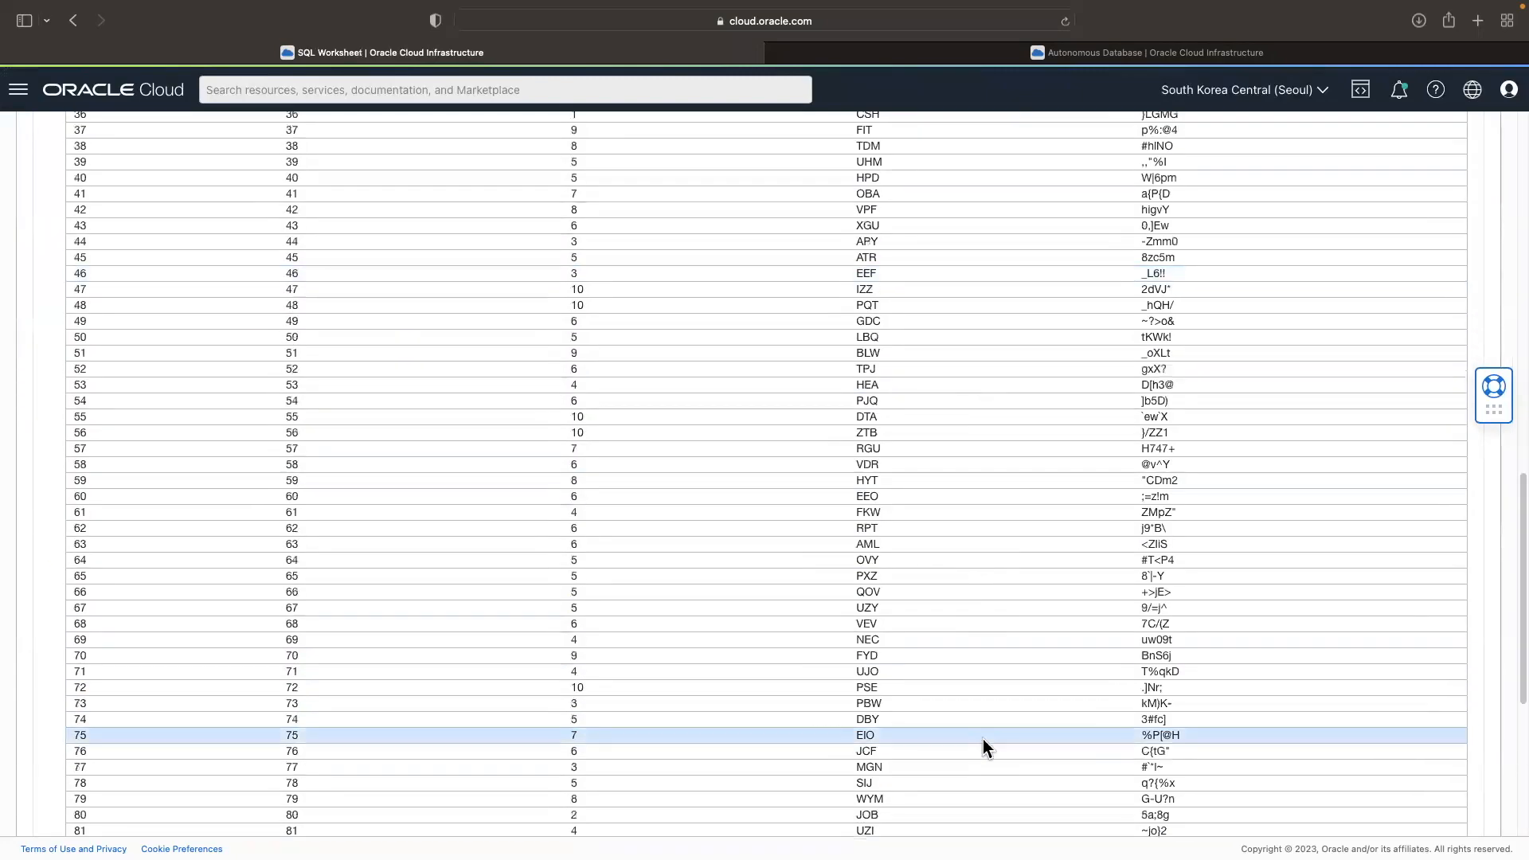
pyautogui.scroll(-3, 983, 740)
pyautogui.scroll(18, 982, 740)
# Step: Change the query to "select * from t2;", run it and look through the loaded rows
pyautogui.click(154, 224)
pyautogui.press('BackSpace')
pyautogui.write('2;')
pyautogui.click(35, 178)
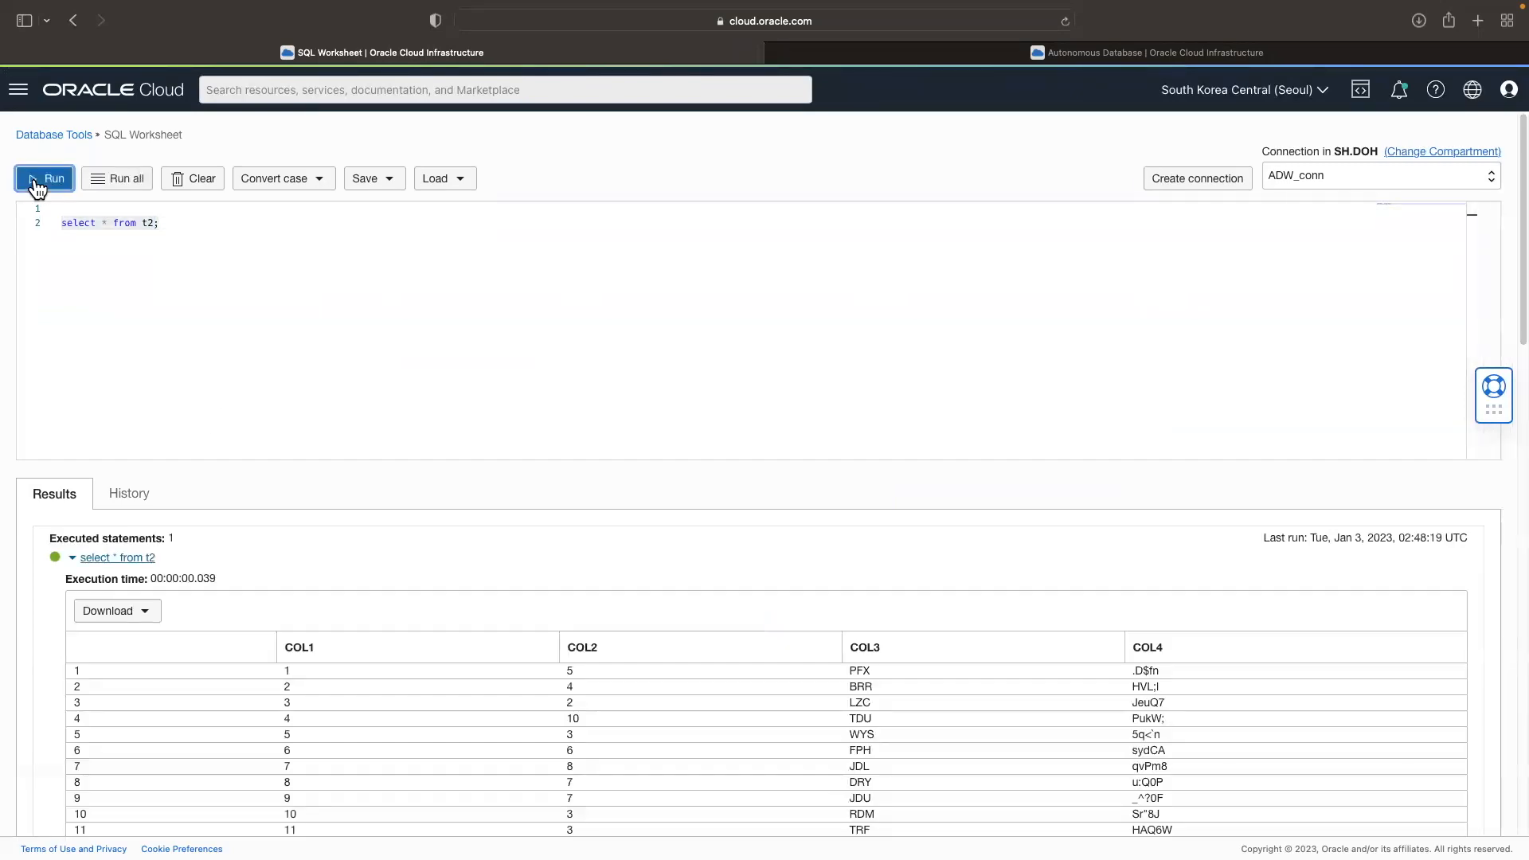
pyautogui.scroll(-12, 618, 723)
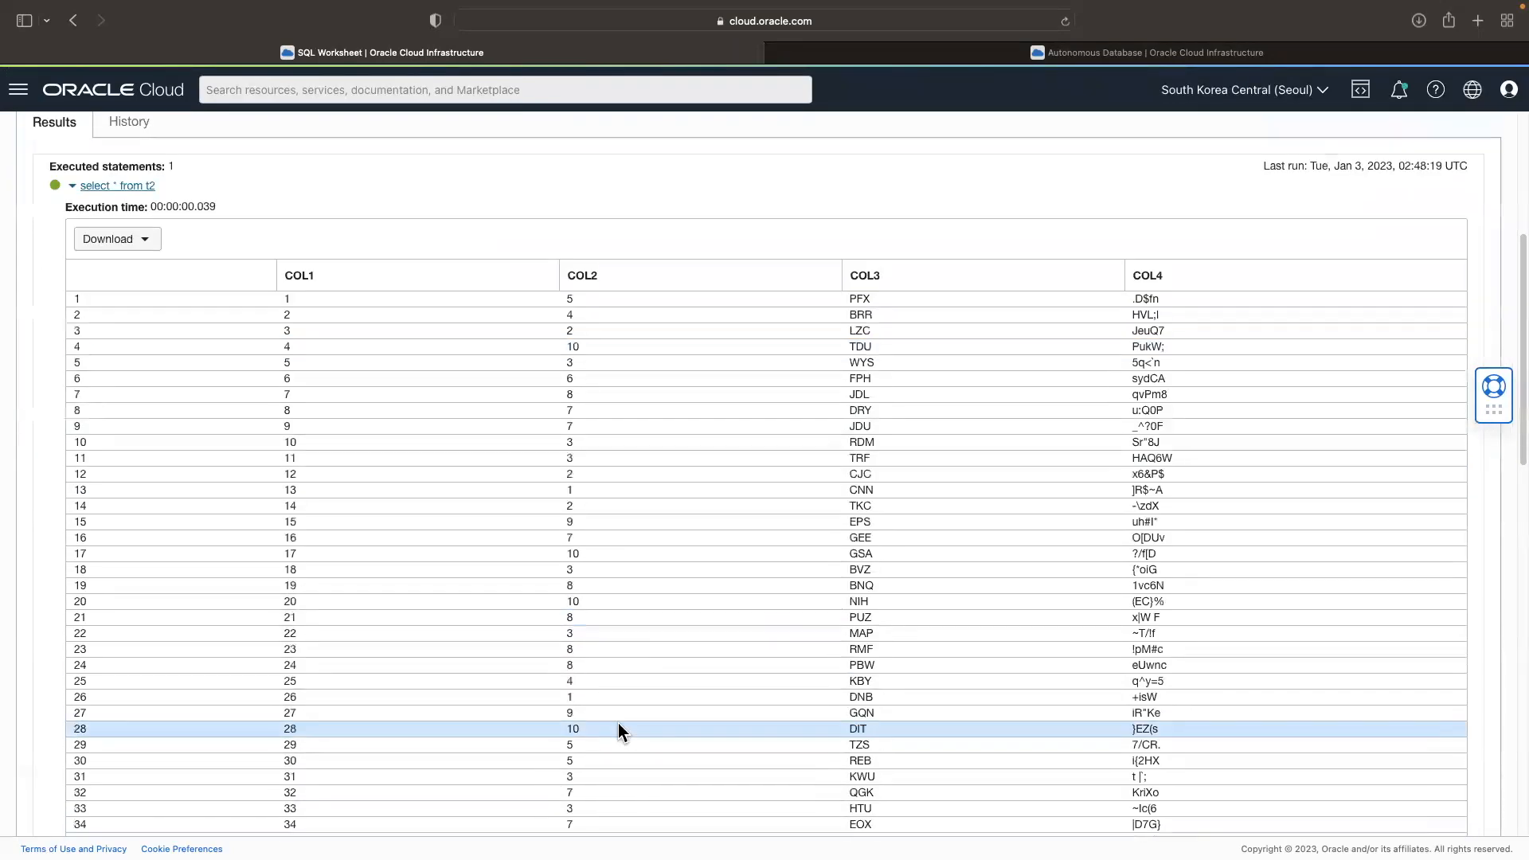
pyautogui.scroll(-5, 619, 724)
pyautogui.scroll(20, 620, 722)
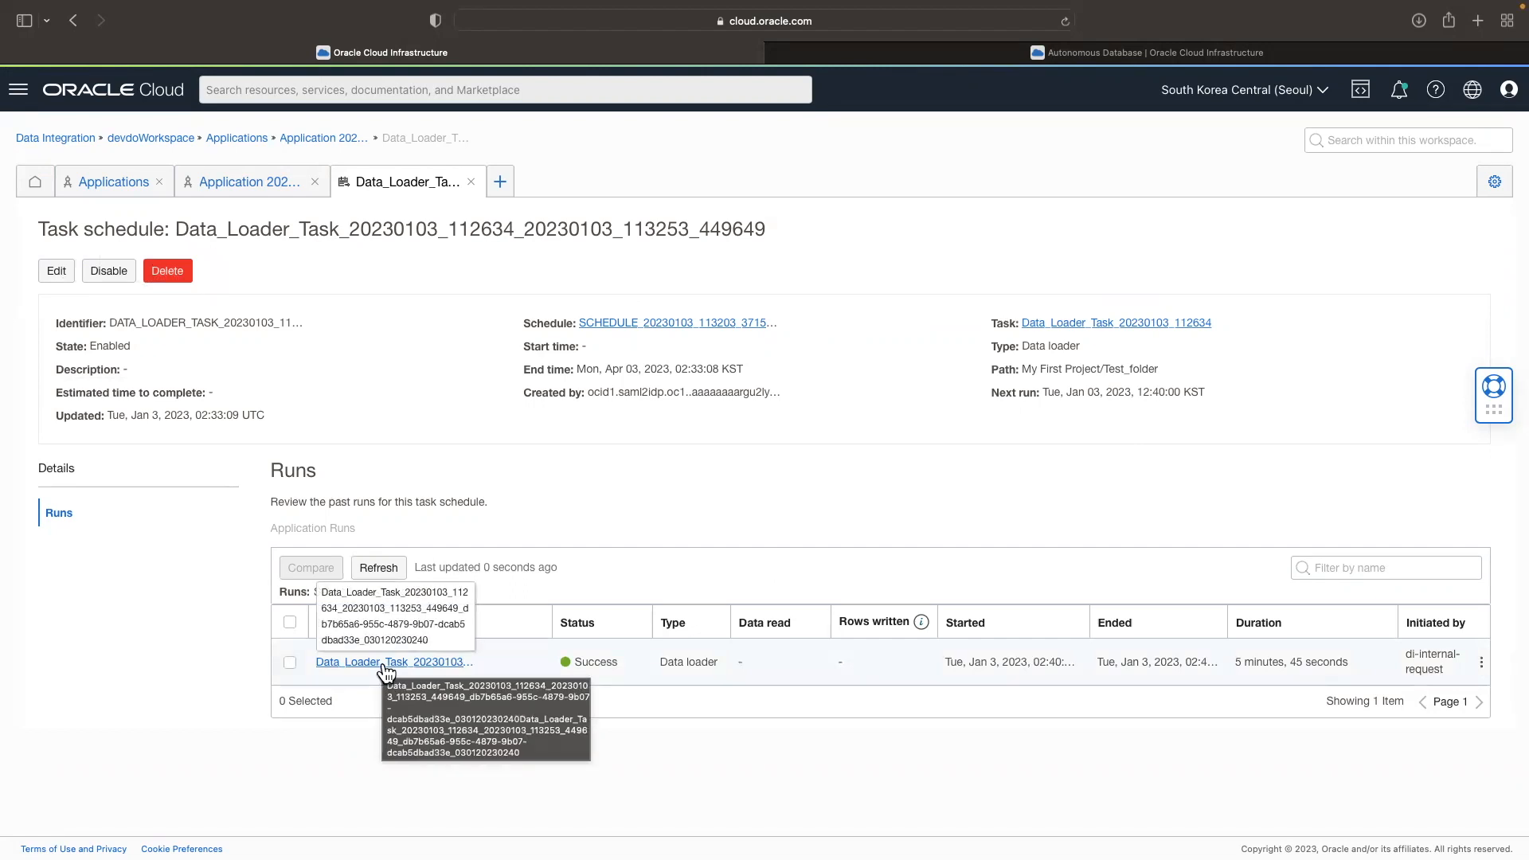
# Step: Open Test_folder in My First Project of devdoWorkspace and review its data loader tasks
pyautogui.click(37, 181)
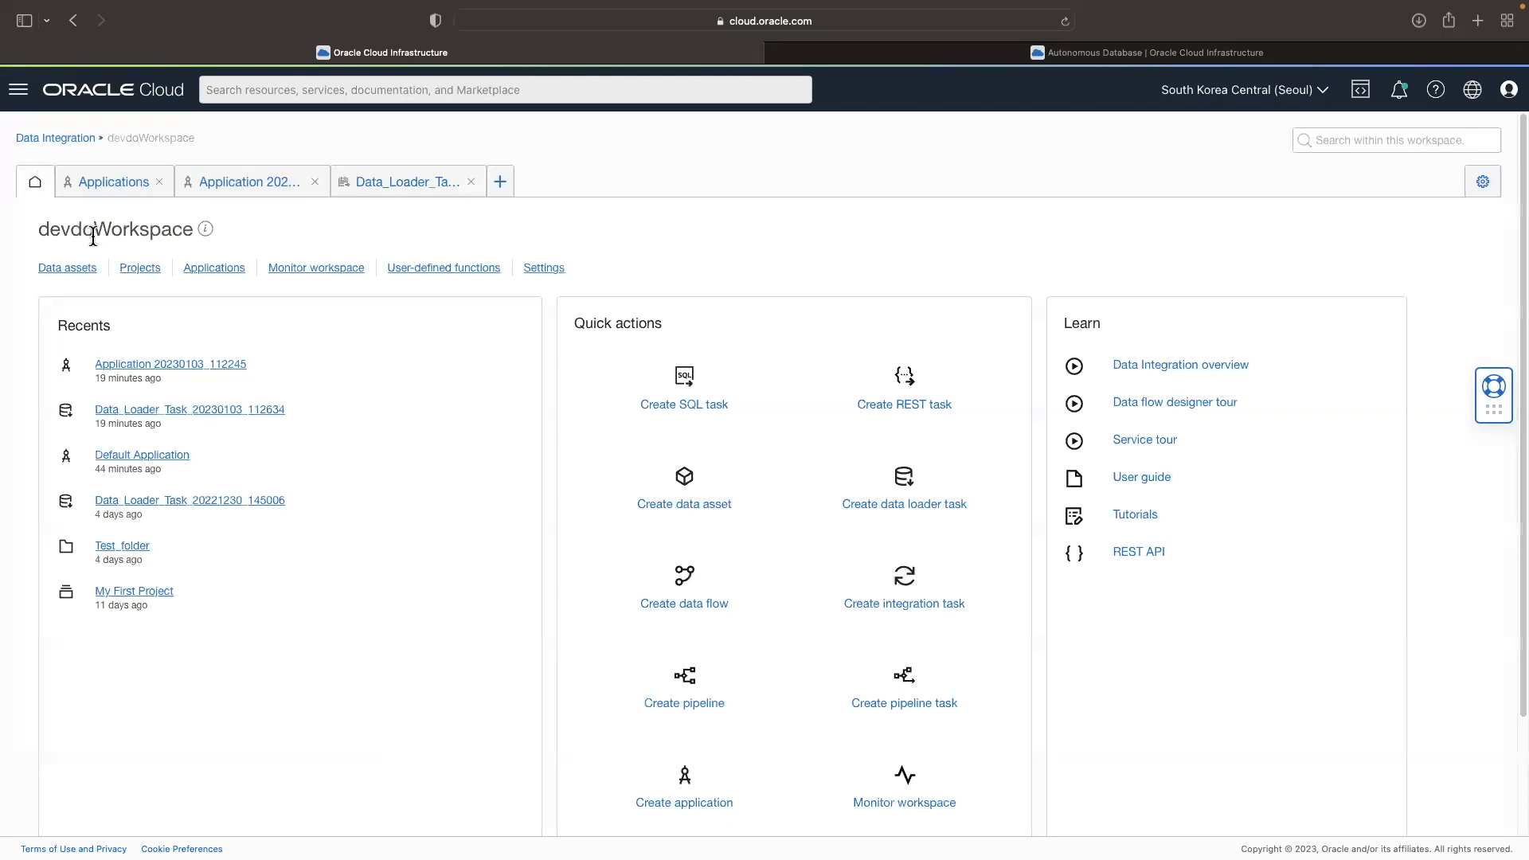
pyautogui.click(142, 271)
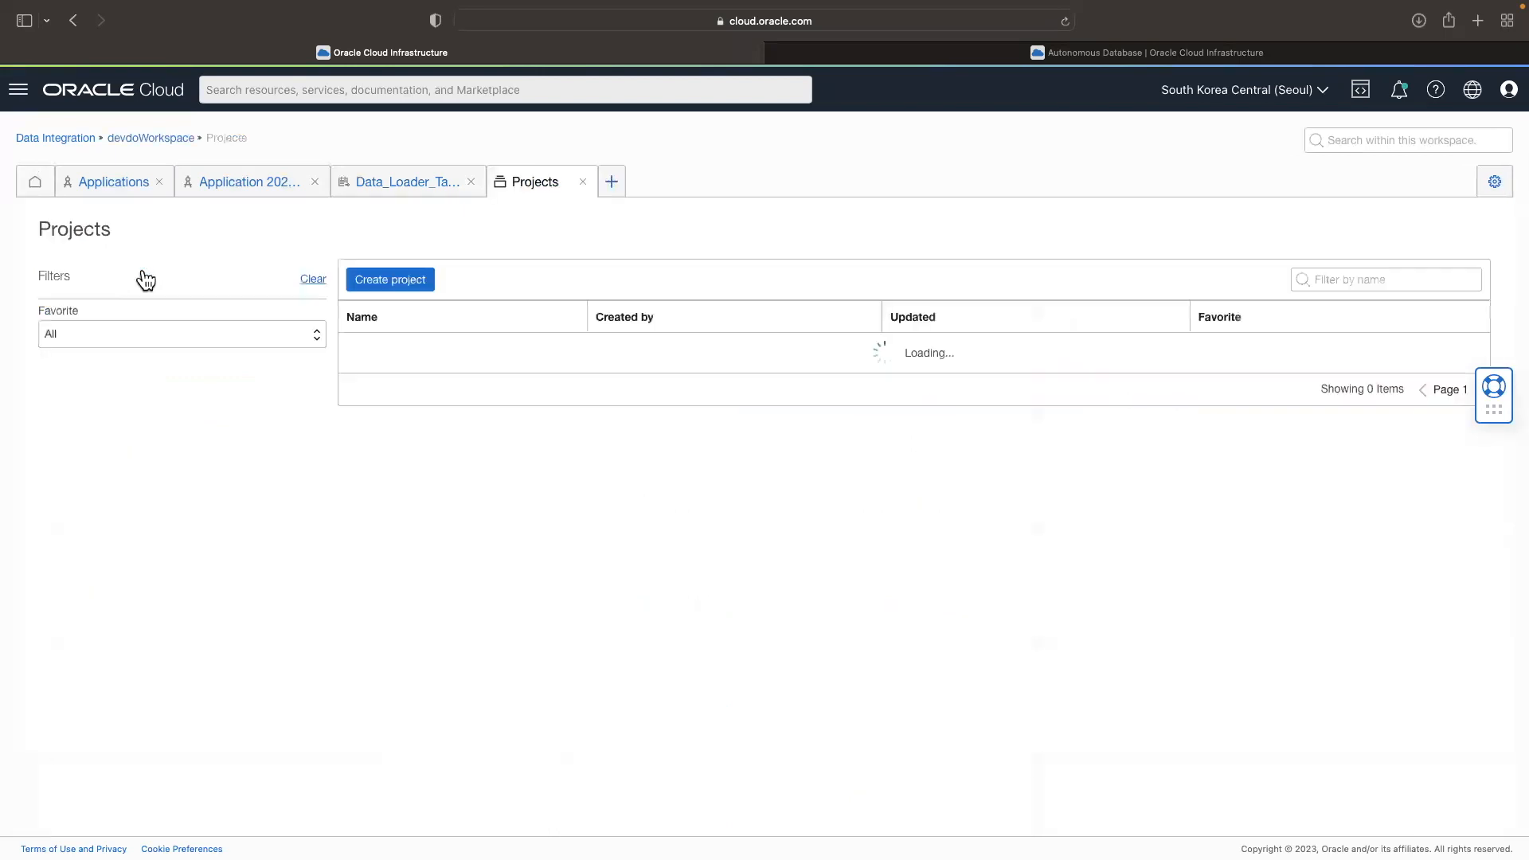
pyautogui.click(380, 359)
pyautogui.click(307, 518)
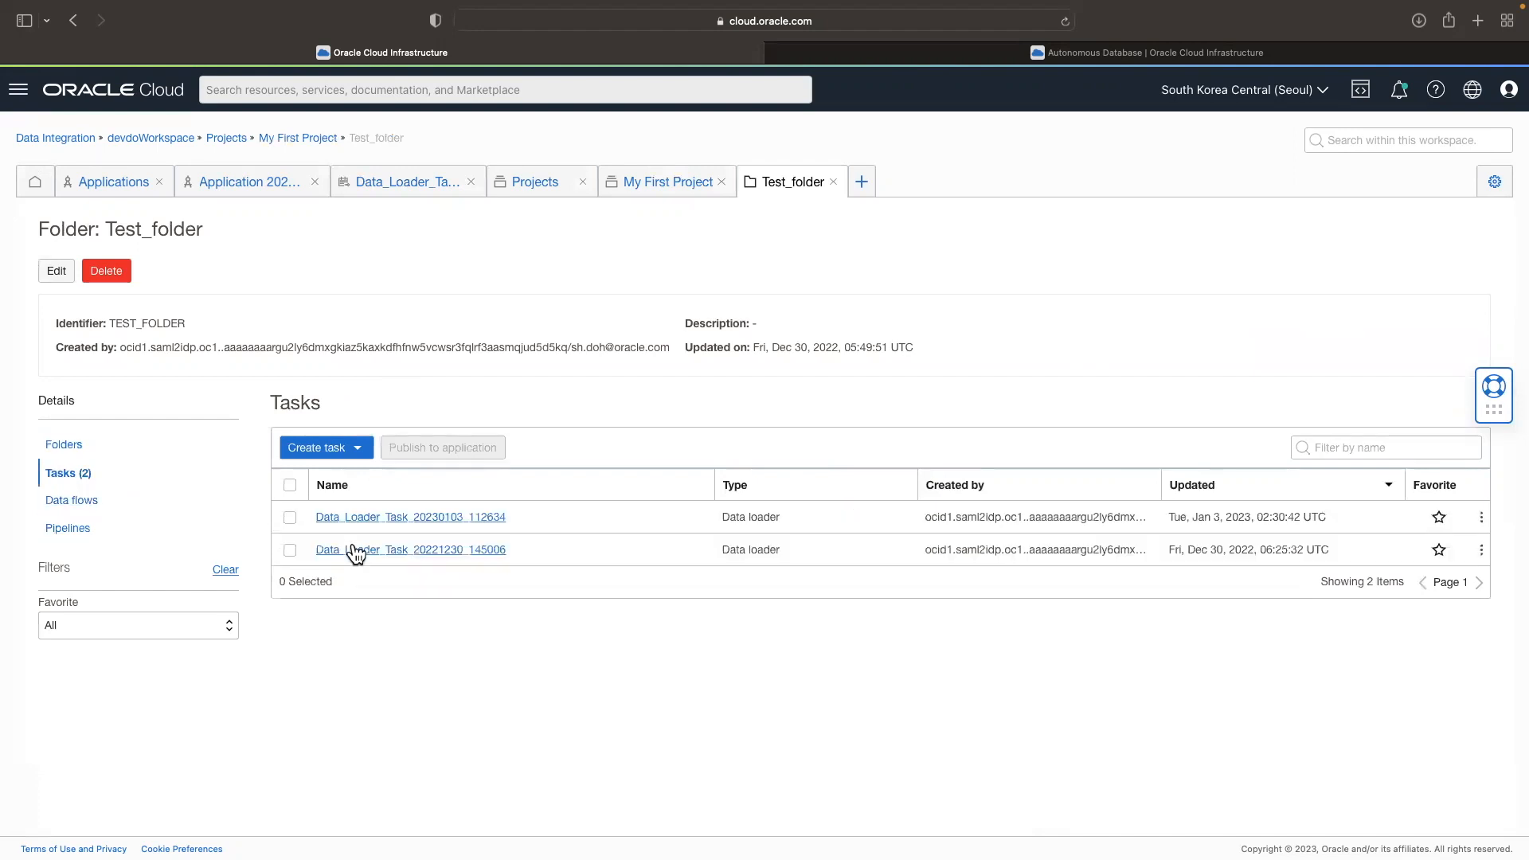
pyautogui.moveTo(508, 518); pyautogui.dragTo(312, 517)
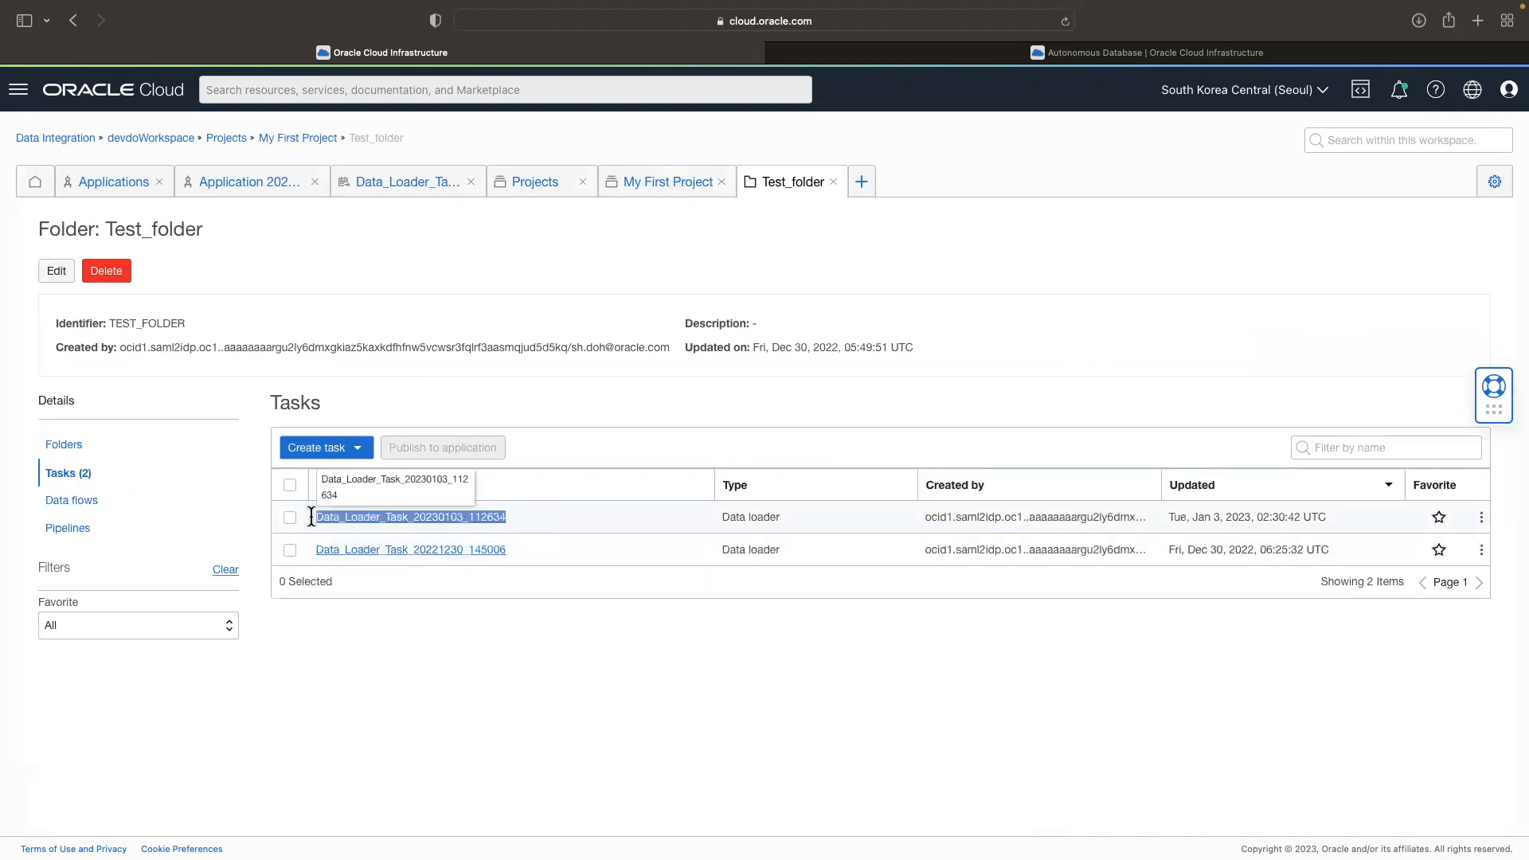
# Step: Start a new data flow in Test_folder and place two source operators and one target operator on the canvas
pyautogui.click(77, 503)
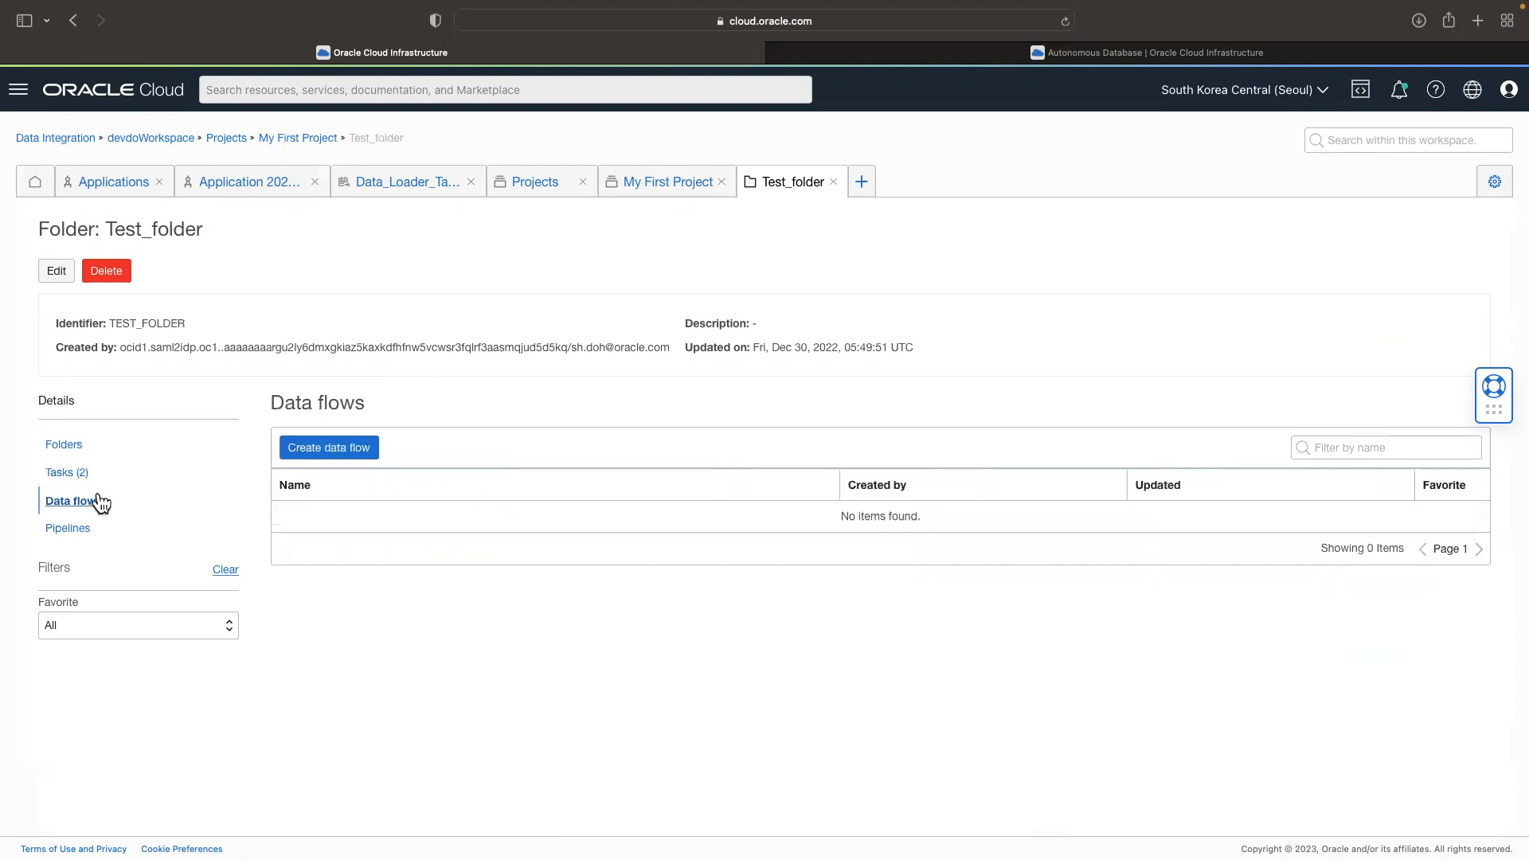
pyautogui.click(367, 462)
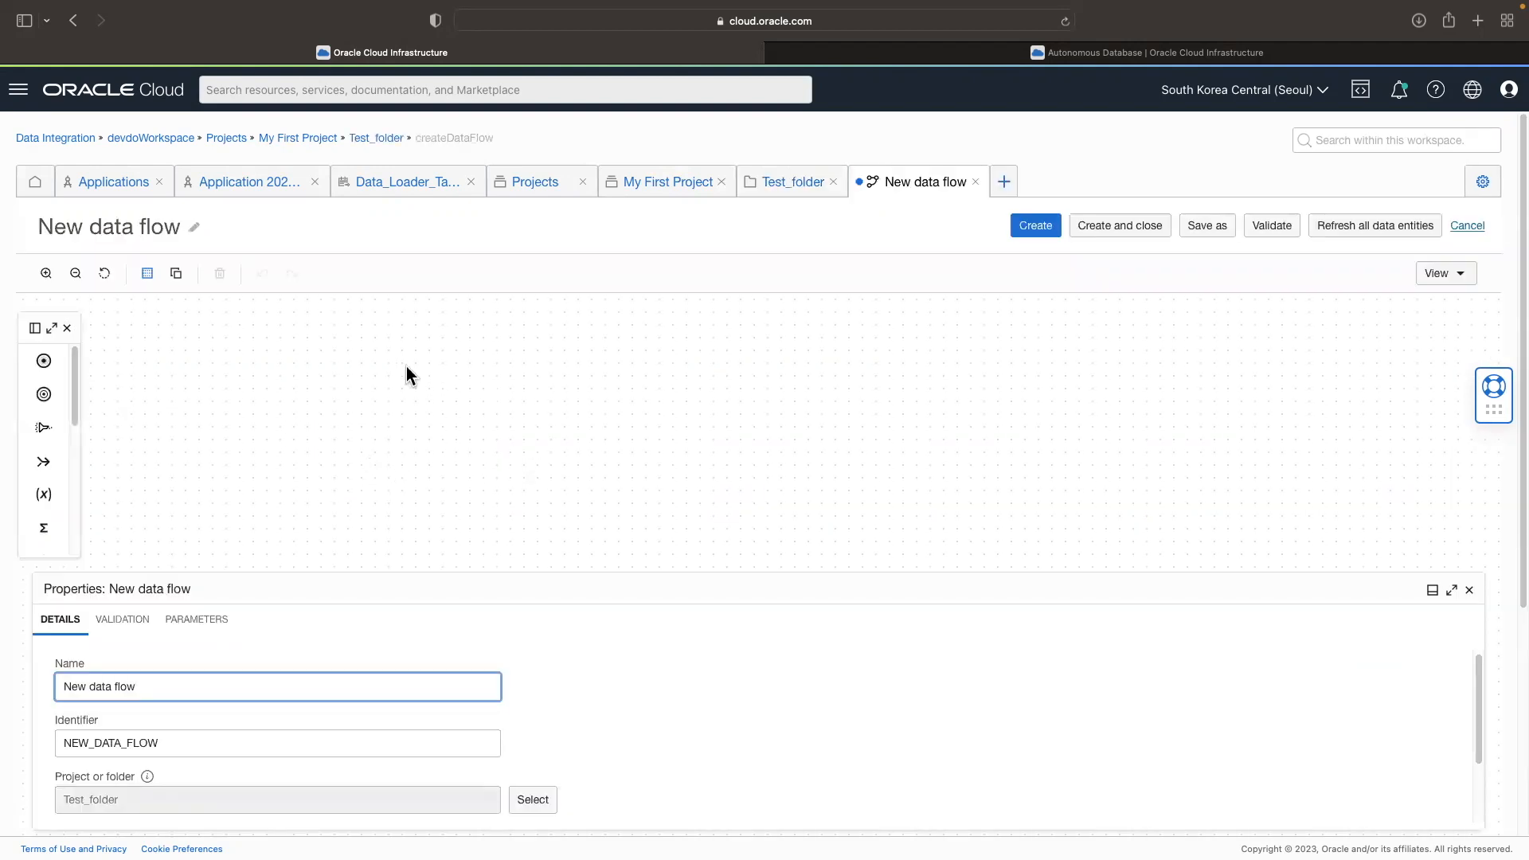
pyautogui.click(51, 328)
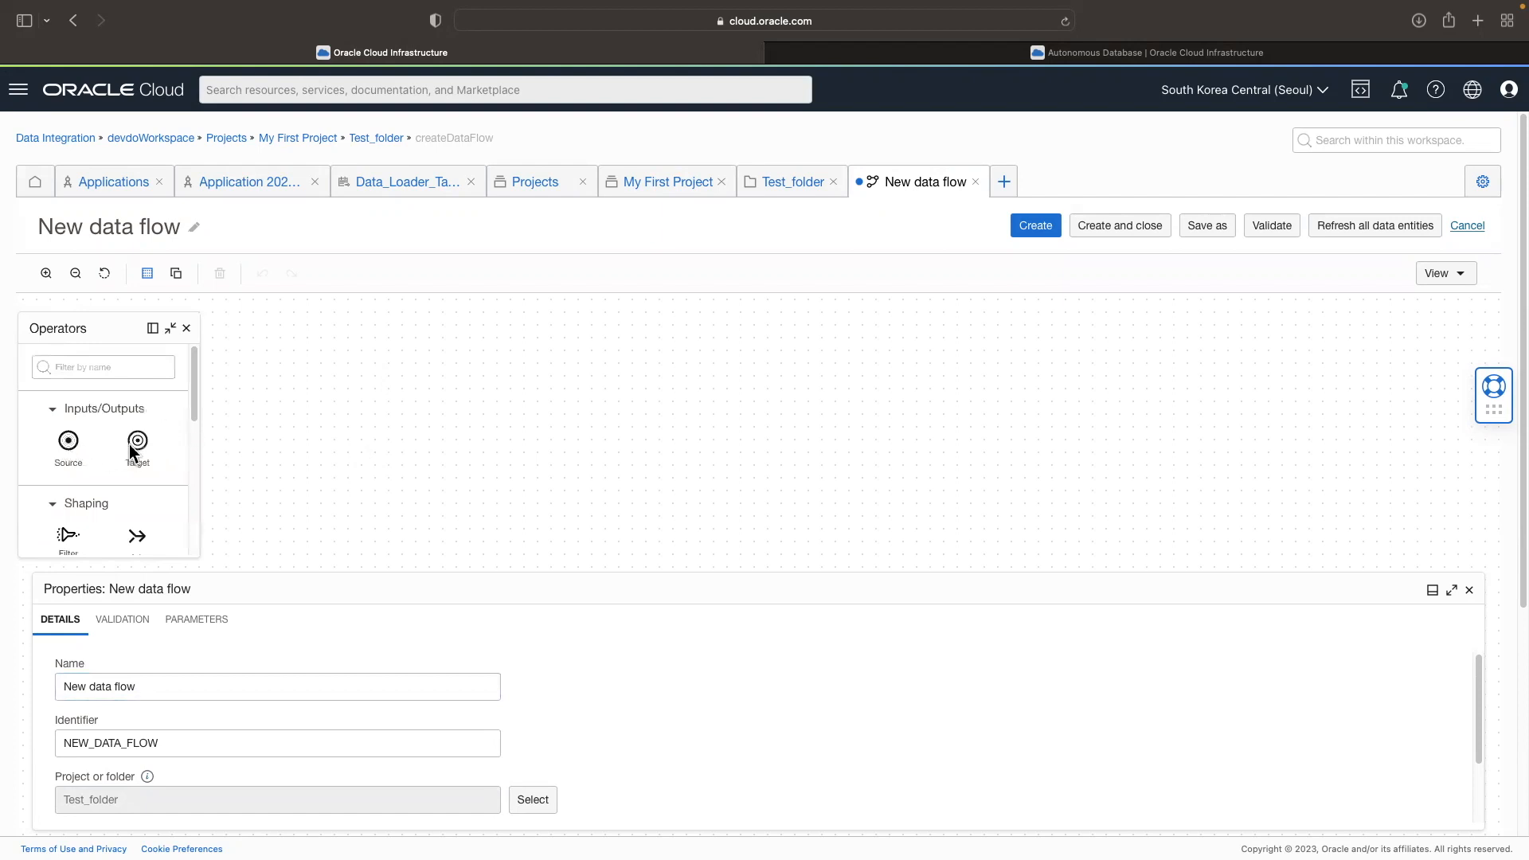
pyautogui.moveTo(70, 444); pyautogui.dragTo(334, 417)
pyautogui.moveTo(694, 429); pyautogui.dragTo(709, 430)
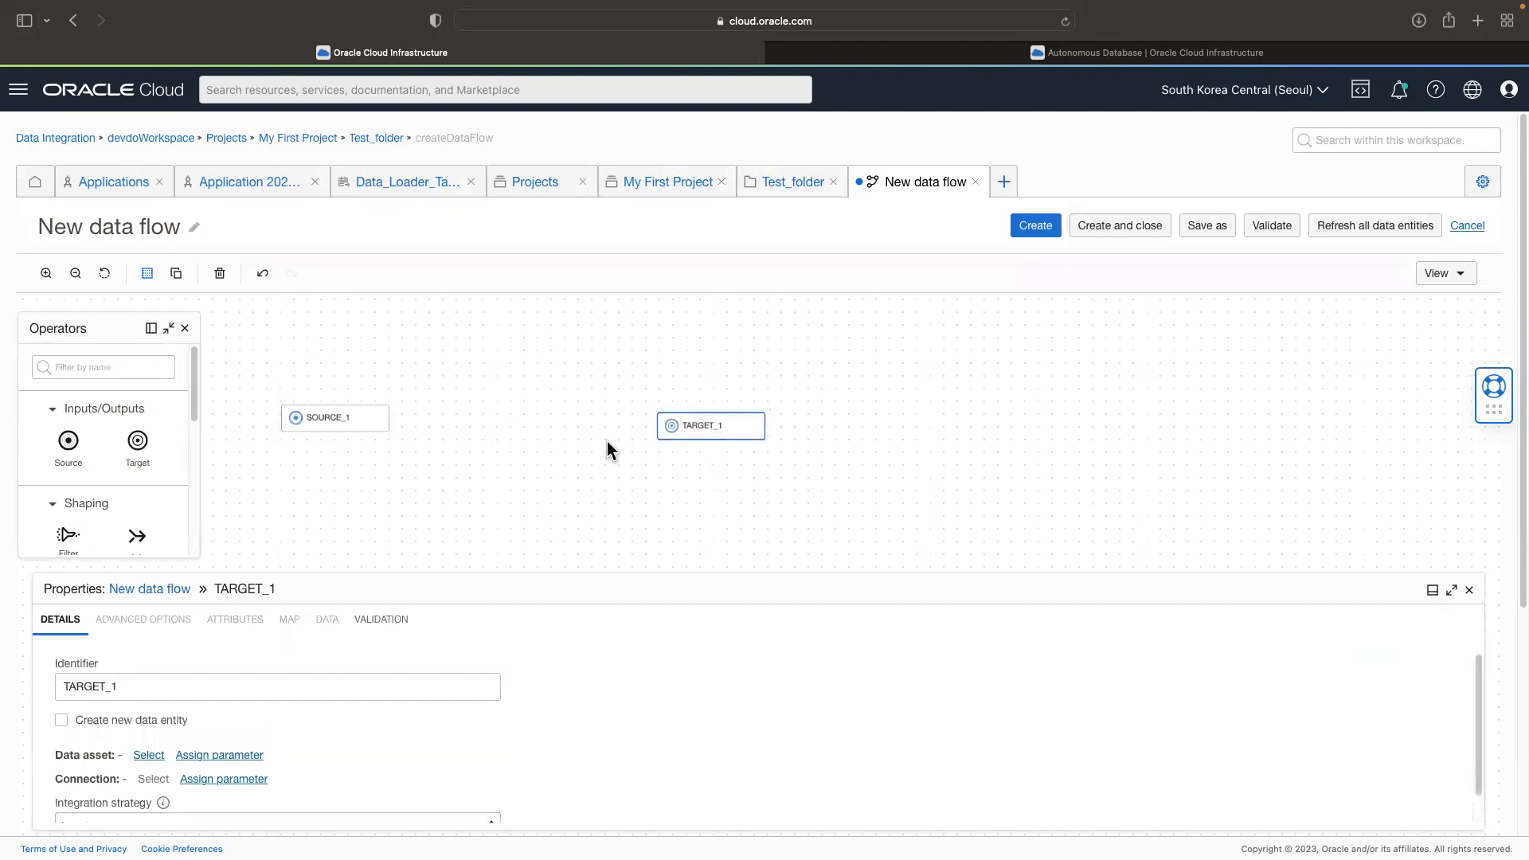
pyautogui.moveTo(69, 443); pyautogui.dragTo(328, 502)
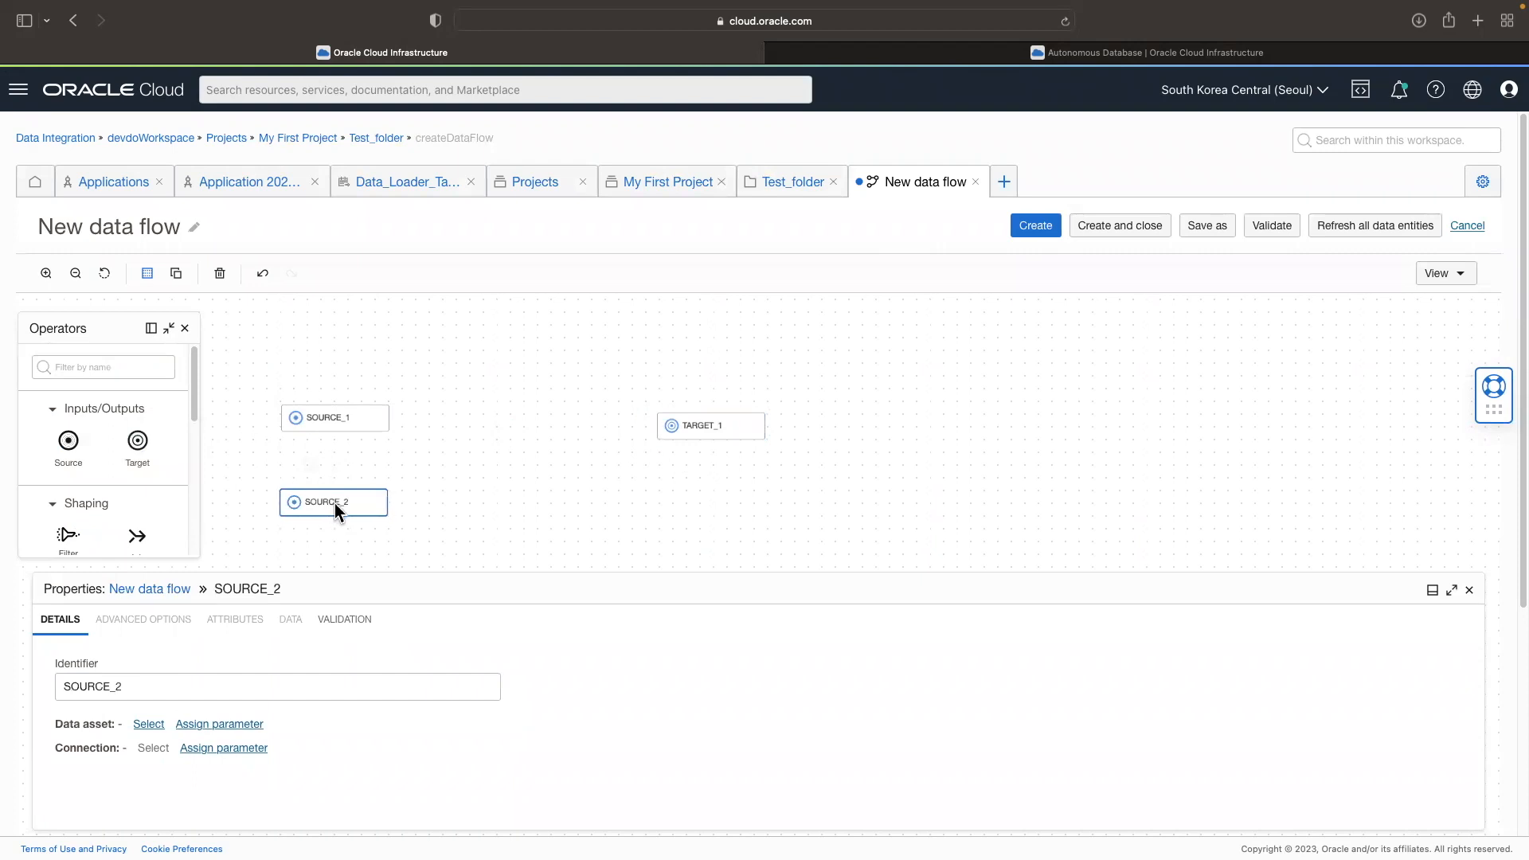
# Step: Assign data asset DA_DEVDO22_DBCS and the Default connection to the SOURCE_1 operator
pyautogui.click(344, 422)
pyautogui.click(149, 724)
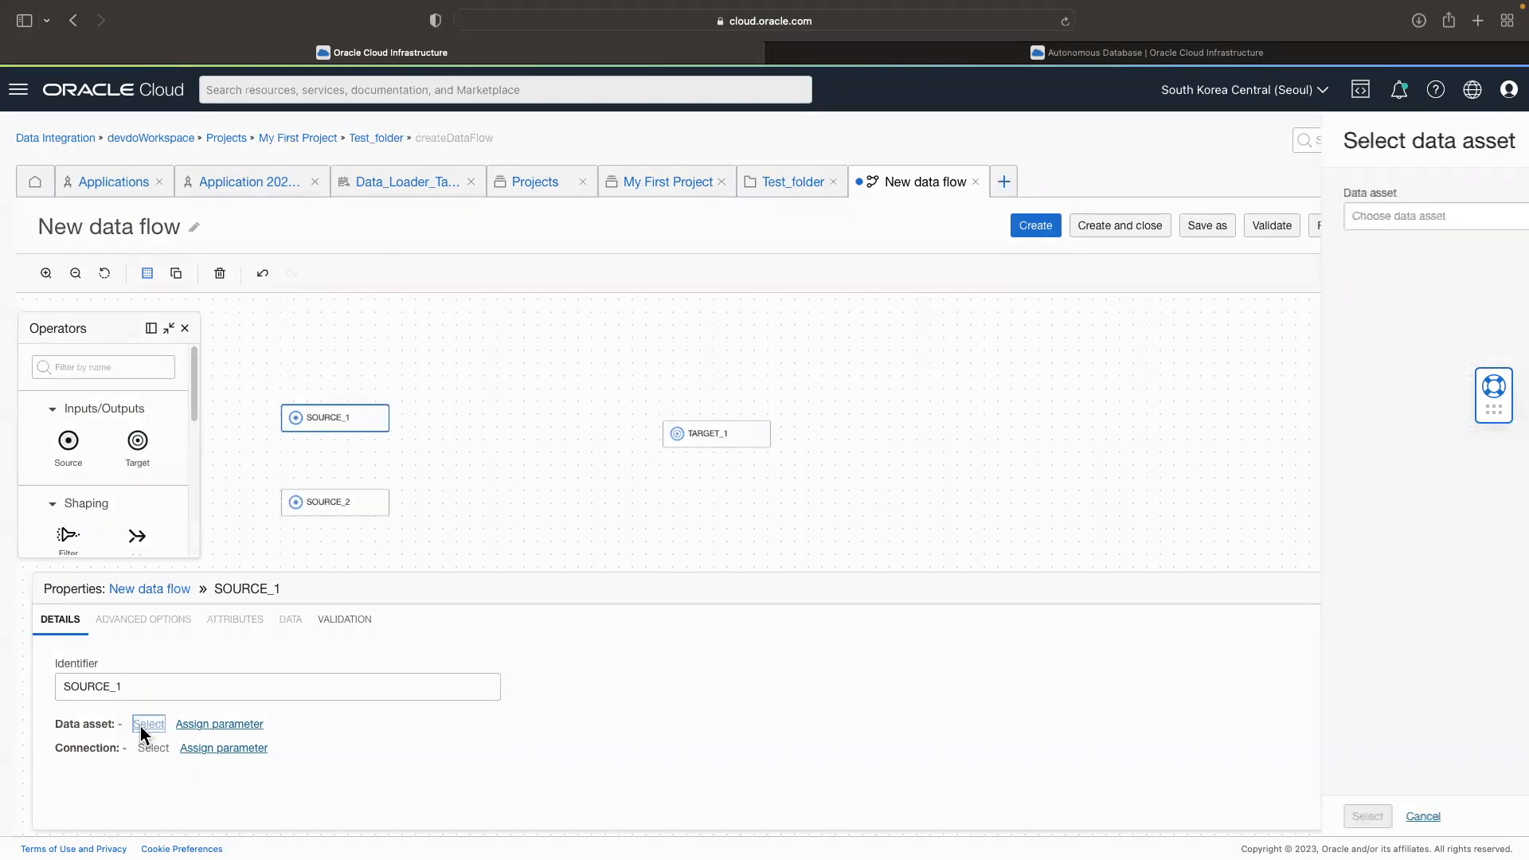
pyautogui.click(630, 219)
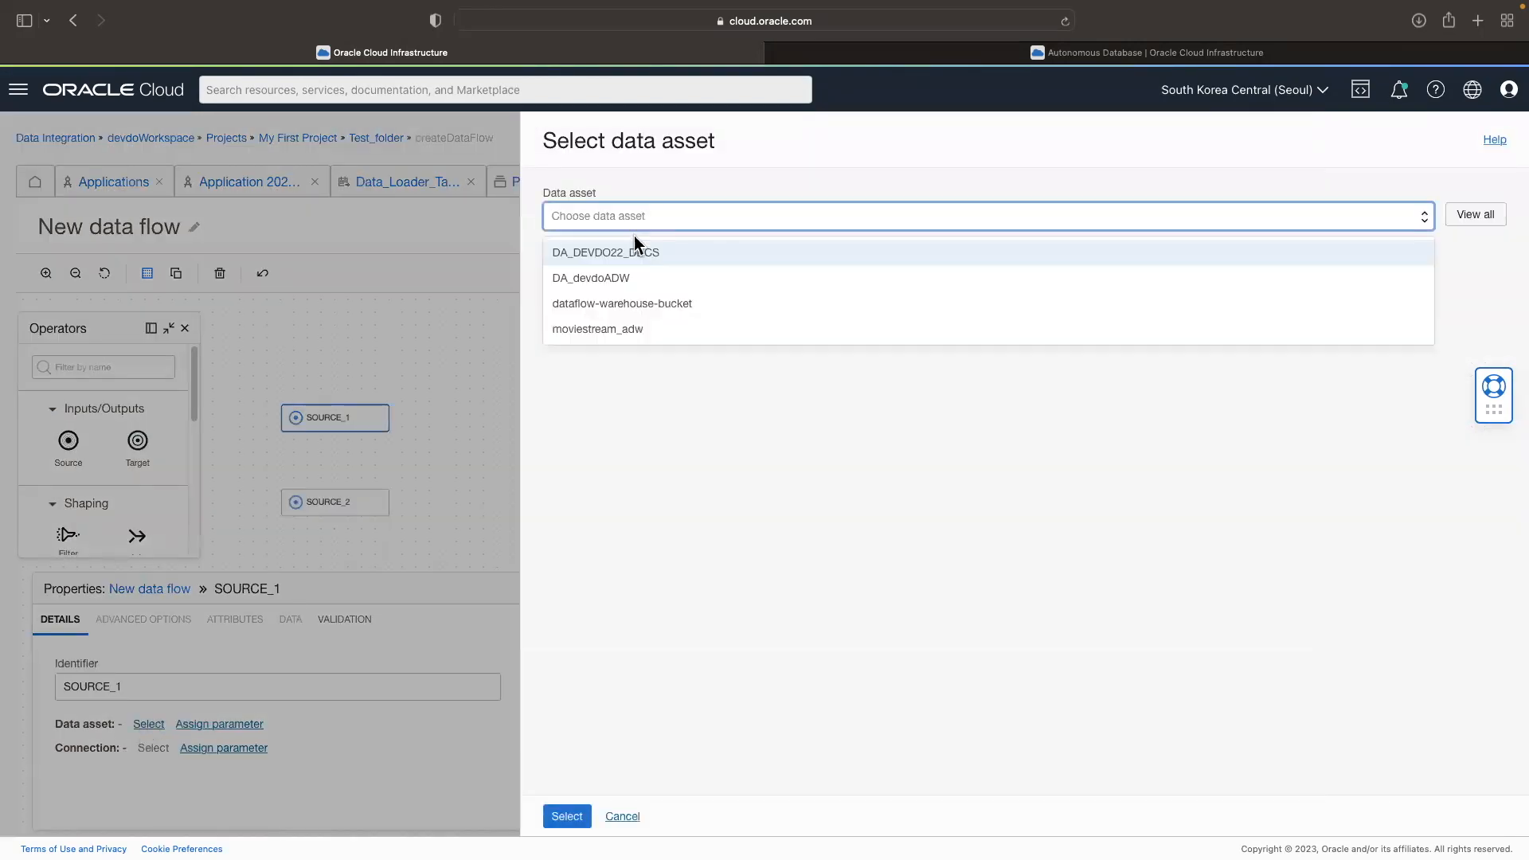
pyautogui.click(650, 250)
pyautogui.click(567, 816)
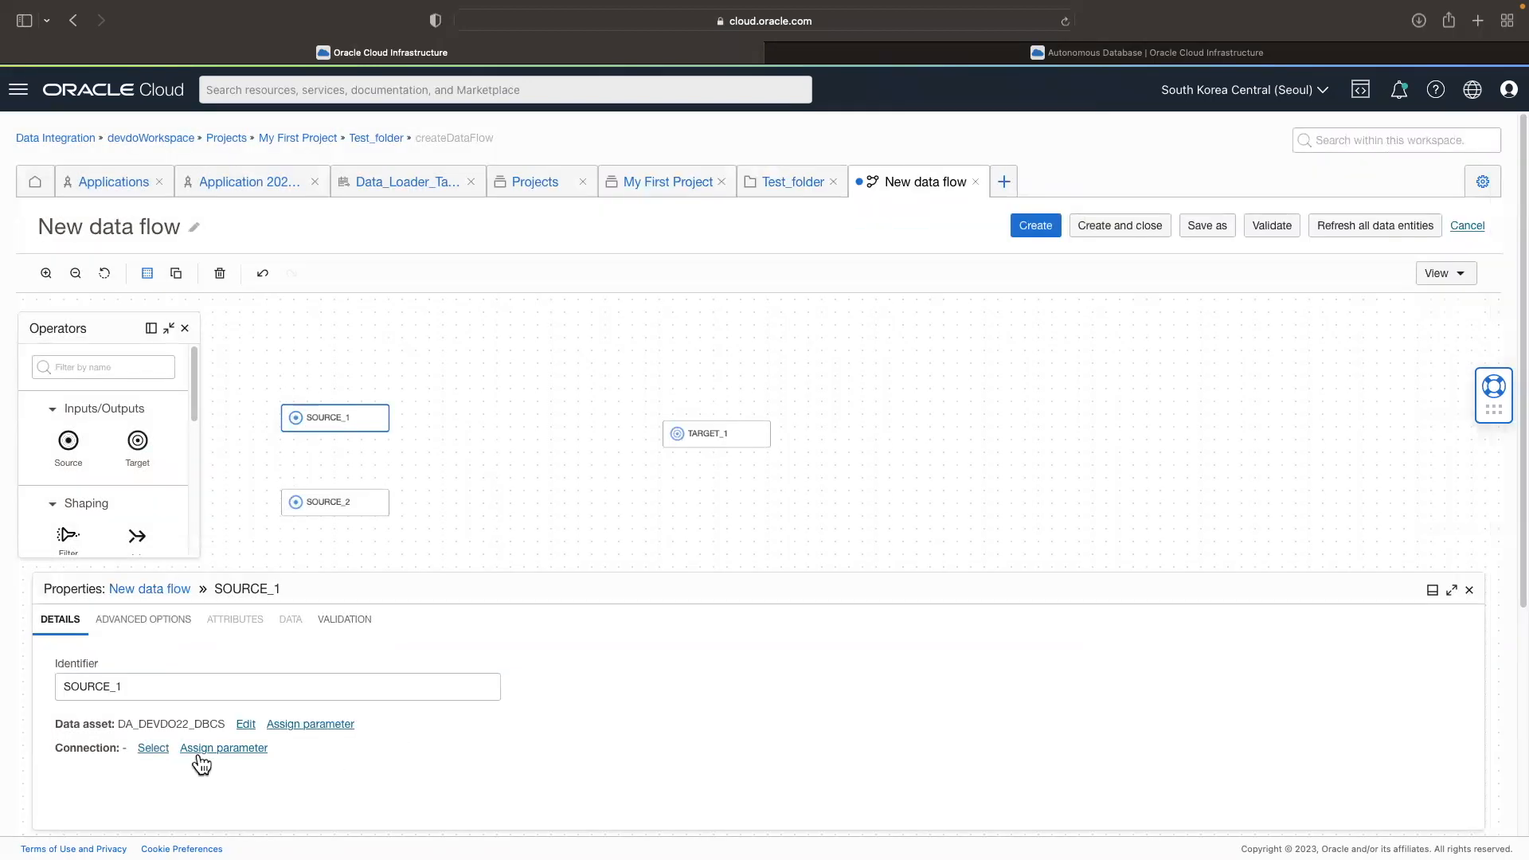
pyautogui.click(152, 749)
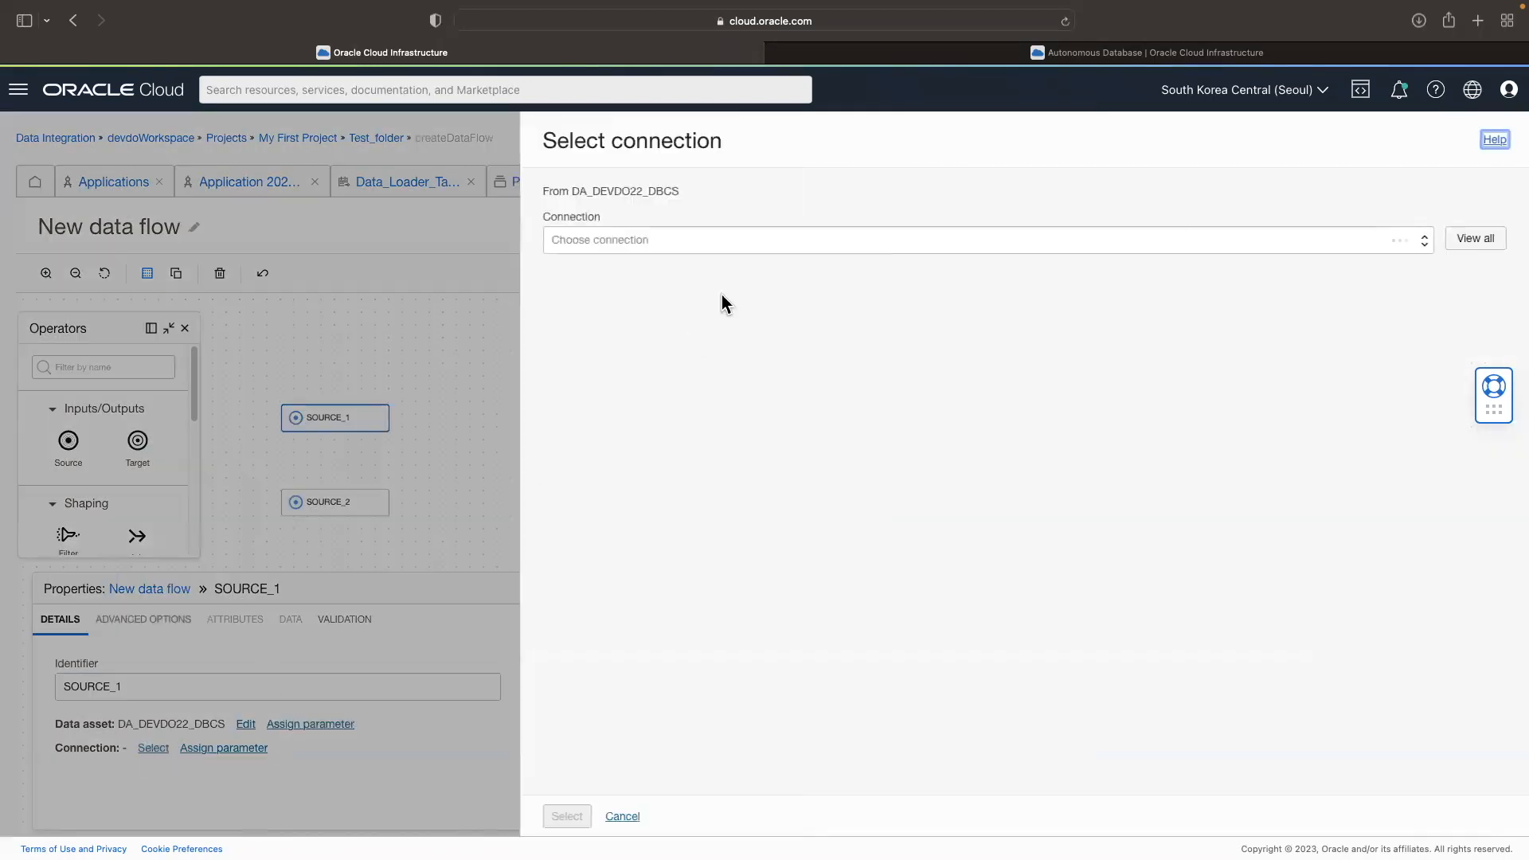
pyautogui.click(688, 242)
pyautogui.click(677, 273)
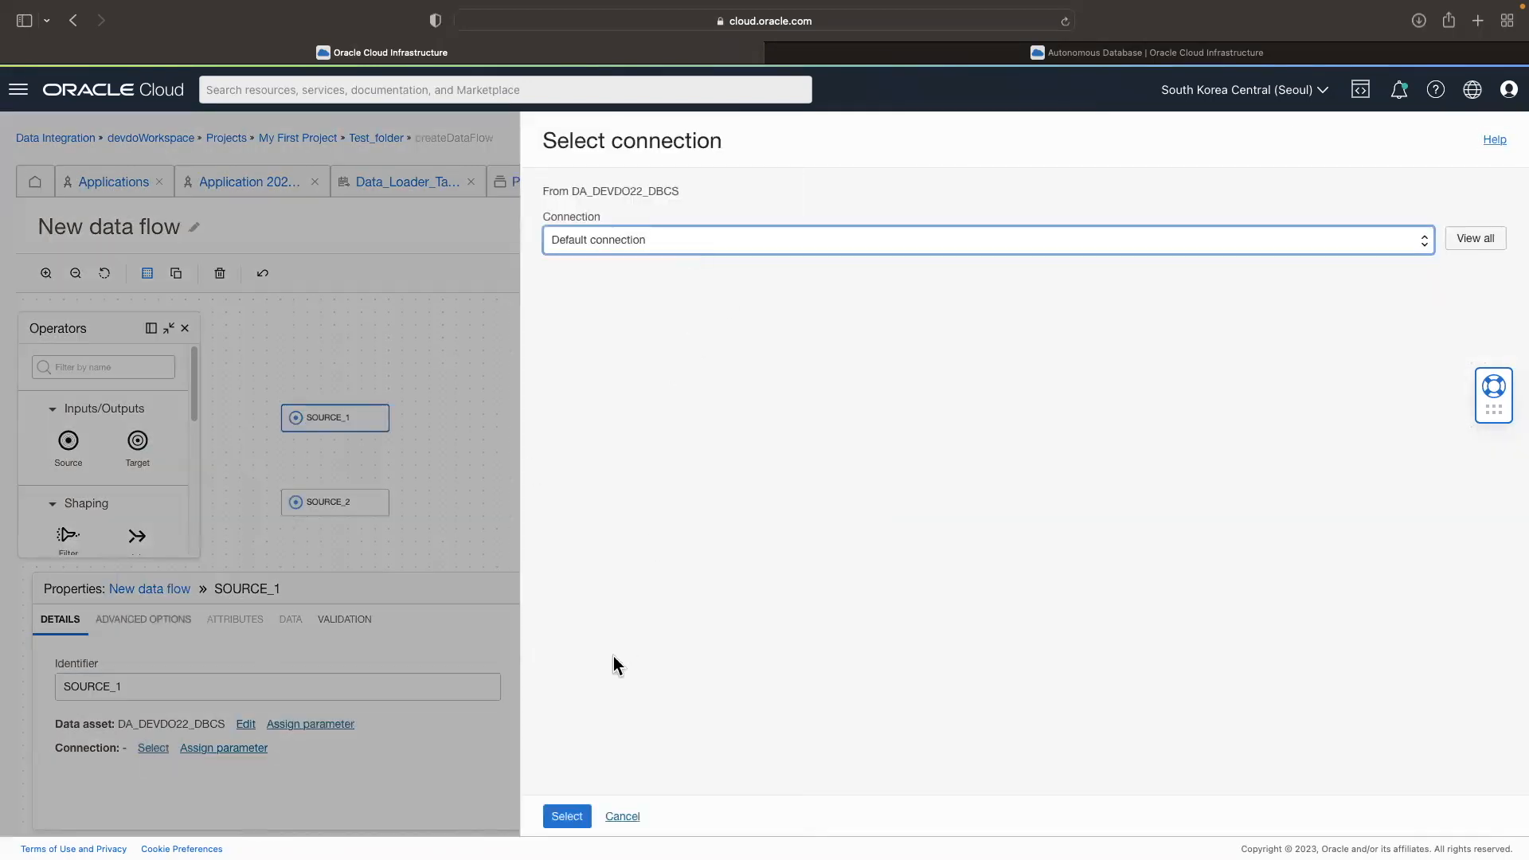
pyautogui.click(578, 815)
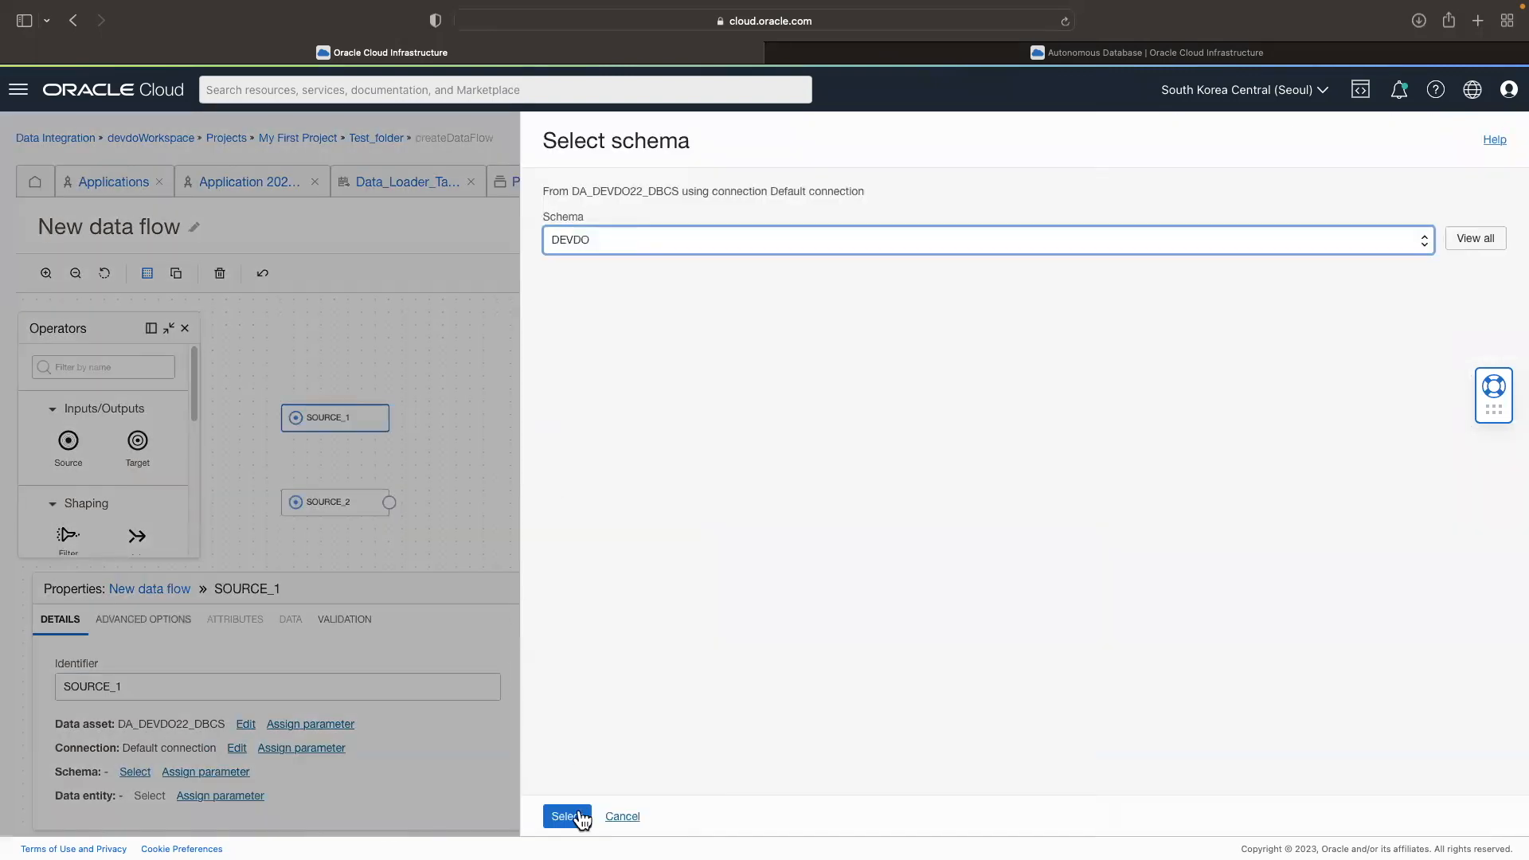
# Step: Set the schema of SOURCE_1 to DEVDO and its data entity to T1
pyautogui.click(567, 817)
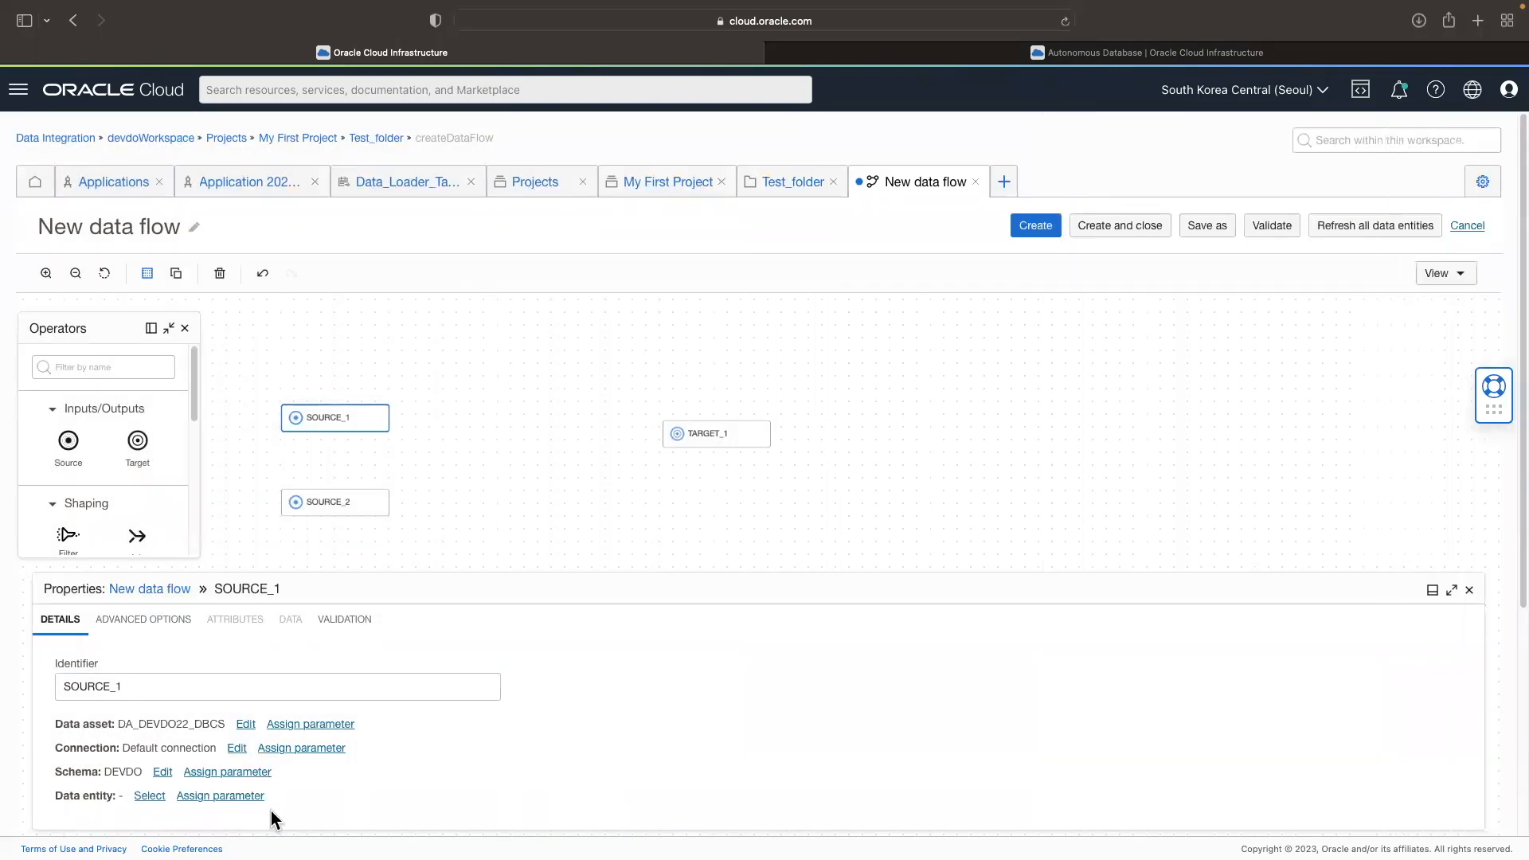
pyautogui.click(149, 798)
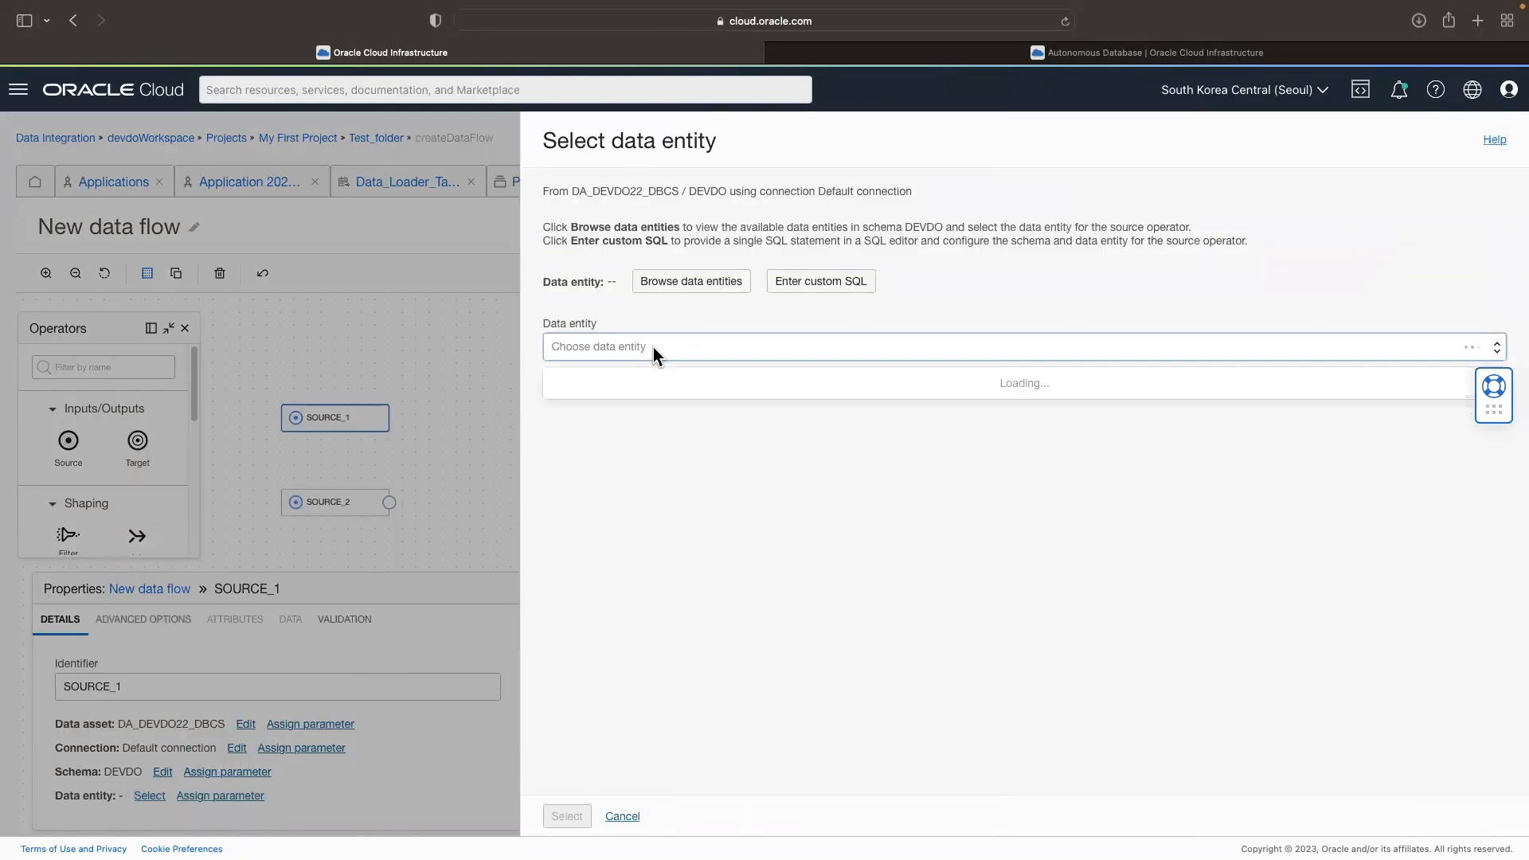
pyautogui.click(654, 348)
pyautogui.click(571, 411)
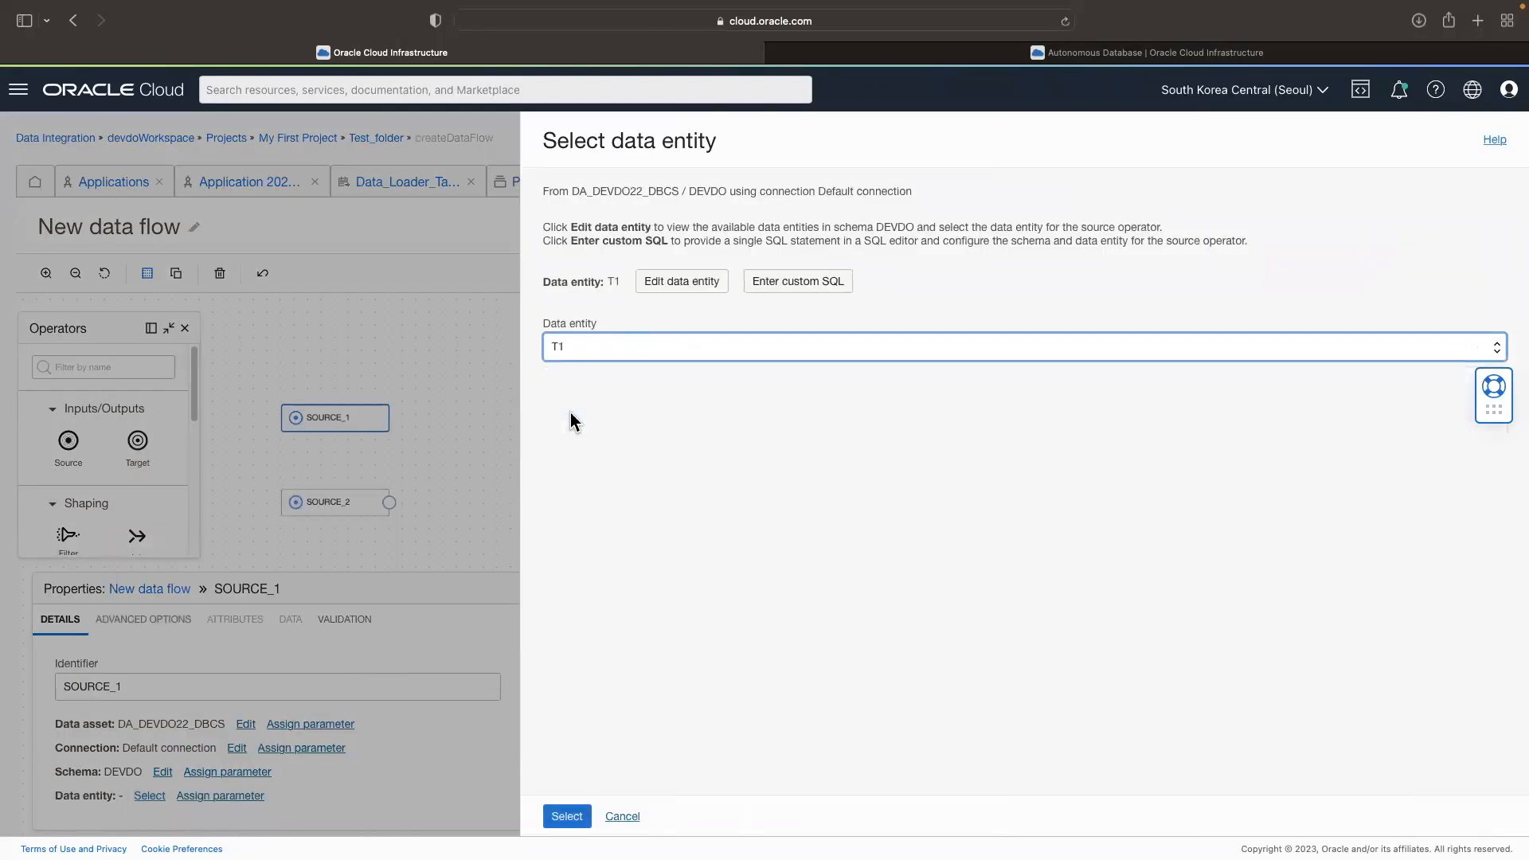
pyautogui.click(567, 817)
# Step: Configure SOURCE_2 with data asset DA_DEVDO22_DBCS, the Default connection and schema DEVDO
pyautogui.click(339, 510)
pyautogui.click(149, 724)
pyautogui.click(617, 218)
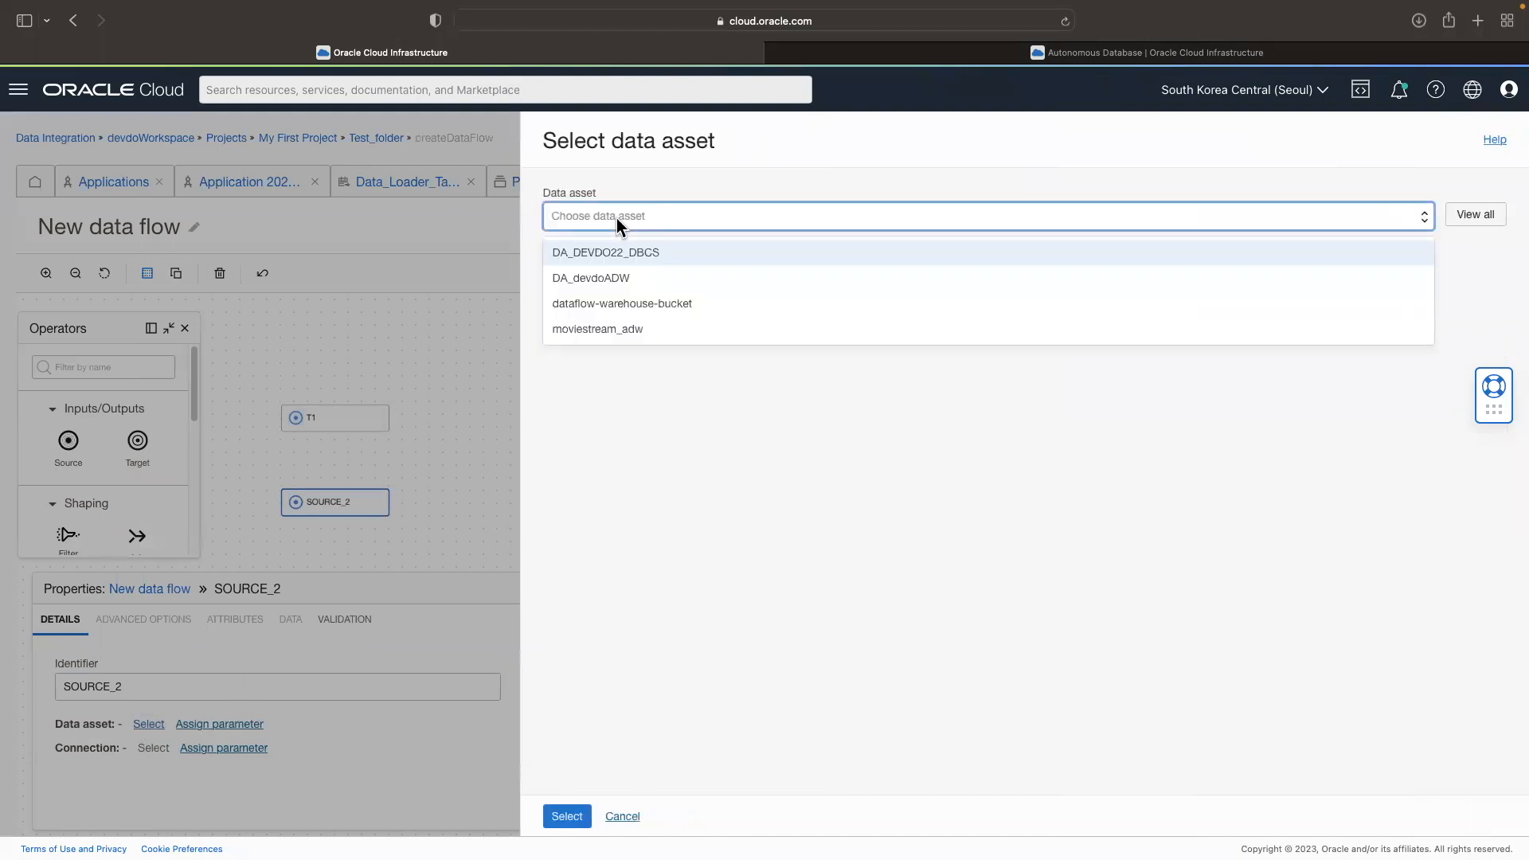
pyautogui.click(622, 252)
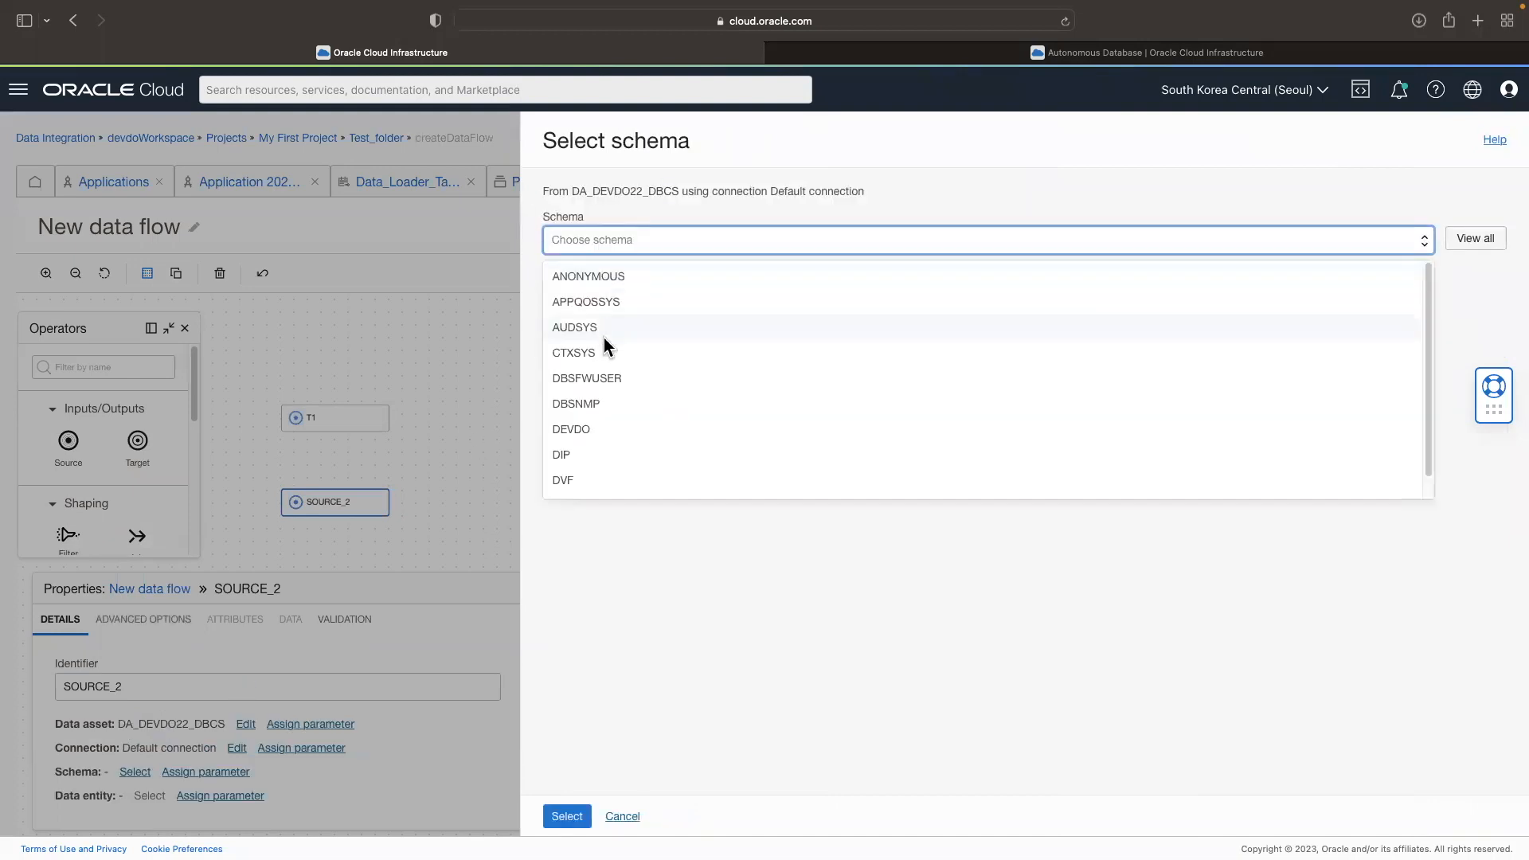
pyautogui.click(600, 422)
pyautogui.click(575, 818)
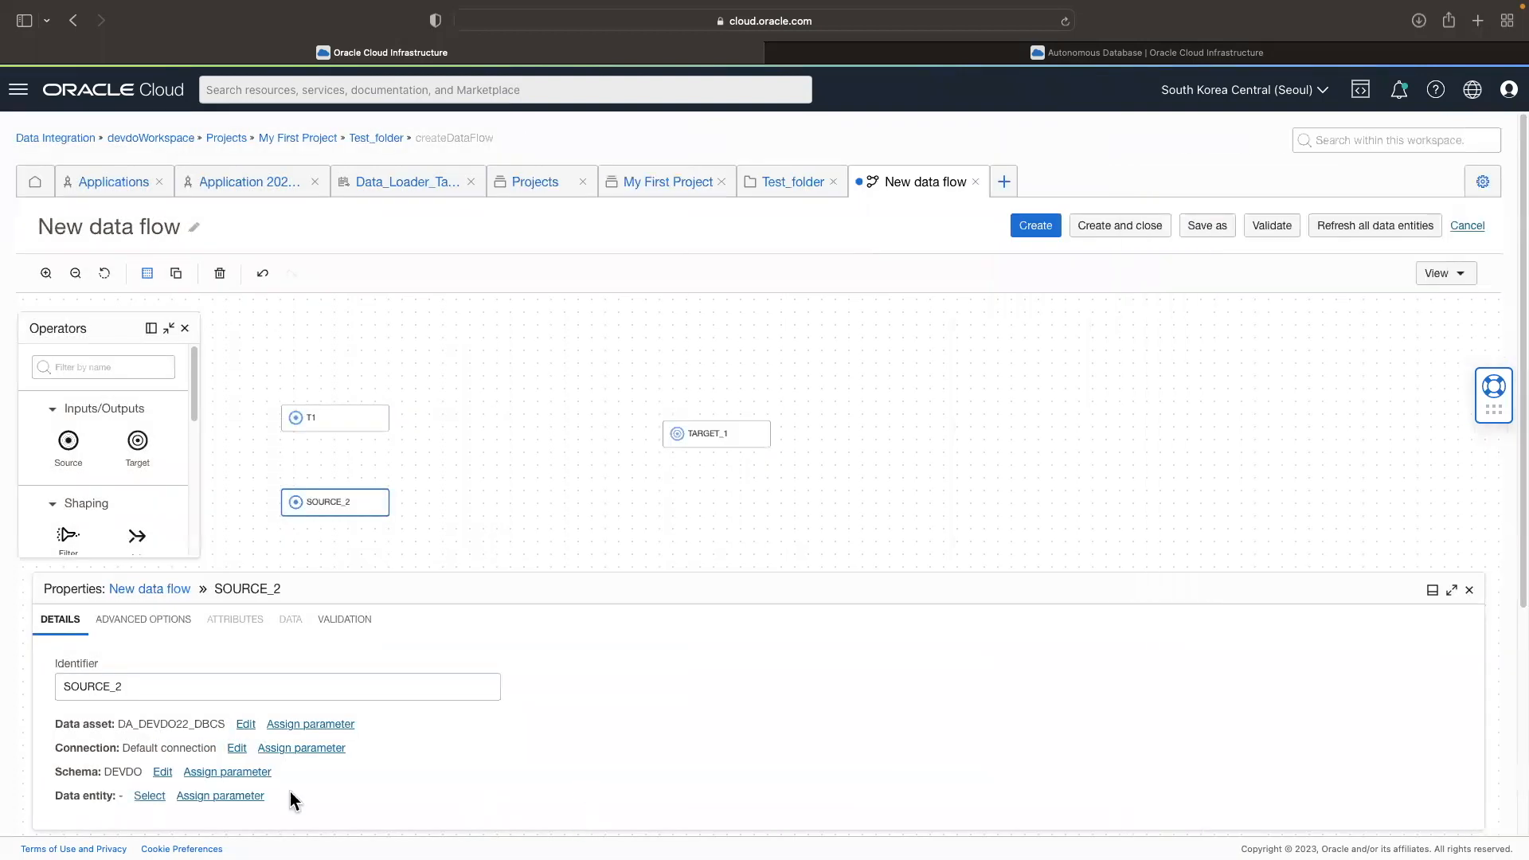
# Step: Select T2 as the data entity of the SOURCE_2 operator
pyautogui.click(149, 796)
pyautogui.click(615, 352)
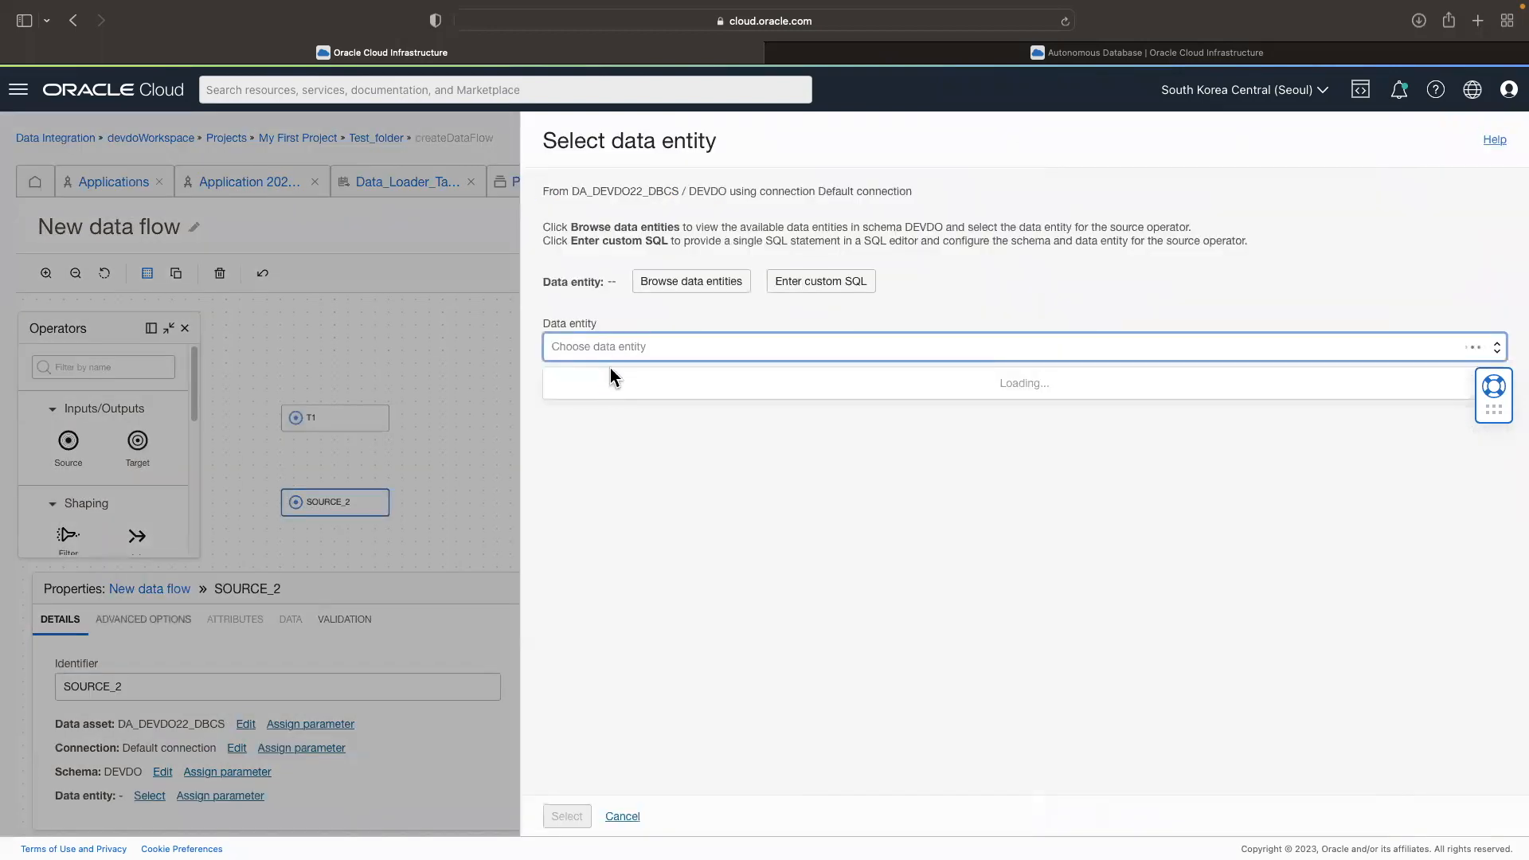
pyautogui.click(567, 409)
pyautogui.click(566, 816)
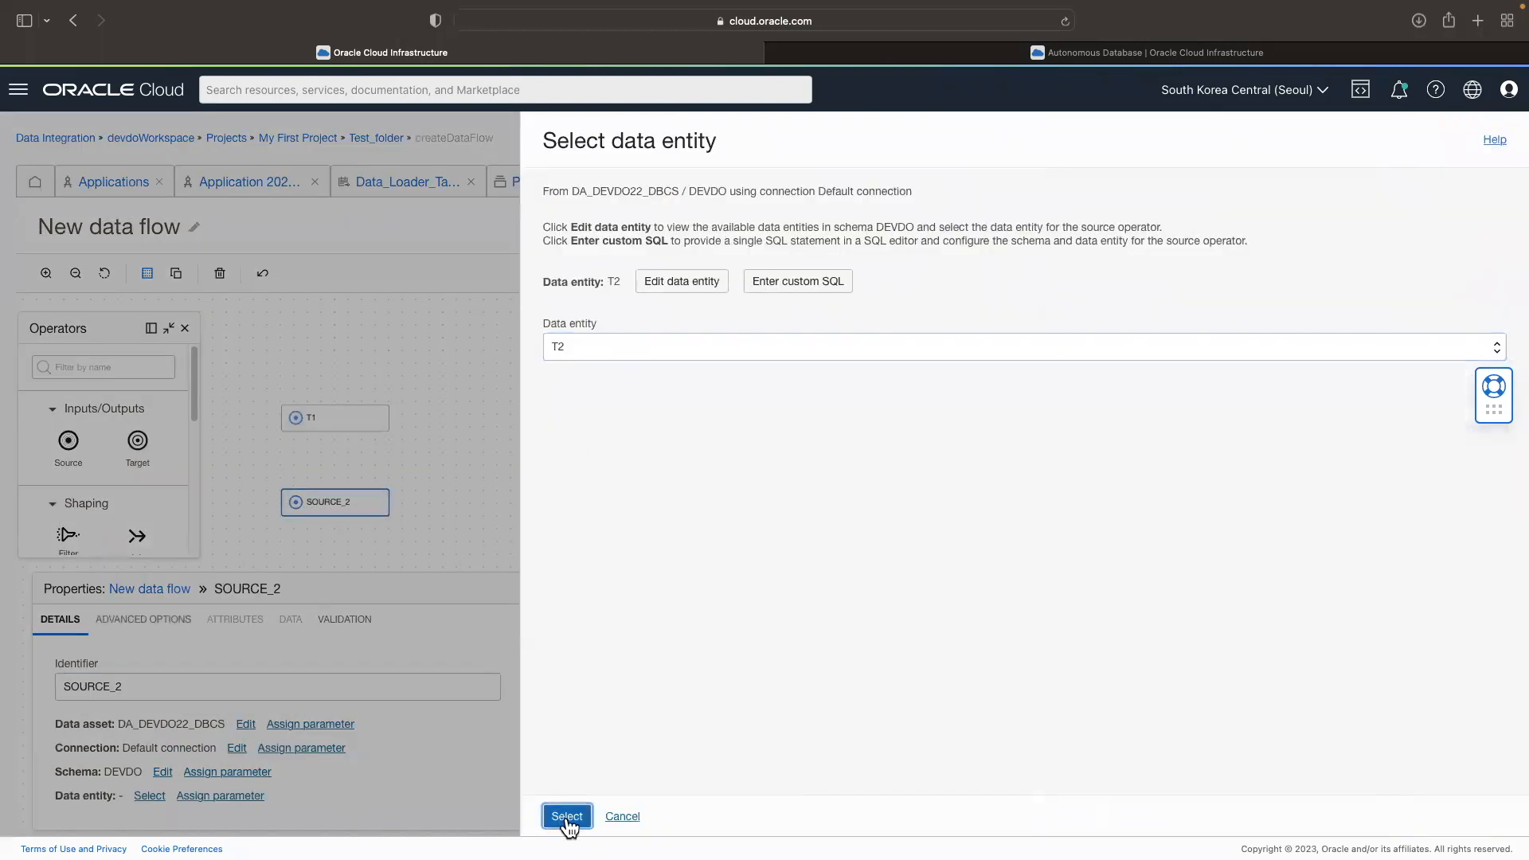
# Step: Add a Join operator to the data flow and connect both sources, T1 and T2, to it
pyautogui.moveTo(696, 435); pyautogui.dragTo(726, 442)
pyautogui.scroll(-3, 195, 409)
pyautogui.scroll(-3, 199, 434)
pyautogui.scroll(-1, 199, 450)
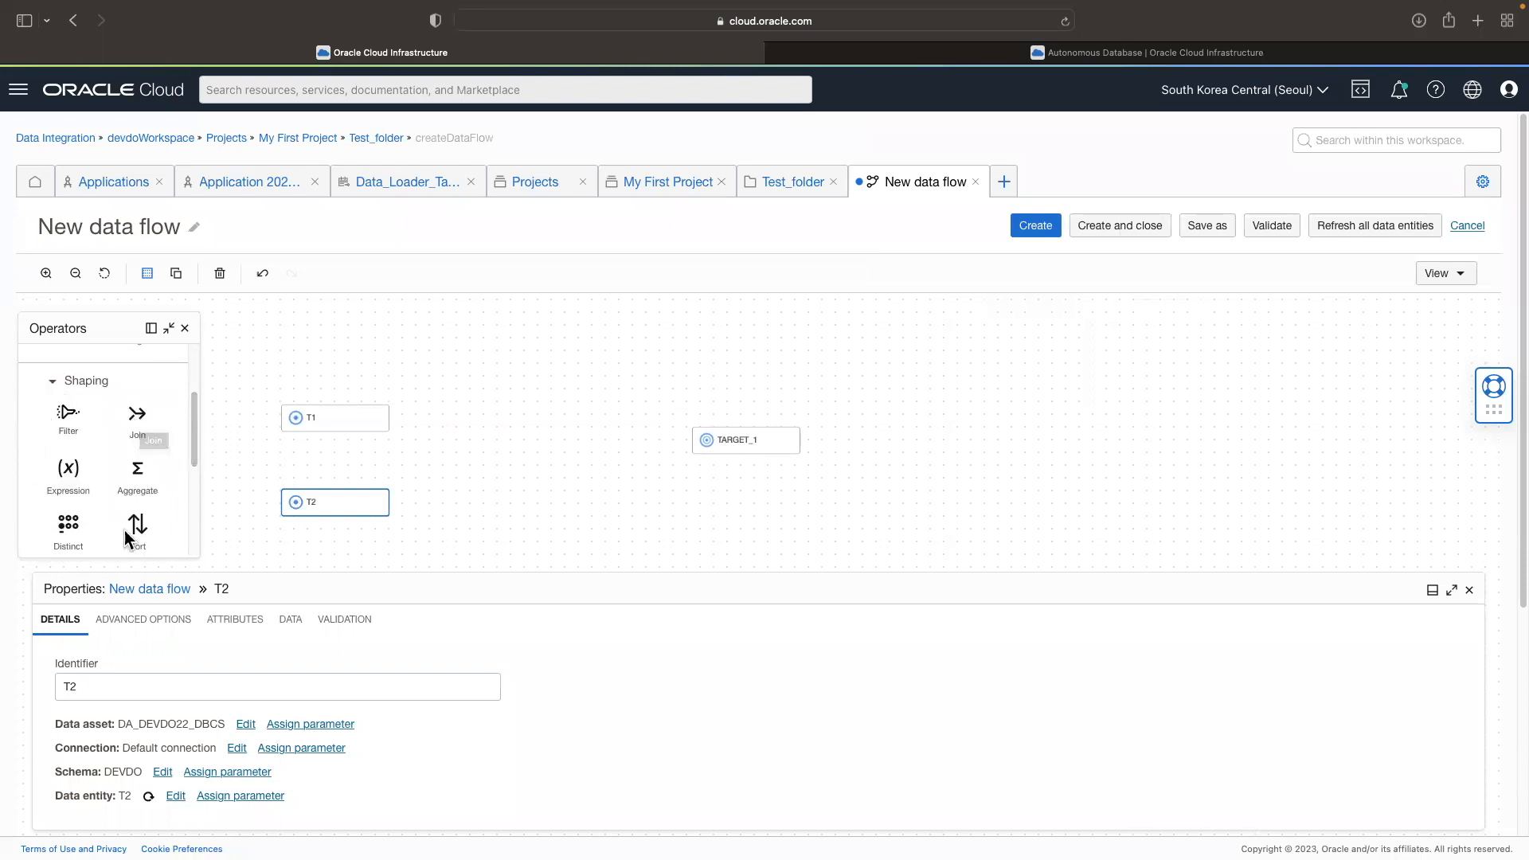
pyautogui.scroll(-3, 195, 446)
pyautogui.scroll(1, 198, 465)
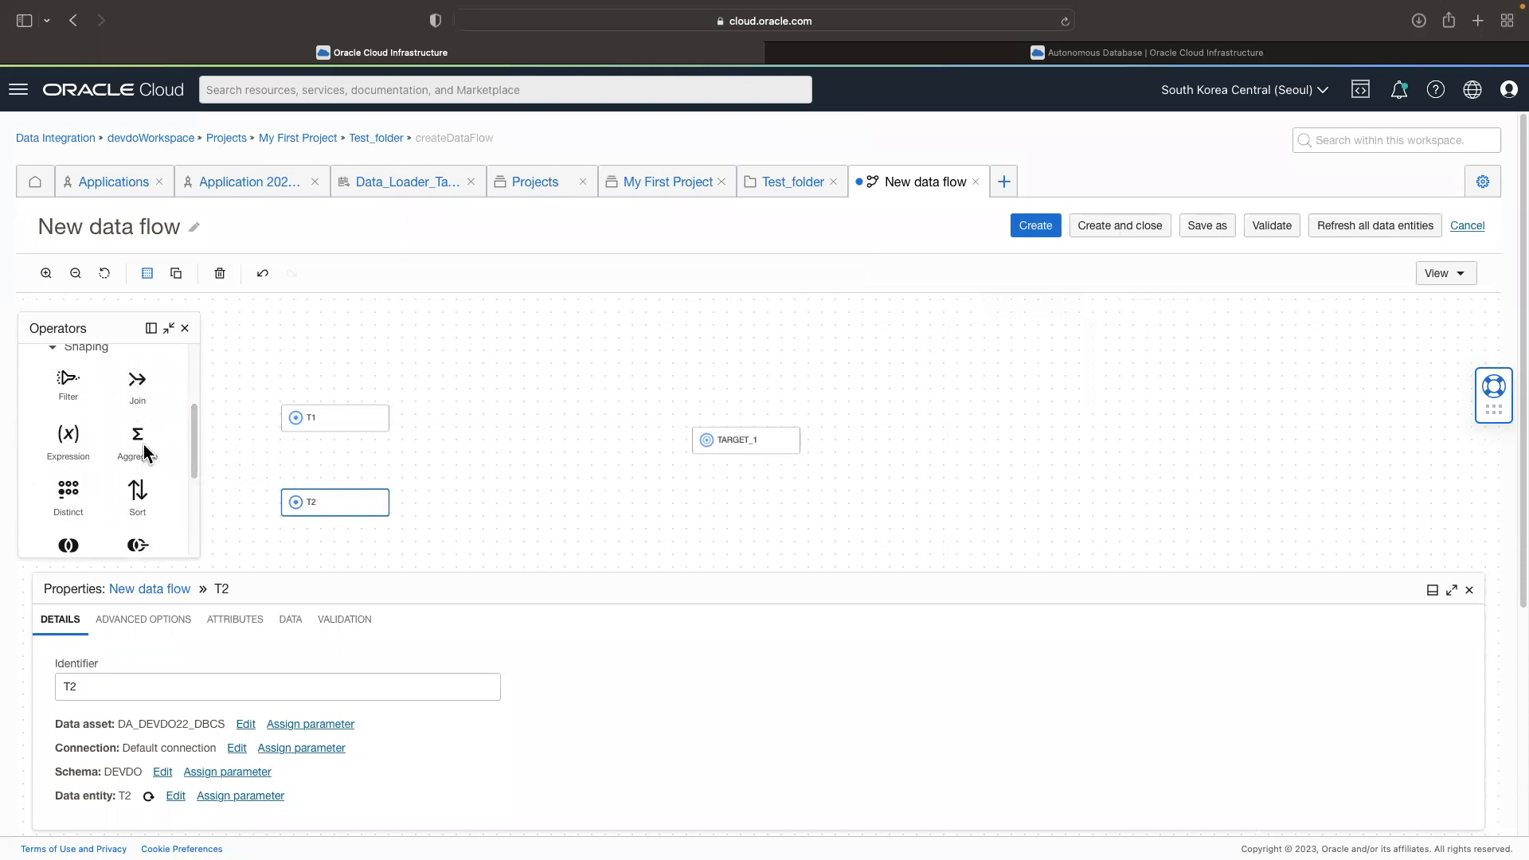
pyautogui.moveTo(192, 466)
pyautogui.mouseDown()
pyautogui.moveTo(194, 541)
pyautogui.moveTo(201, 451)
pyautogui.mouseUp()
pyautogui.moveTo(135, 408); pyautogui.dragTo(201, 419)
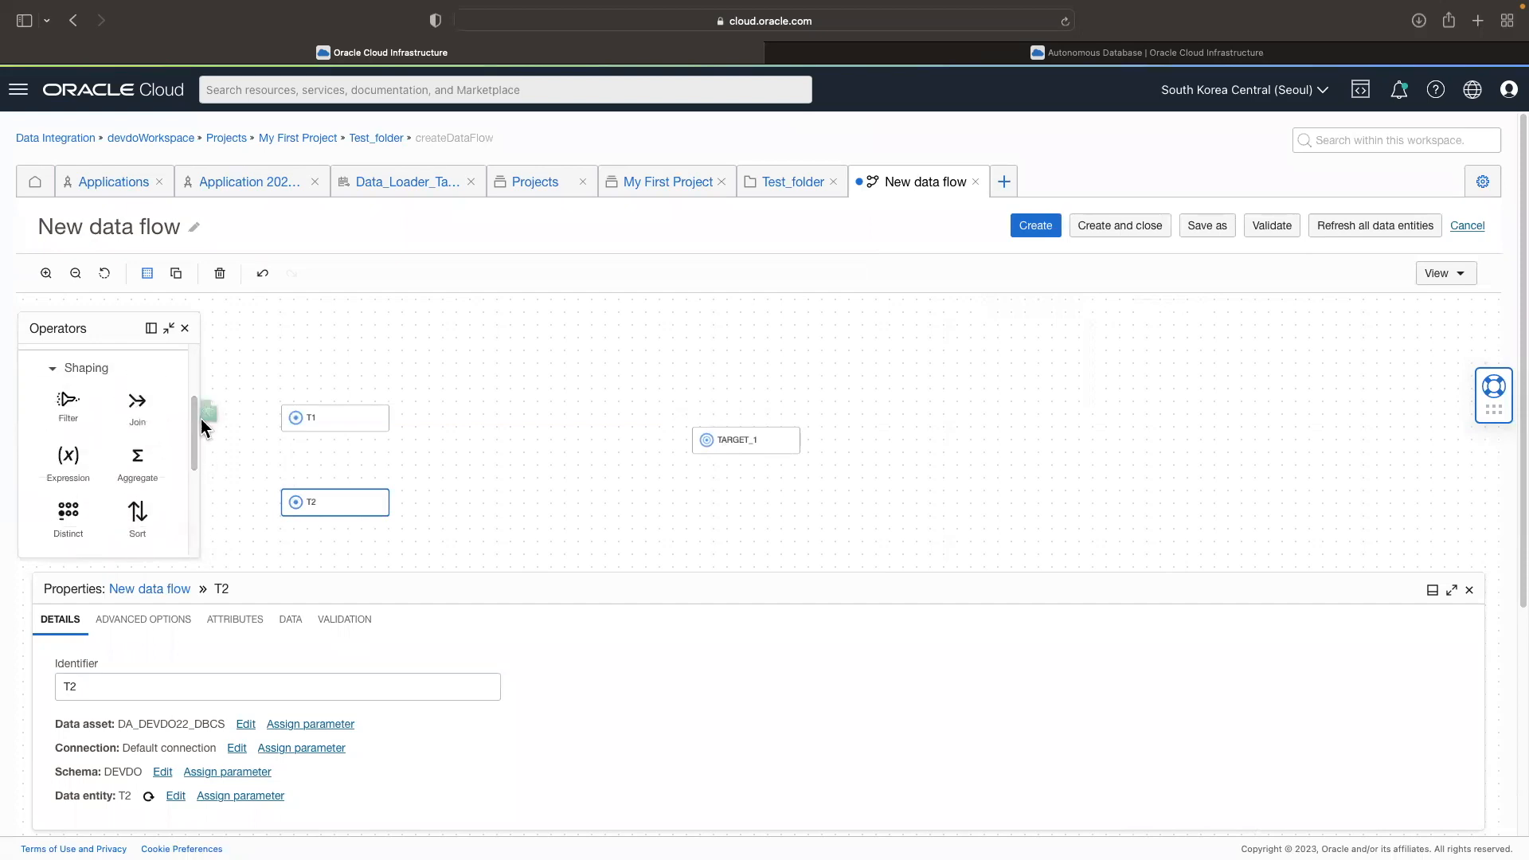
pyautogui.moveTo(488, 475); pyautogui.dragTo(482, 469)
pyautogui.moveTo(390, 419); pyautogui.dragTo(500, 469)
# Step: Create the join condition JOIN_1_1.T1.COL1 = JOIN_1_2.T2.COL1 for the JOIN_1 operator
pyautogui.scroll(-3, 547, 692)
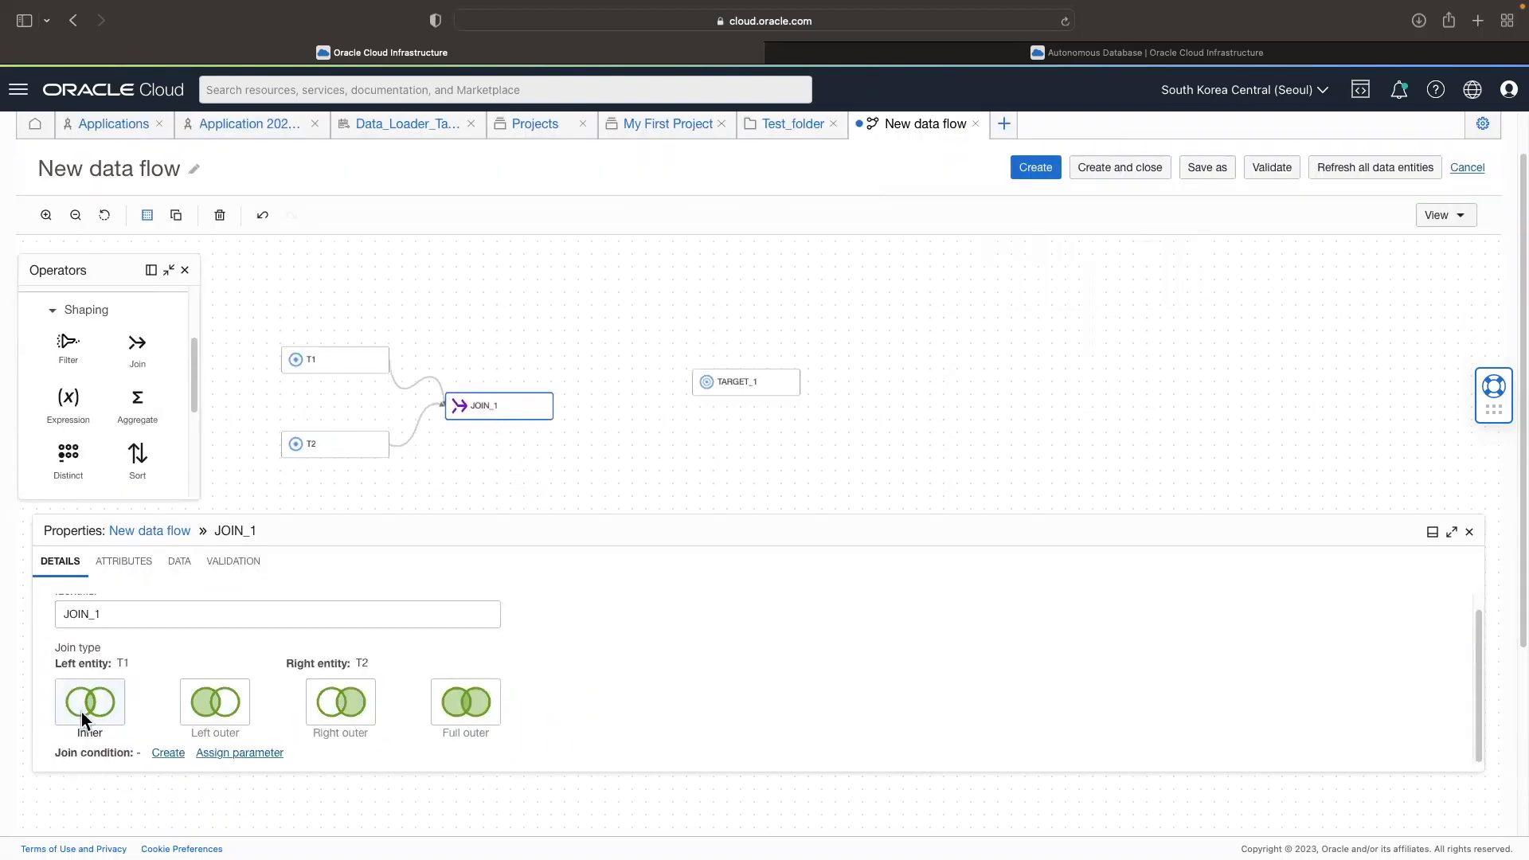
pyautogui.moveTo(53, 753); pyautogui.dragTo(125, 755)
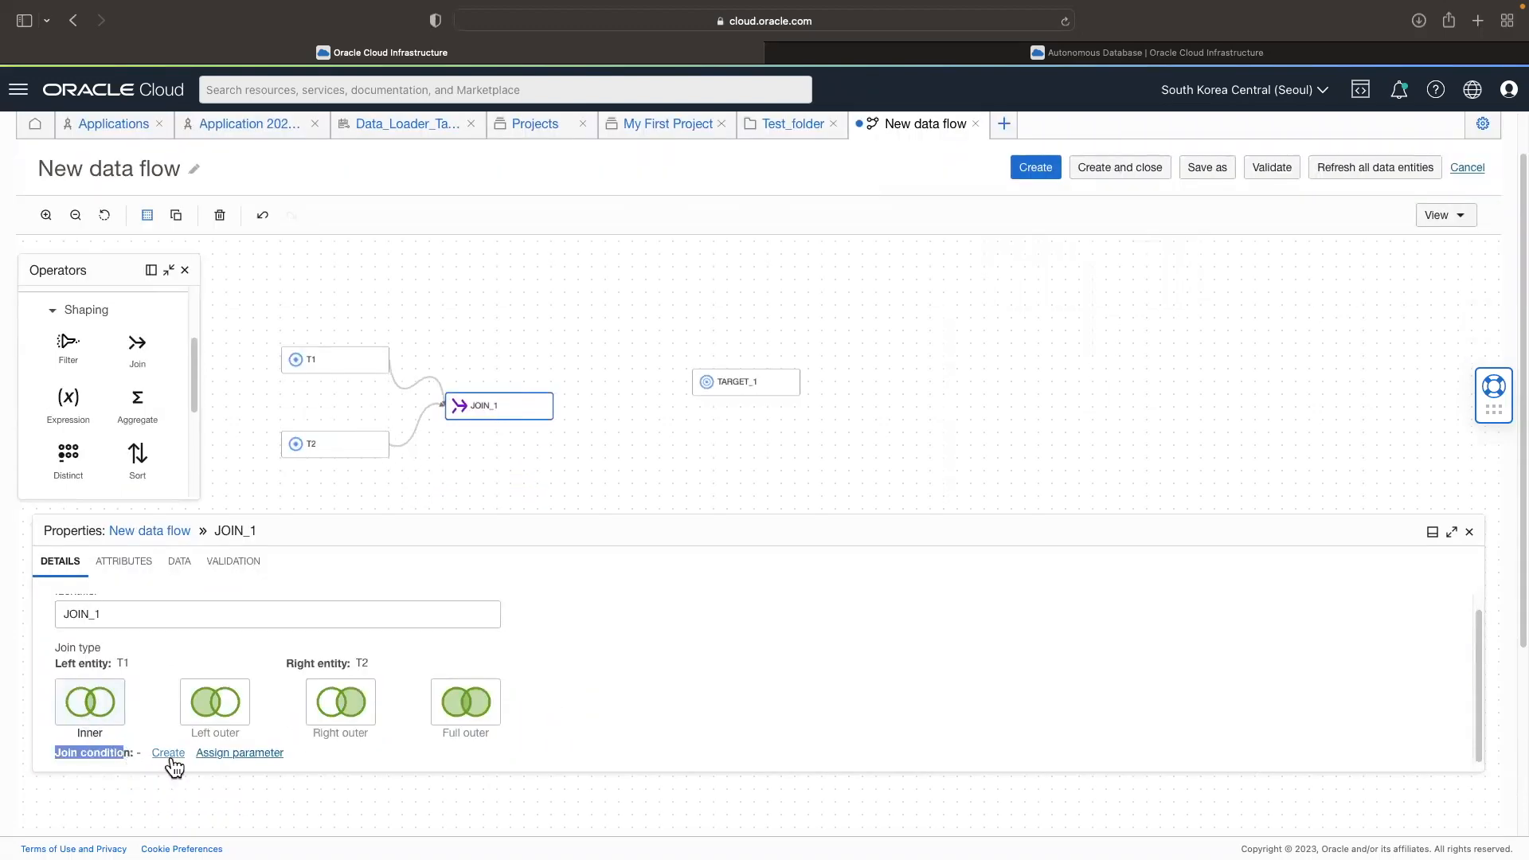
pyautogui.click(169, 757)
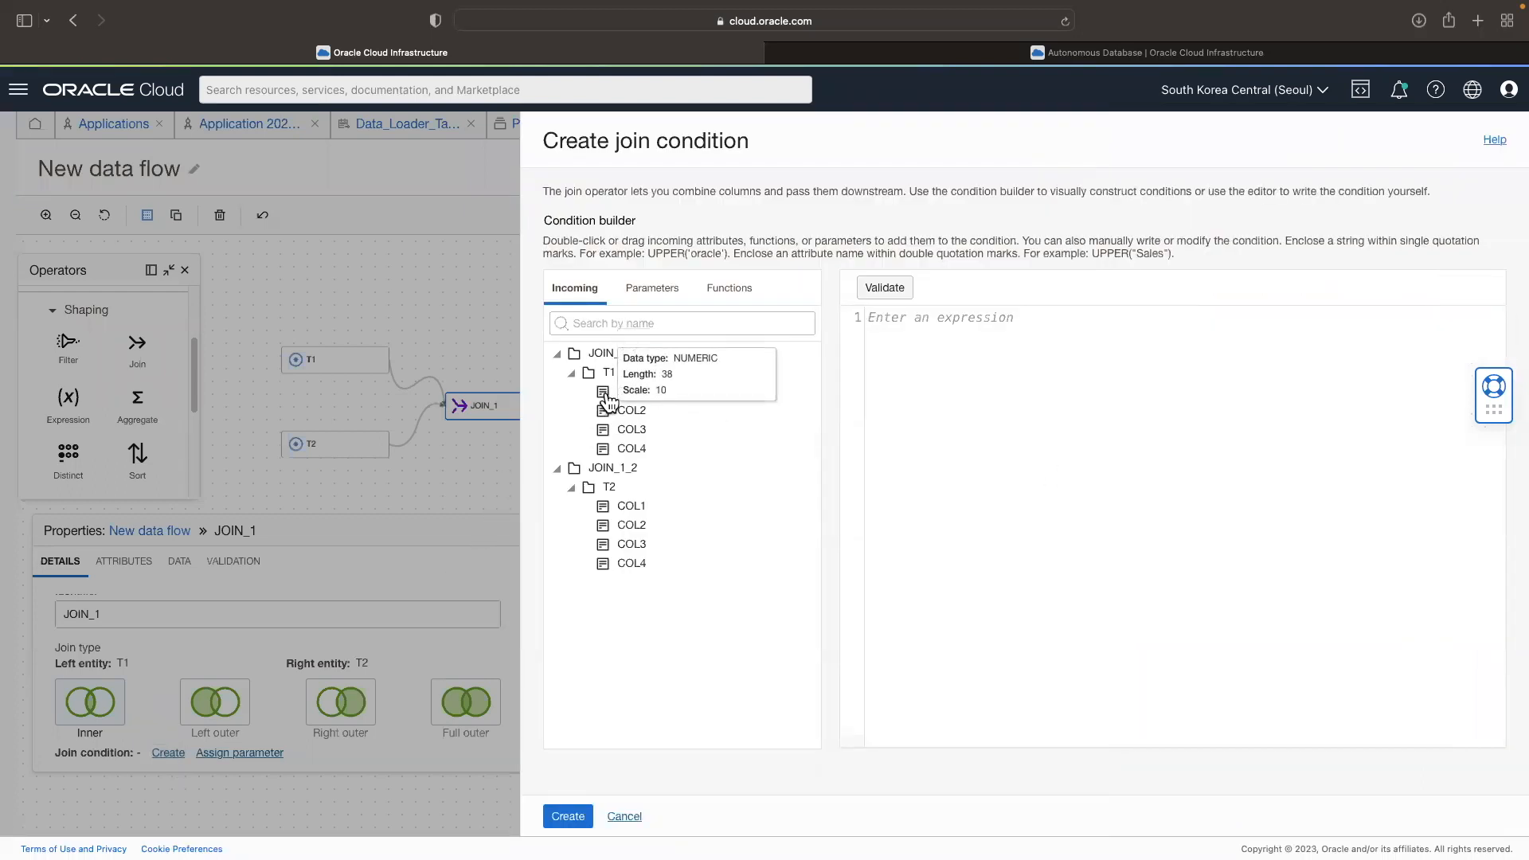
pyautogui.moveTo(610, 402); pyautogui.dragTo(884, 372)
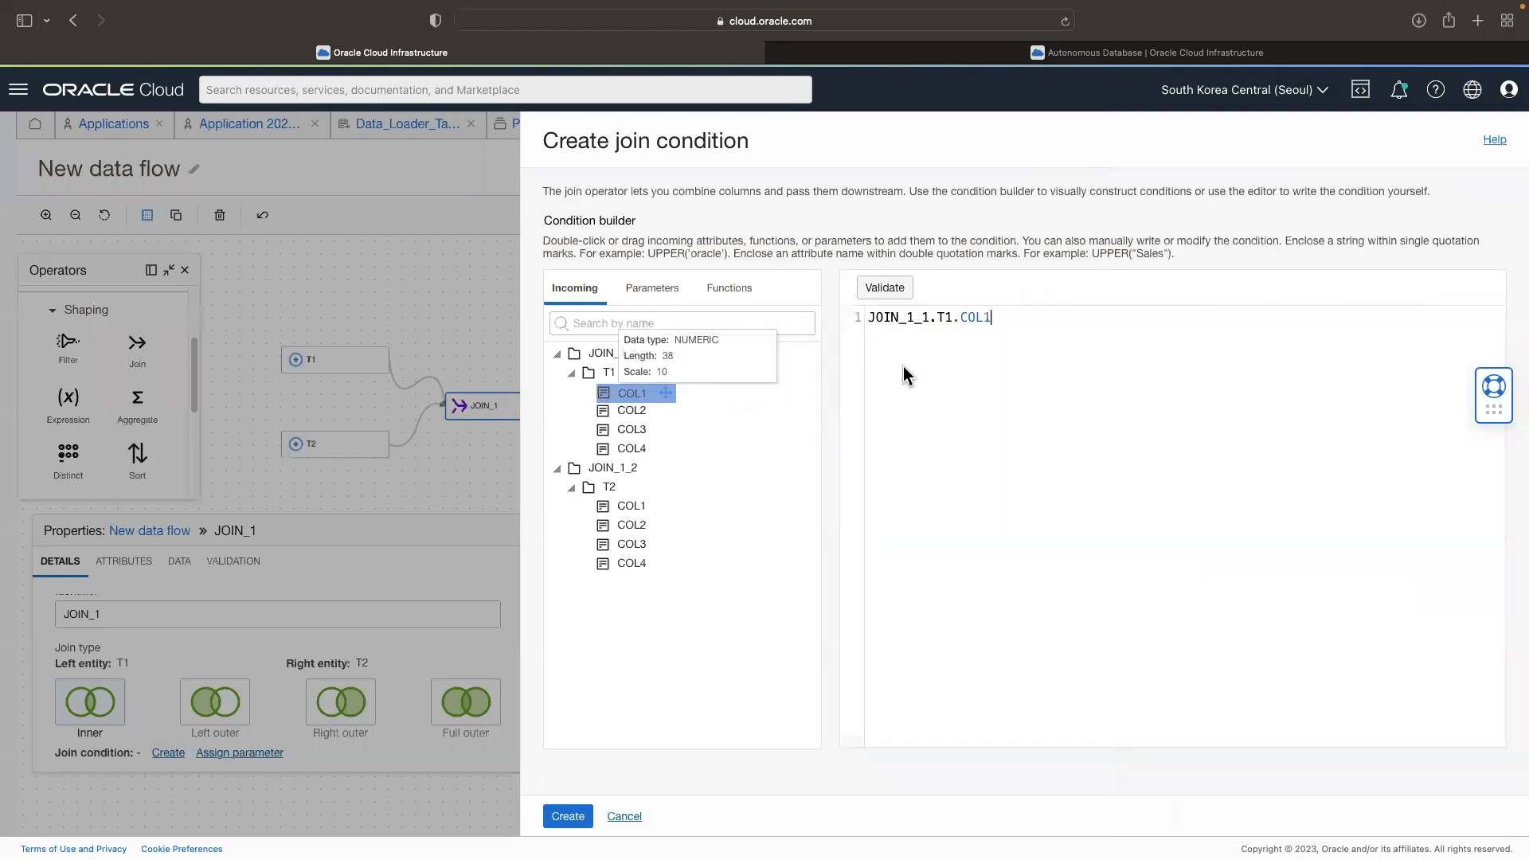
pyautogui.write('=')
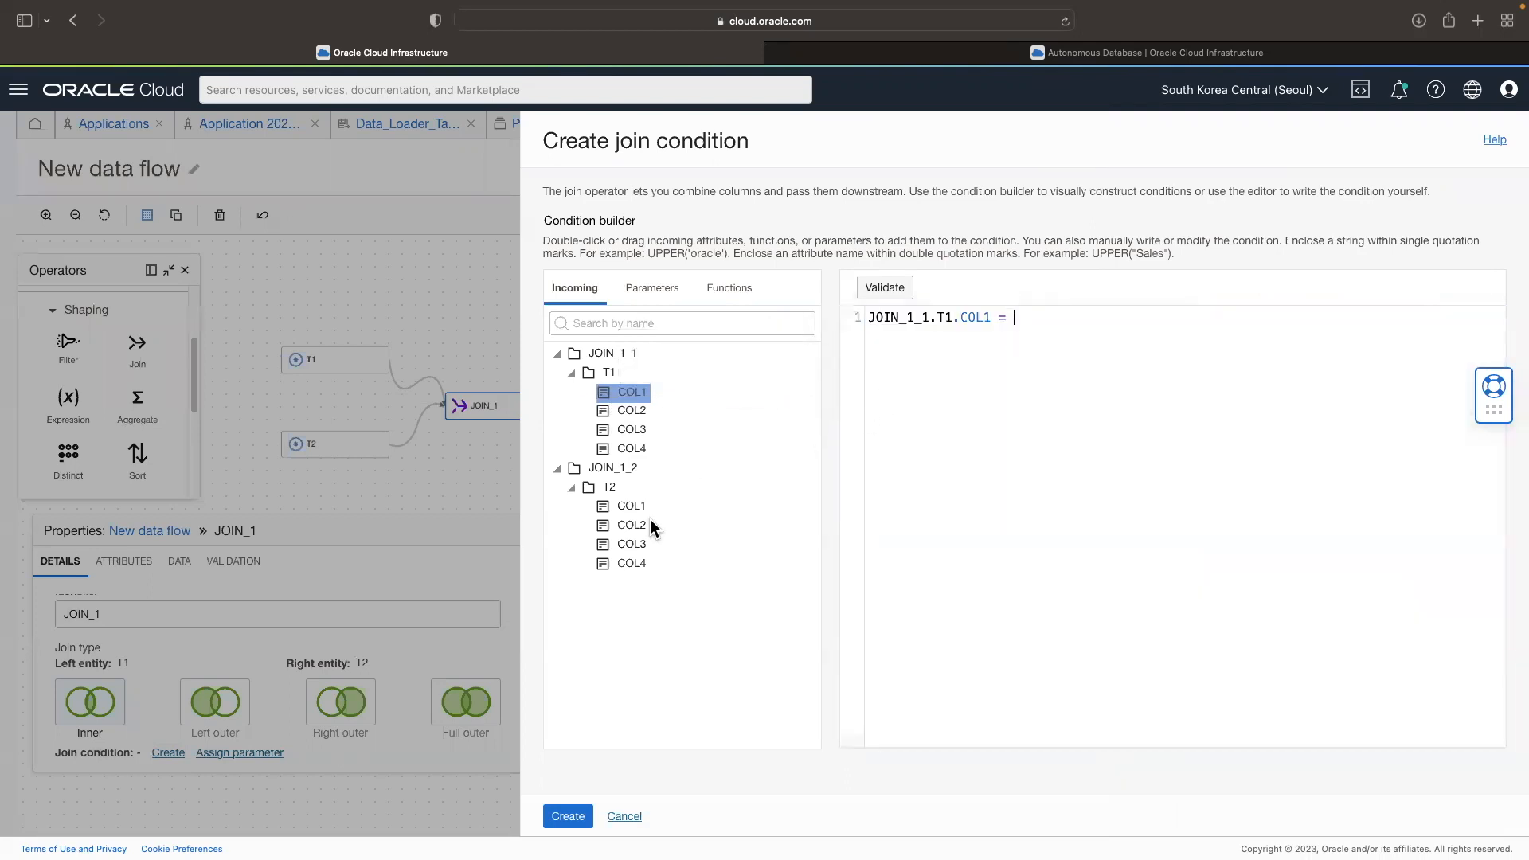
pyautogui.moveTo(629, 510); pyautogui.dragTo(1092, 358)
pyautogui.click(584, 819)
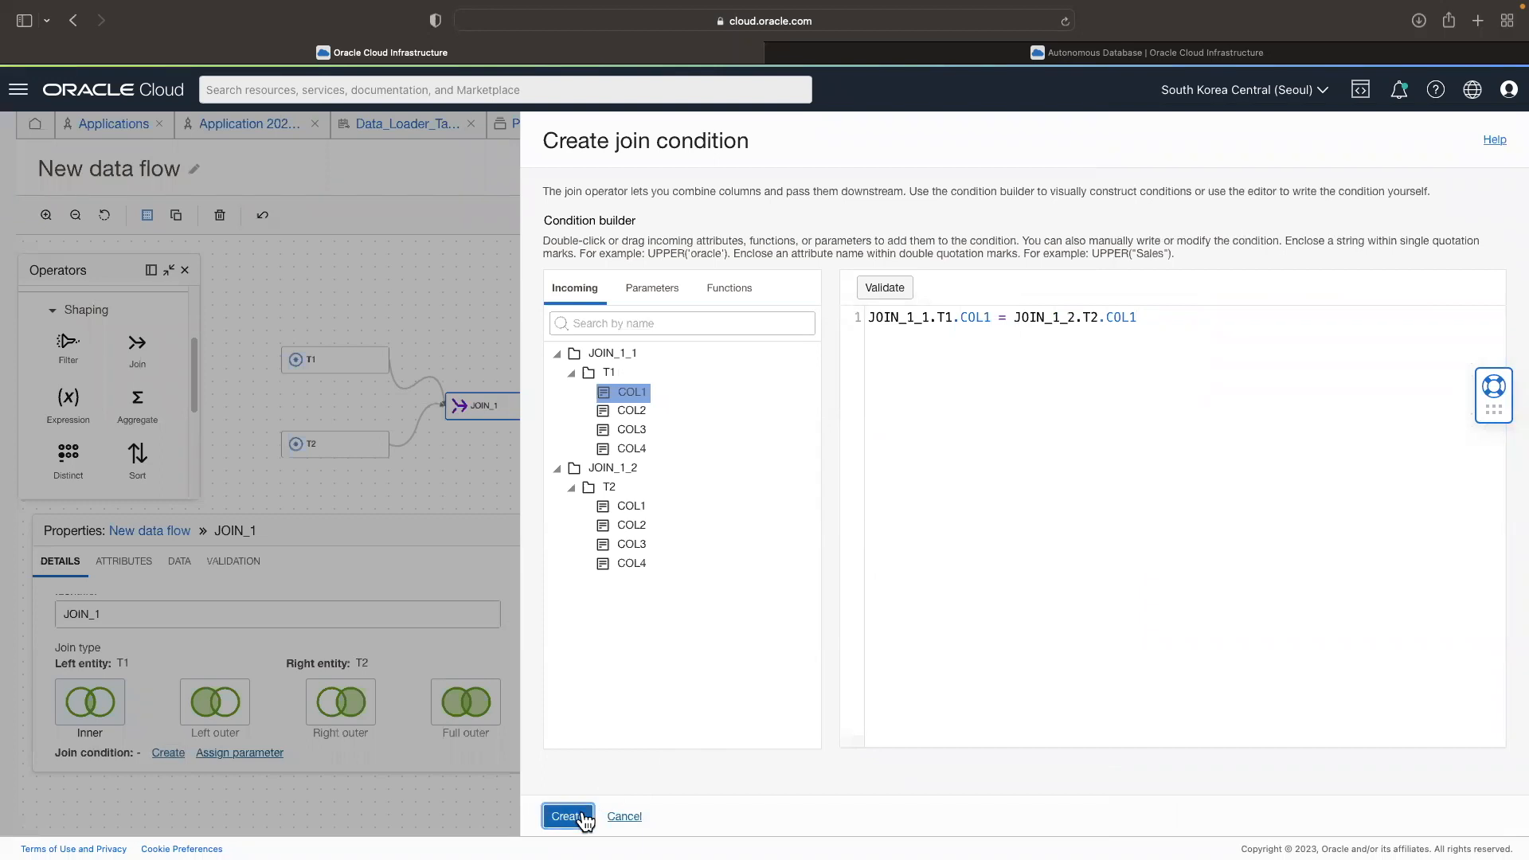
# Step: Place an Aggregate operator between JOIN_1 and TARGET_1 and connect JOIN_1 to it
pyautogui.moveTo(516, 414); pyautogui.dragTo(527, 405)
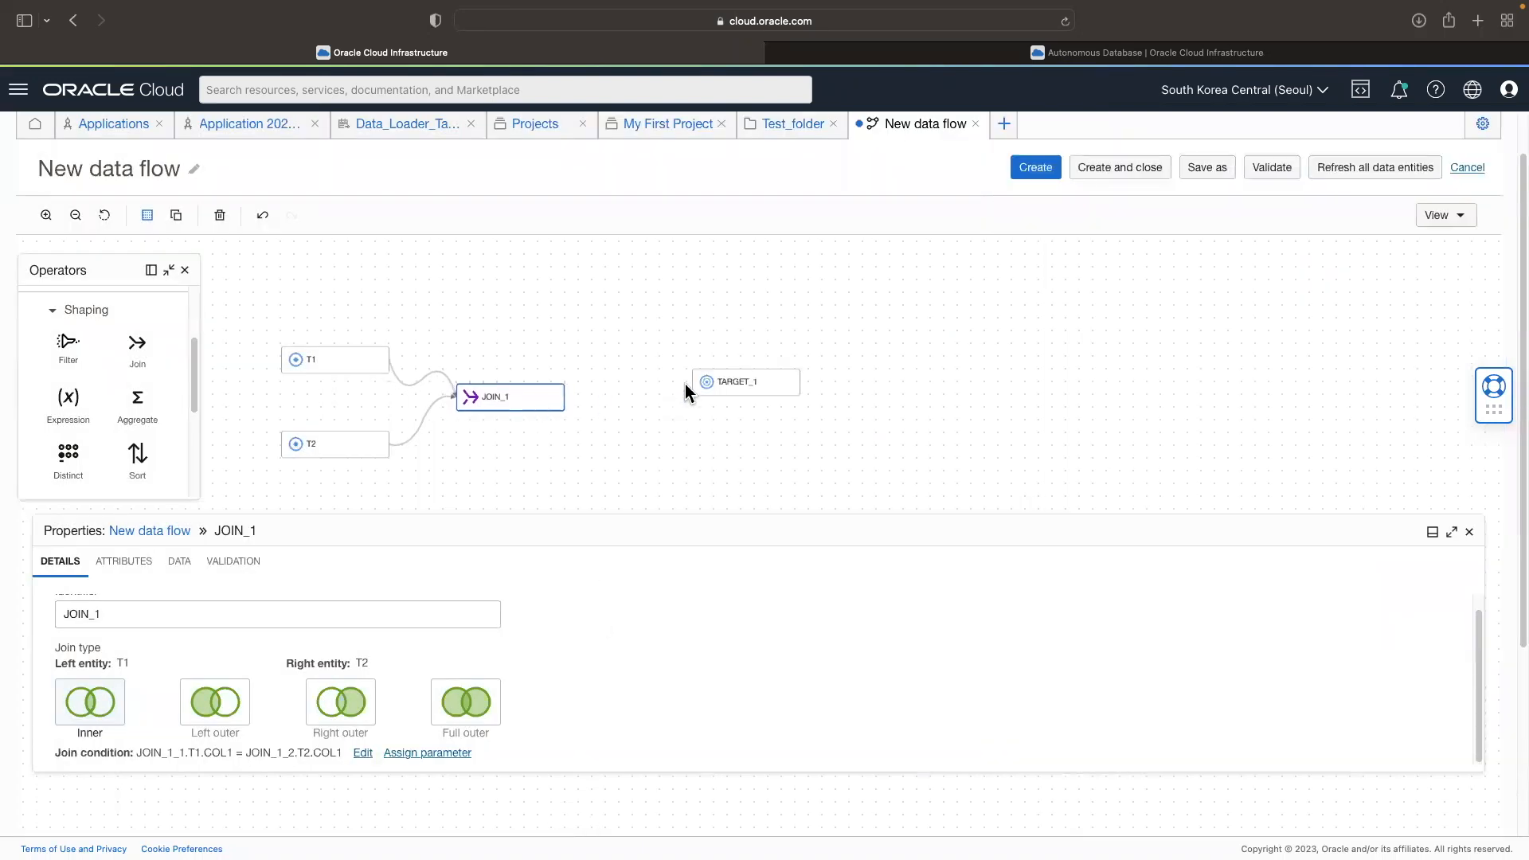
pyautogui.moveTo(739, 387); pyautogui.dragTo(752, 390)
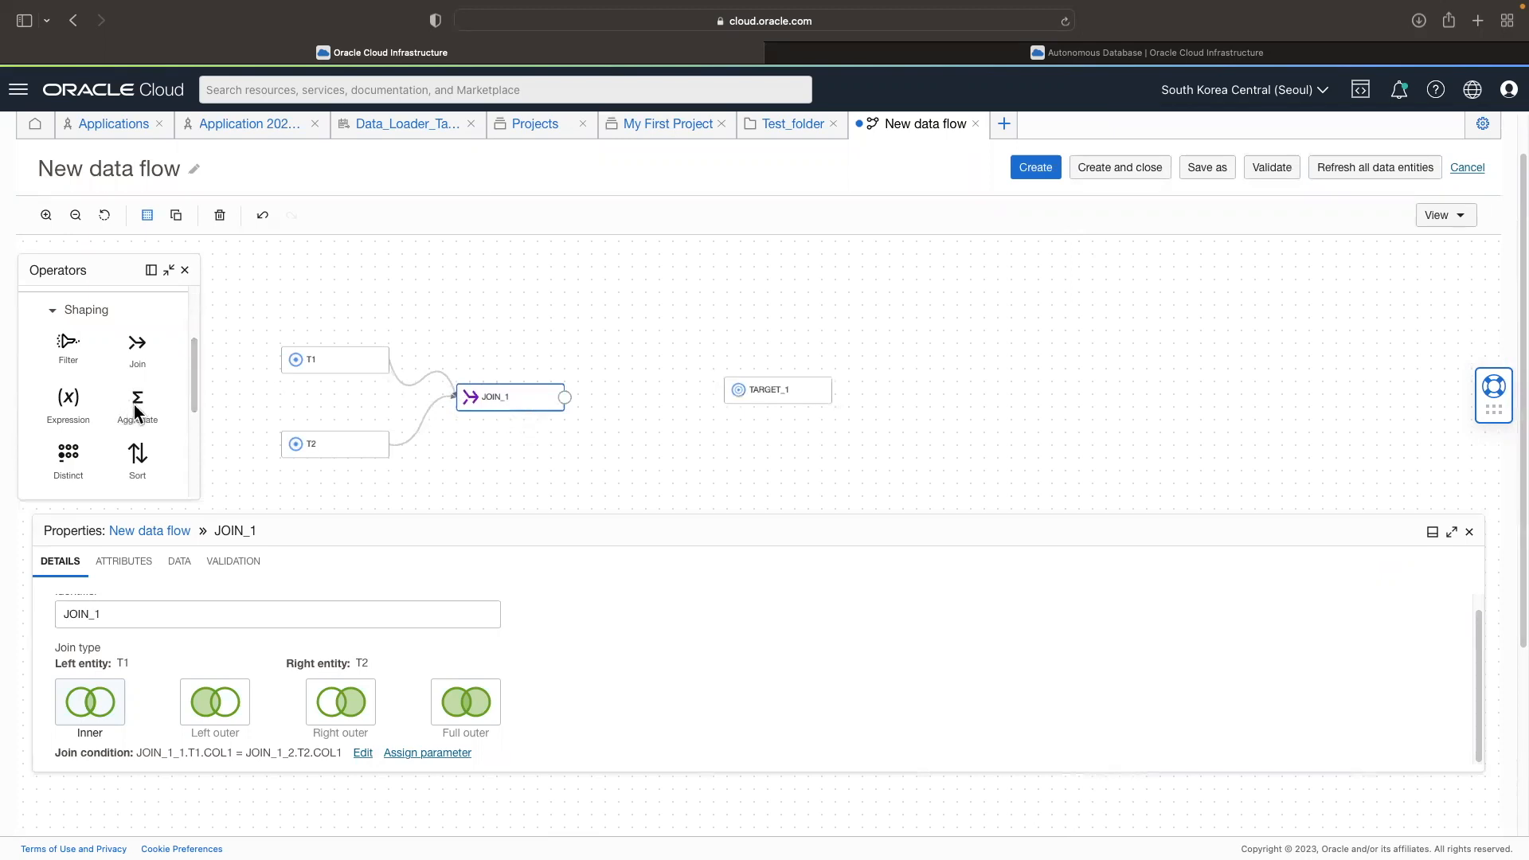
pyautogui.moveTo(647, 399); pyautogui.dragTo(673, 404)
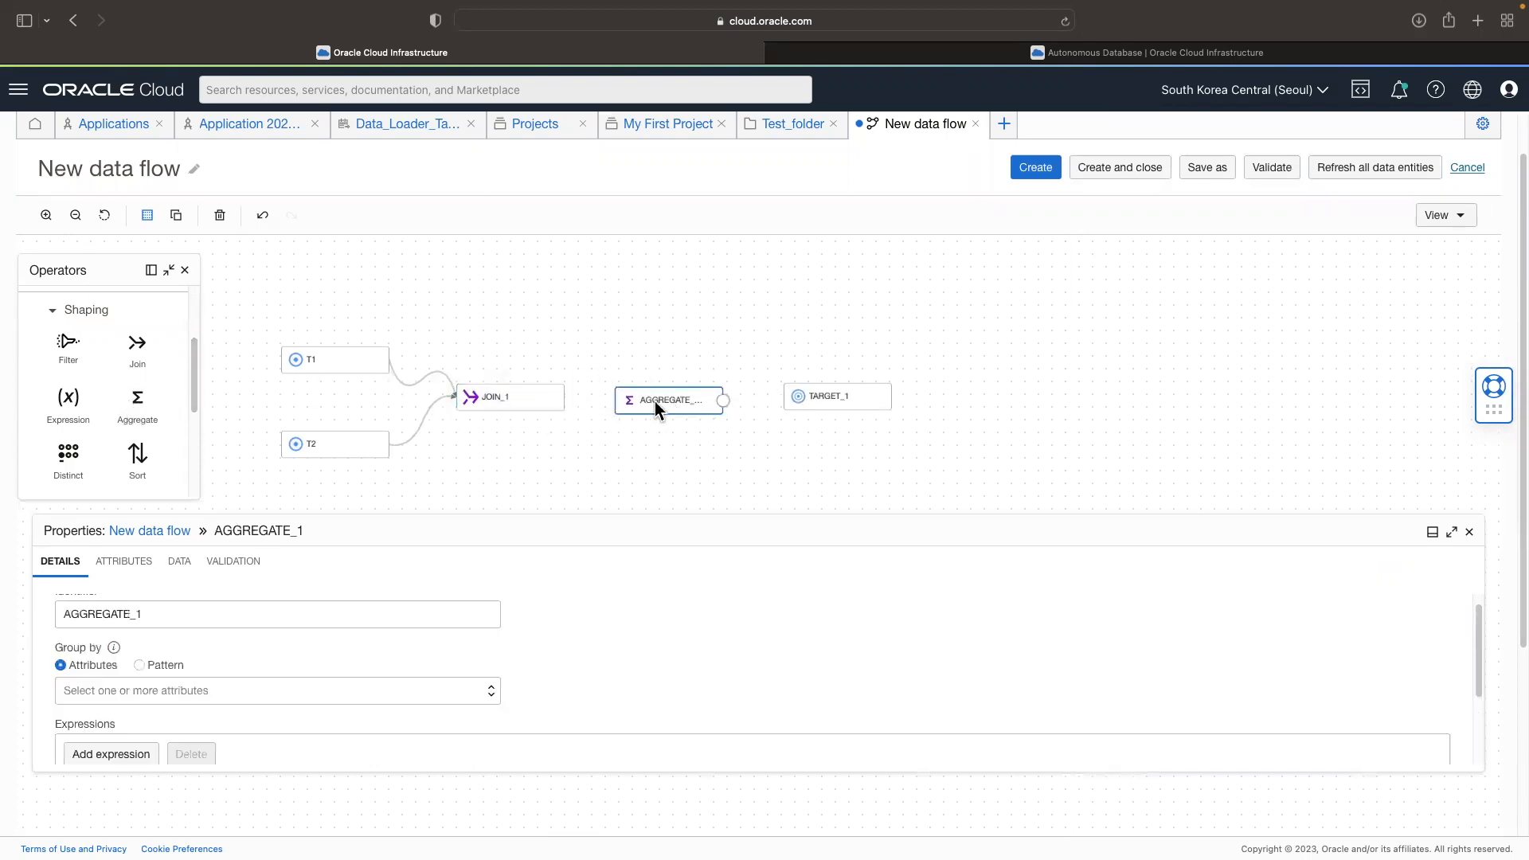
pyautogui.click(563, 401)
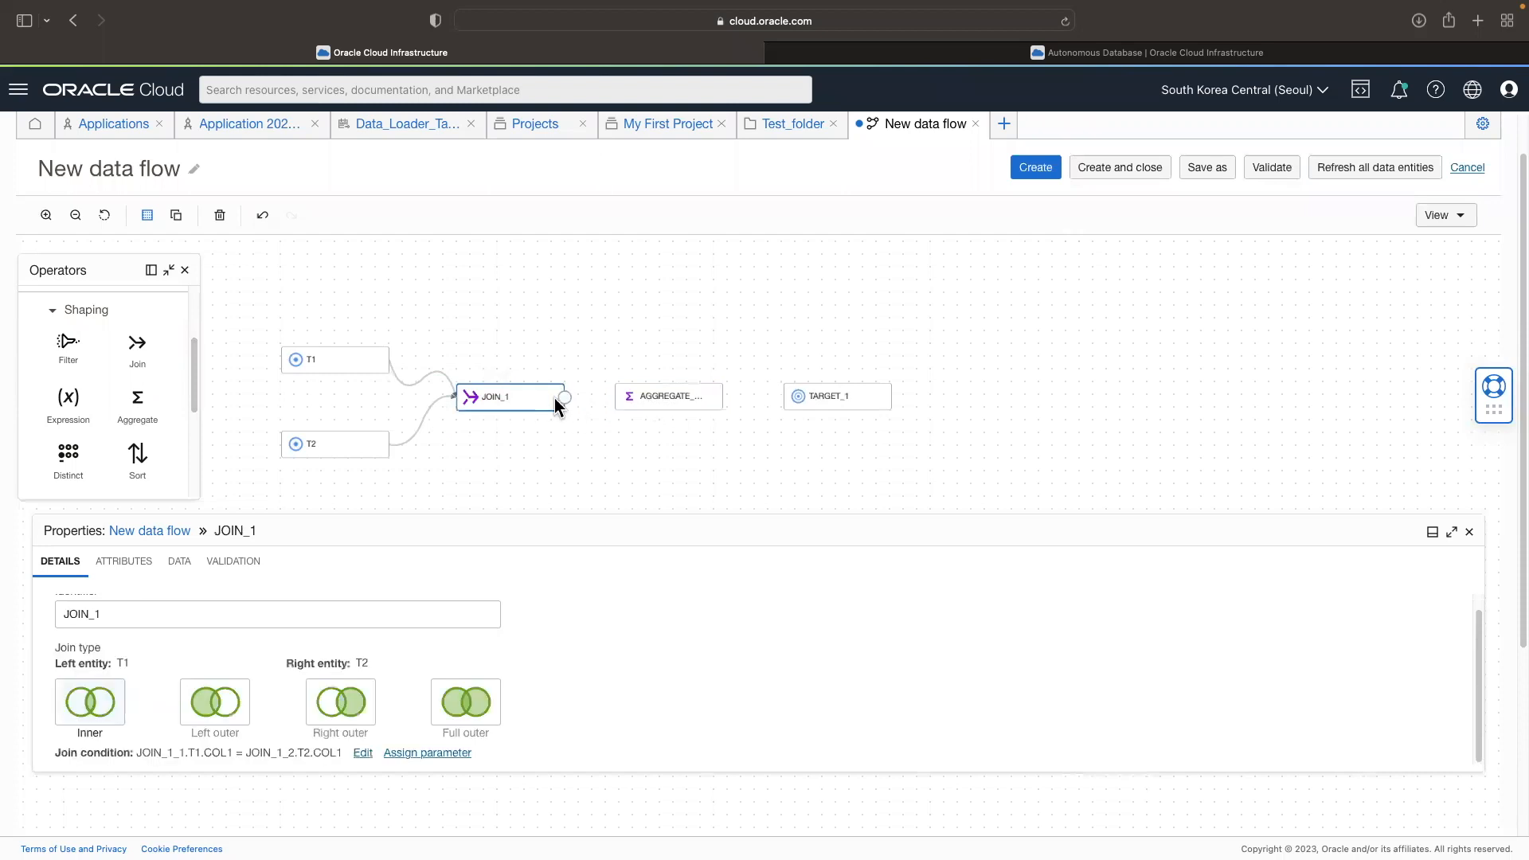
pyautogui.click(650, 401)
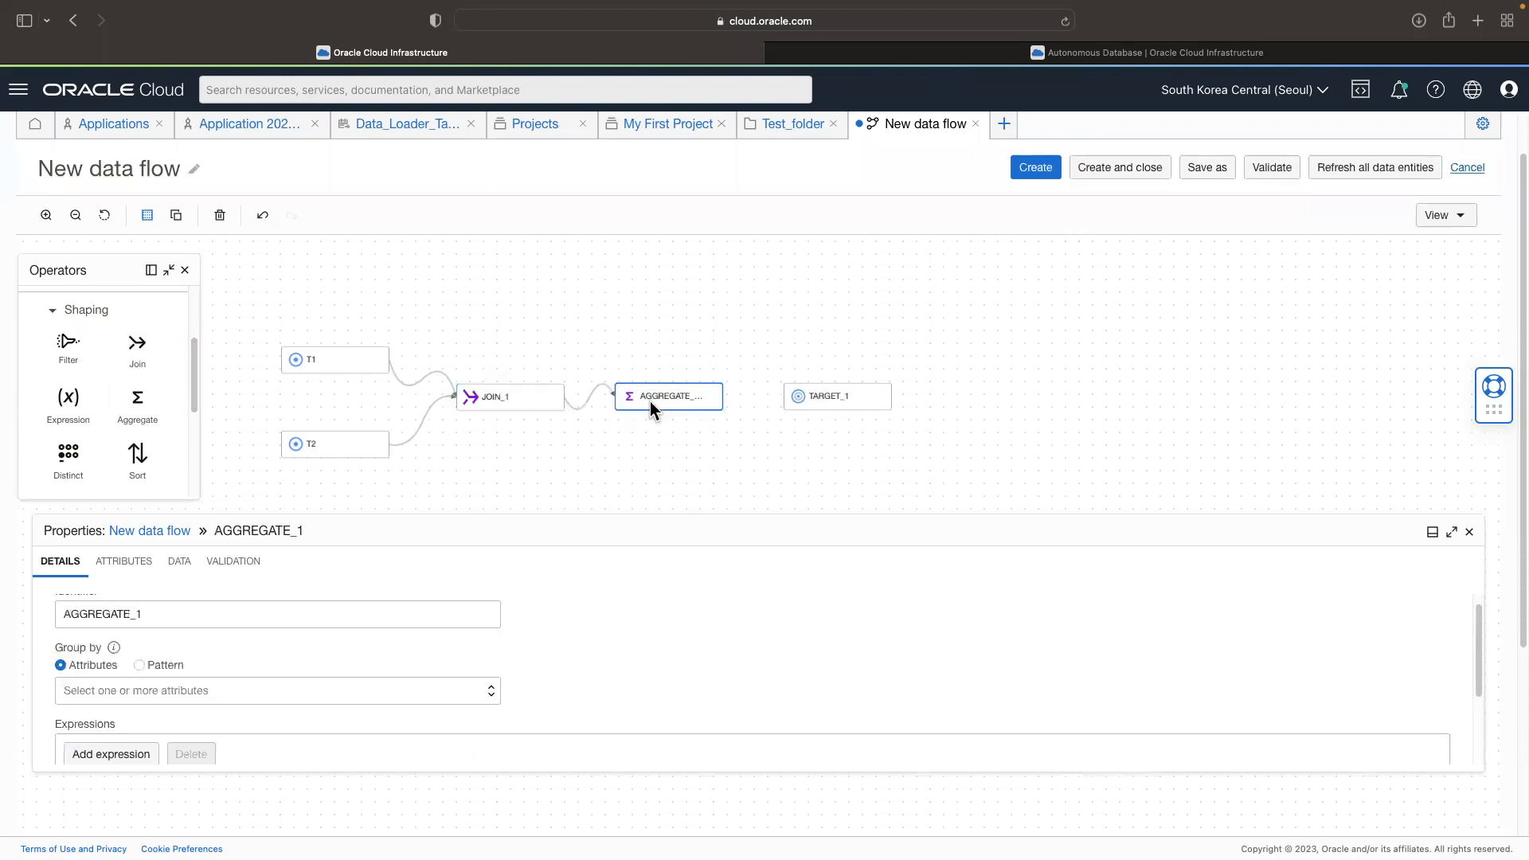
# Step: Group the AGGREGATE_1 operator by attribute T1.COL1 and start adding an expression to it
pyautogui.scroll(-2, 186, 618)
pyautogui.click(186, 581)
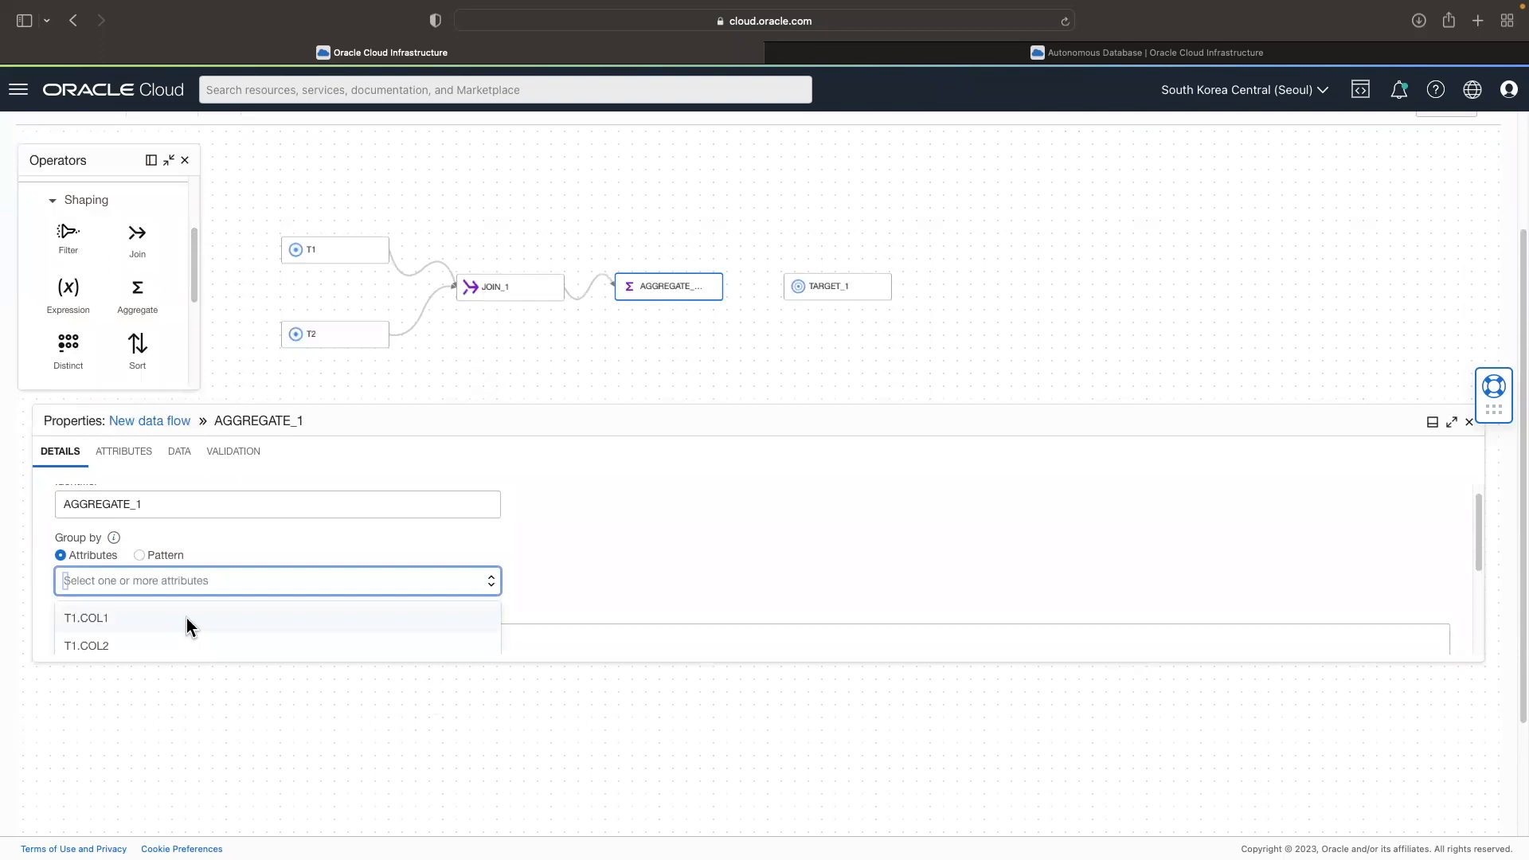
pyautogui.click(186, 618)
pyautogui.scroll(-2, 574, 614)
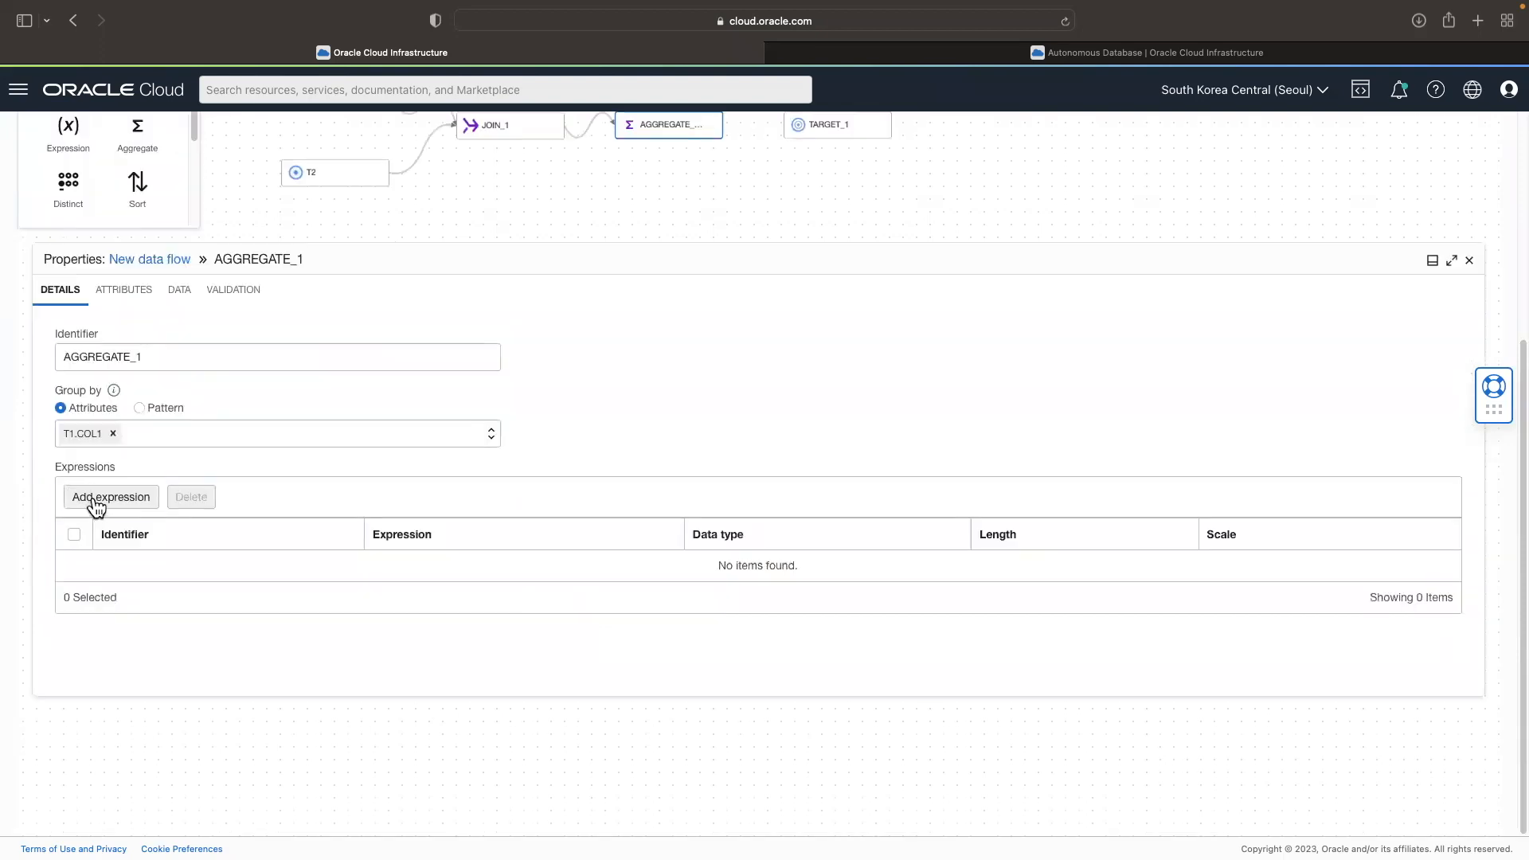
pyautogui.click(112, 502)
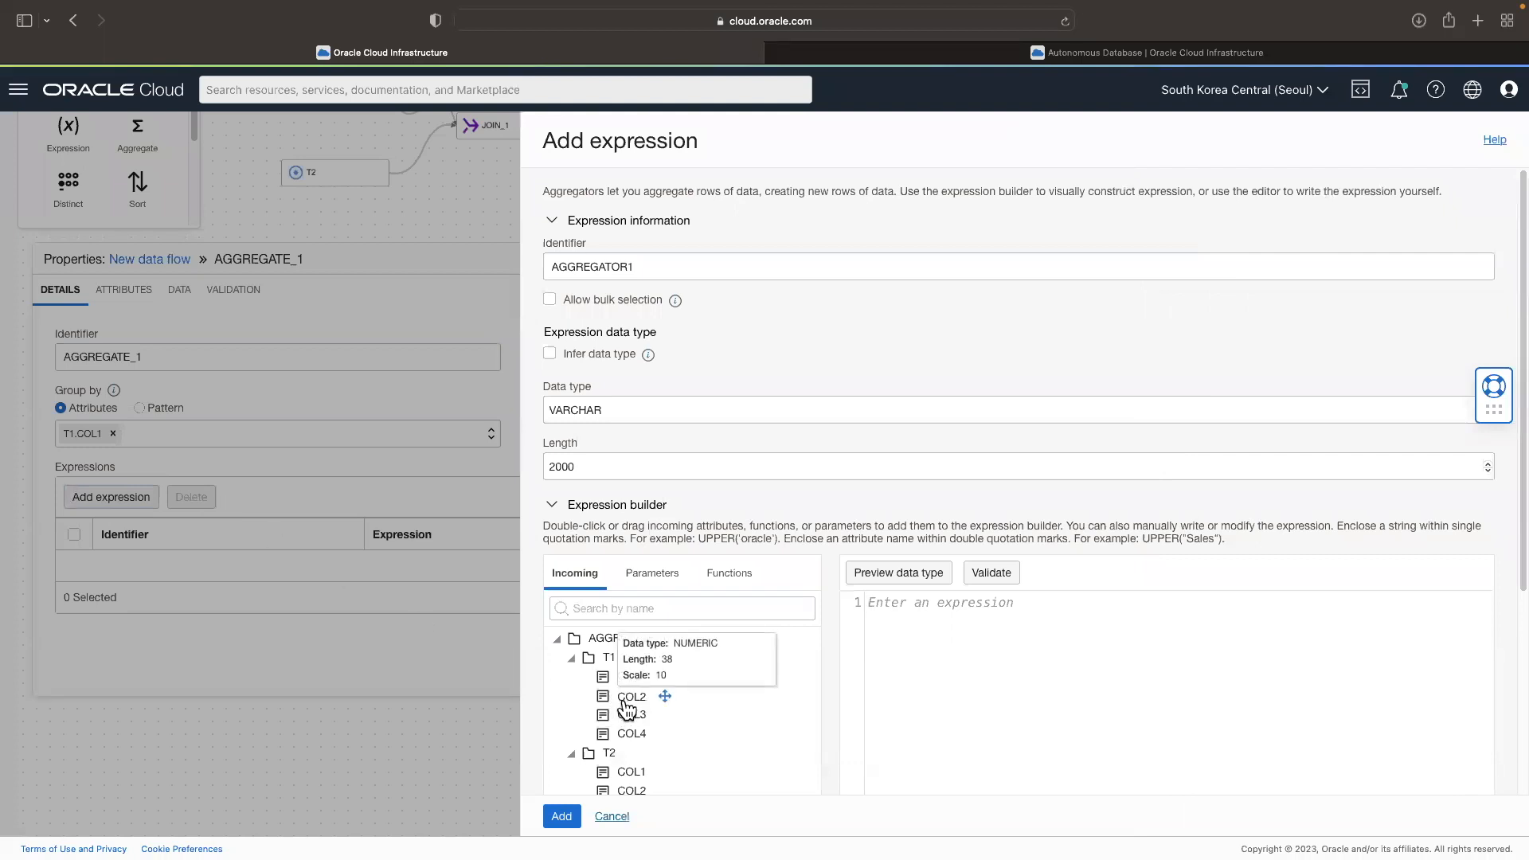
# Step: Write the expression sum(AGGREGATE_1.T1.COL2) in the expression builder
pyautogui.moveTo(626, 707); pyautogui.dragTo(969, 648)
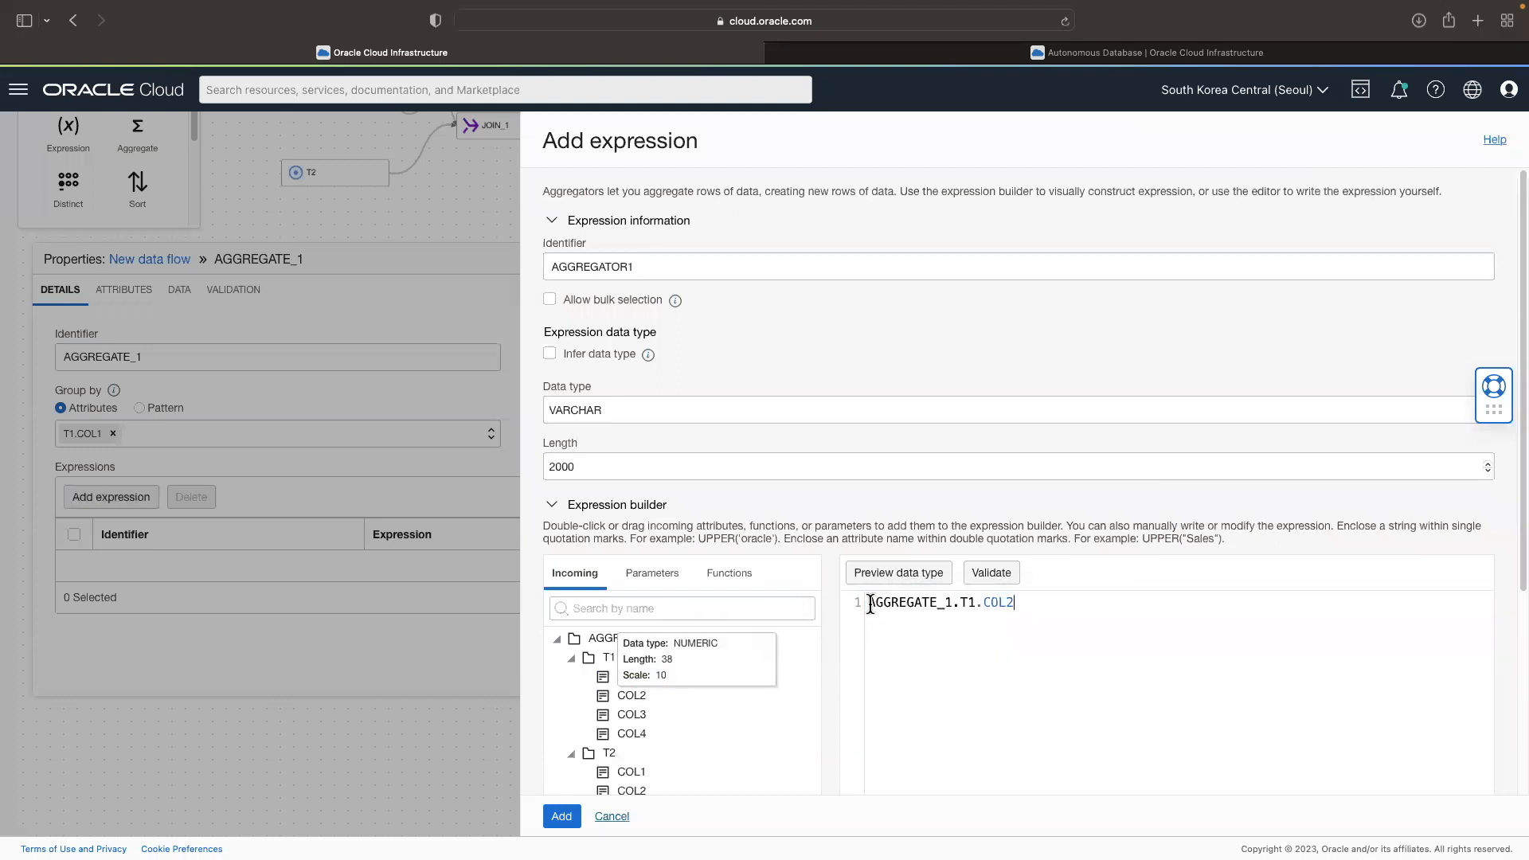
pyautogui.write('sum')
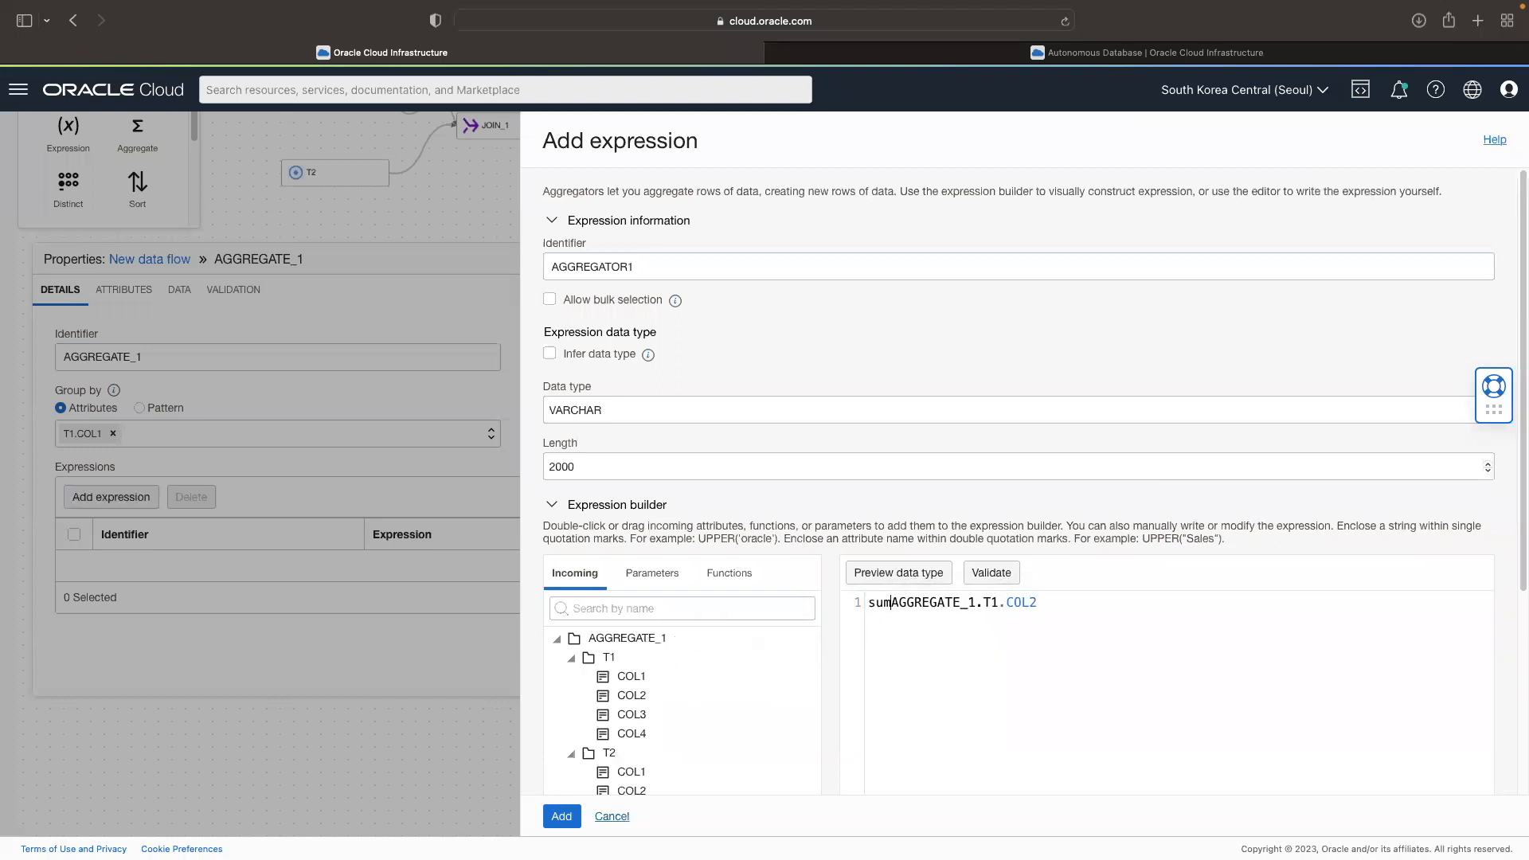
pyautogui.write('(')
pyautogui.press('End')
# Step: Find the SUM aggregator function, append it to the expression and clear its numeric placeholder
pyautogui.click(733, 579)
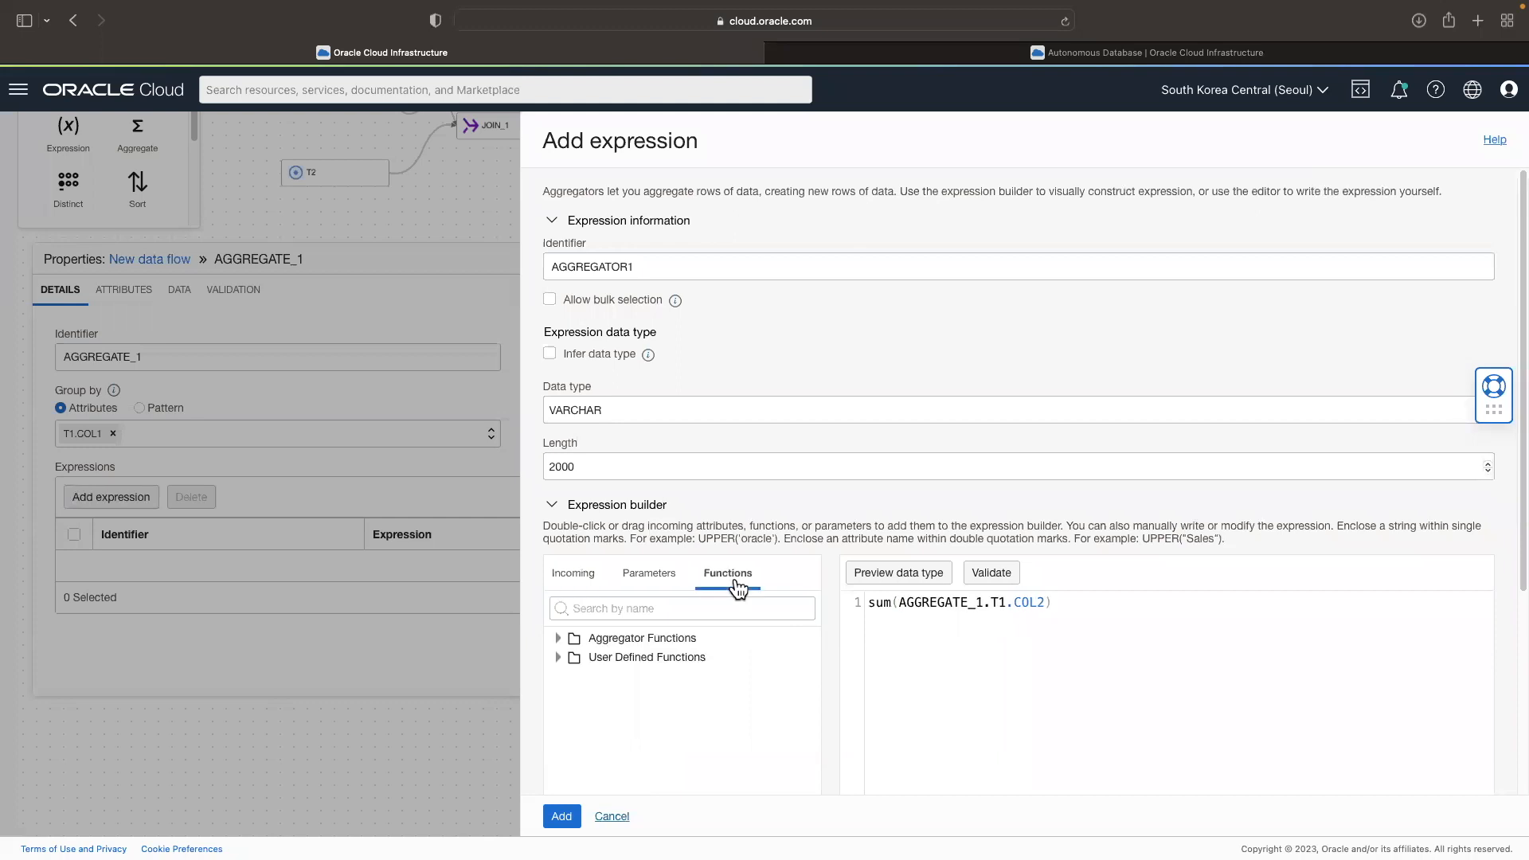
pyautogui.click(611, 608)
pyautogui.write('sun')
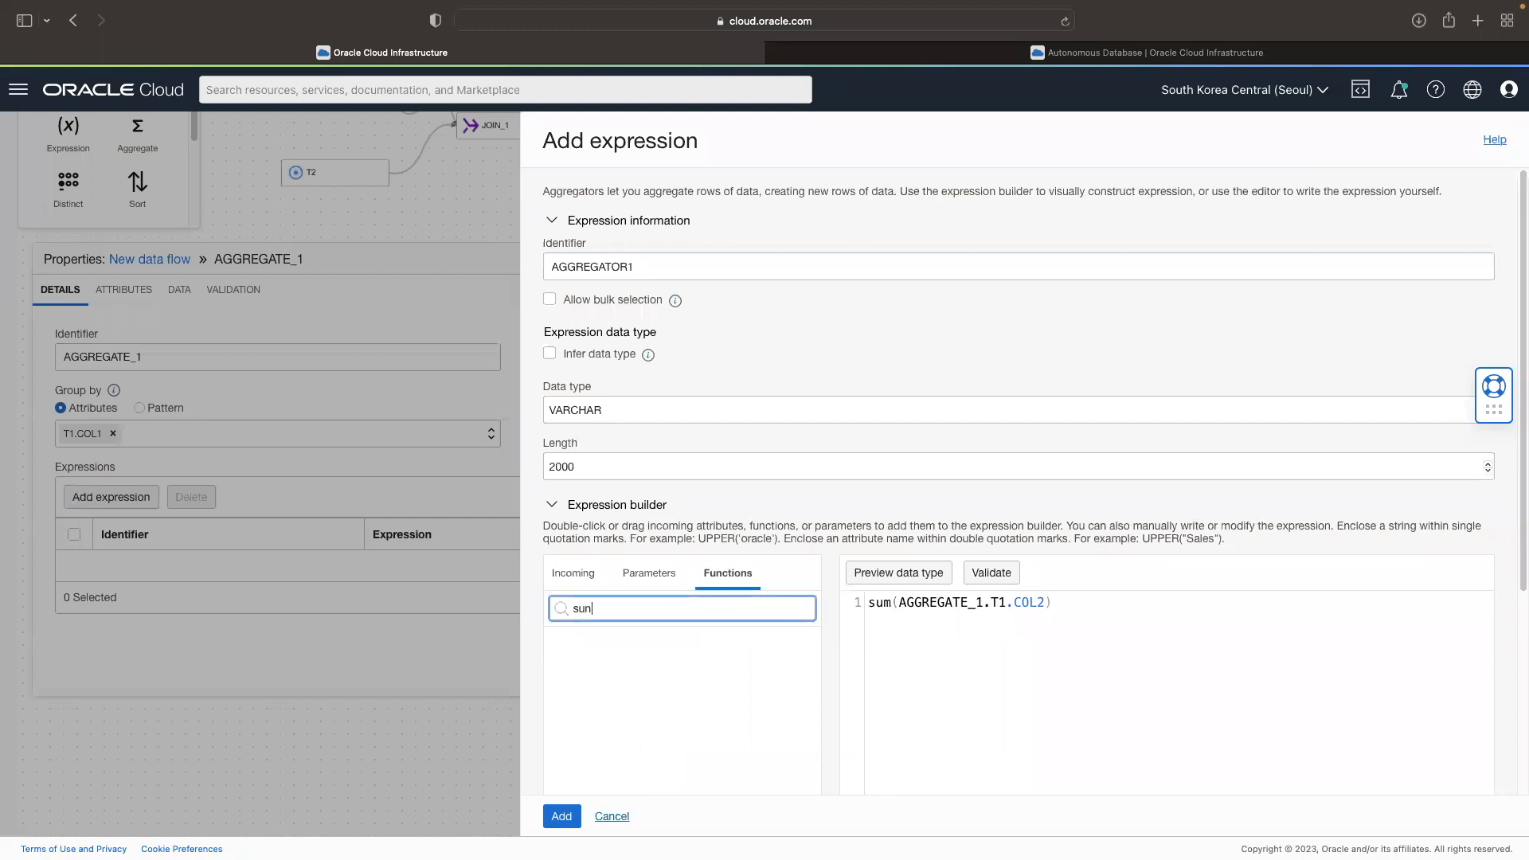
pyautogui.press('BackSpace')
pyautogui.write('m')
pyautogui.moveTo(638, 657); pyautogui.dragTo(947, 691)
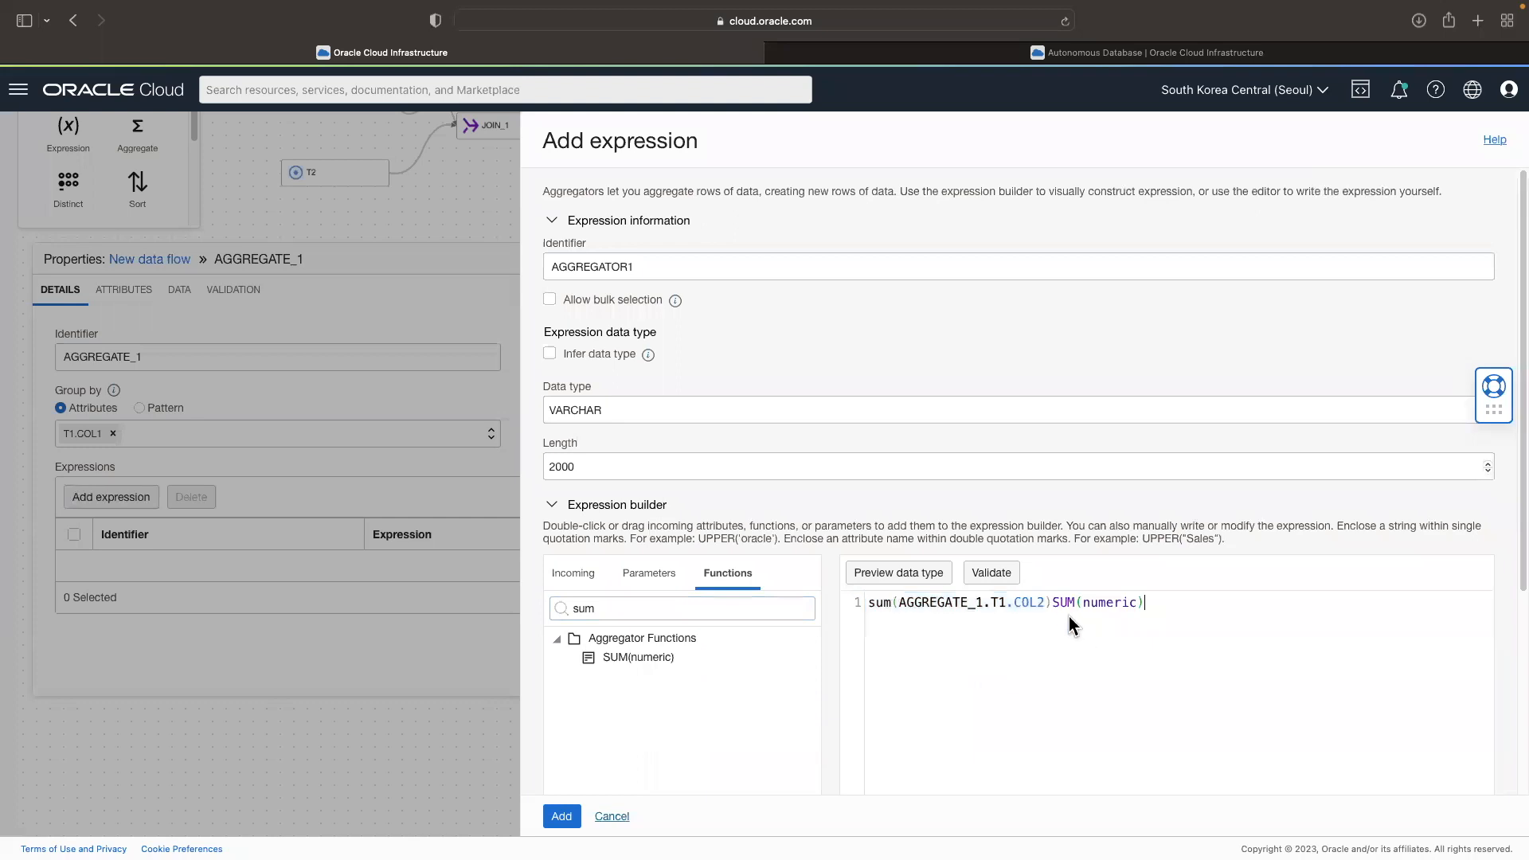
pyautogui.doubleClick(1100, 603)
pyautogui.press('BackSpace')
# Step: Fill the SUM function's argument with AGGREGATE_1.T1.COL2+AGGREGATE_1.T2.COL2 from the incoming attributes
pyautogui.click(574, 574)
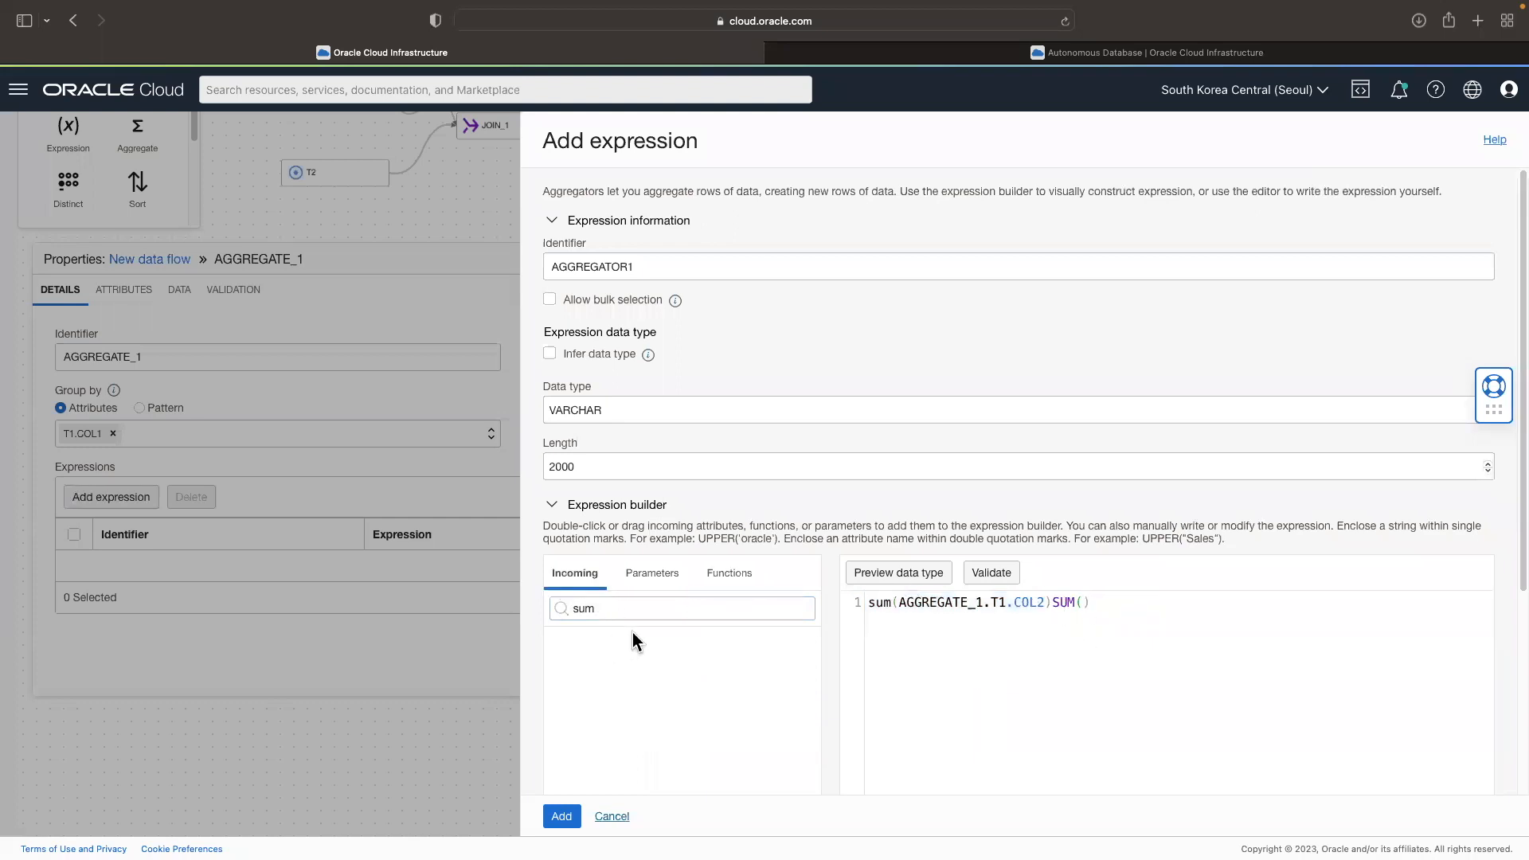
pyautogui.doubleClick(617, 609)
pyautogui.press('BackSpace')
pyautogui.moveTo(631, 676); pyautogui.dragTo(1089, 656)
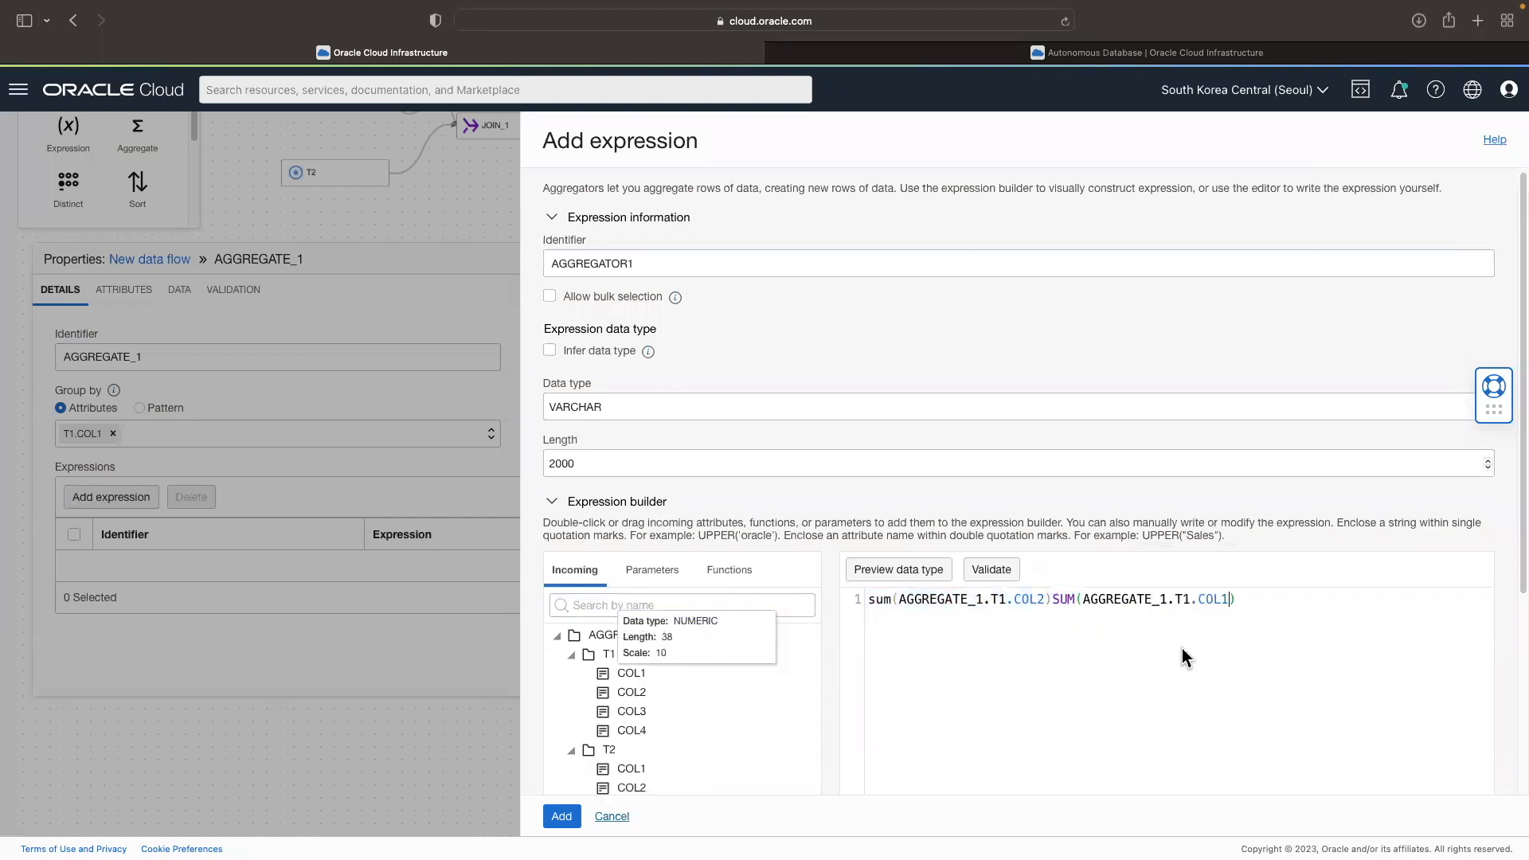
pyautogui.write('+')
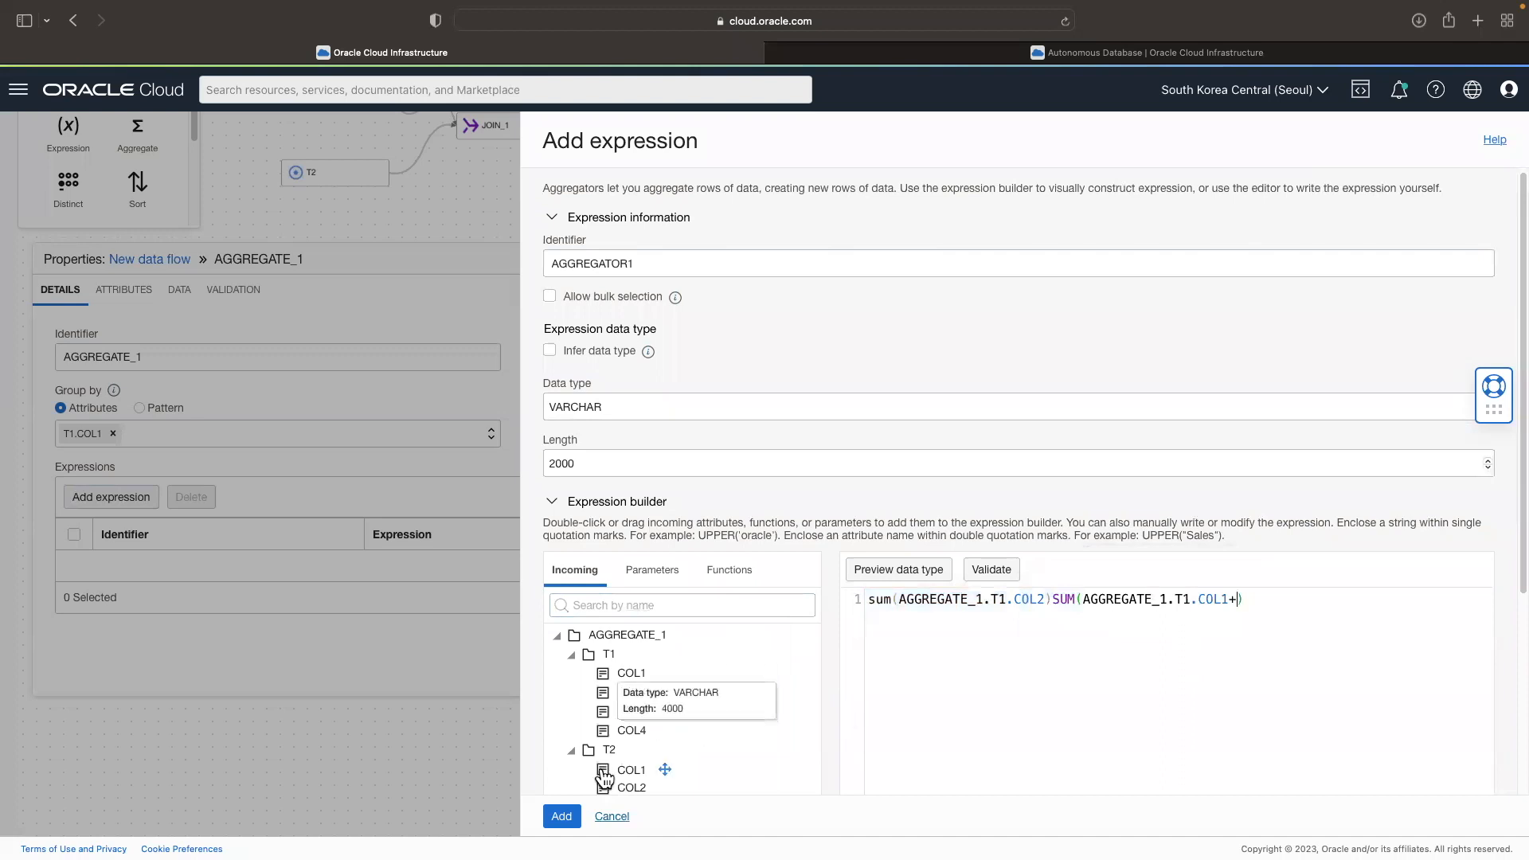
pyautogui.click(1231, 599)
pyautogui.press('BackSpace')
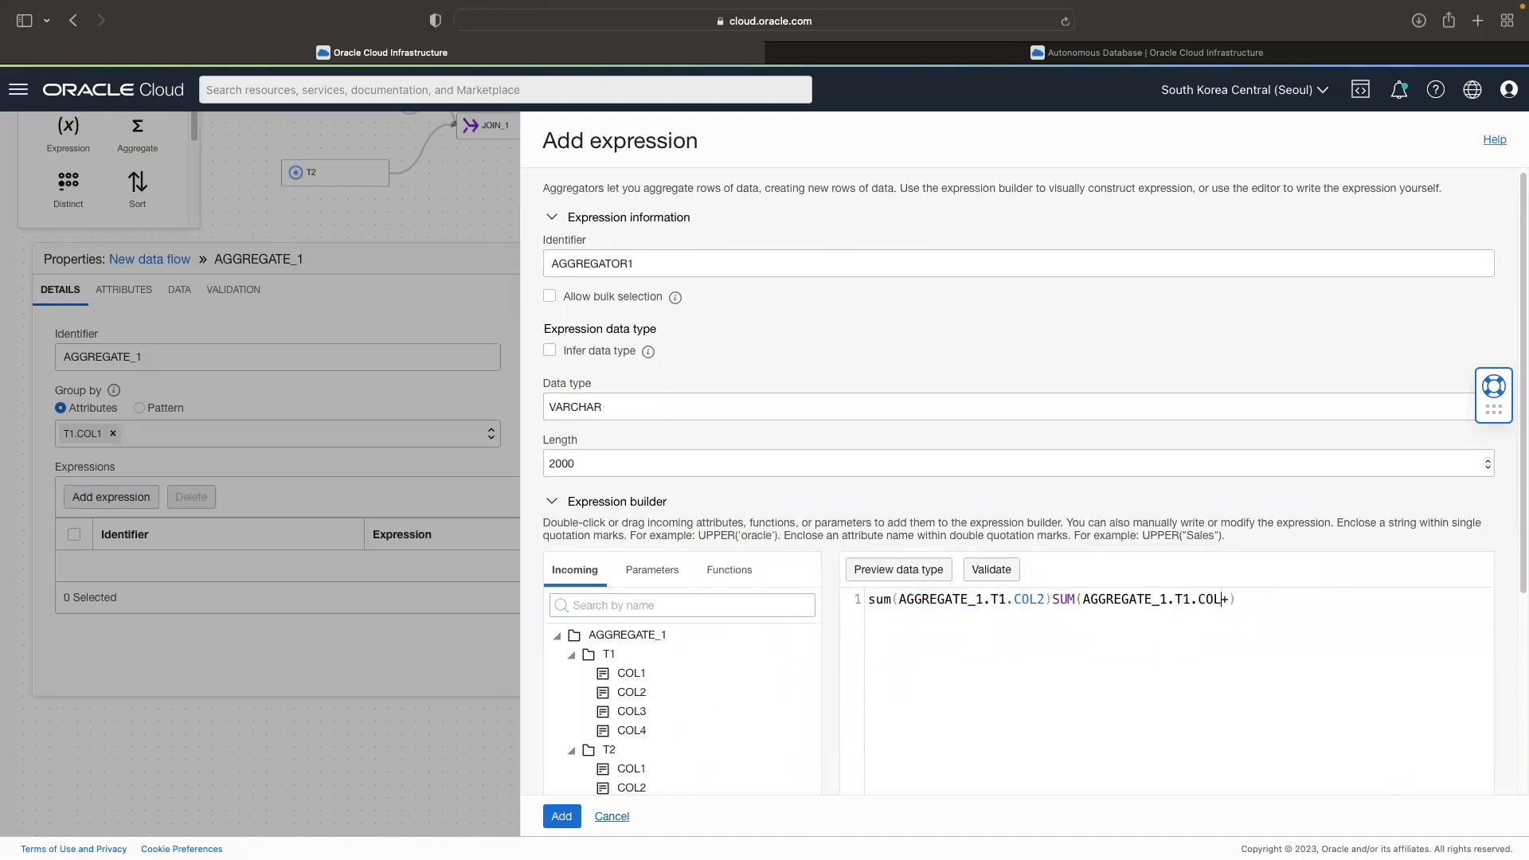
pyautogui.moveTo(633, 789); pyautogui.dragTo(1157, 607)
# Step: Remove the leading sum(AGGREGATE_1.T1.COL2) from the expression and validate the remaining formula
pyautogui.moveTo(1056, 599); pyautogui.dragTo(871, 606)
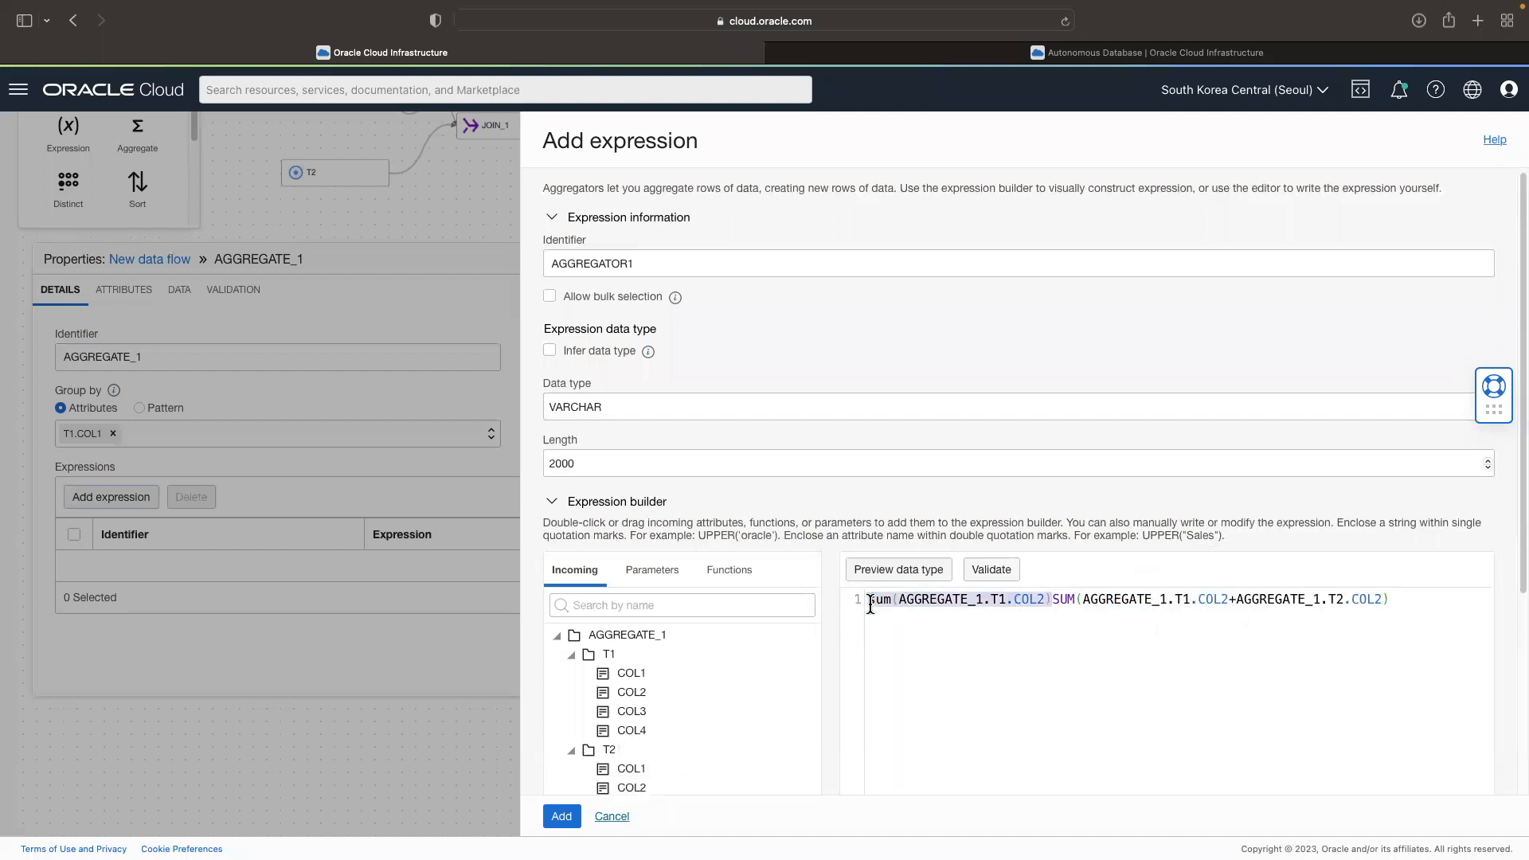
pyautogui.press('BackSpace')
pyautogui.click(992, 571)
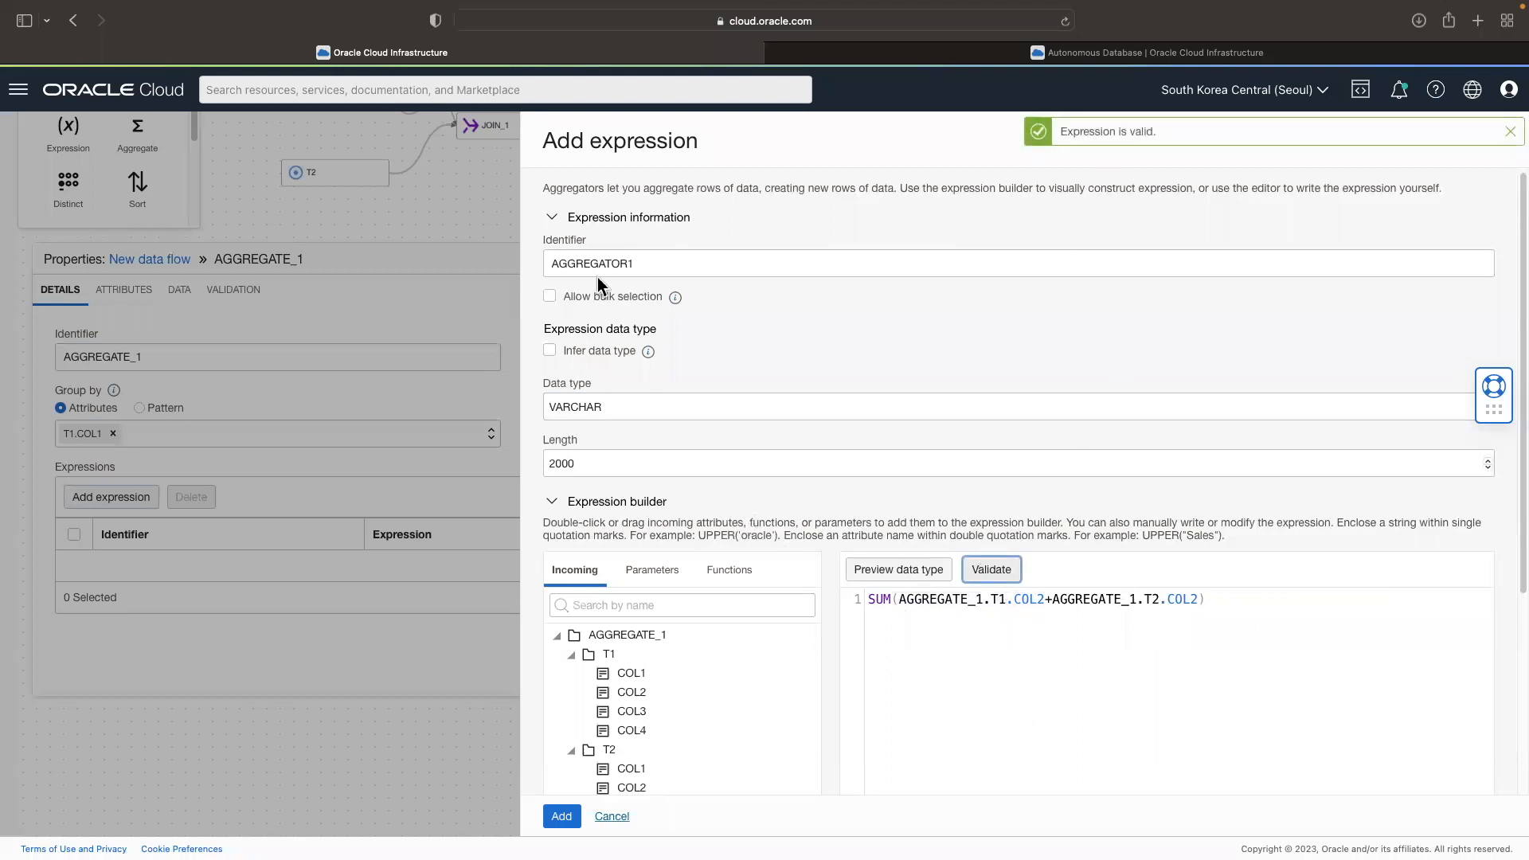
# Step: Name the expression COL2_SUM, set its data type to INTEGER and add it to the aggregate
pyautogui.moveTo(659, 263); pyautogui.dragTo(525, 266)
pyautogui.write('COL2_SUM')
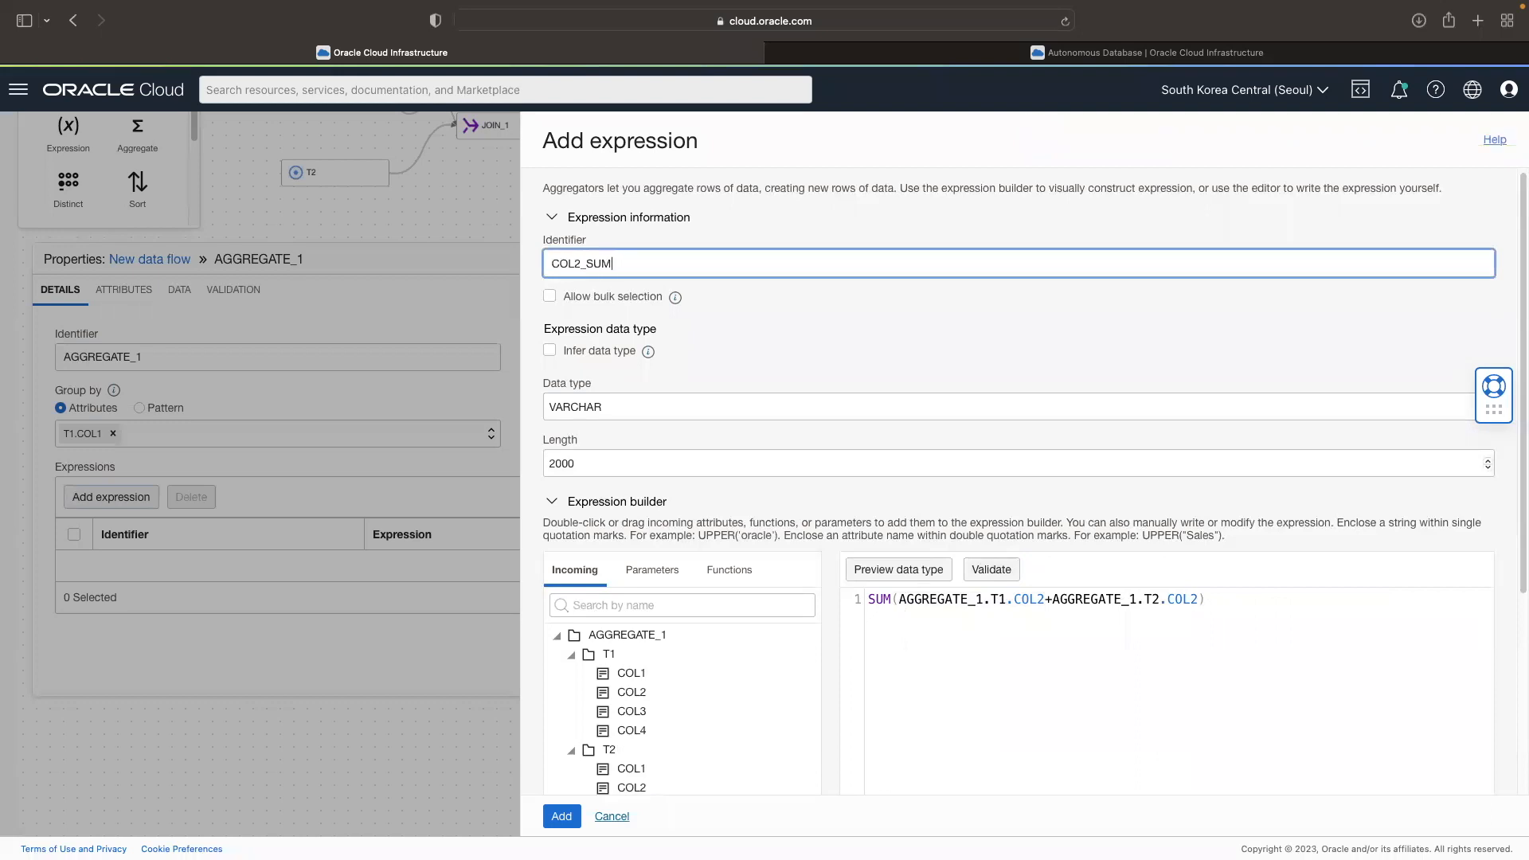
pyautogui.click(614, 412)
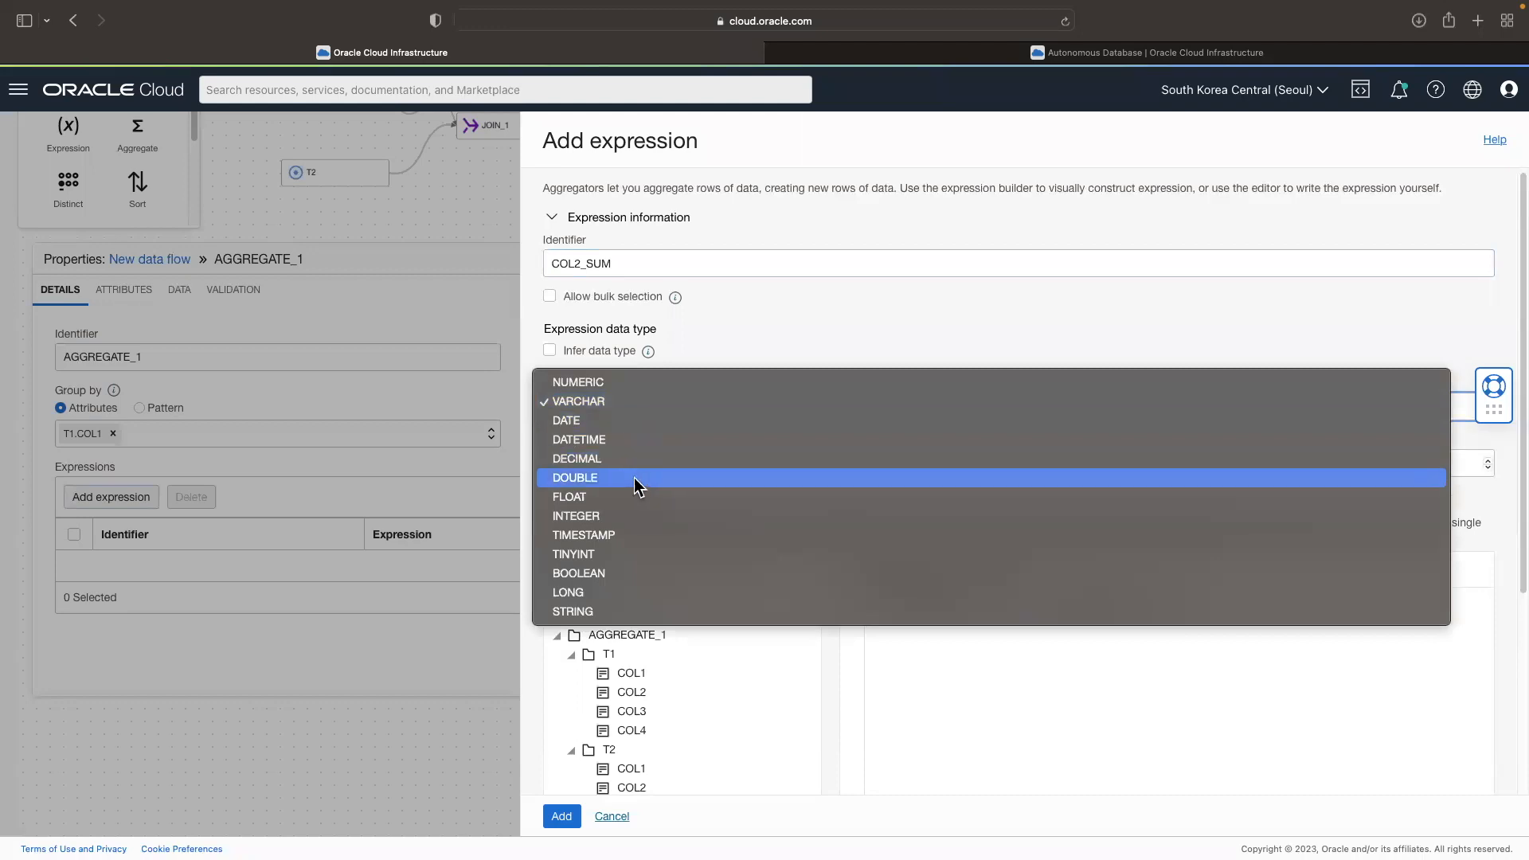
pyautogui.click(641, 517)
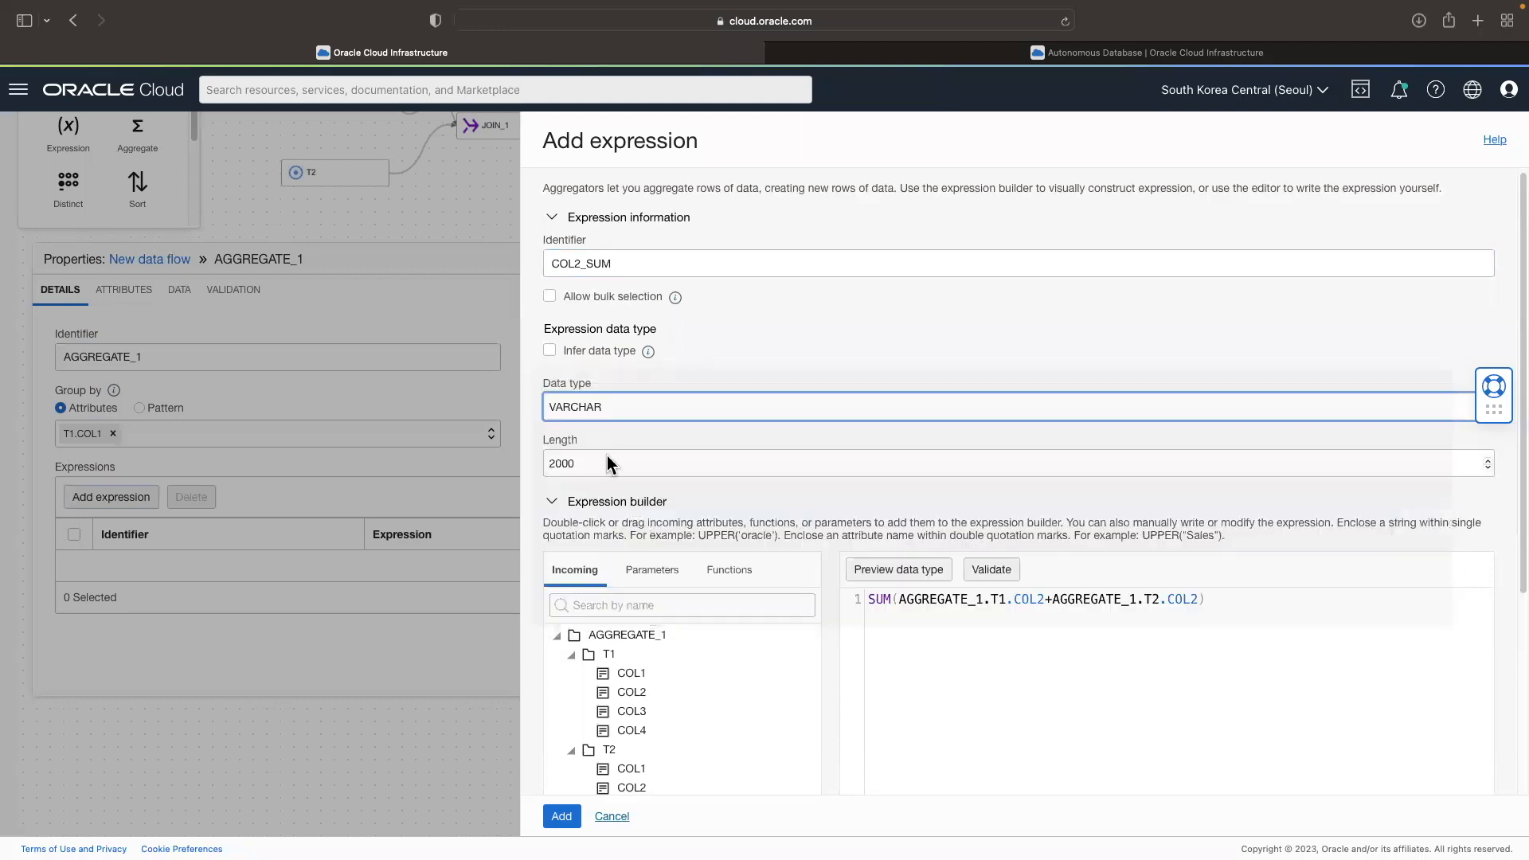
pyautogui.click(561, 816)
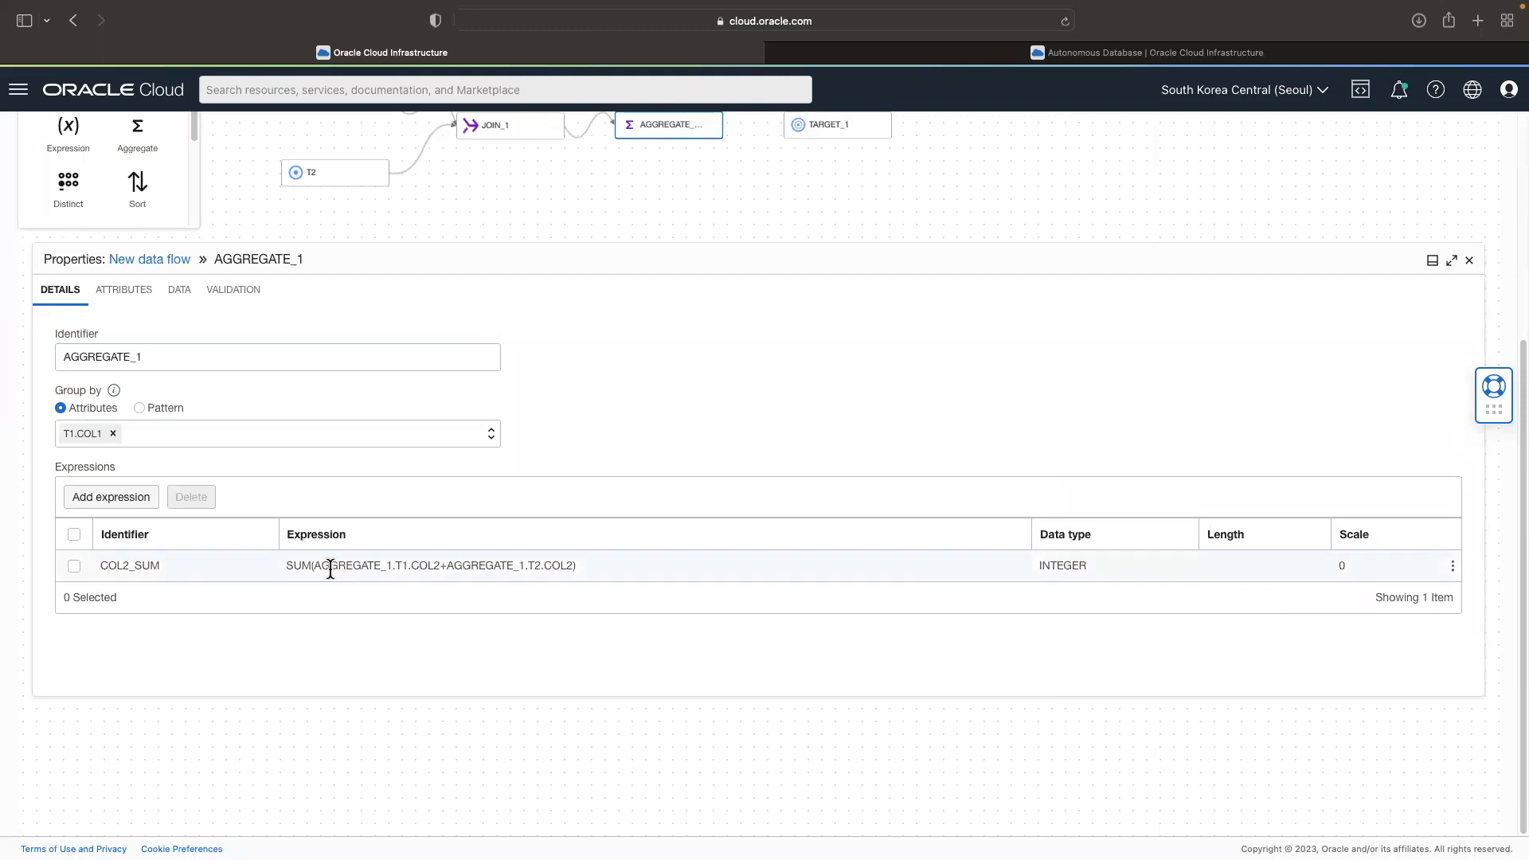
# Step: Connect the AGGREGATE_1 operator to TARGET_1 and open the target's properties
pyautogui.moveTo(418, 568); pyautogui.dragTo(437, 571)
pyautogui.moveTo(549, 568); pyautogui.dragTo(557, 568)
pyautogui.scroll(3, 618, 497)
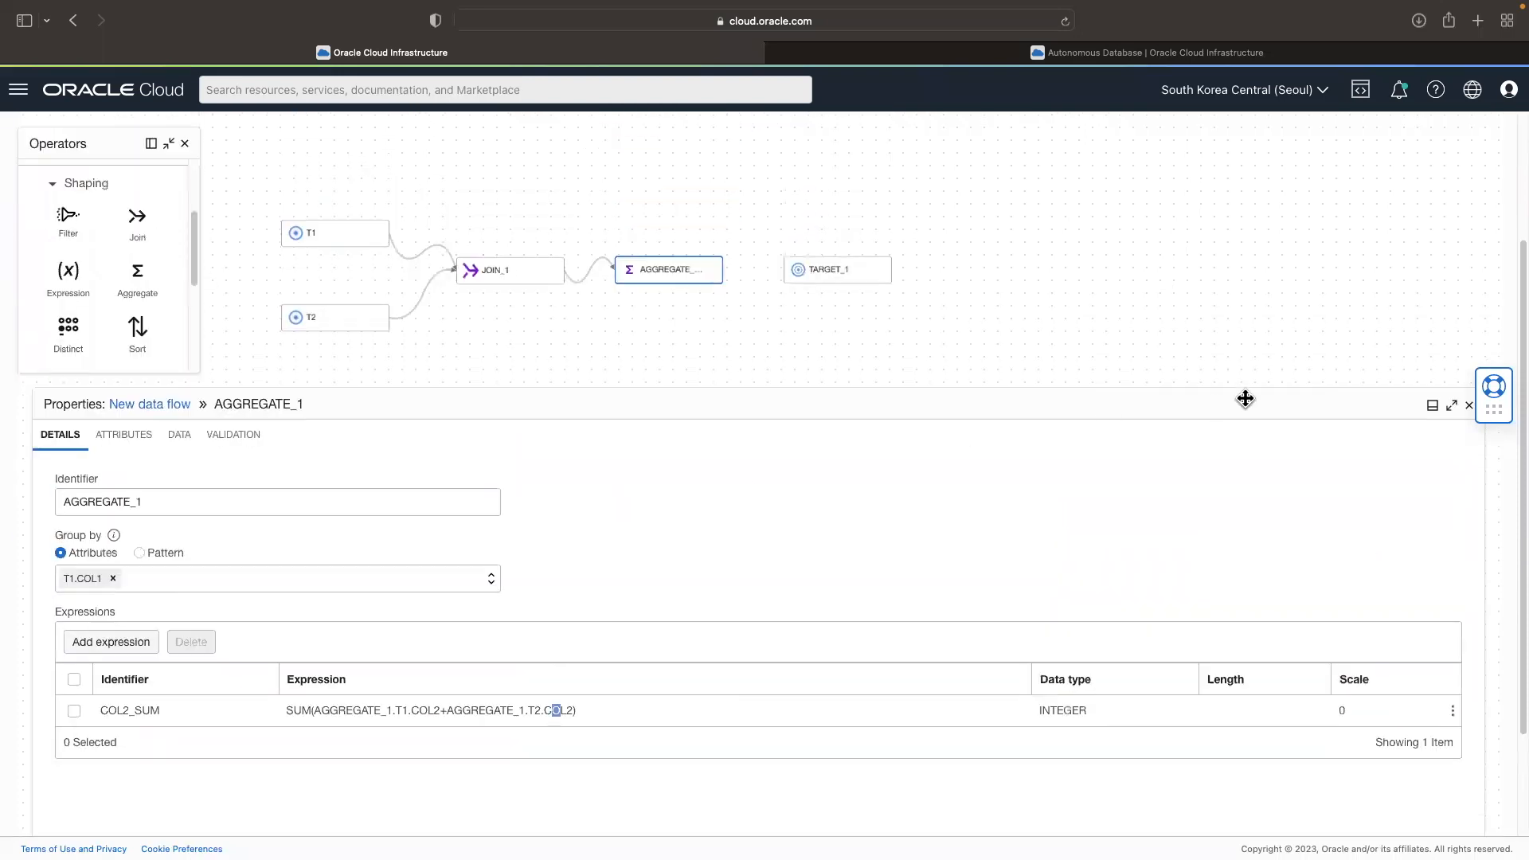
pyautogui.moveTo(848, 275); pyautogui.dragTo(870, 273)
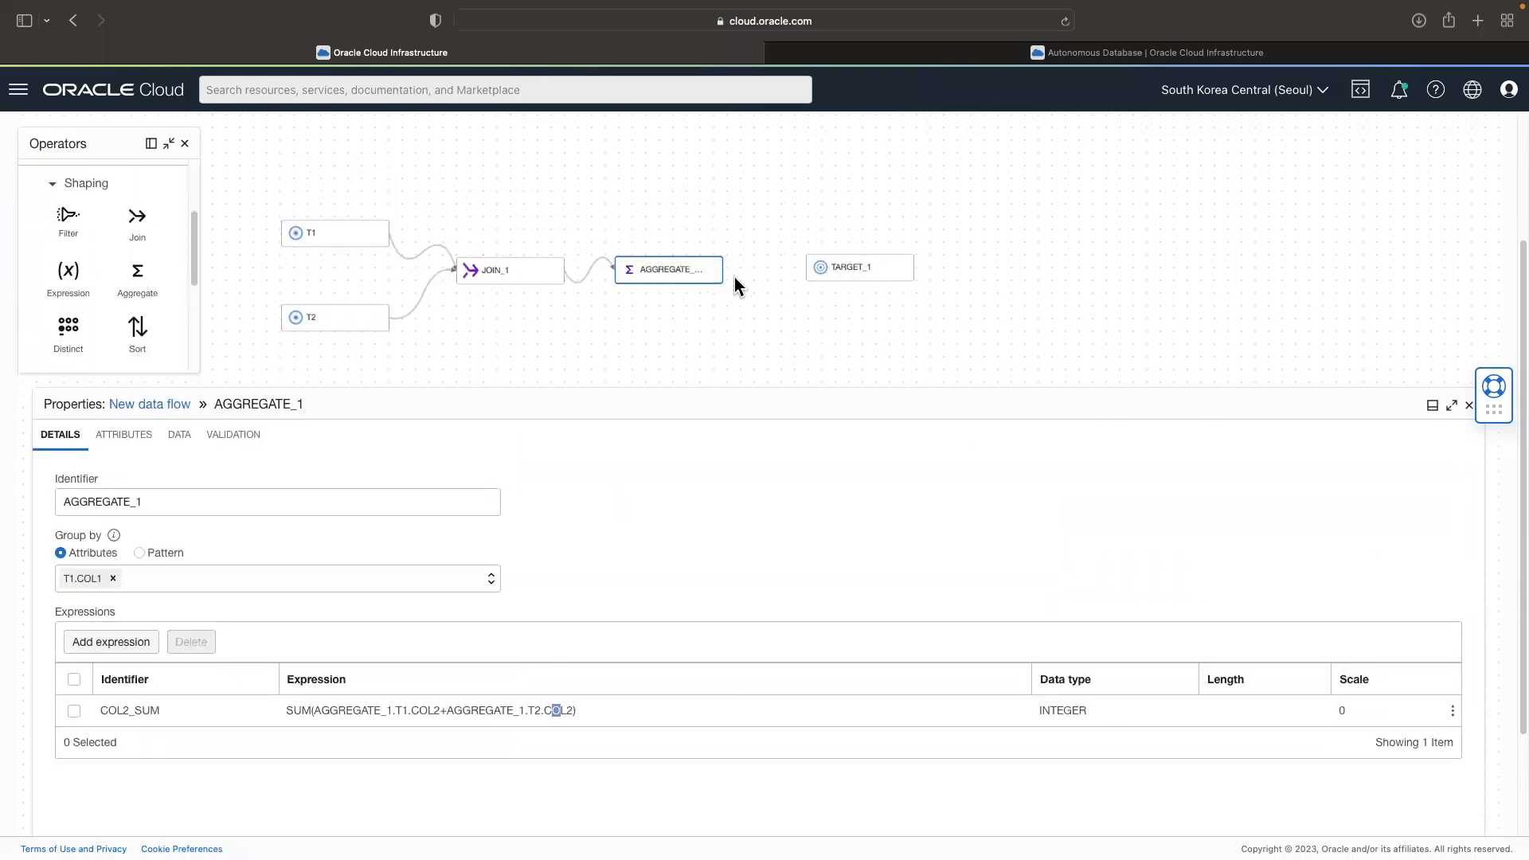
pyautogui.moveTo(724, 272); pyautogui.dragTo(826, 270)
pyautogui.click(854, 274)
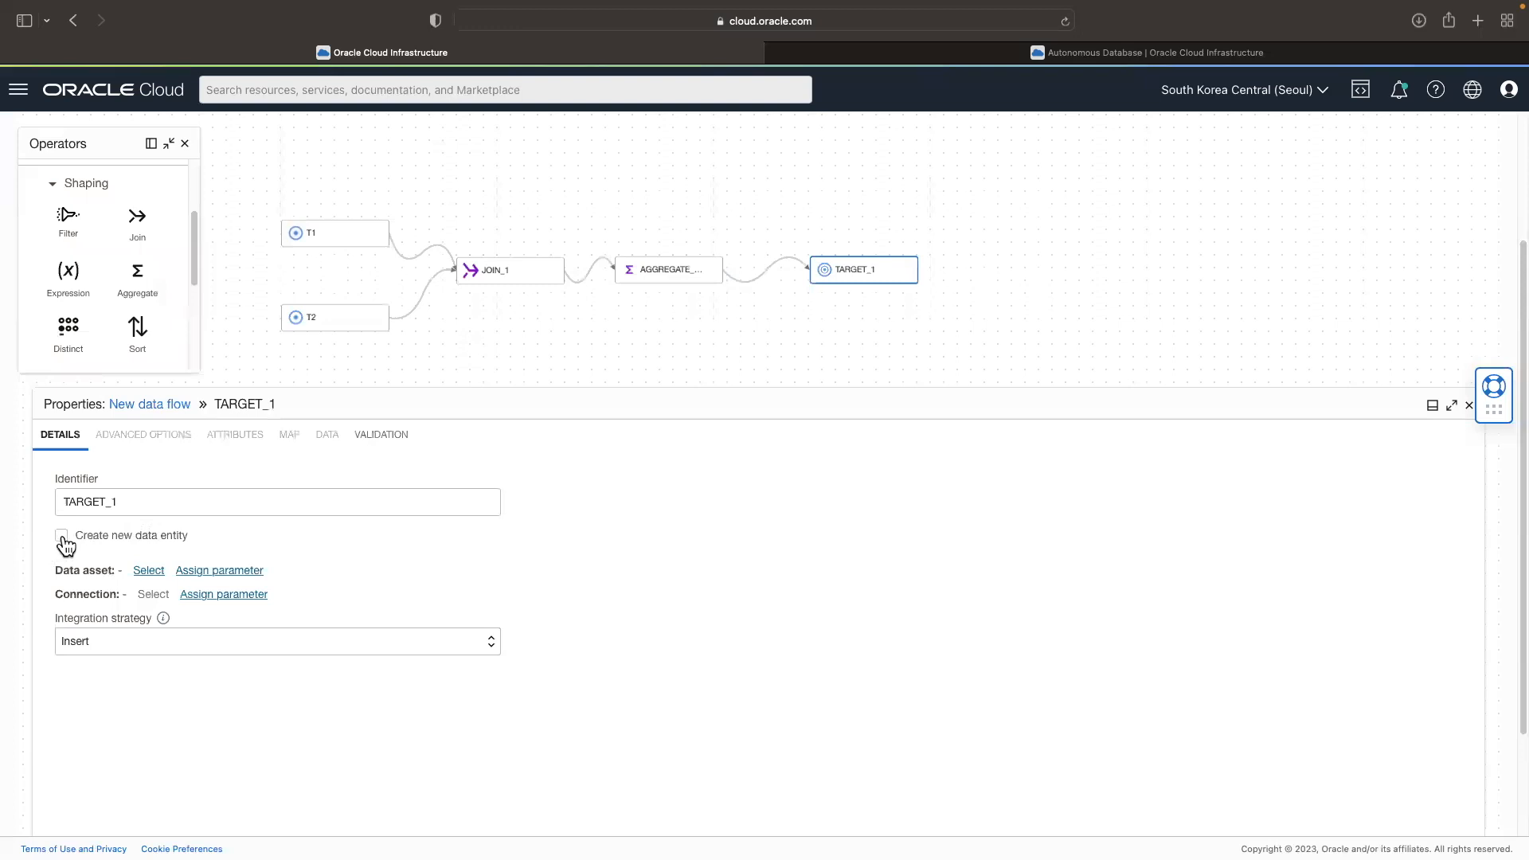
# Step: Have TARGET_1 create a new data entity in data asset DA_devdoADW through the Default connection
pyautogui.click(149, 570)
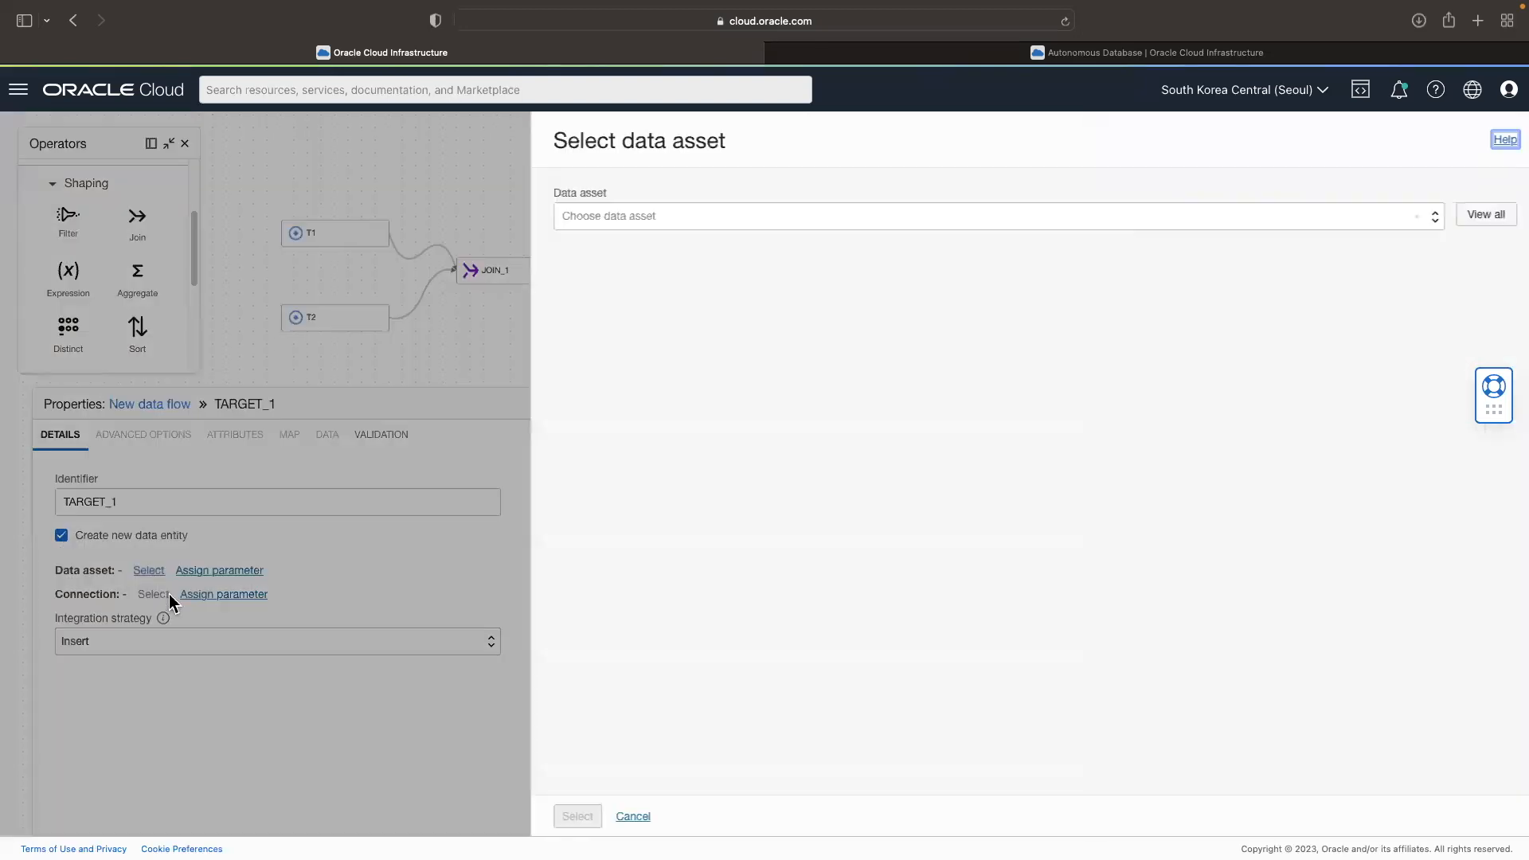
pyautogui.click(630, 226)
pyautogui.click(629, 282)
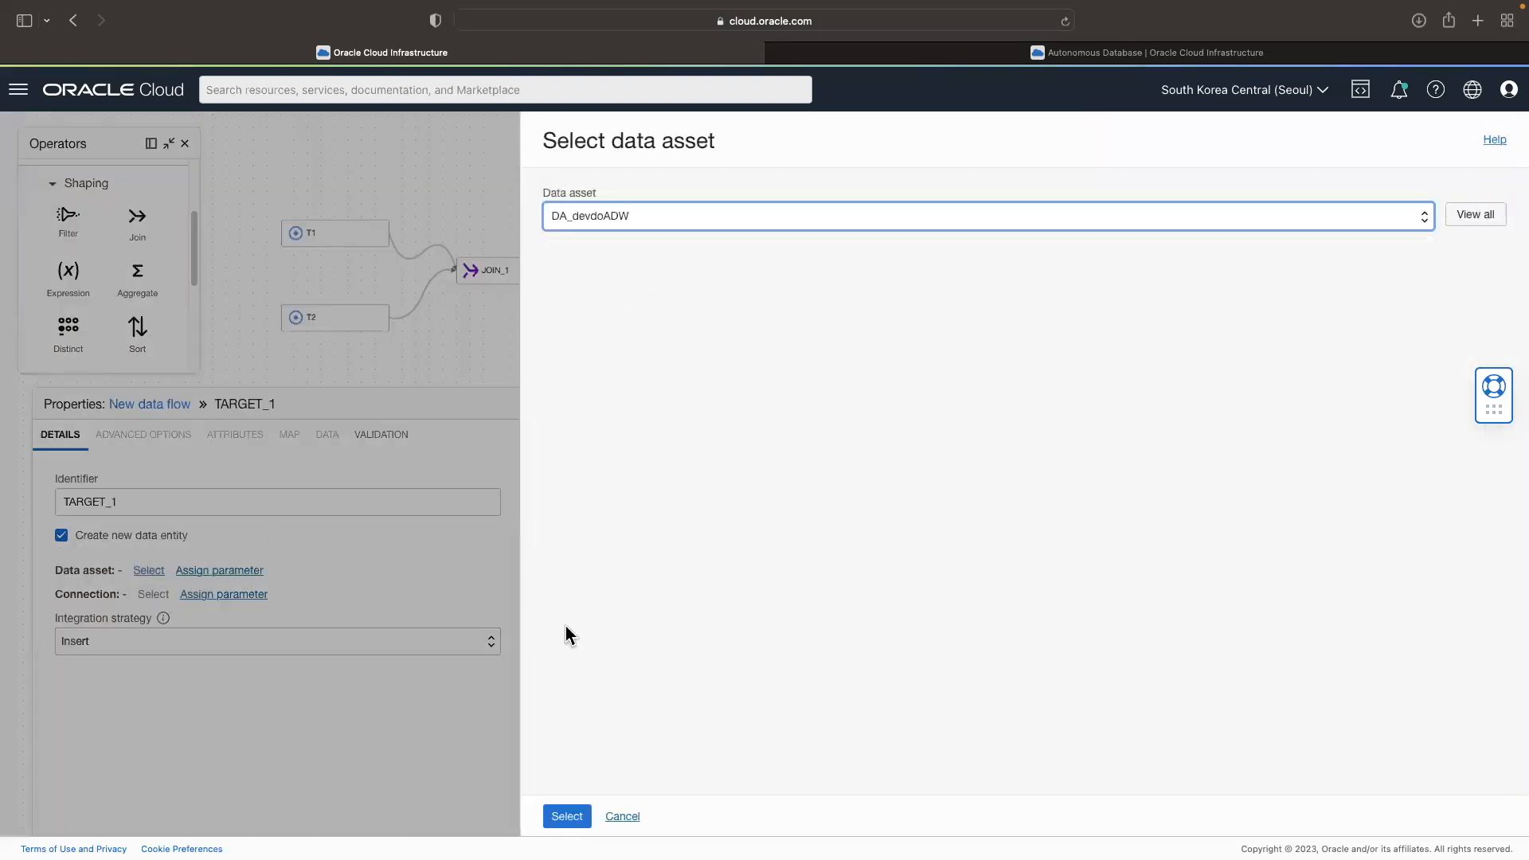
pyautogui.click(566, 814)
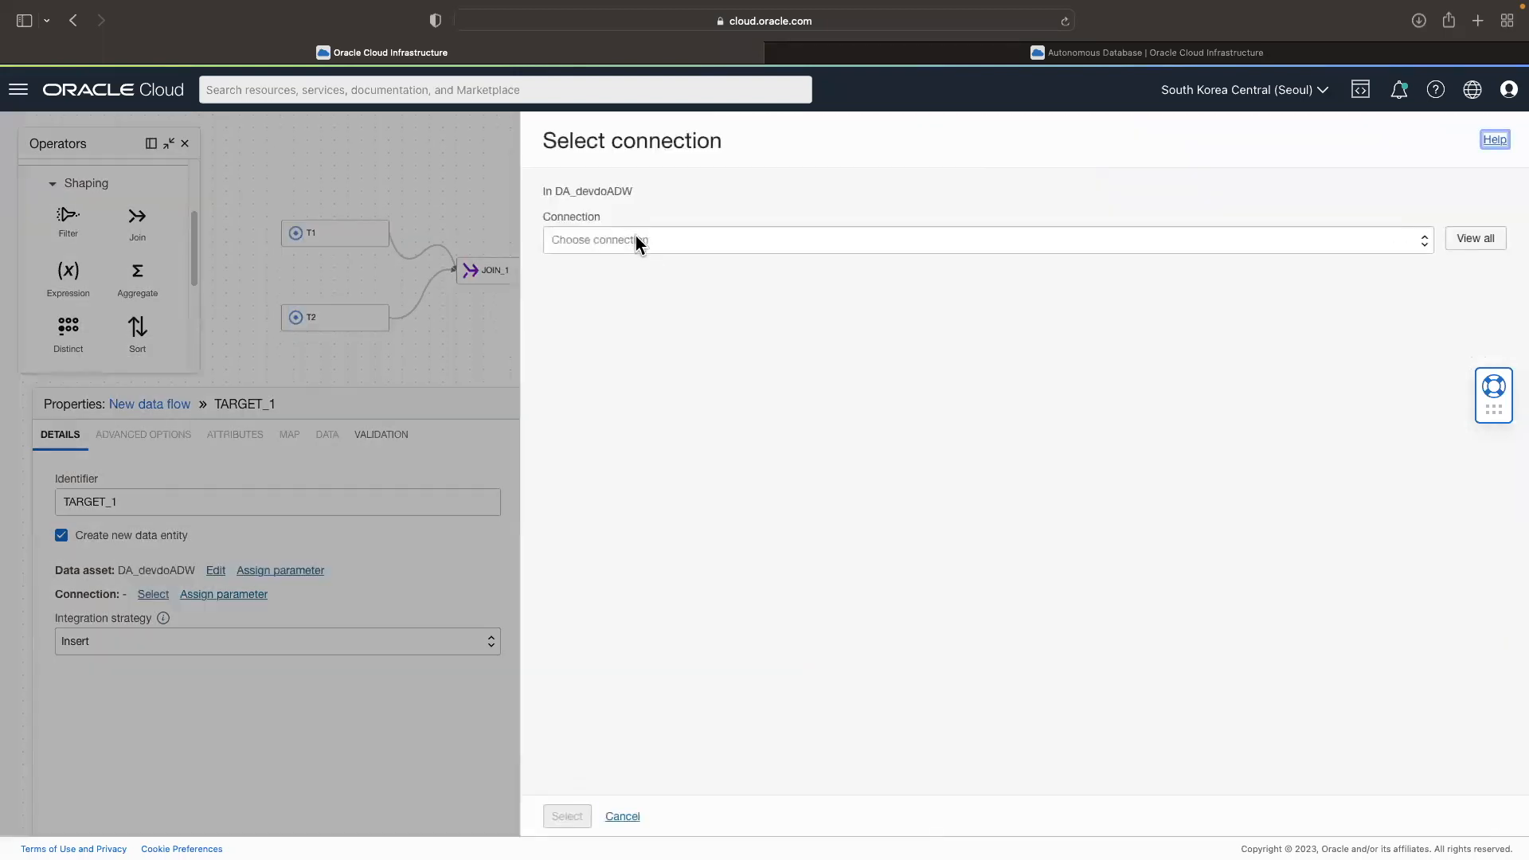
pyautogui.click(566, 821)
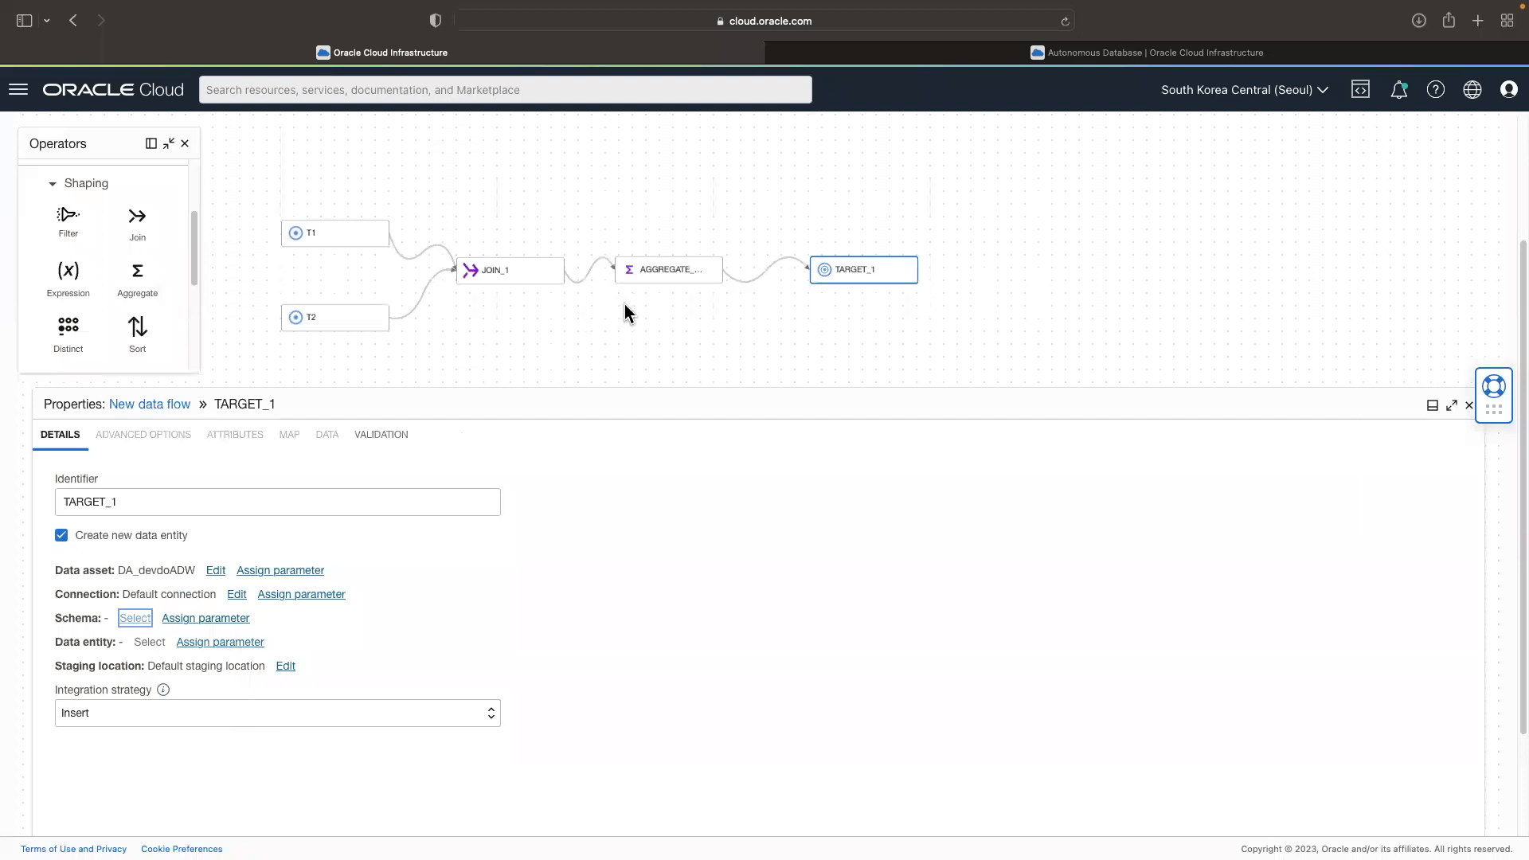
# Step: Set the target's schema to ADMIN
pyautogui.press('Return')
pyautogui.click(632, 243)
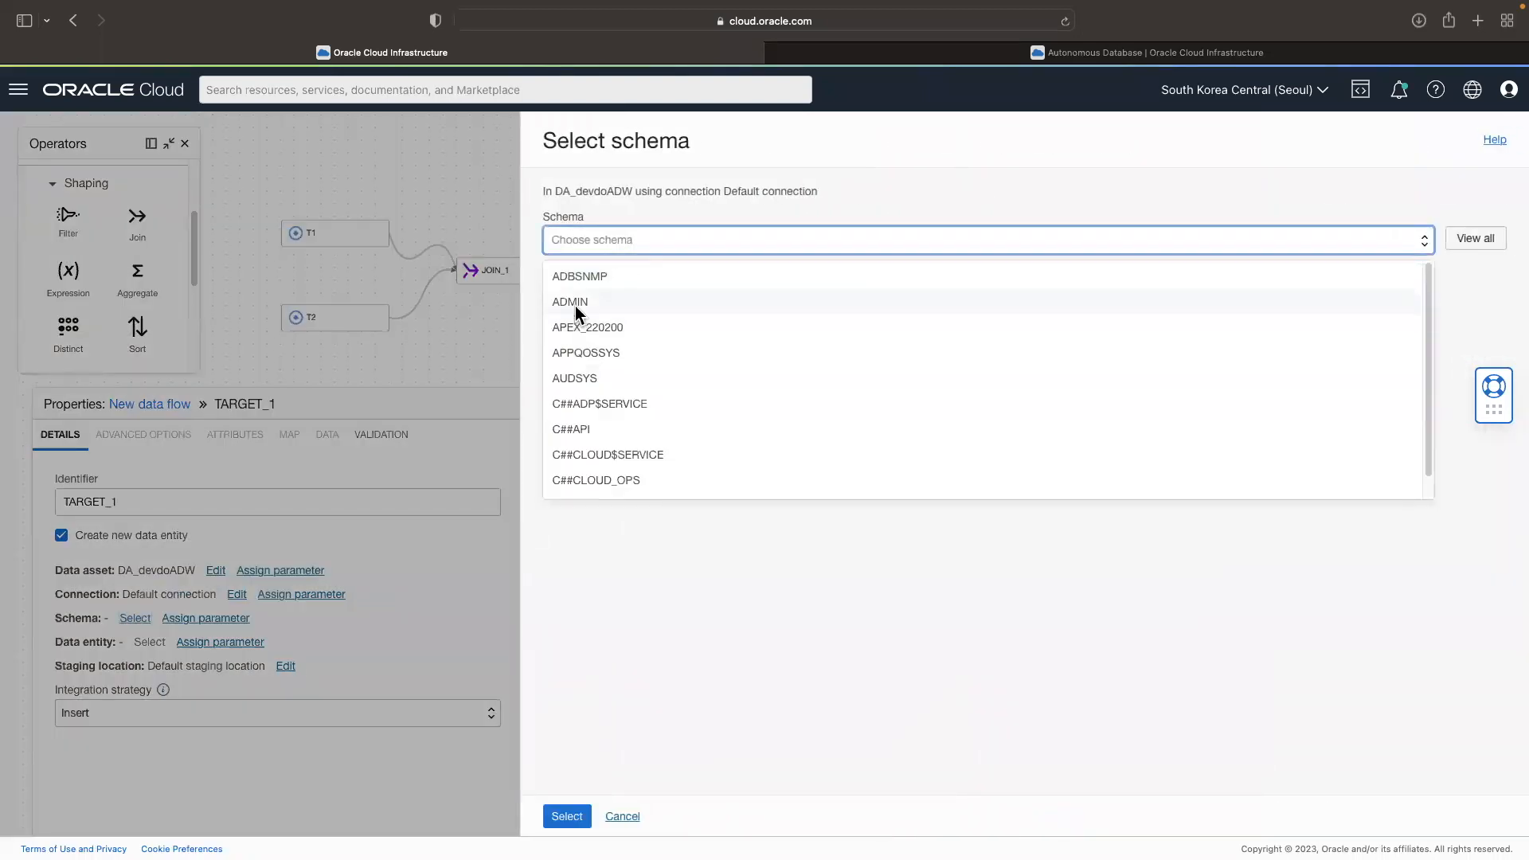
pyautogui.click(580, 304)
pyautogui.click(567, 818)
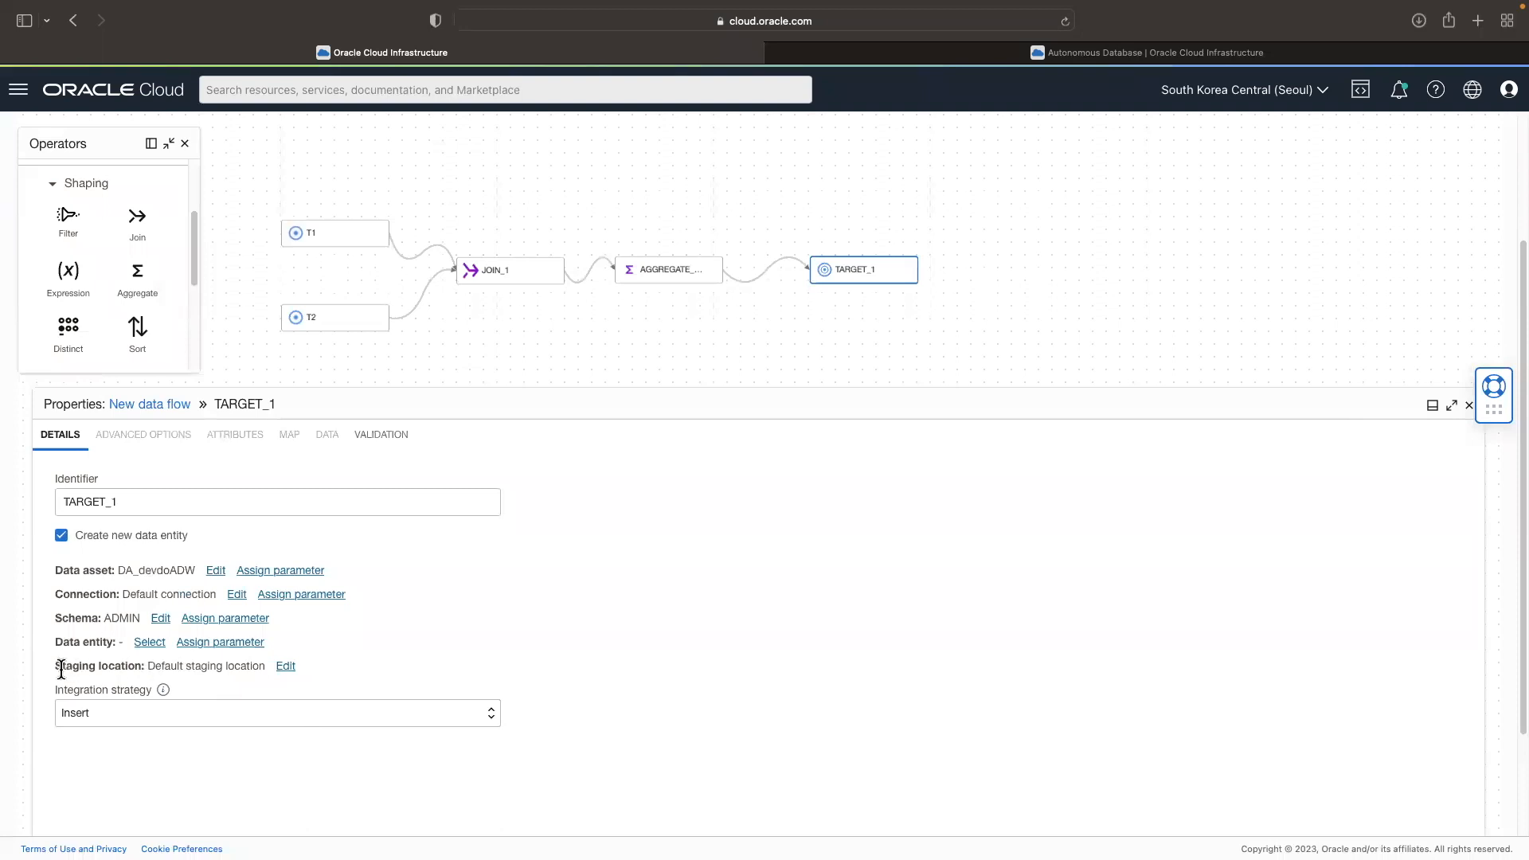
# Step: Review the target's staging location and compare the integration strategies offered with and without creating a new data entity
pyautogui.moveTo(66, 670); pyautogui.dragTo(420, 666)
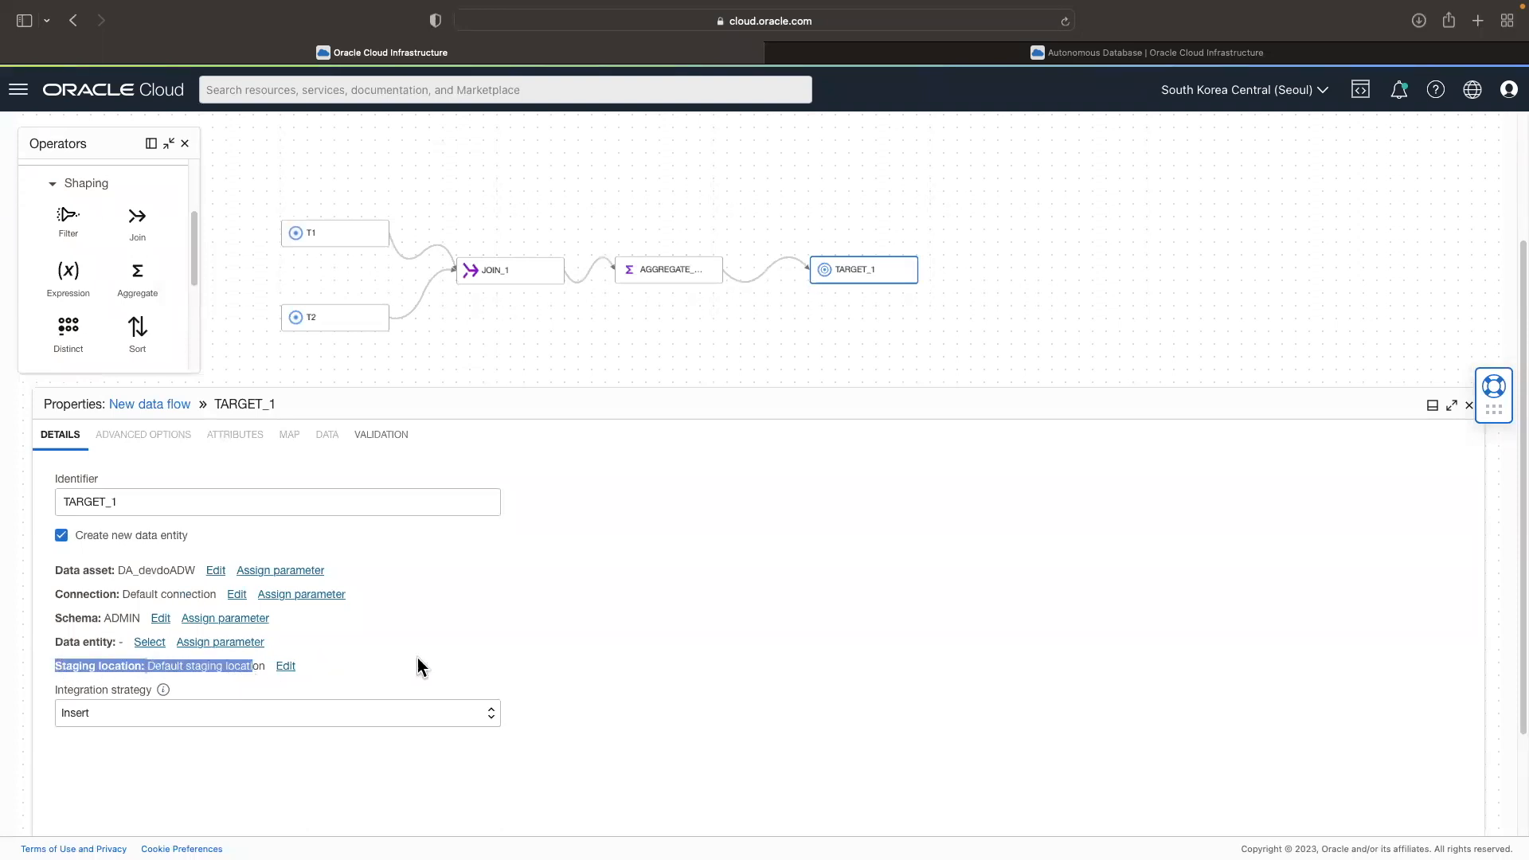
pyautogui.click(420, 666)
pyautogui.click(188, 719)
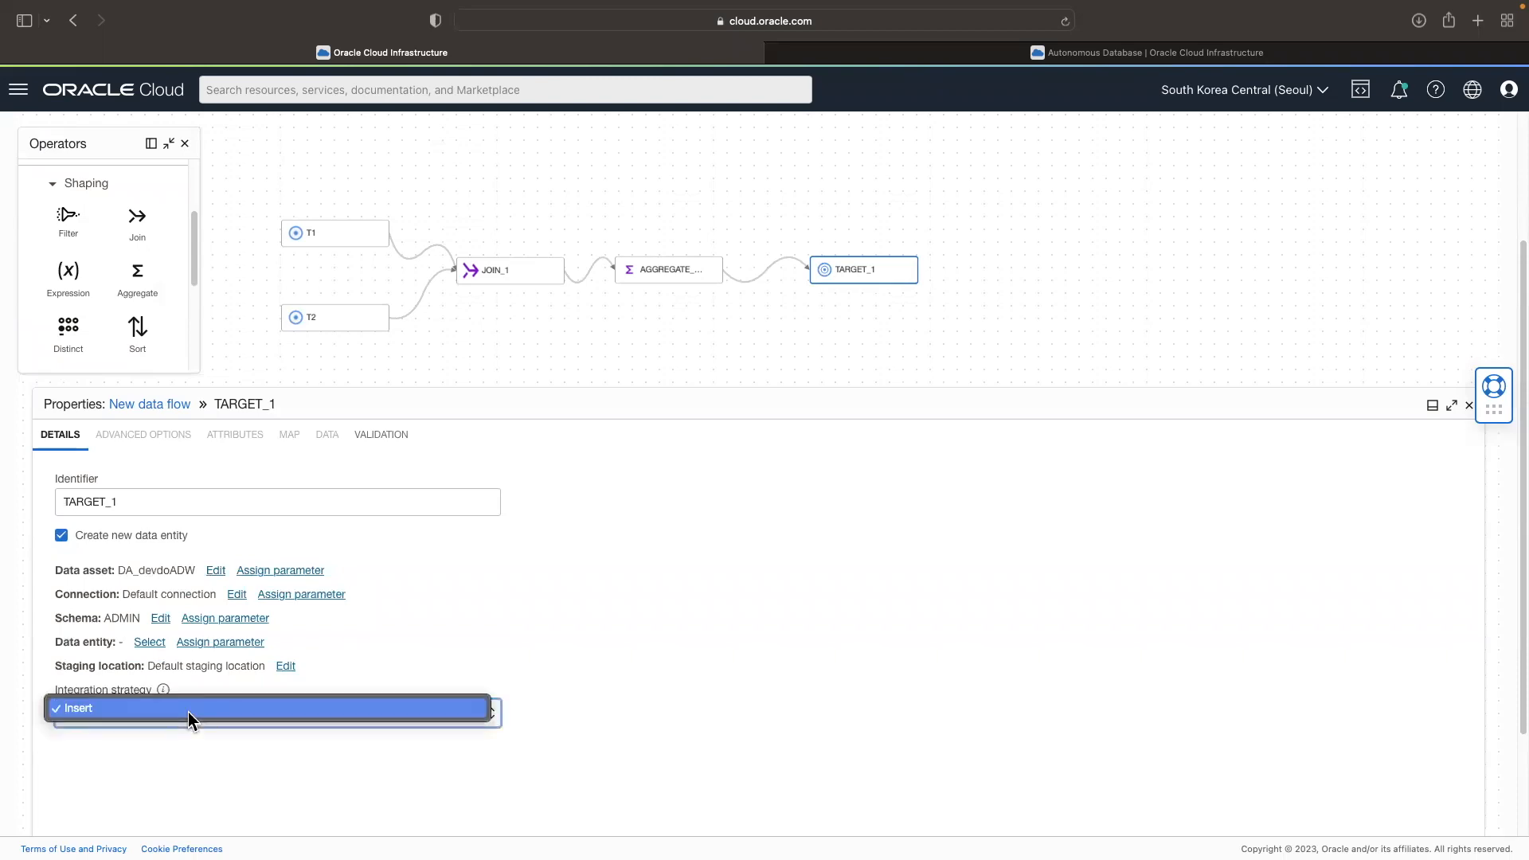
pyautogui.click(607, 706)
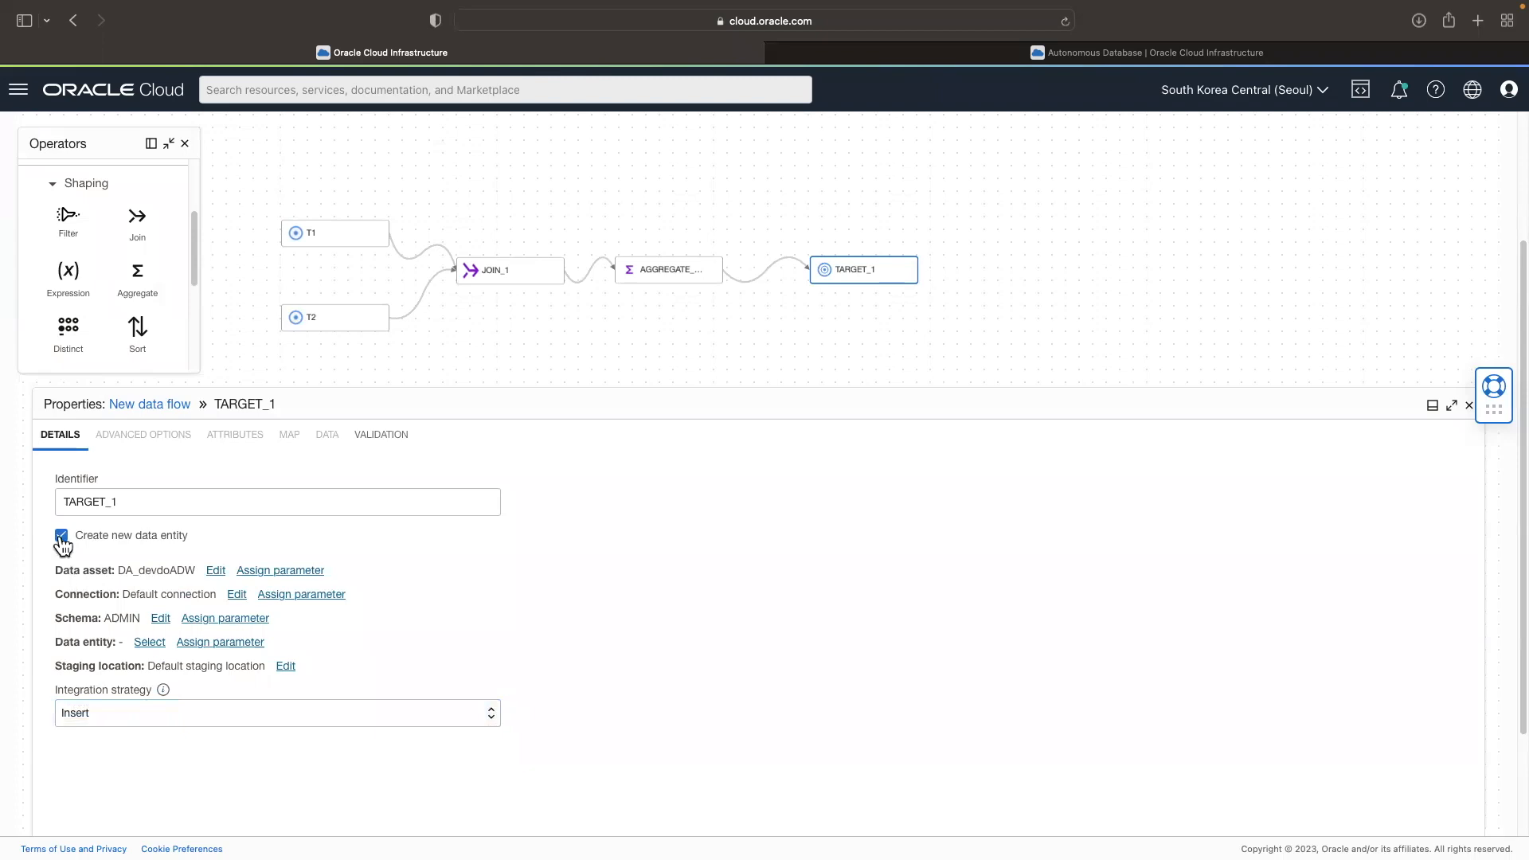
pyautogui.click(157, 721)
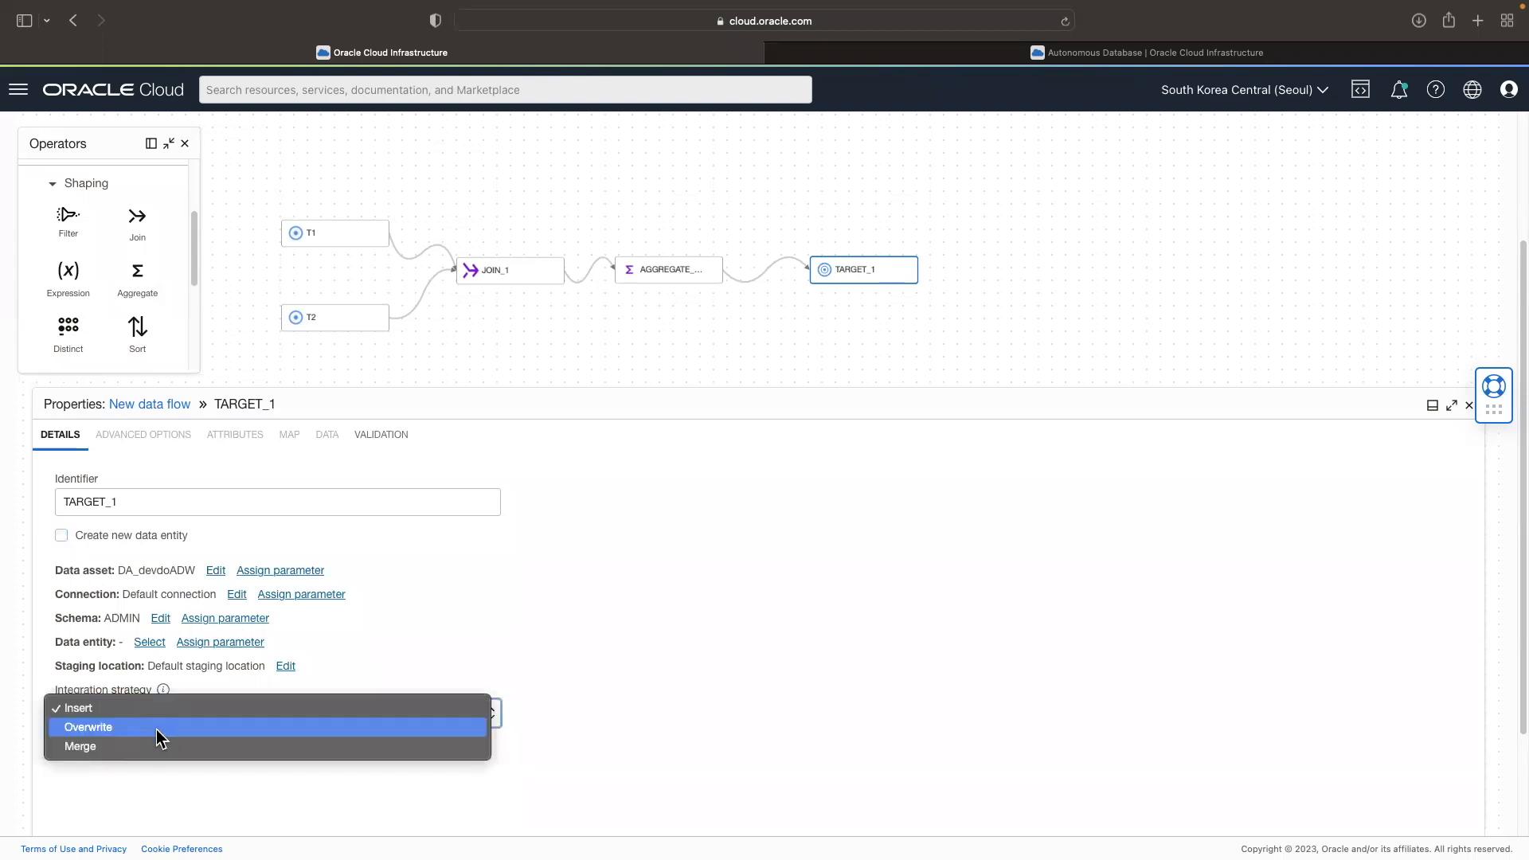
pyautogui.click(63, 537)
# Step: Validate the whole data flow and read the errors reported for TARGET_1
pyautogui.click(1034, 308)
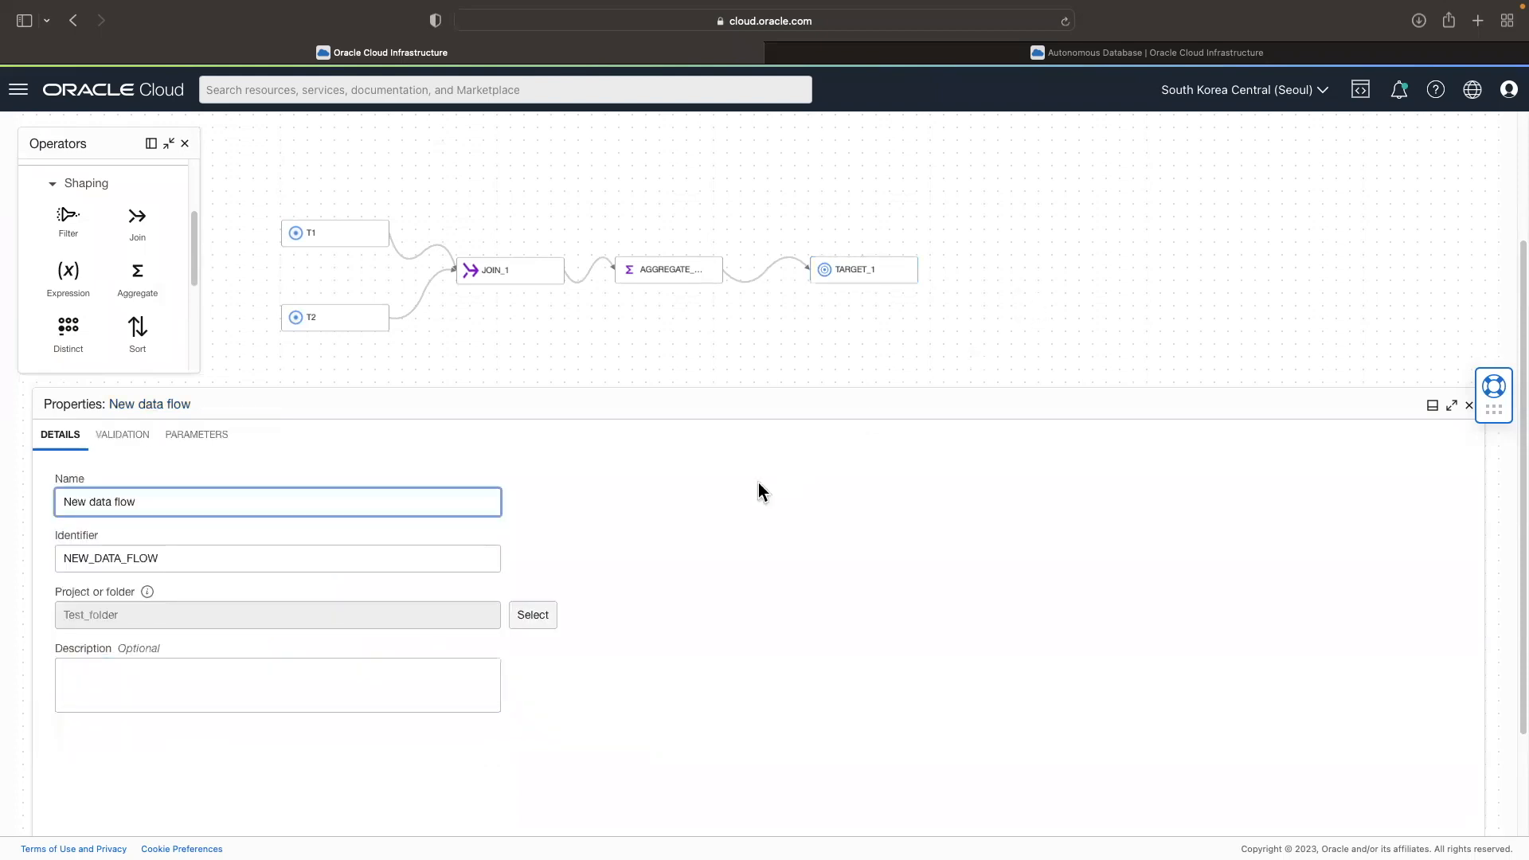
pyautogui.scroll(3, 928, 310)
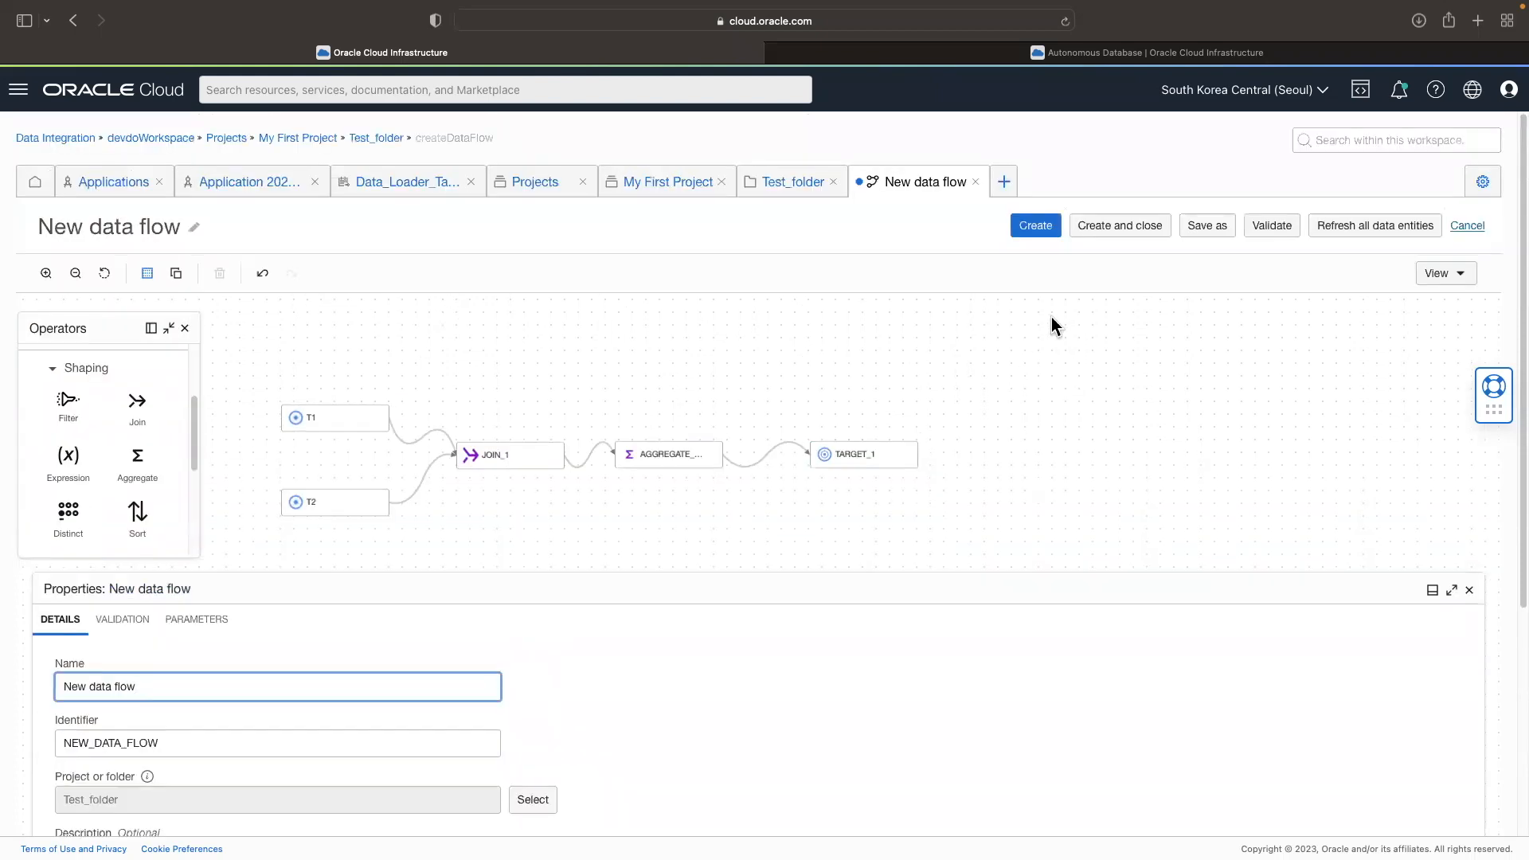
pyautogui.click(1271, 231)
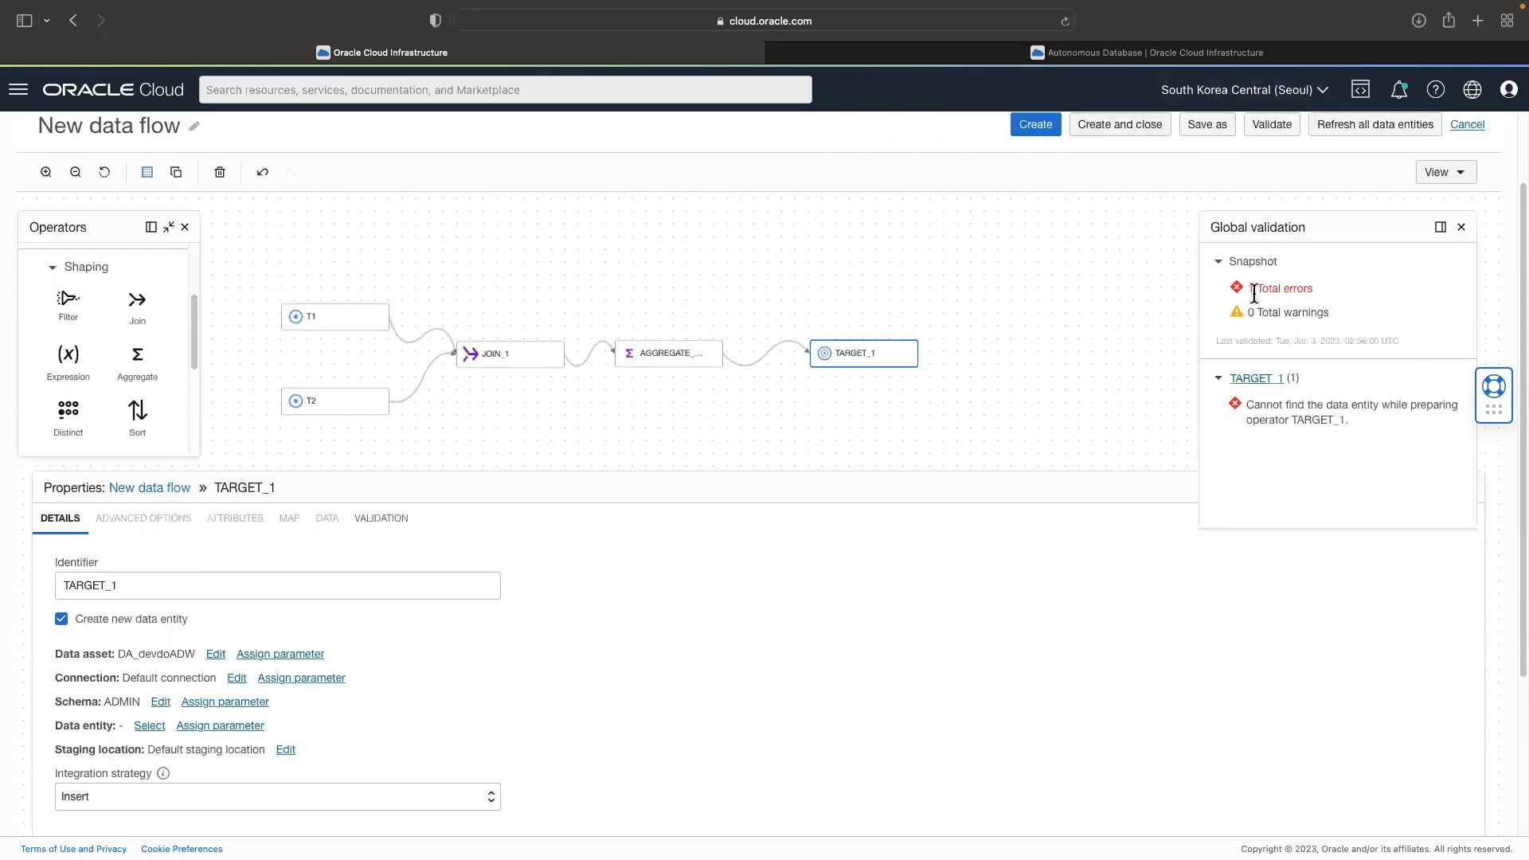
pyautogui.moveTo(1250, 293); pyautogui.dragTo(1331, 293)
pyautogui.moveTo(1251, 411); pyautogui.dragTo(1352, 420)
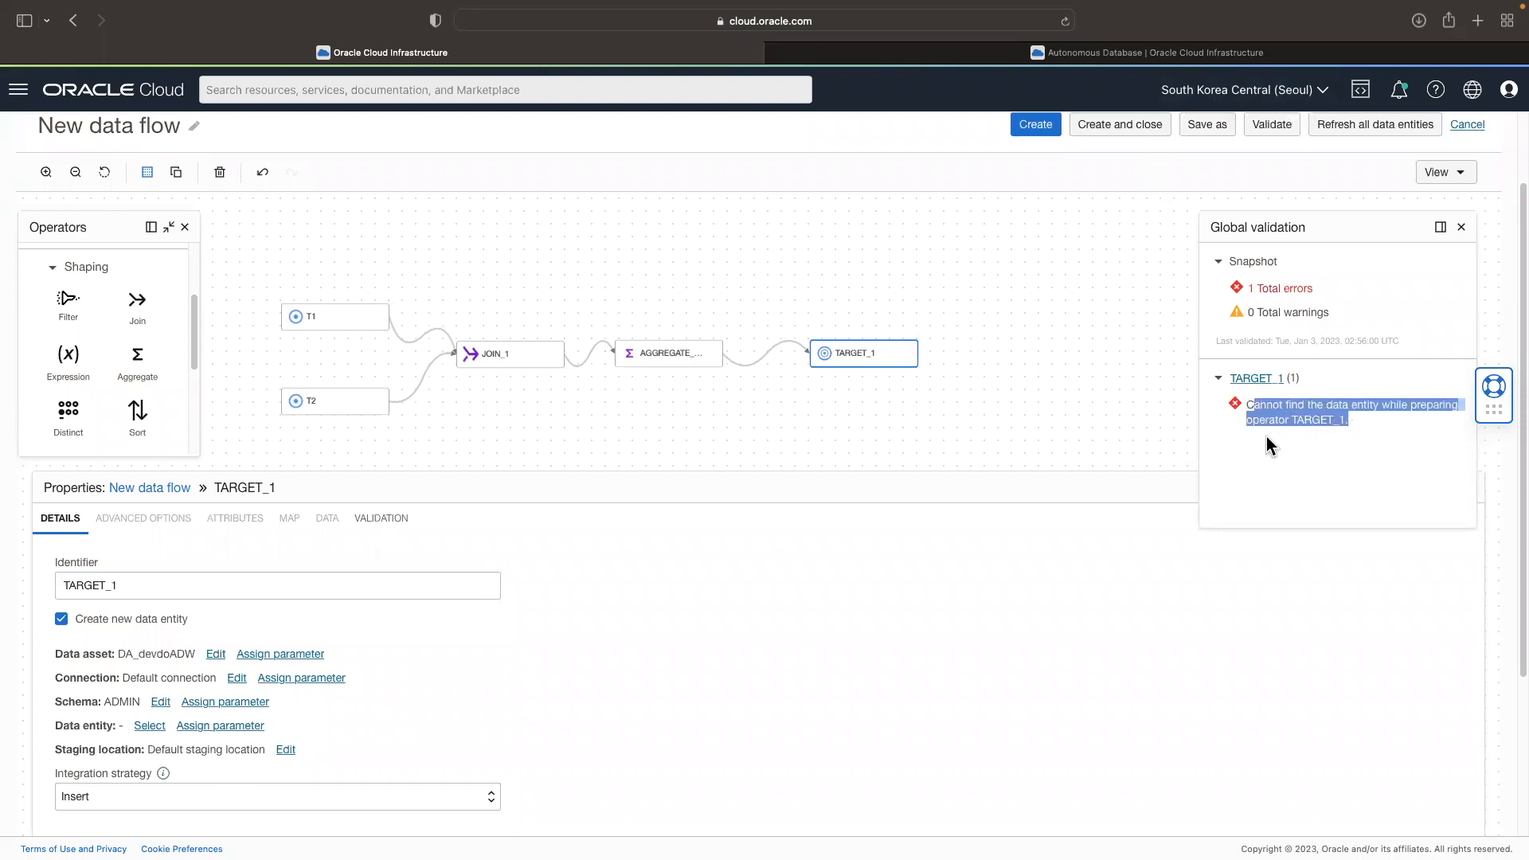
# Step: Name the target's new data entity t1t2, revalidate the data flow and close the validation results
pyautogui.click(151, 729)
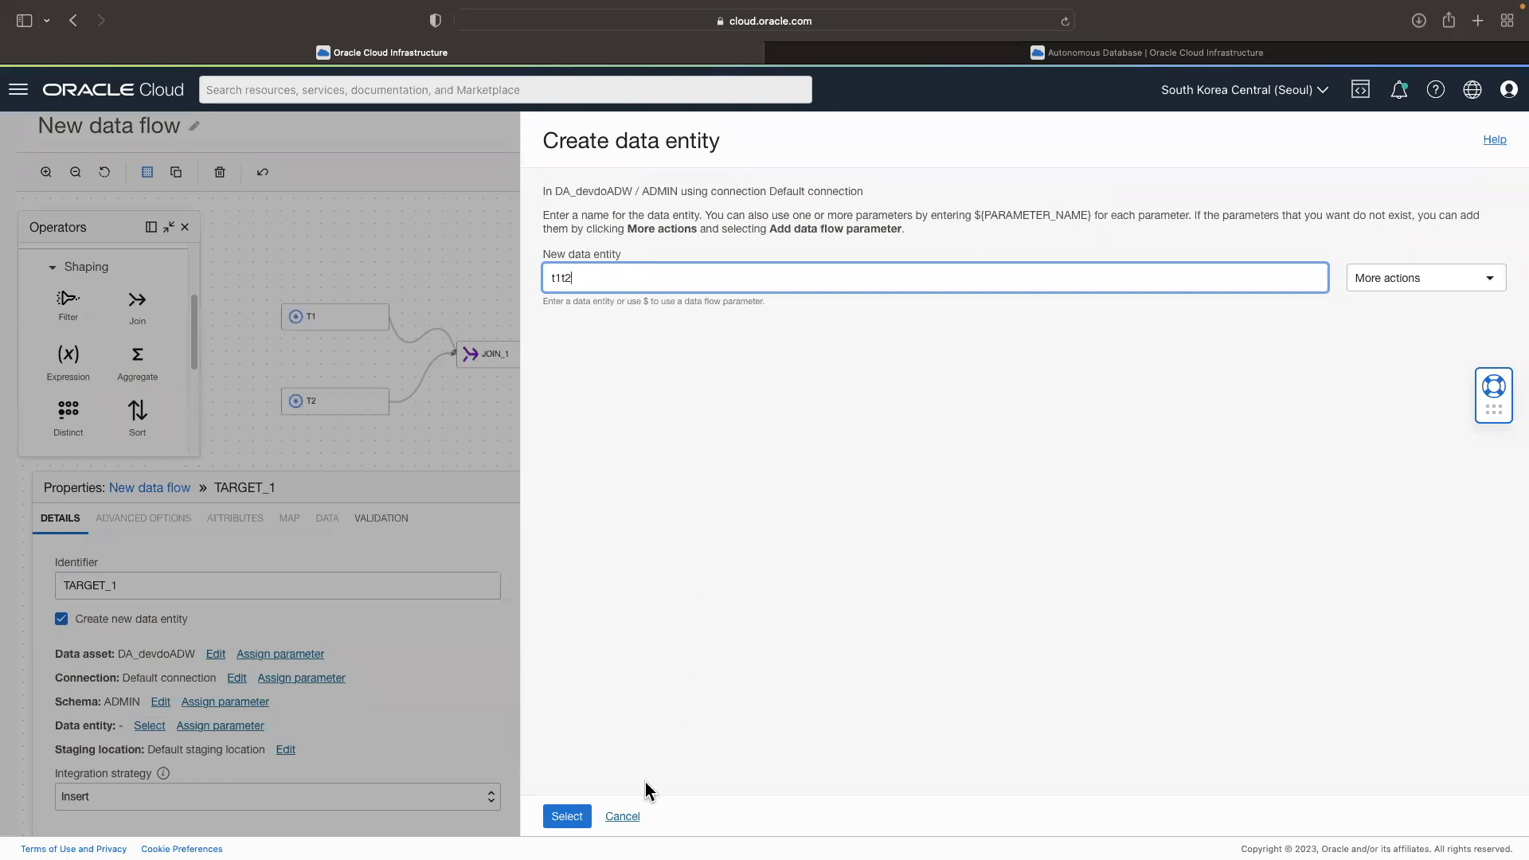
pyautogui.click(578, 816)
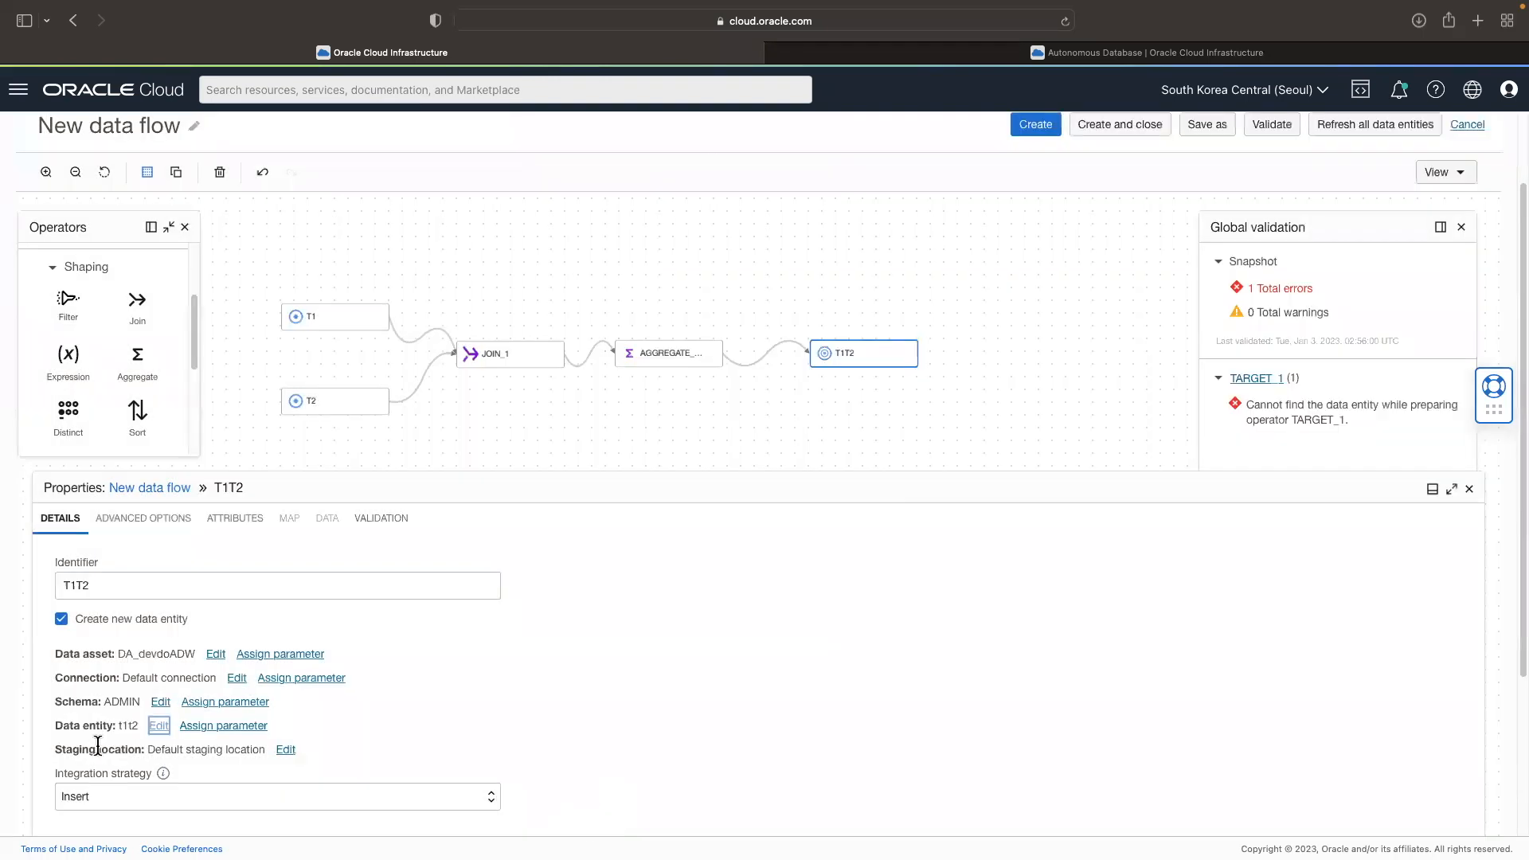
pyautogui.click(1270, 131)
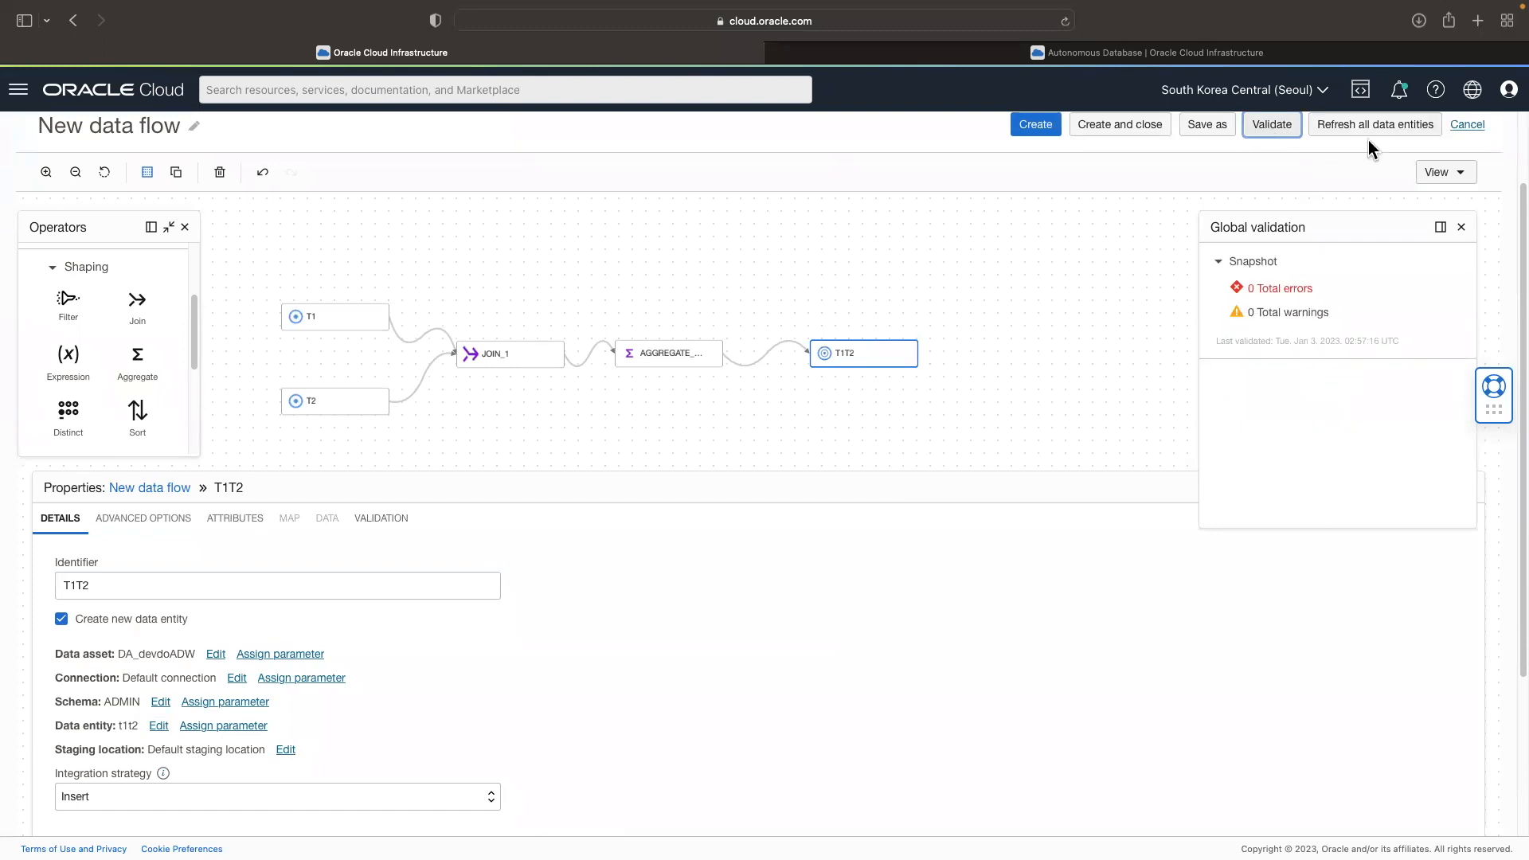
pyautogui.click(1462, 230)
pyautogui.scroll(2, 89, 273)
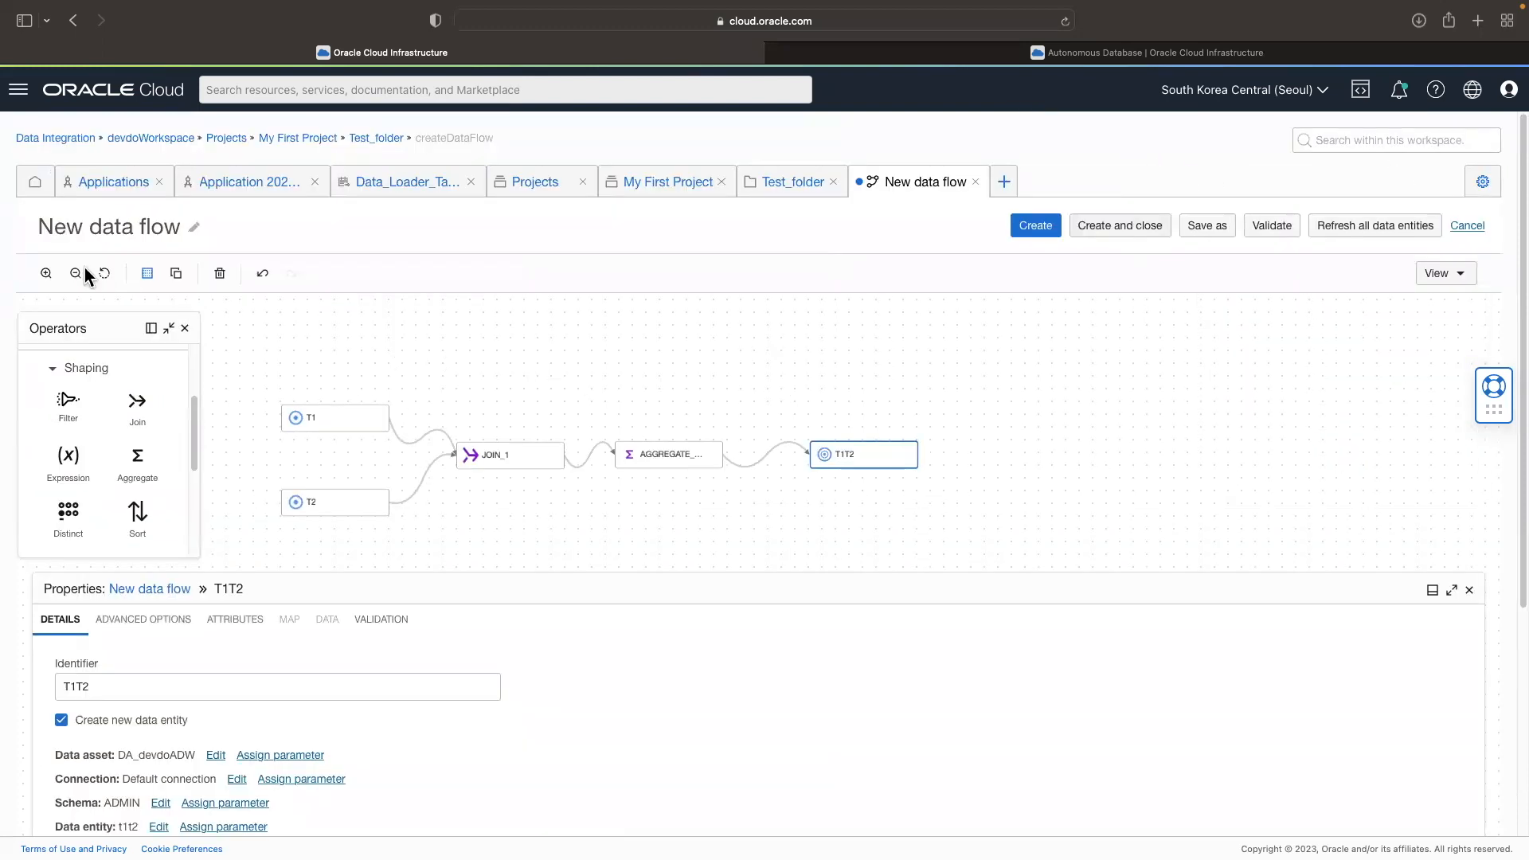
# Step: Rename the data flow as DF_t1t2, then create and close it
pyautogui.click(390, 333)
pyautogui.click(175, 682)
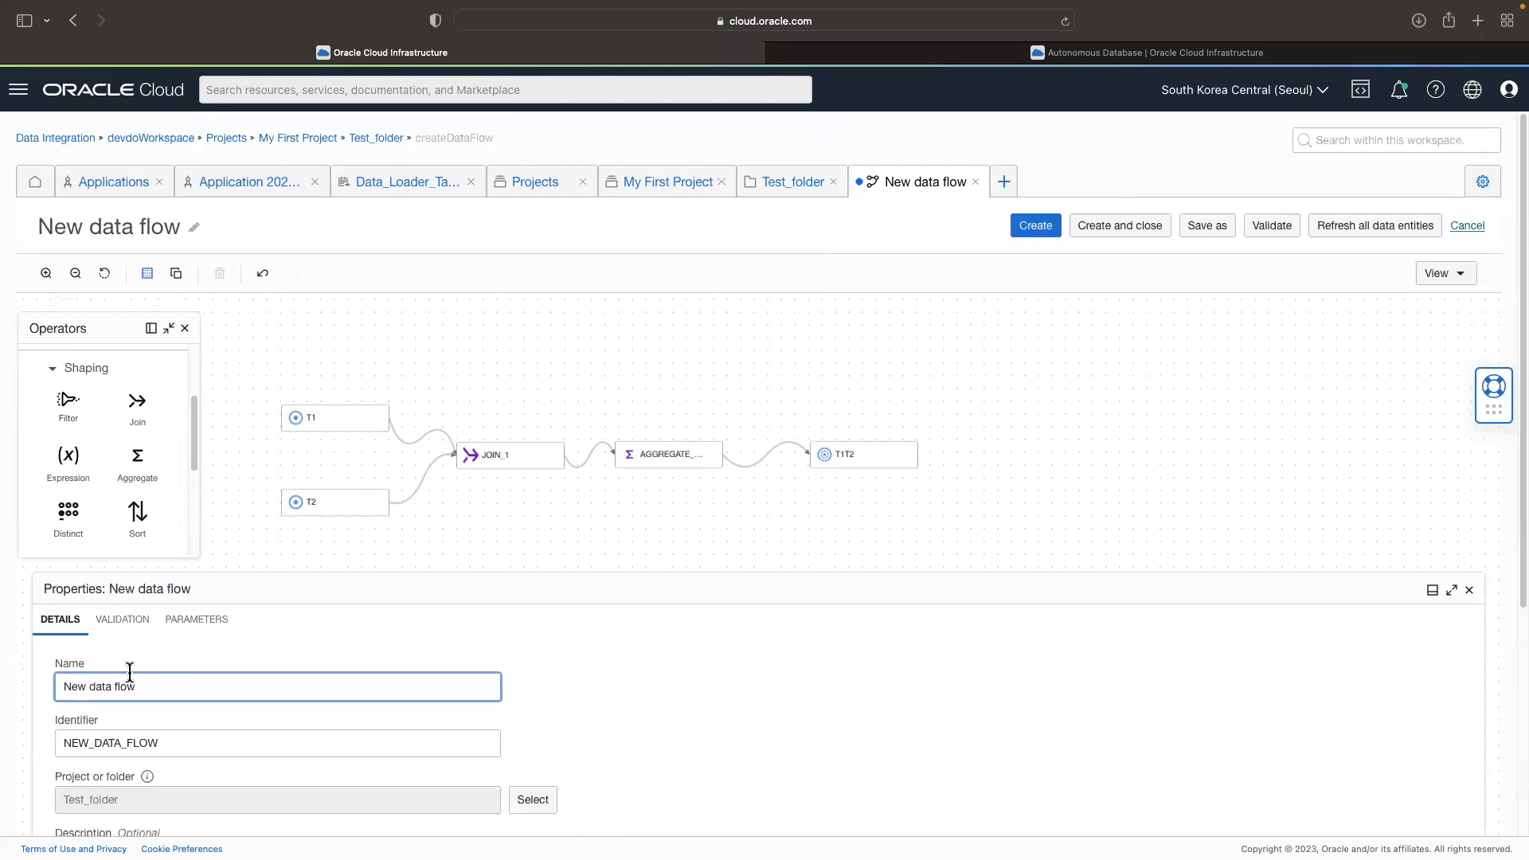
pyautogui.moveTo(160, 678); pyautogui.dragTo(48, 682)
pyautogui.write('FD')
pyautogui.press('BackSpace')
pyautogui.press('BackSpace')
pyautogui.write('DF')
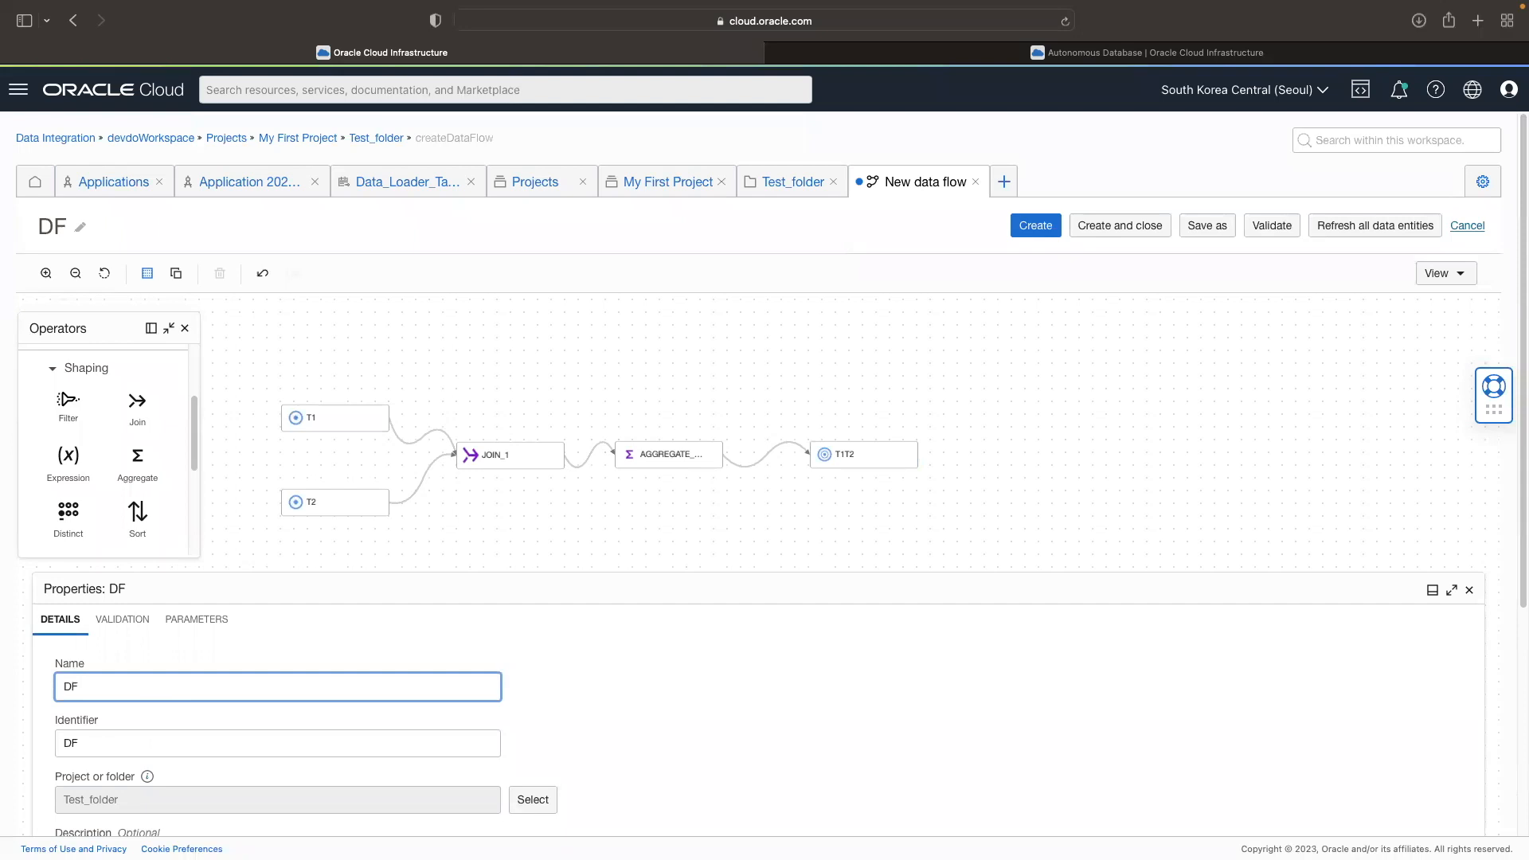
pyautogui.write('_t1t2')
pyautogui.click(1125, 230)
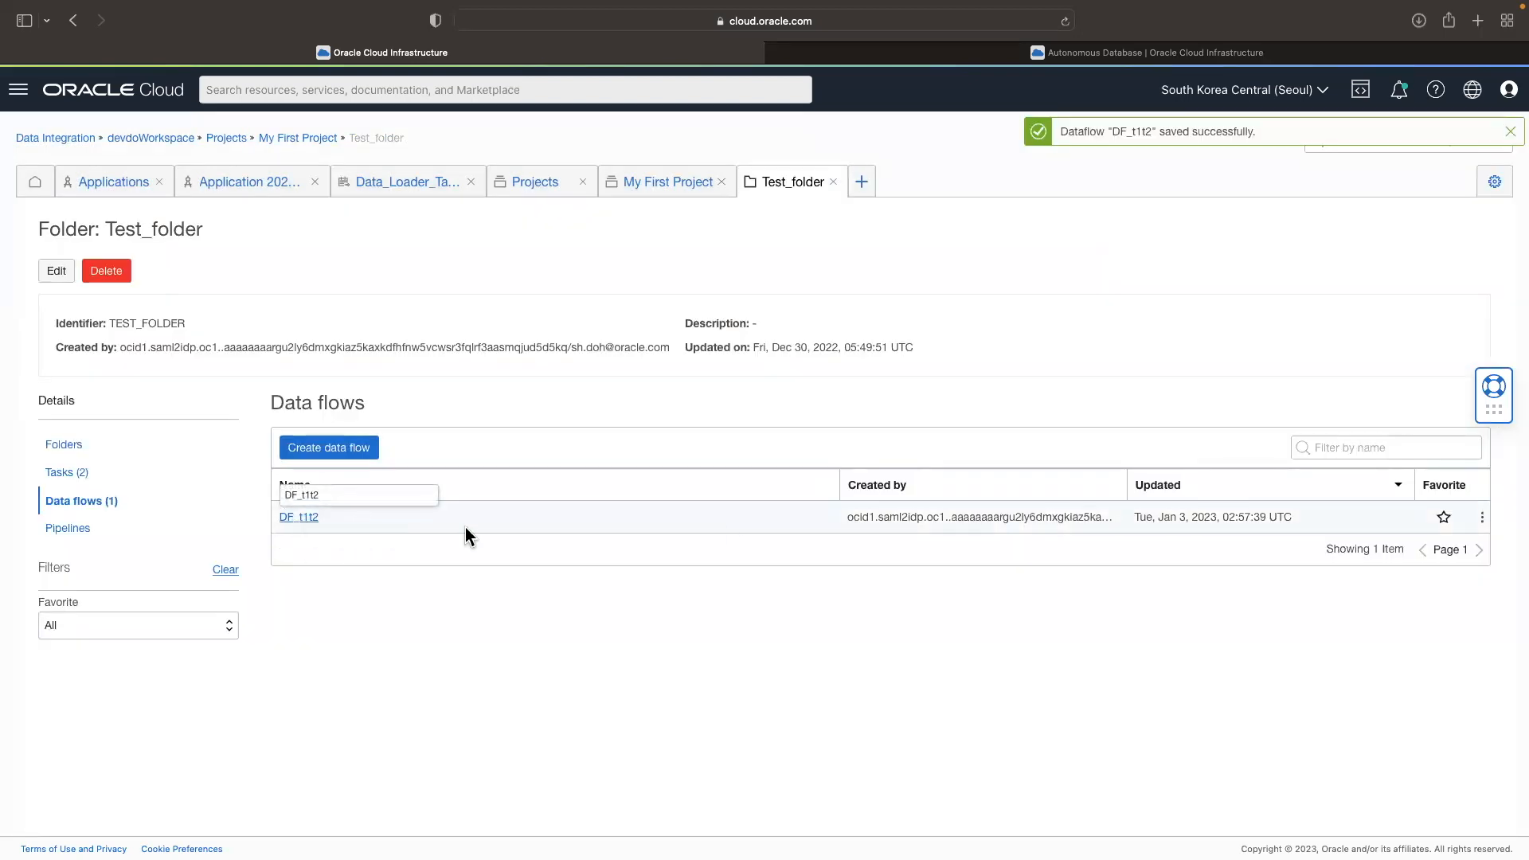
pyautogui.click(1483, 519)
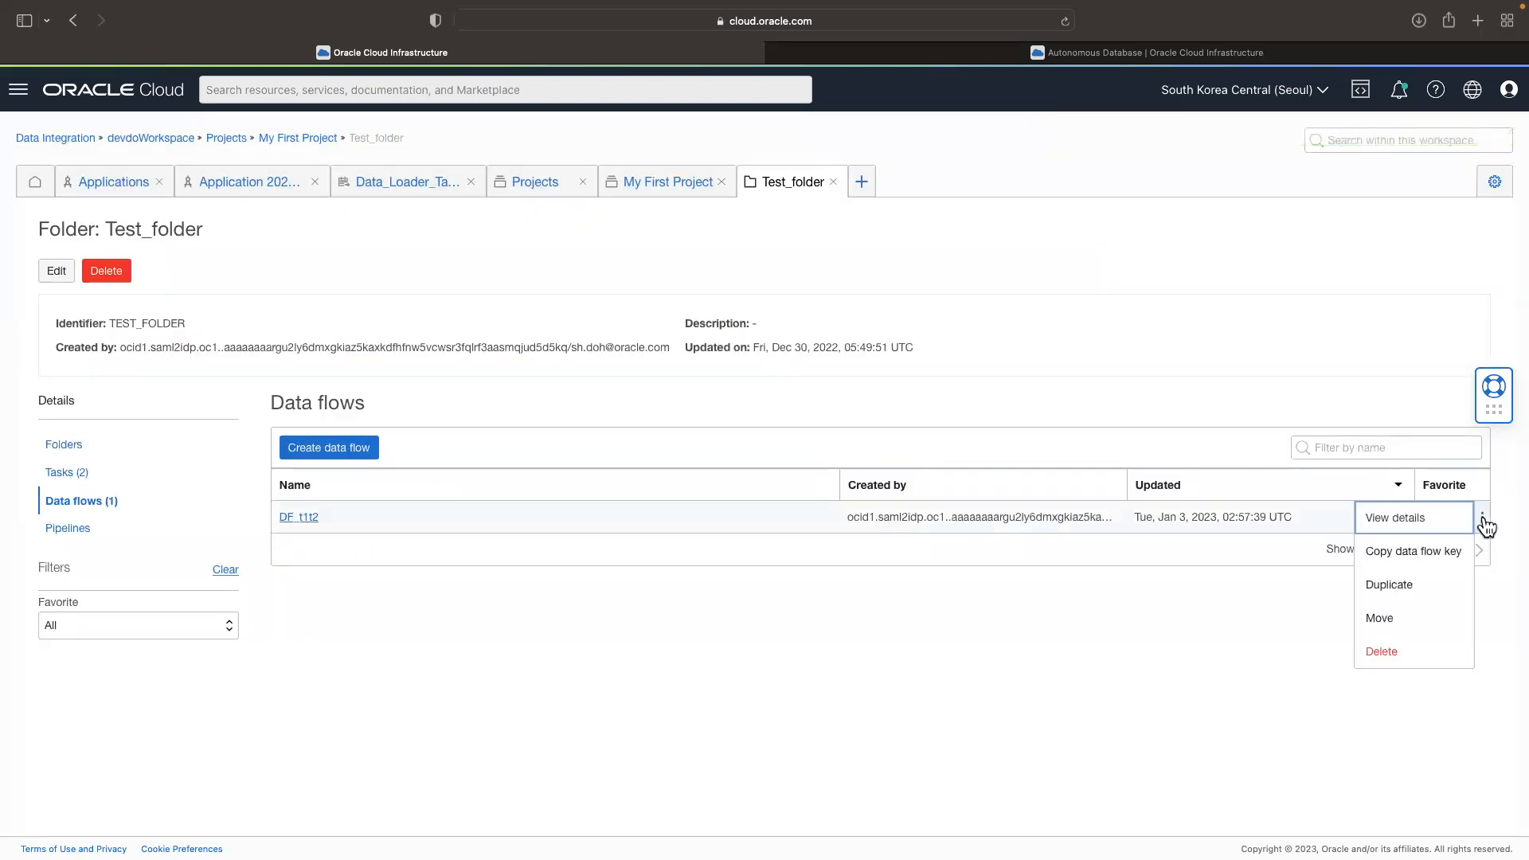
pyautogui.click(644, 629)
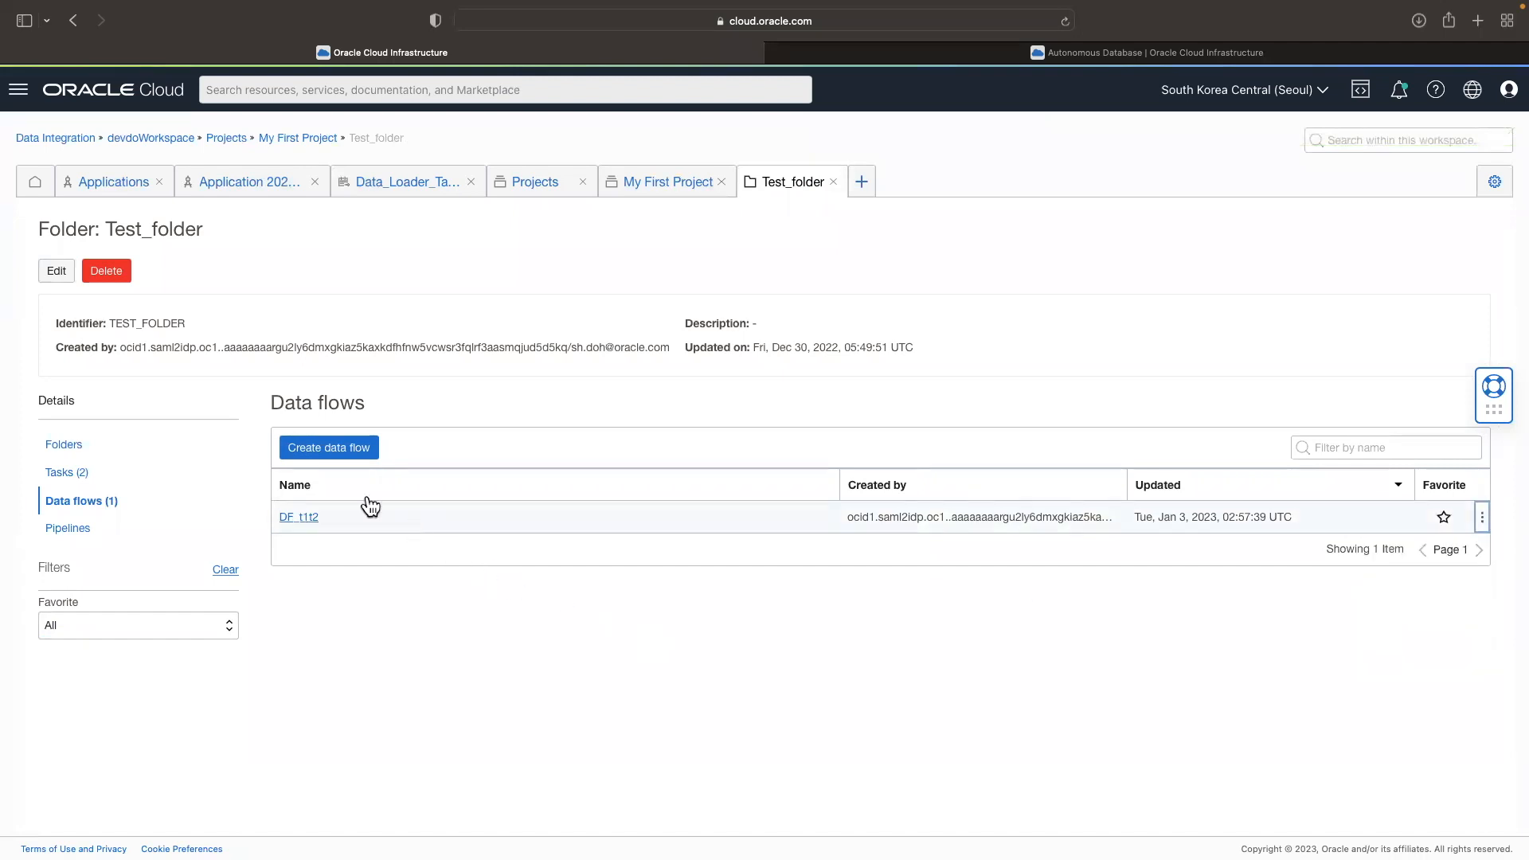
# Step: Create an integration task in Test_folder that uses the data flow DF_t1t2, keeping the generated task name
pyautogui.click(67, 478)
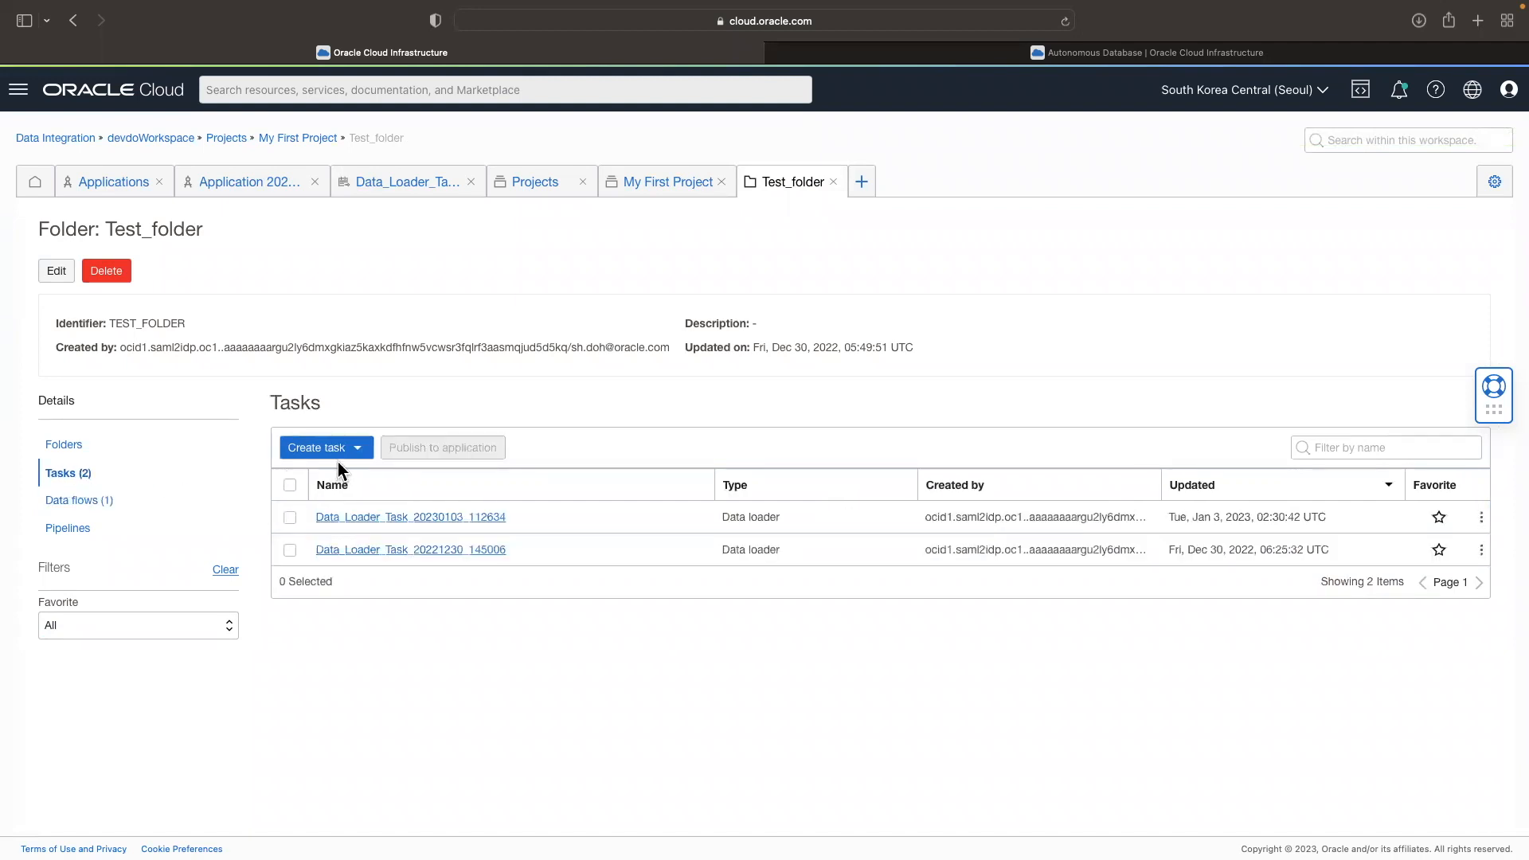
pyautogui.click(360, 451)
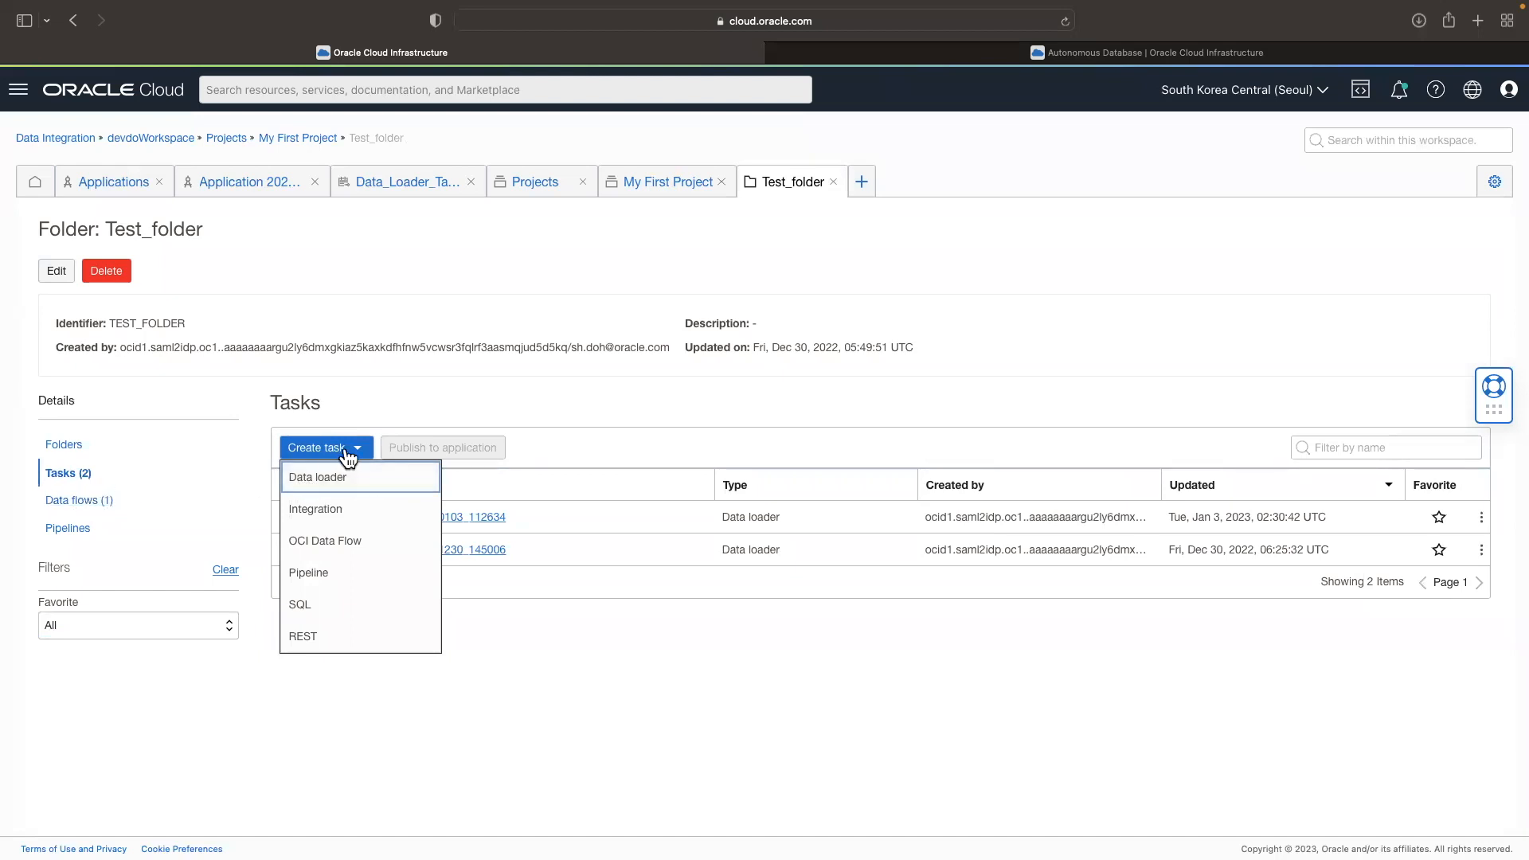
pyautogui.click(356, 509)
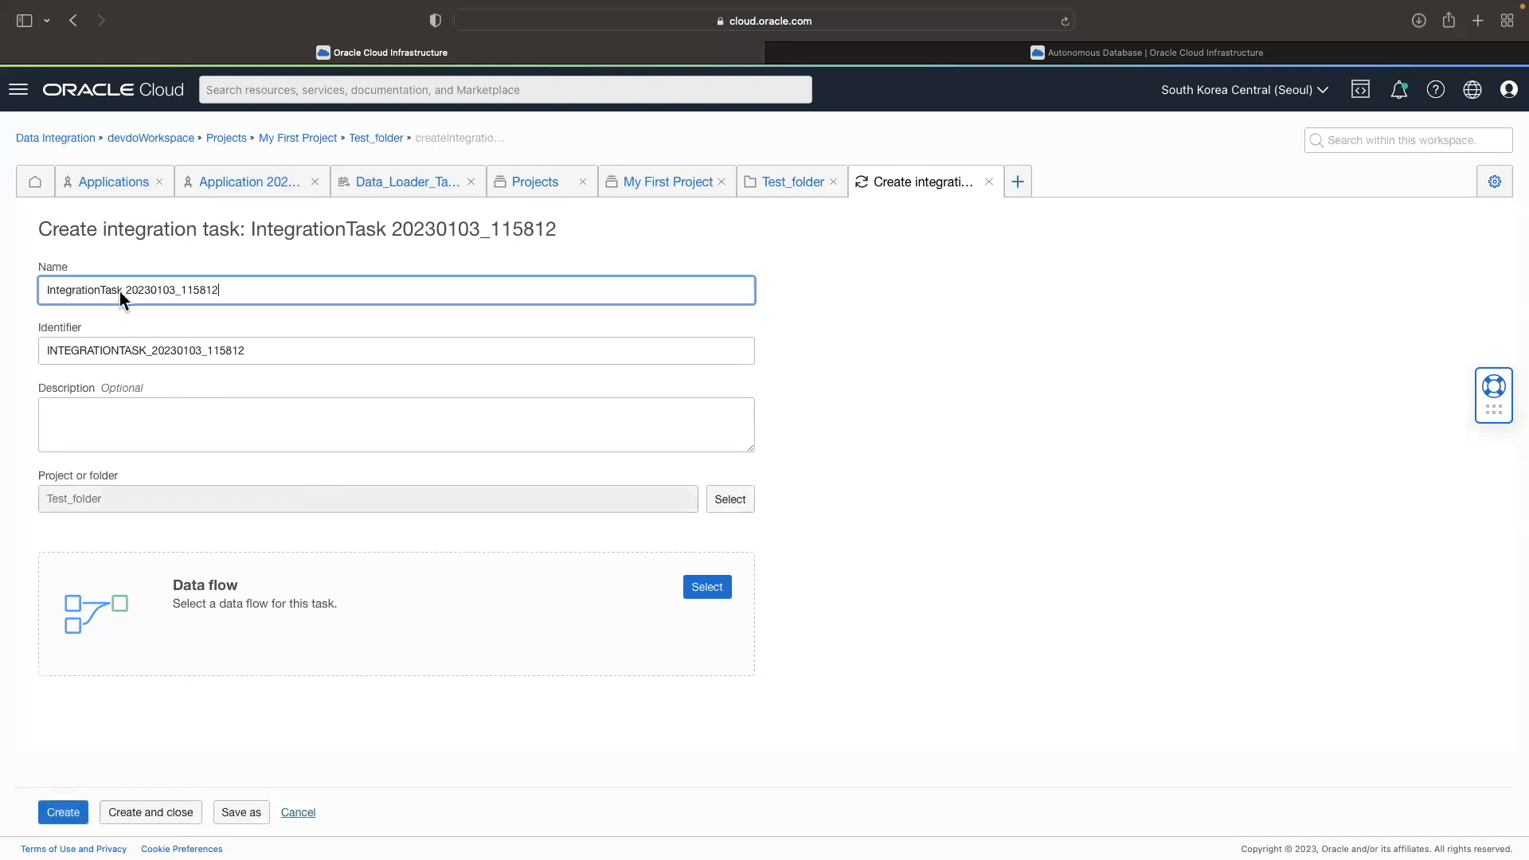
pyautogui.click(708, 589)
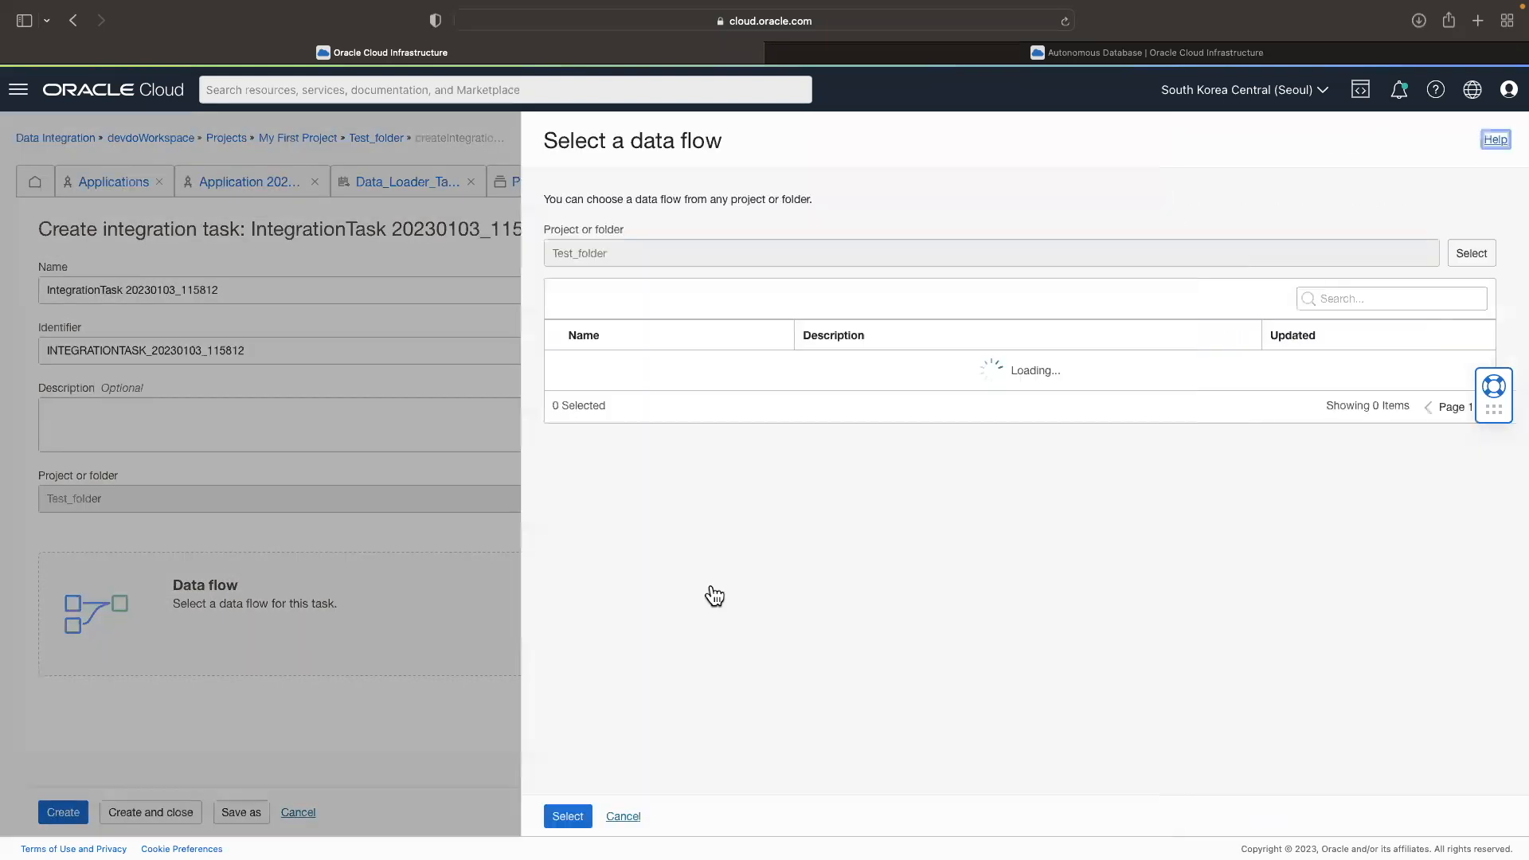
pyautogui.click(563, 367)
pyautogui.click(567, 816)
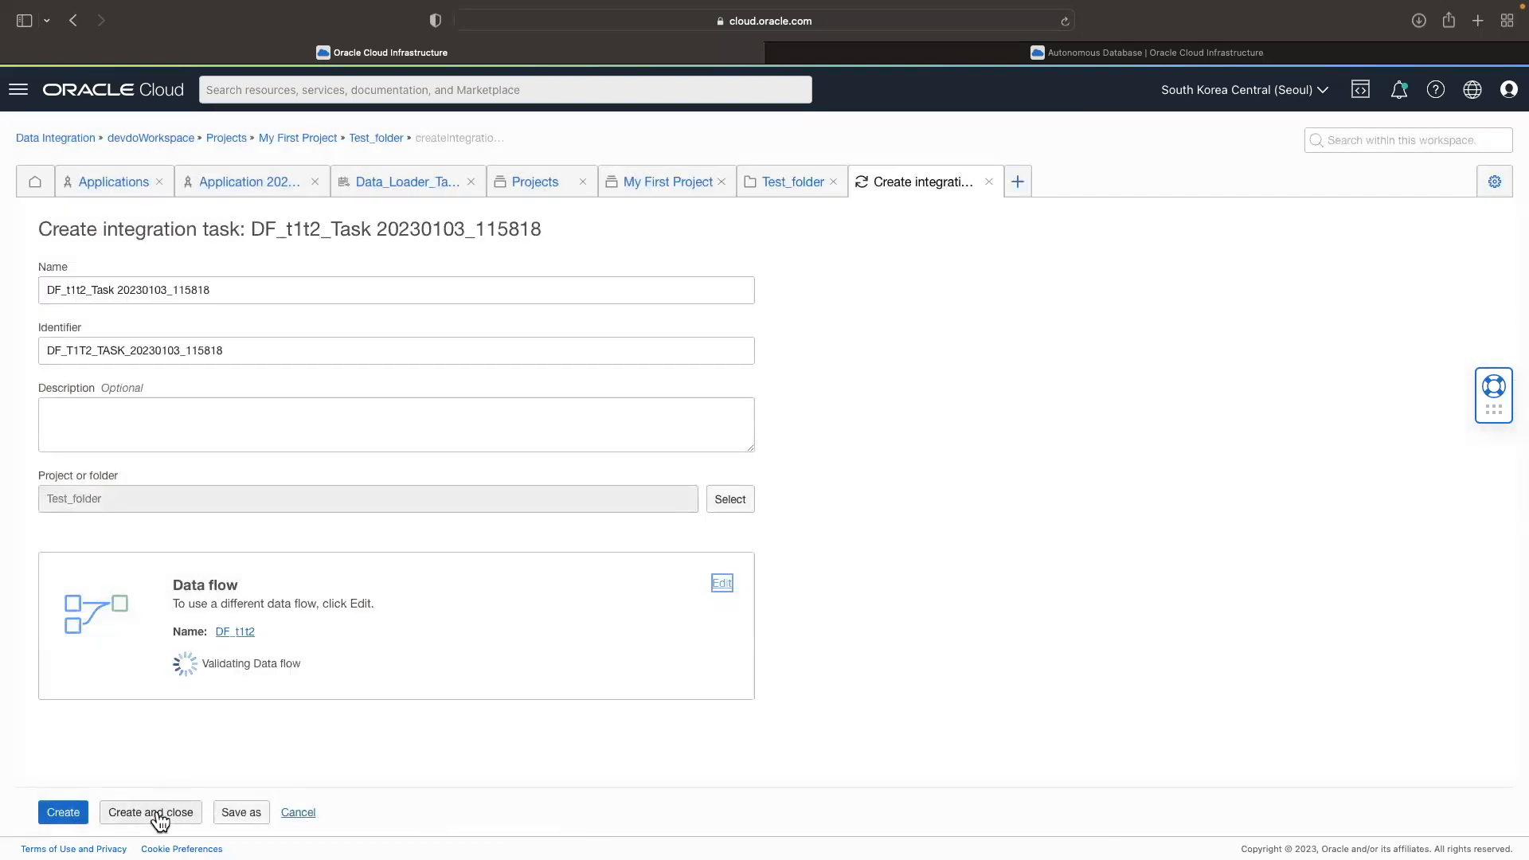
pyautogui.click(148, 816)
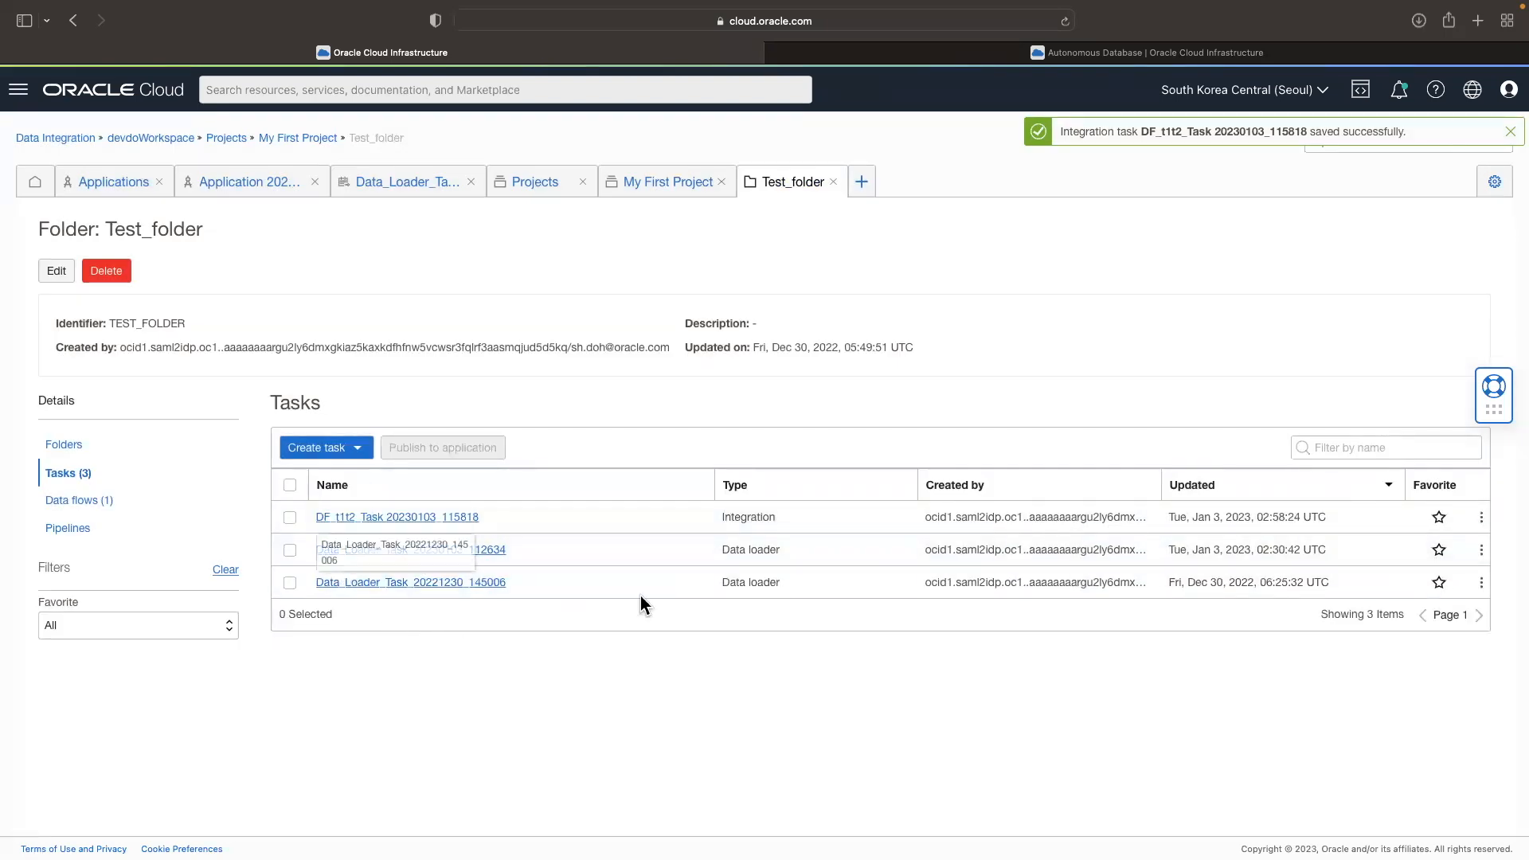
pyautogui.moveTo(810, 551); pyautogui.dragTo(765, 514)
pyautogui.doubleClick(759, 517)
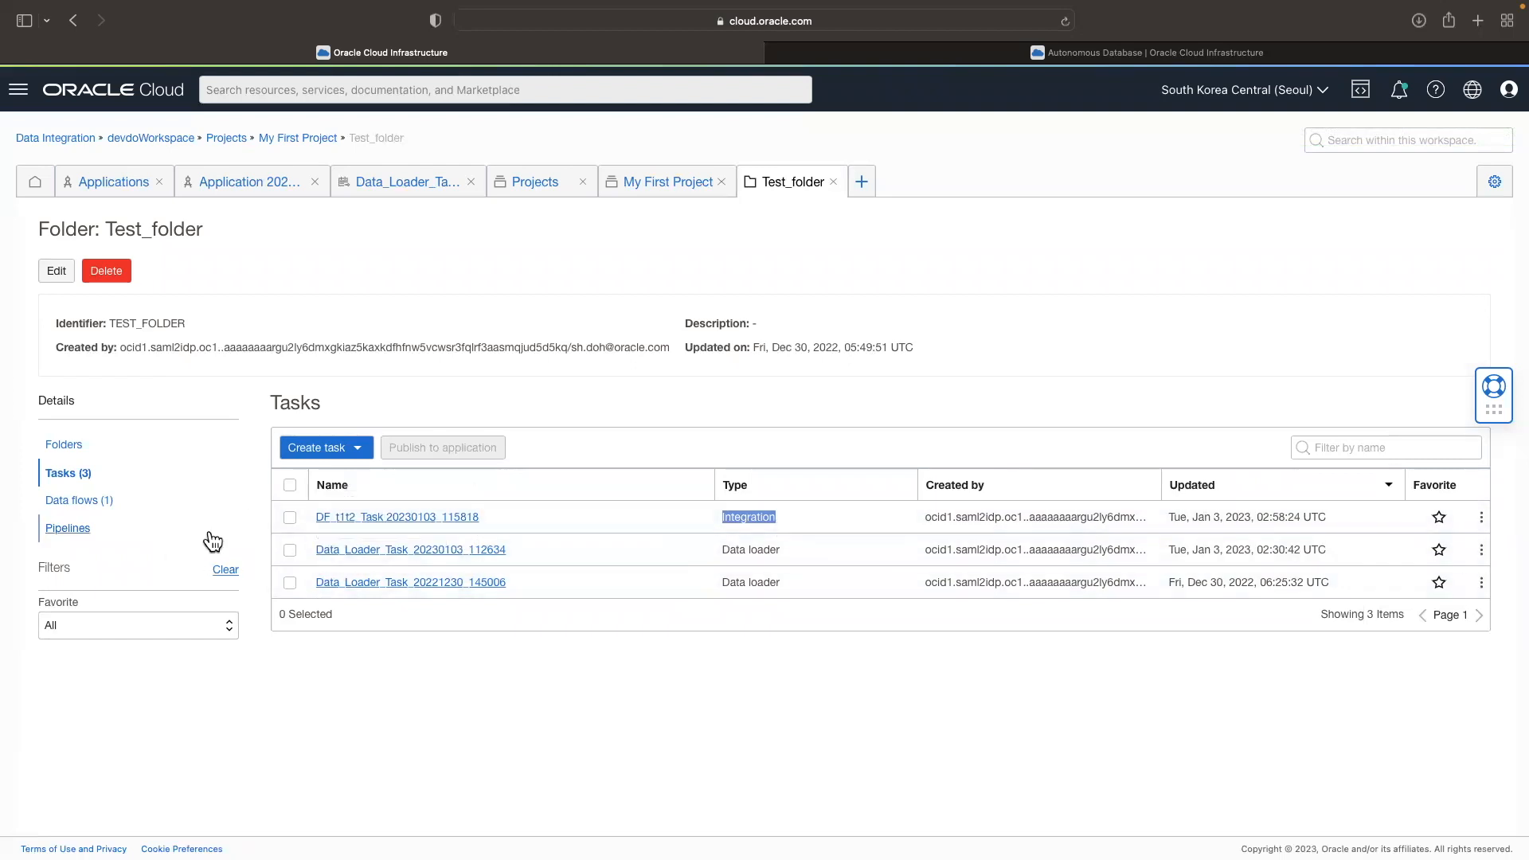
# Step: Start a new pipeline in Test_folder, expand the operator palette and reposition the START and END nodes further apart
pyautogui.click(68, 530)
pyautogui.click(342, 453)
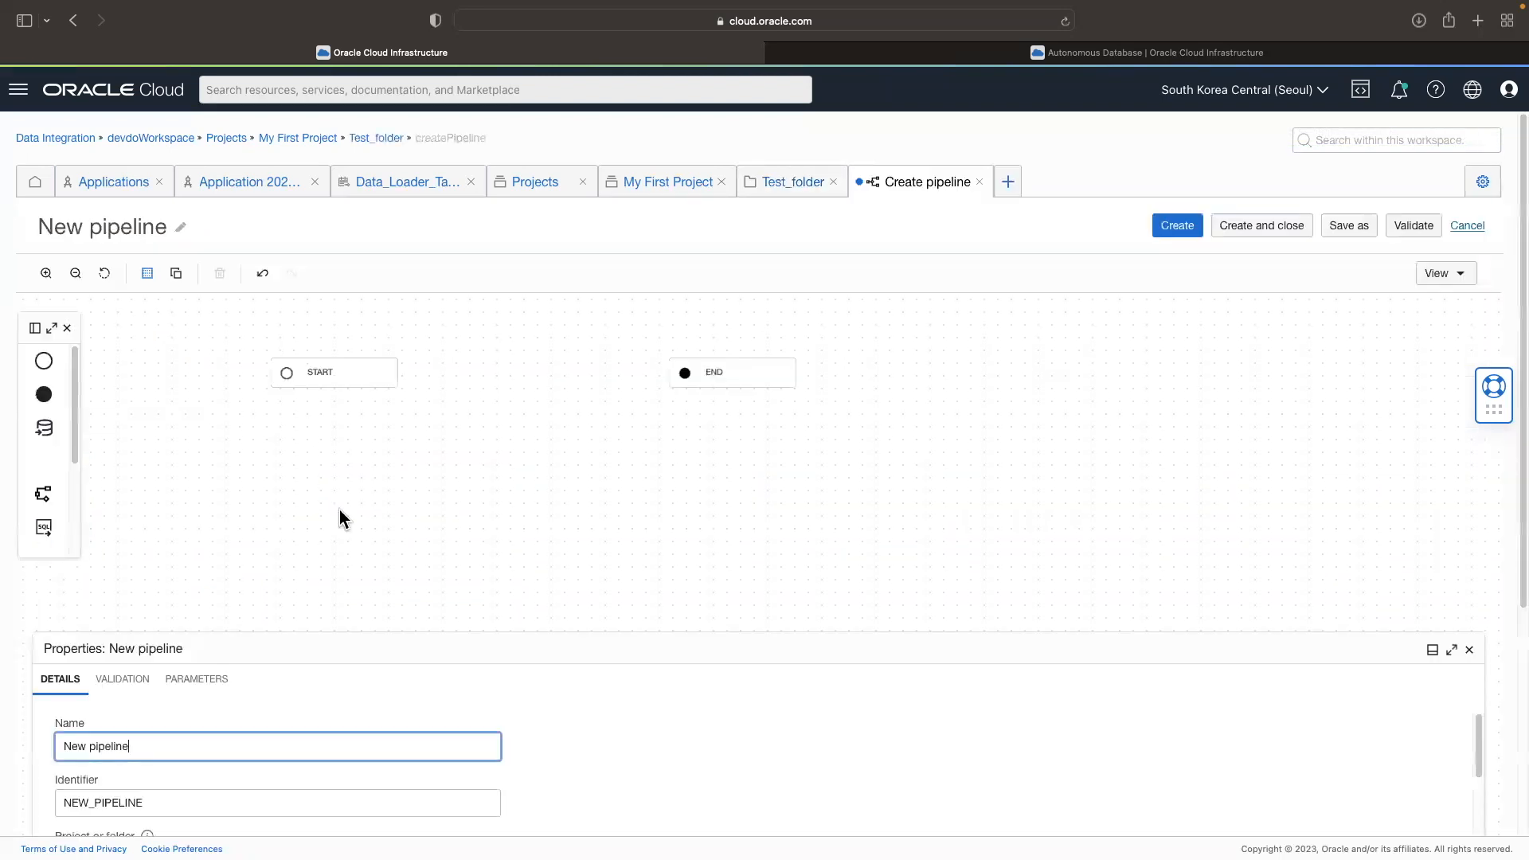
pyautogui.click(52, 328)
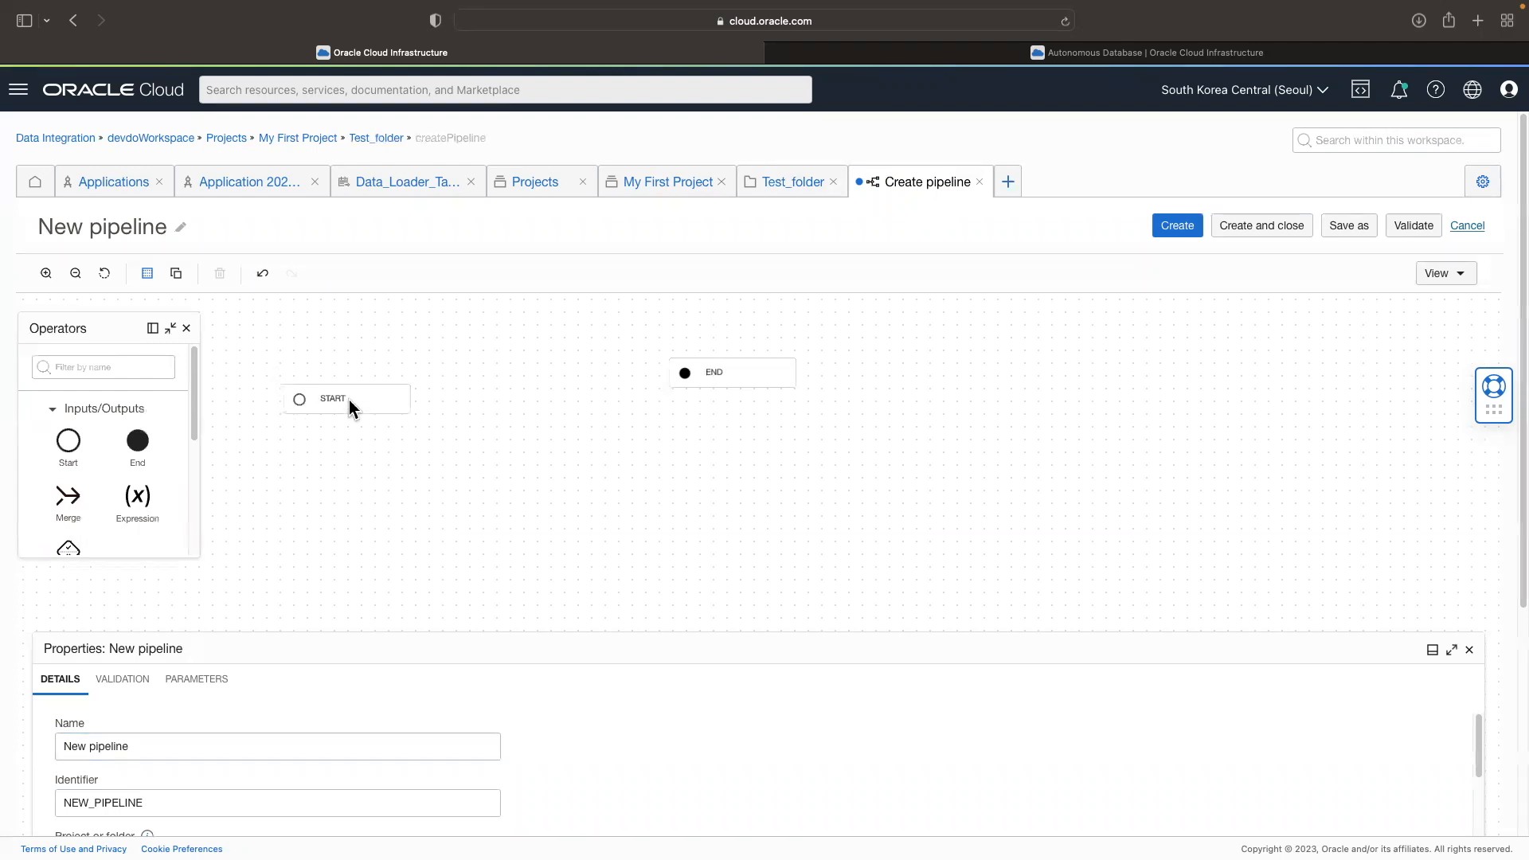
pyautogui.moveTo(669, 387); pyautogui.dragTo(785, 416)
pyautogui.moveTo(344, 407); pyautogui.dragTo(348, 413)
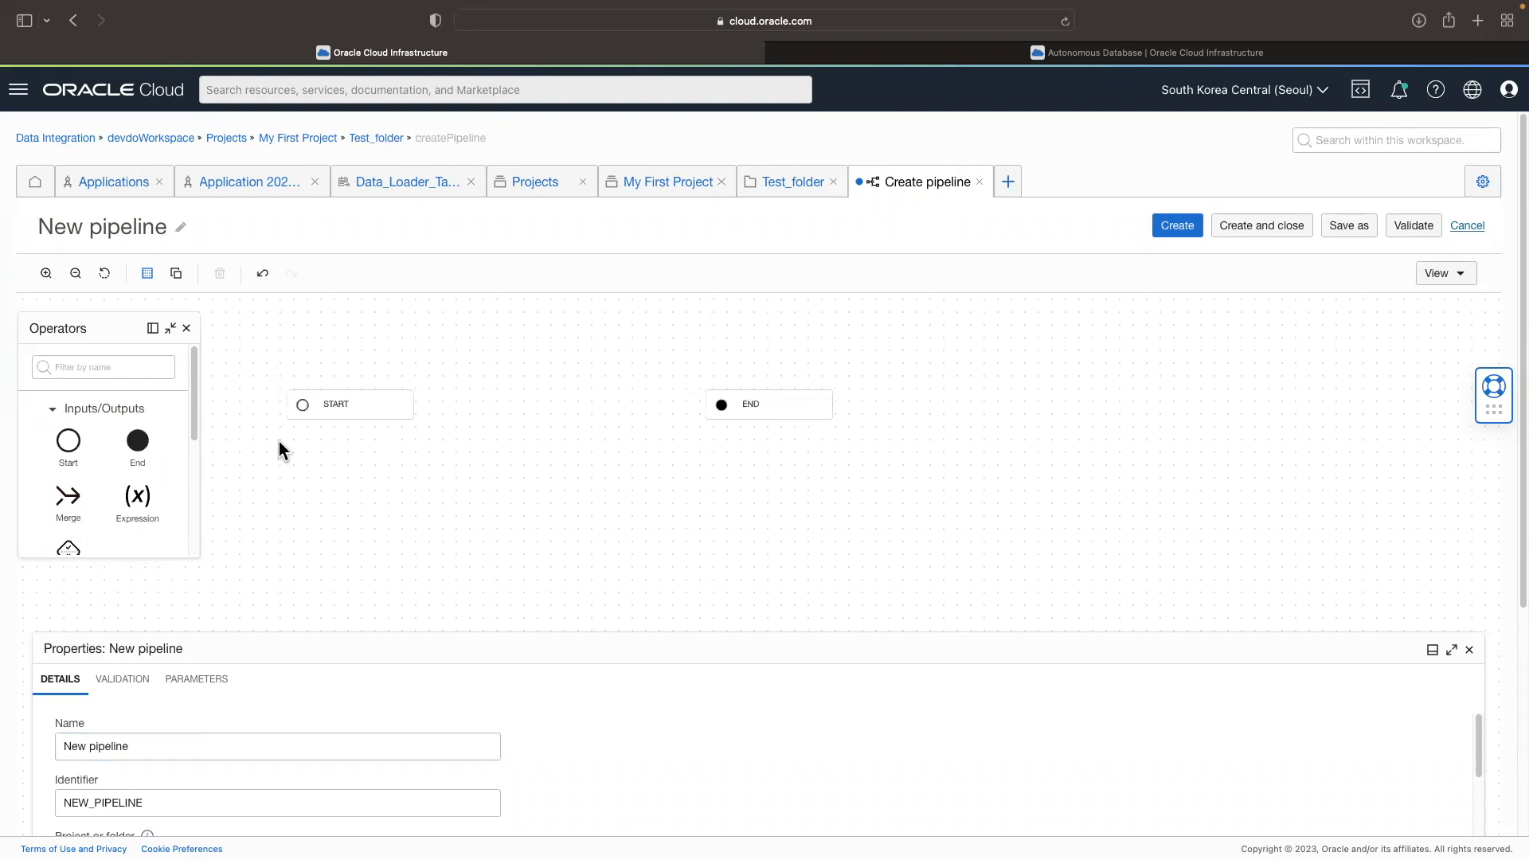
# Step: Add a data loader operator and a data integration operator, one above the other, between START and END
pyautogui.moveTo(194, 432); pyautogui.dragTo(200, 548)
pyautogui.moveTo(69, 395); pyautogui.dragTo(552, 373)
pyautogui.moveTo(140, 398); pyautogui.dragTo(455, 451)
pyautogui.moveTo(547, 476); pyautogui.dragTo(548, 471)
pyautogui.moveTo(747, 410); pyautogui.dragTo(770, 413)
# Step: Open the properties of the data loader operator and move the properties panel higher over the canvas
pyautogui.click(553, 374)
pyautogui.scroll(-3, 594, 727)
pyautogui.moveTo(495, 639); pyautogui.dragTo(483, 562)
pyautogui.scroll(2, 336, 607)
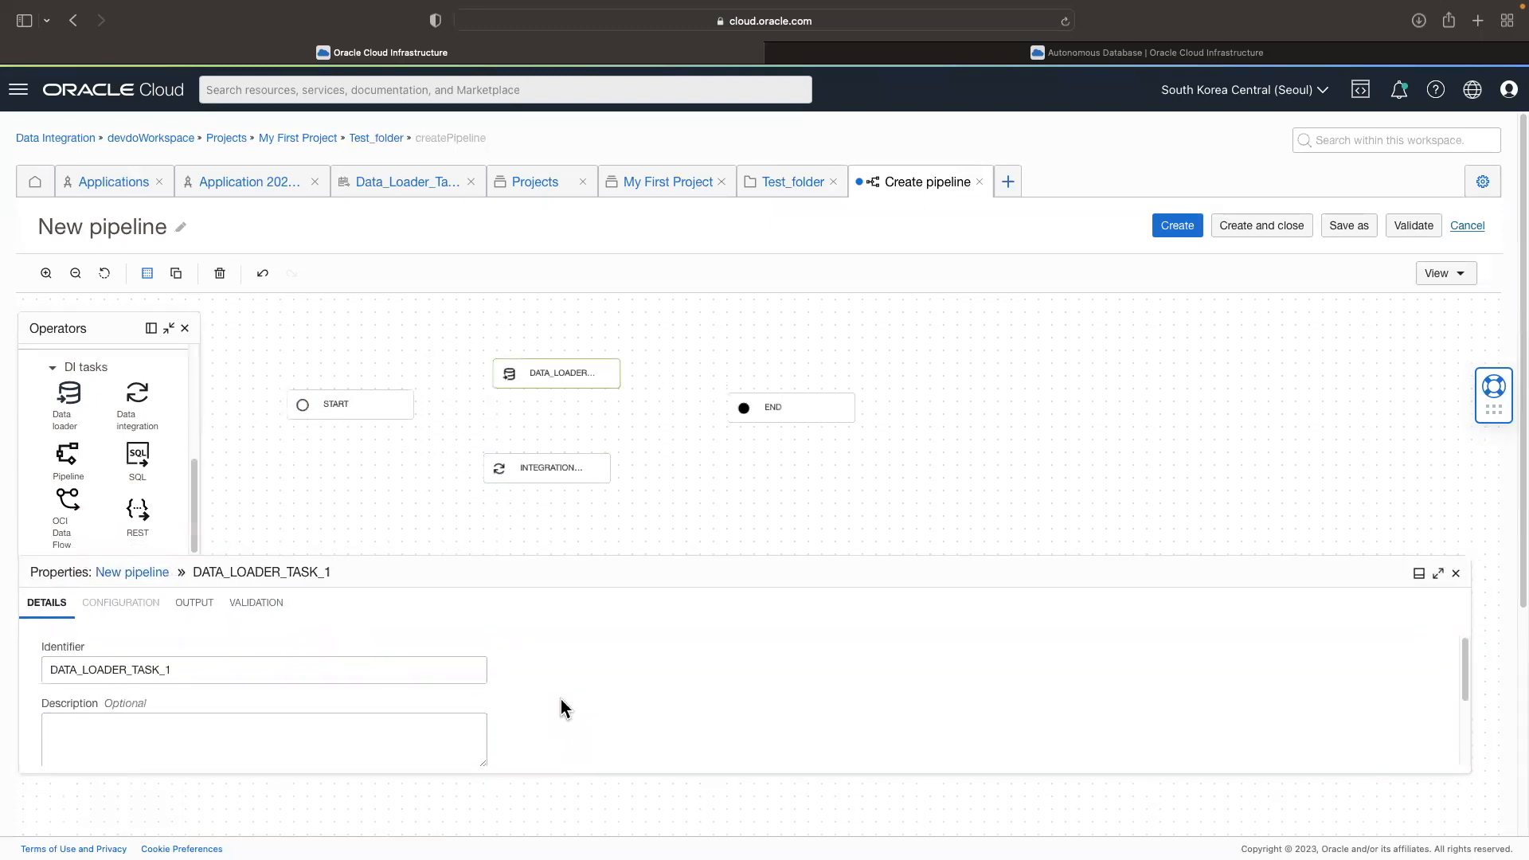
# Step: Assign the published task Data_Loader_Task_20230103_112634 to the pipeline's data loader operator
pyautogui.scroll(-2, 560, 700)
pyautogui.click(524, 687)
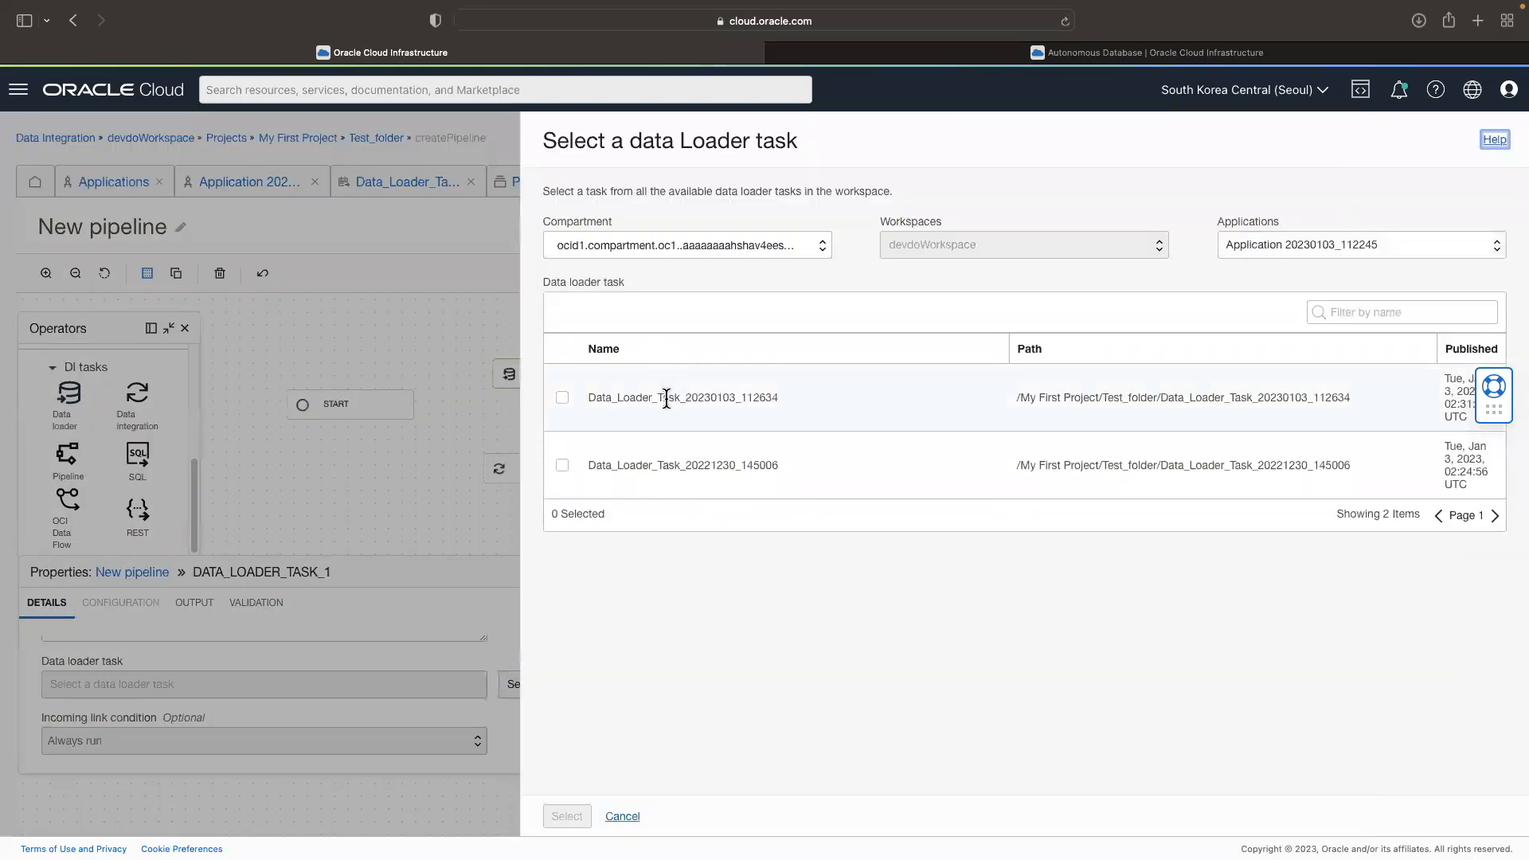
pyautogui.moveTo(717, 398); pyautogui.dragTo(773, 397)
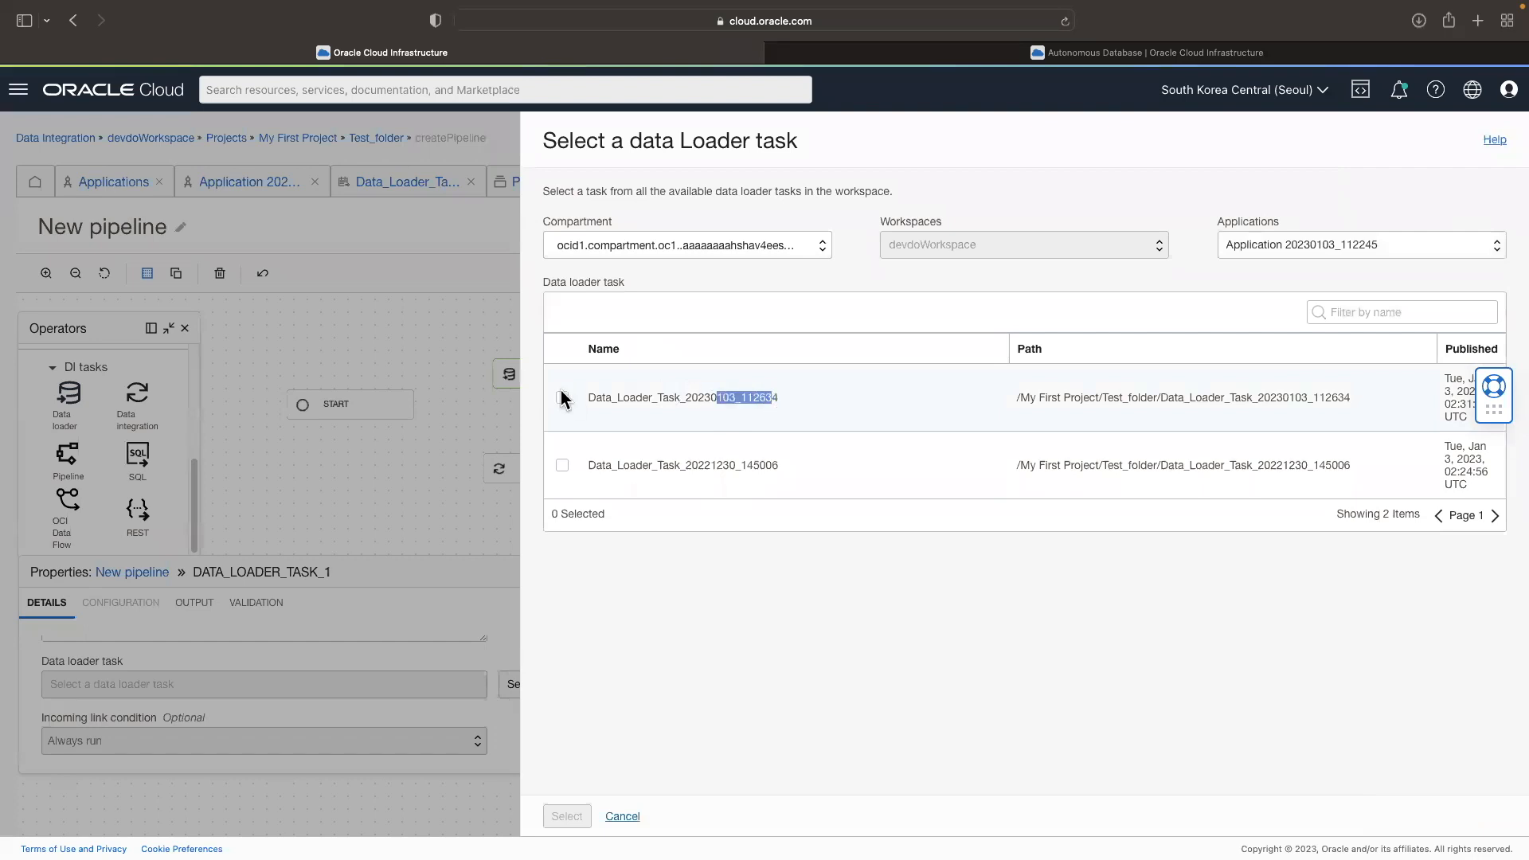
pyautogui.click(562, 397)
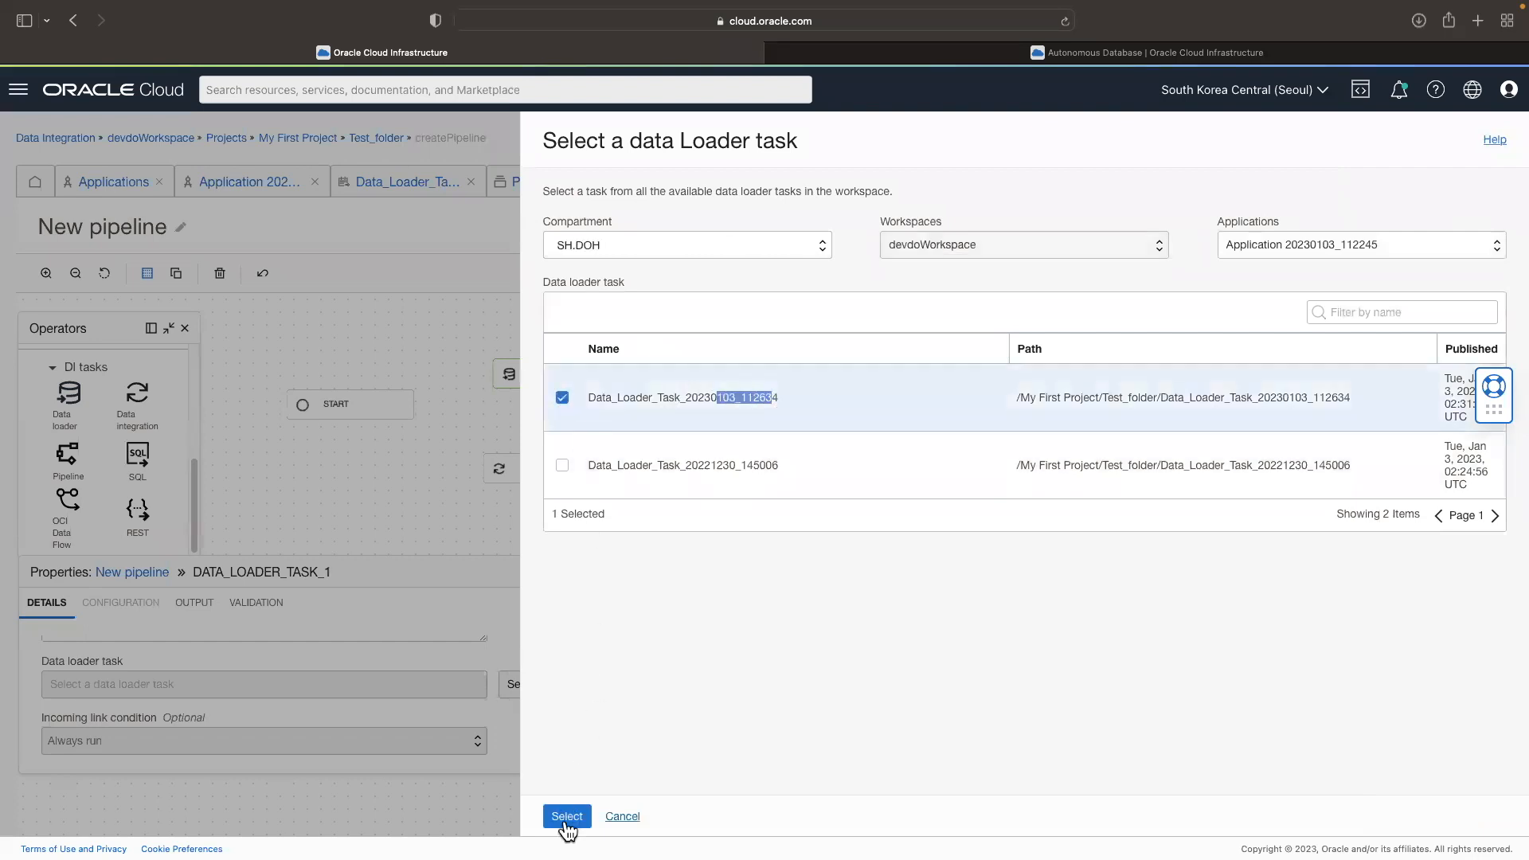
pyautogui.click(567, 816)
# Step: Align the integration operator beneath the data loader operator and check which integration tasks are available for it
pyautogui.moveTo(575, 458); pyautogui.dragTo(571, 456)
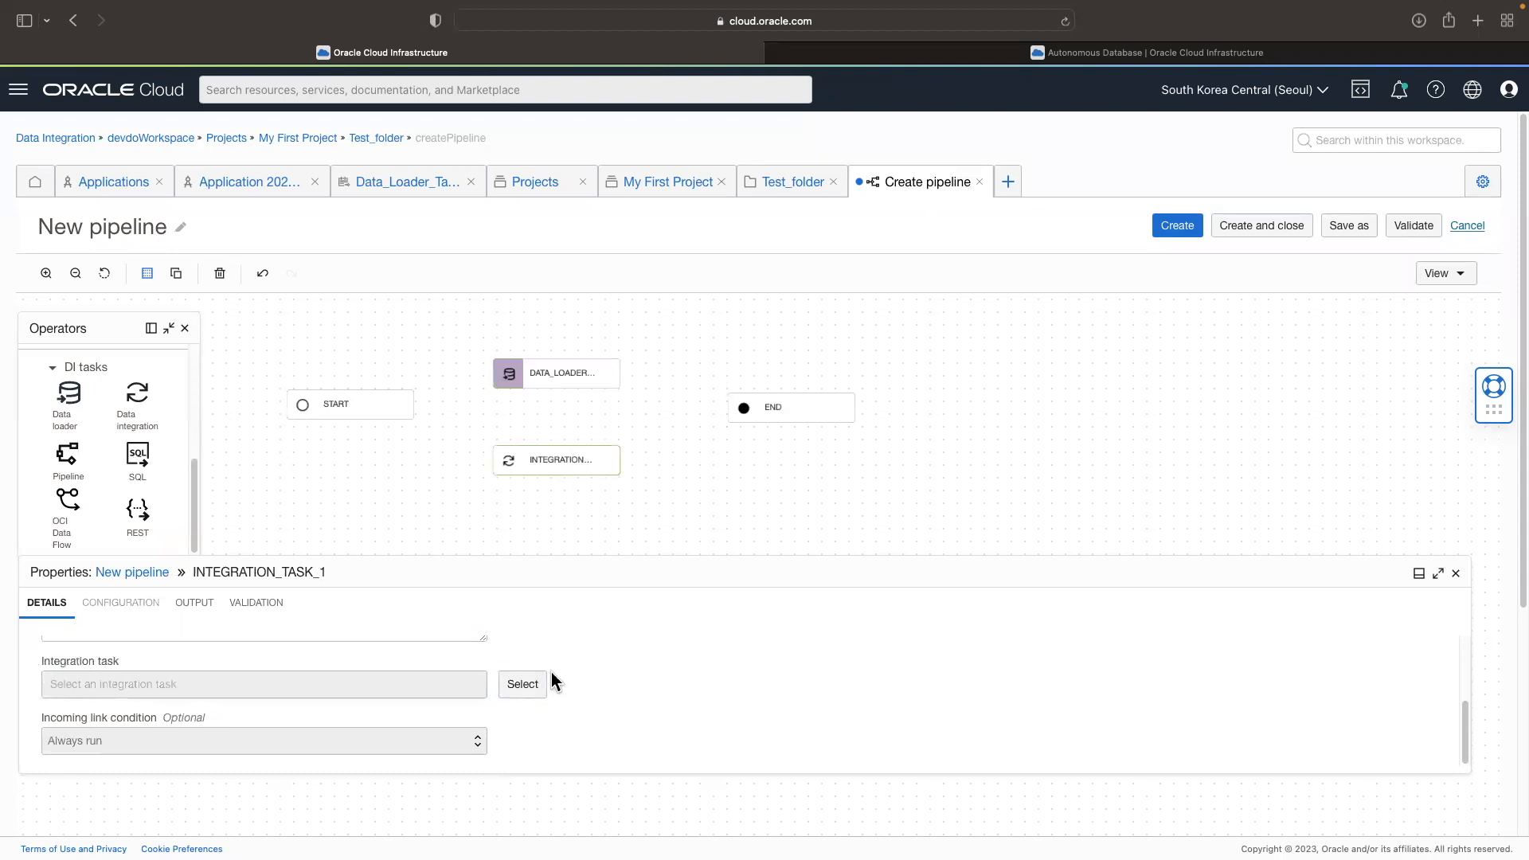
pyautogui.click(541, 684)
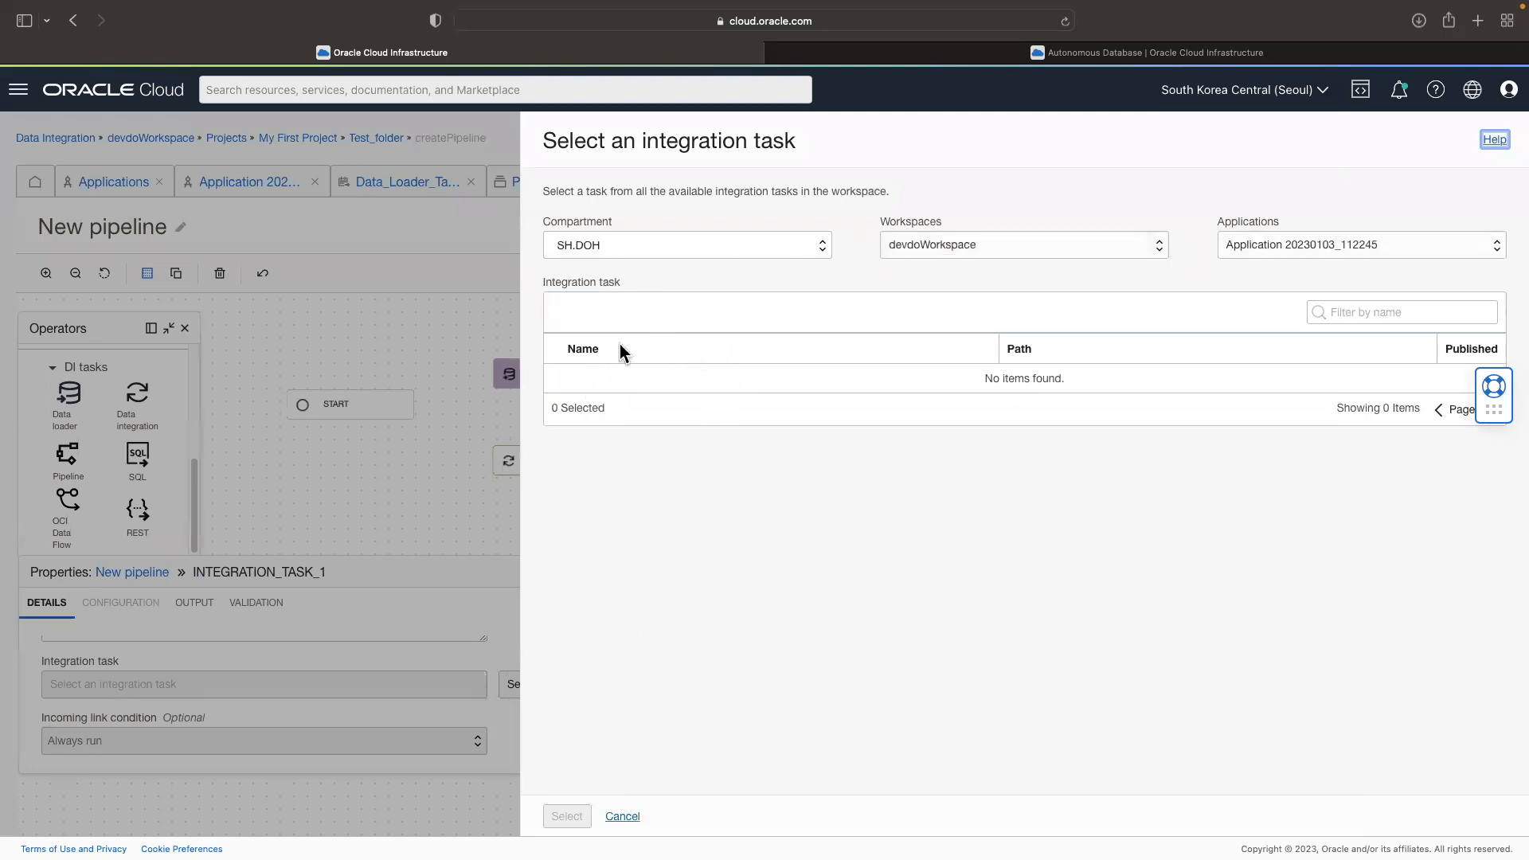
pyautogui.click(628, 819)
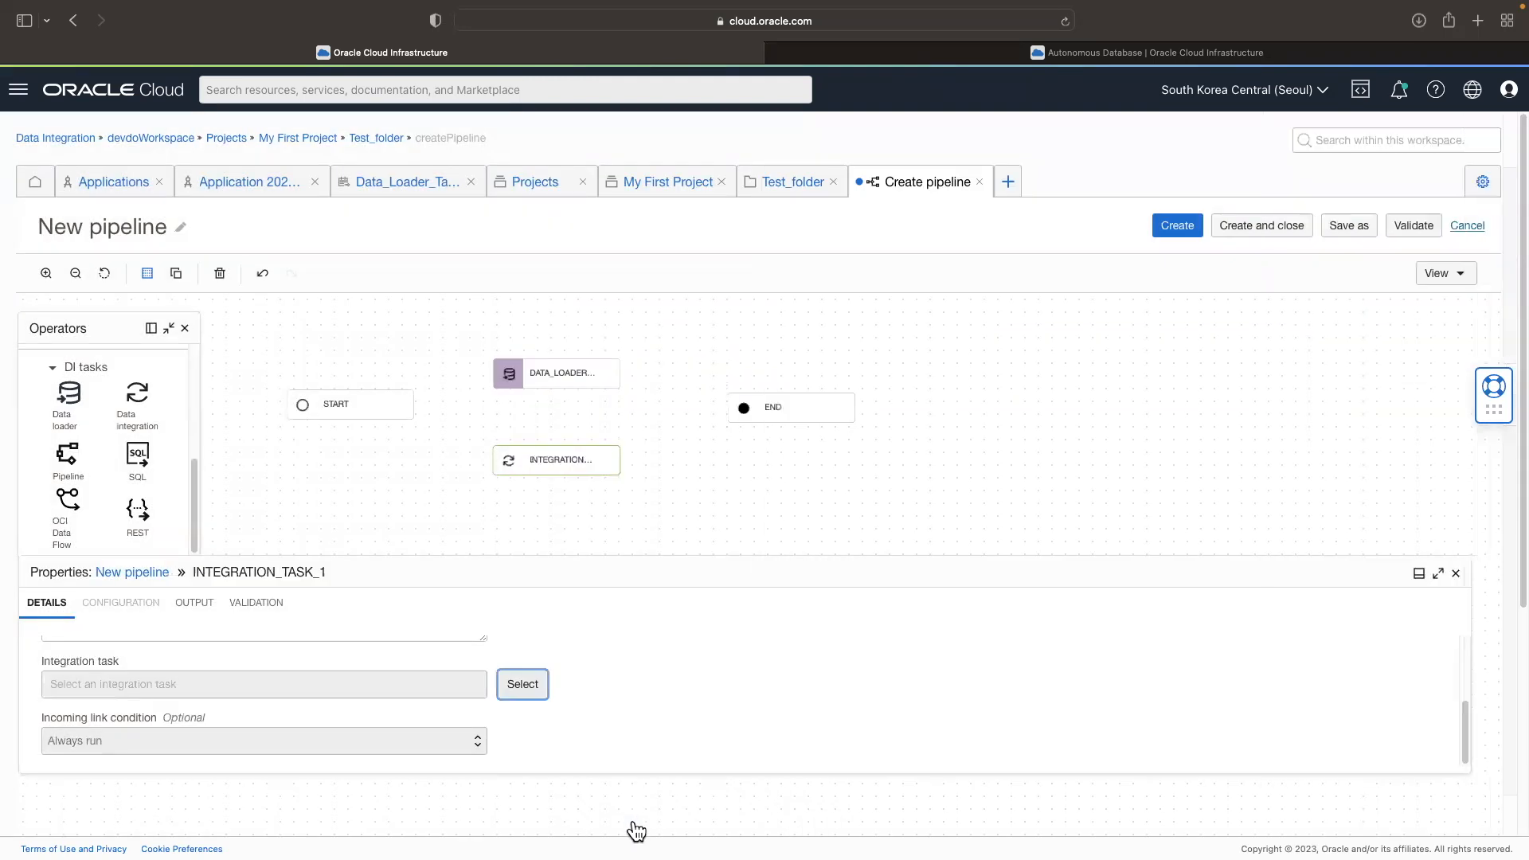
# Step: Publish the integration task DF_t1t2_Task 20230103_115818 from Test_folder to Application 20230103_112245
pyautogui.click(769, 184)
pyautogui.click(64, 475)
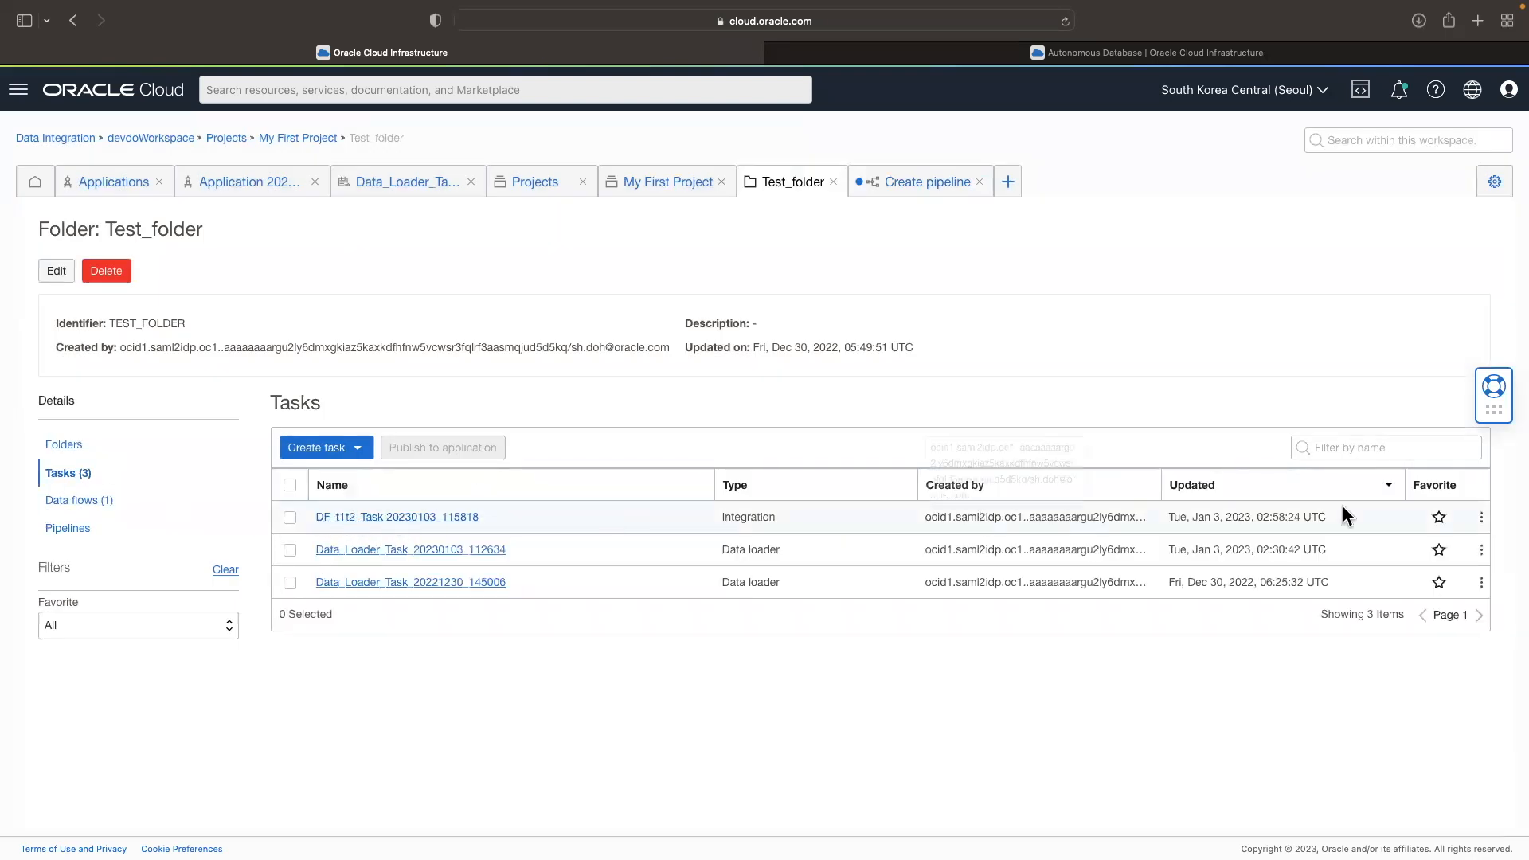
pyautogui.click(1481, 517)
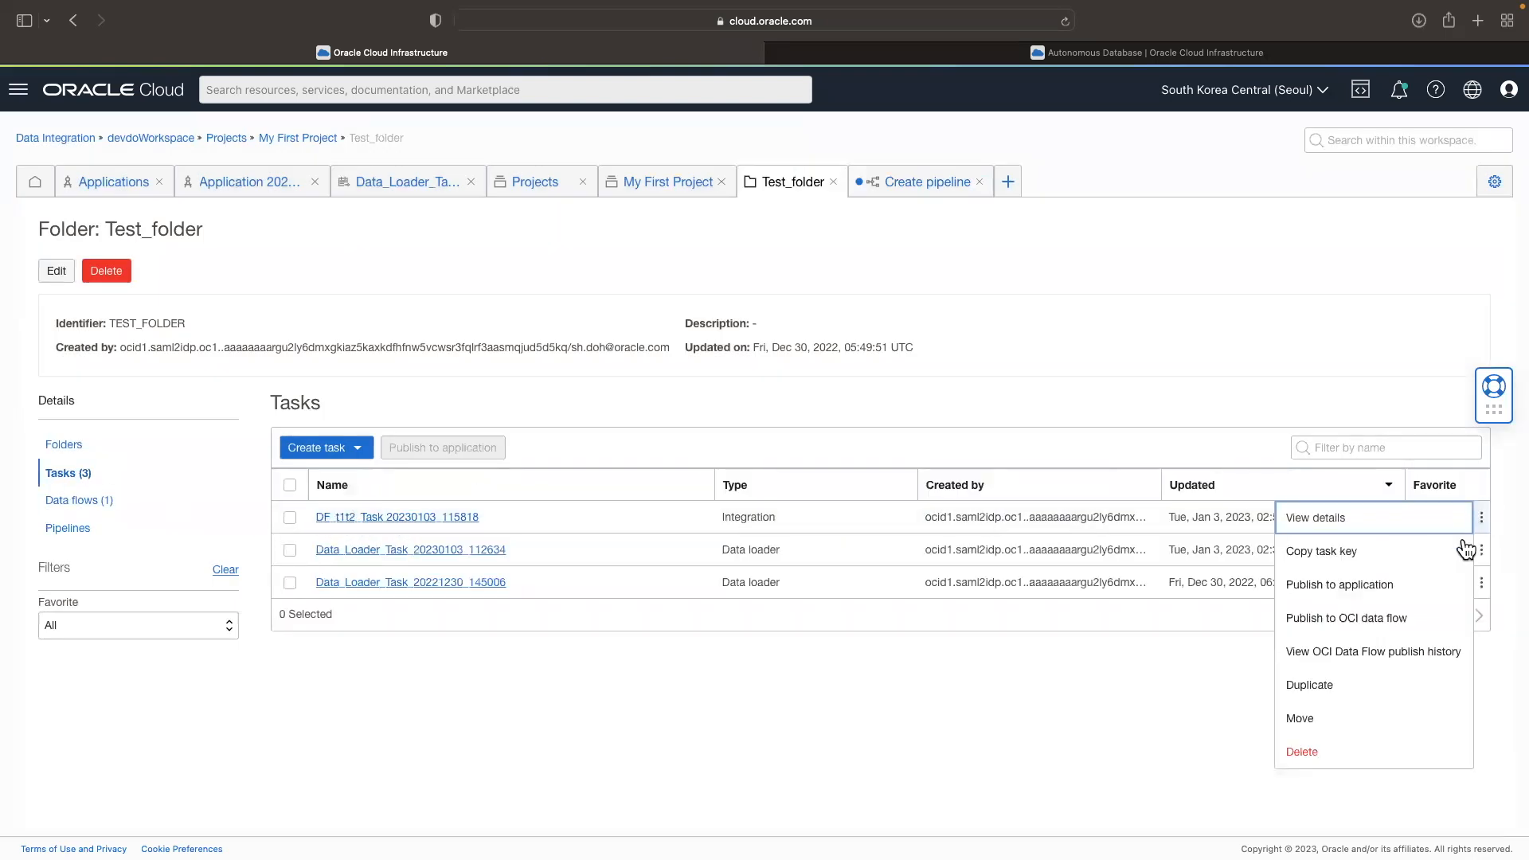
pyautogui.click(1388, 596)
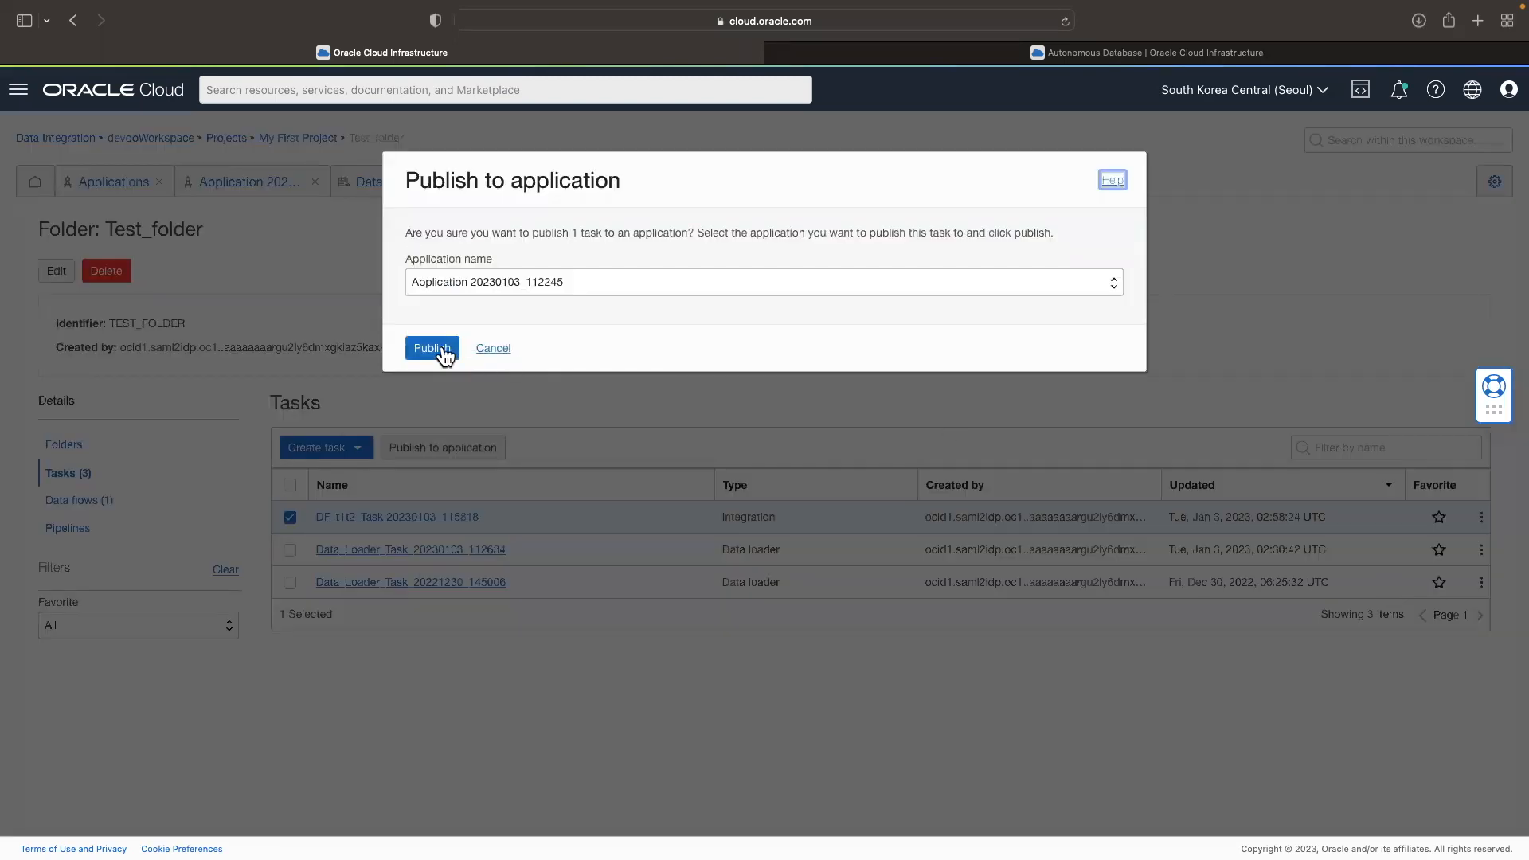
pyautogui.click(432, 349)
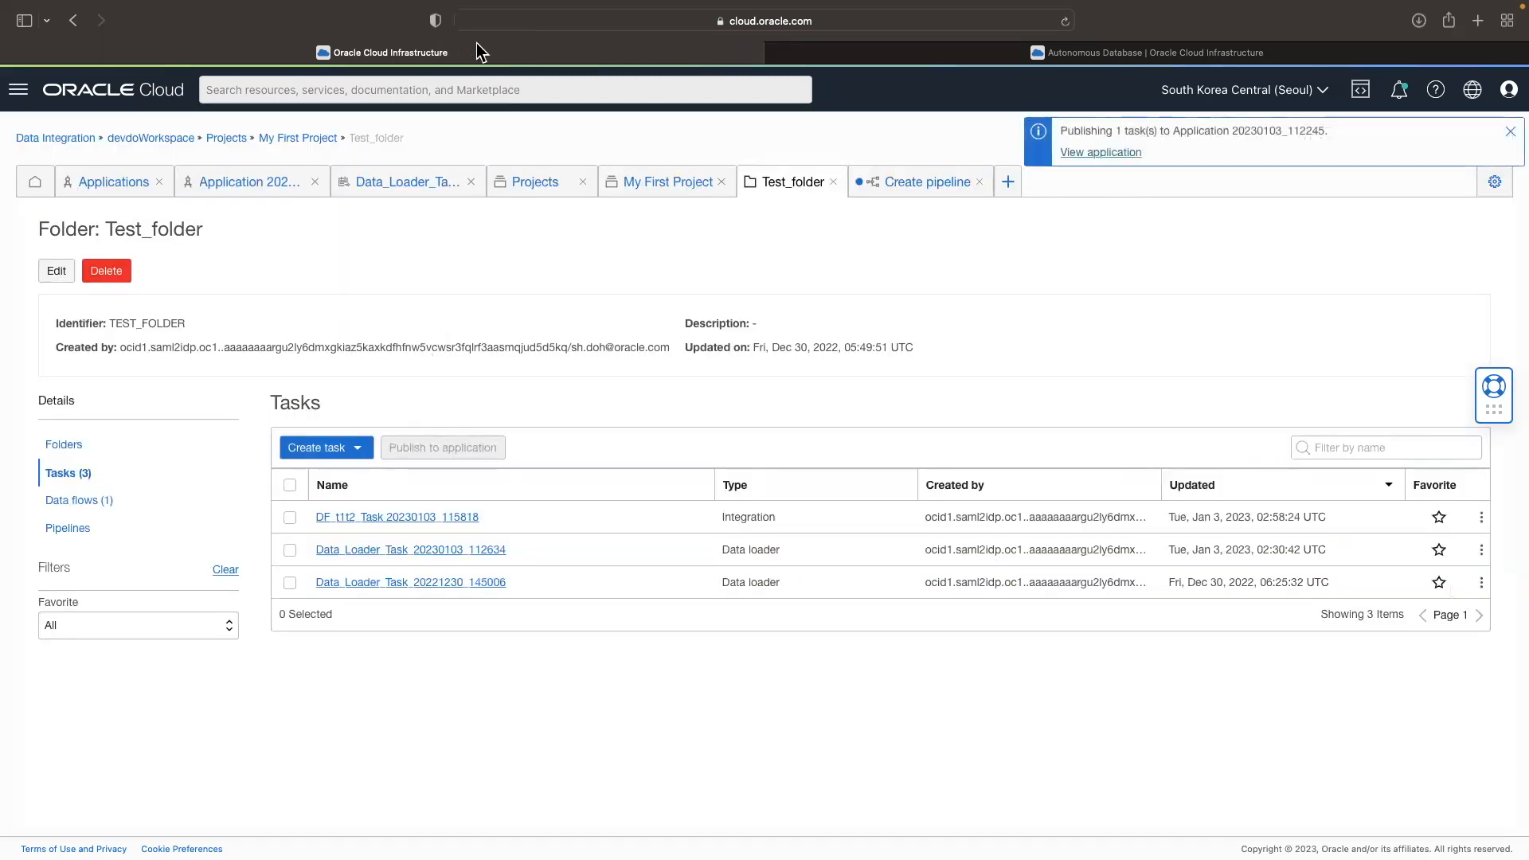
# Step: Return to the pipeline being created and assign DF_t1t2_Task 20230103_115818 to its integration operator
pyautogui.click(904, 185)
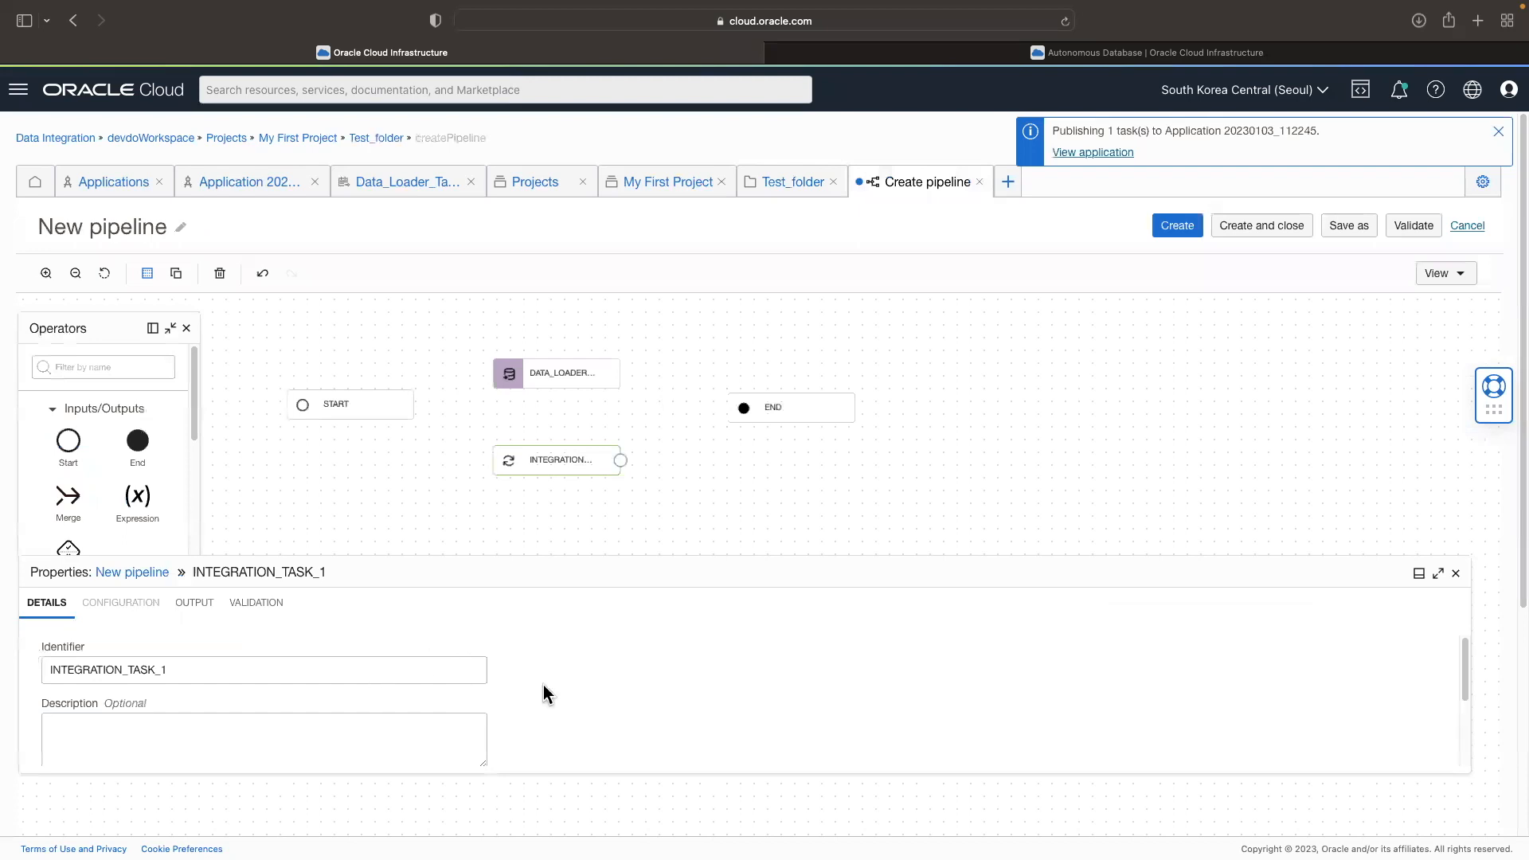
pyautogui.scroll(-2, 544, 693)
pyautogui.click(514, 709)
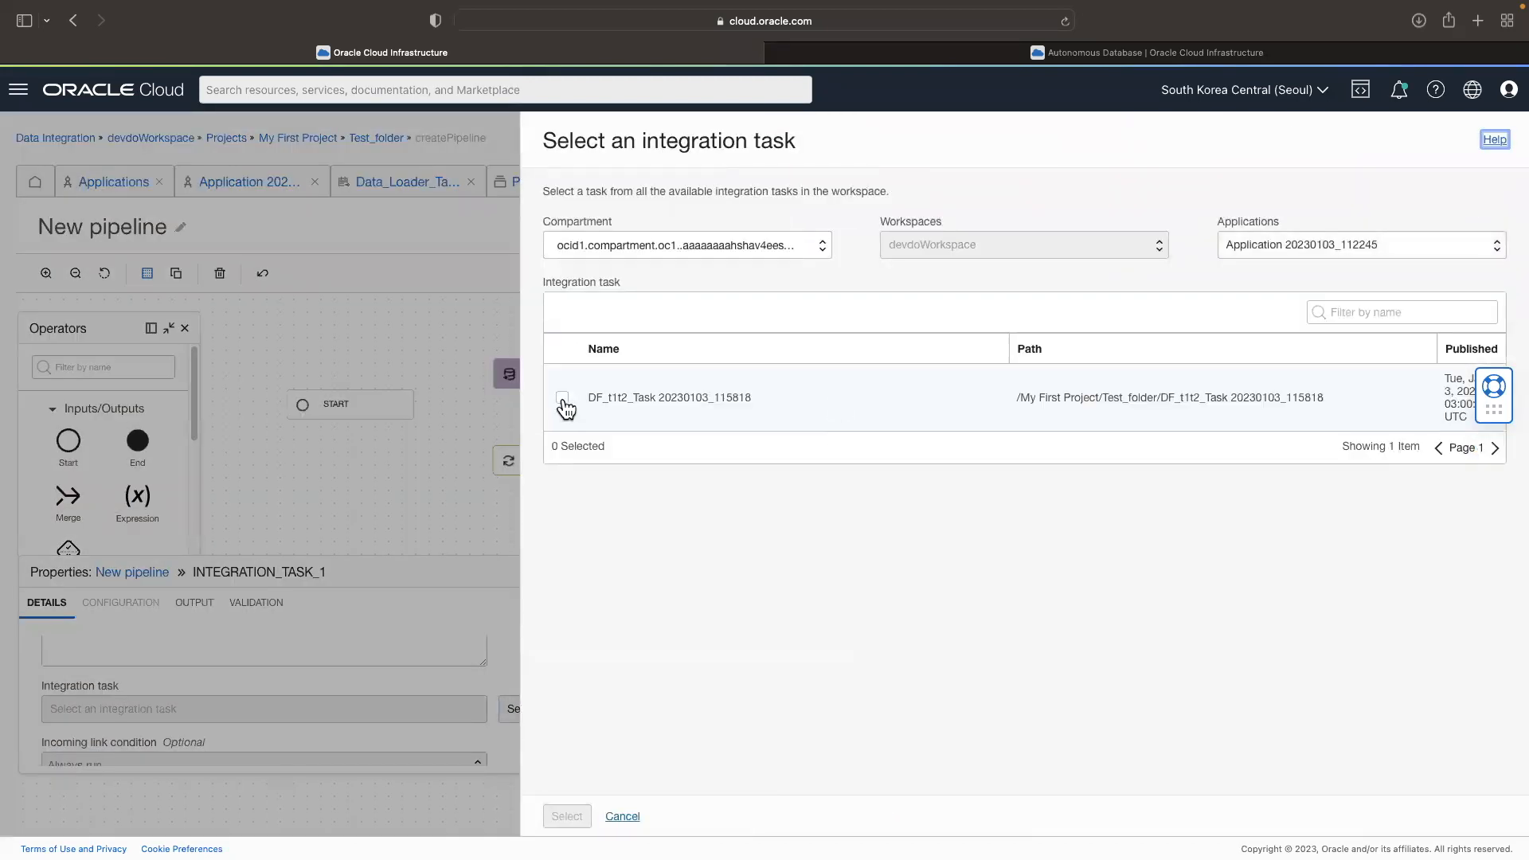
pyautogui.click(563, 400)
pyautogui.click(567, 817)
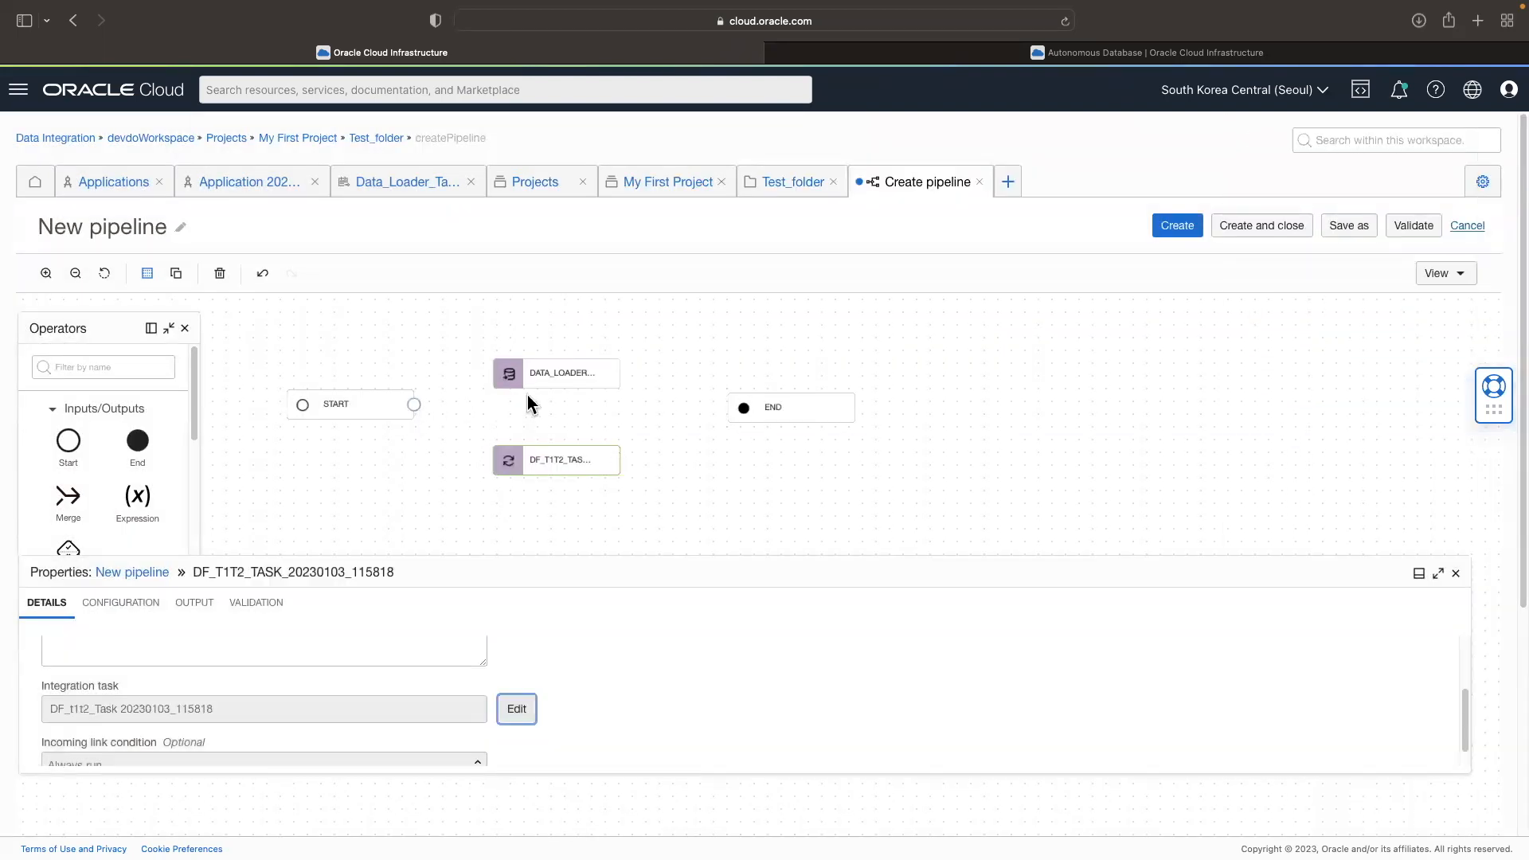
# Step: Connect START to both task operators and link both operators to END, moving END slightly further away
pyautogui.moveTo(414, 404); pyautogui.dragTo(497, 374)
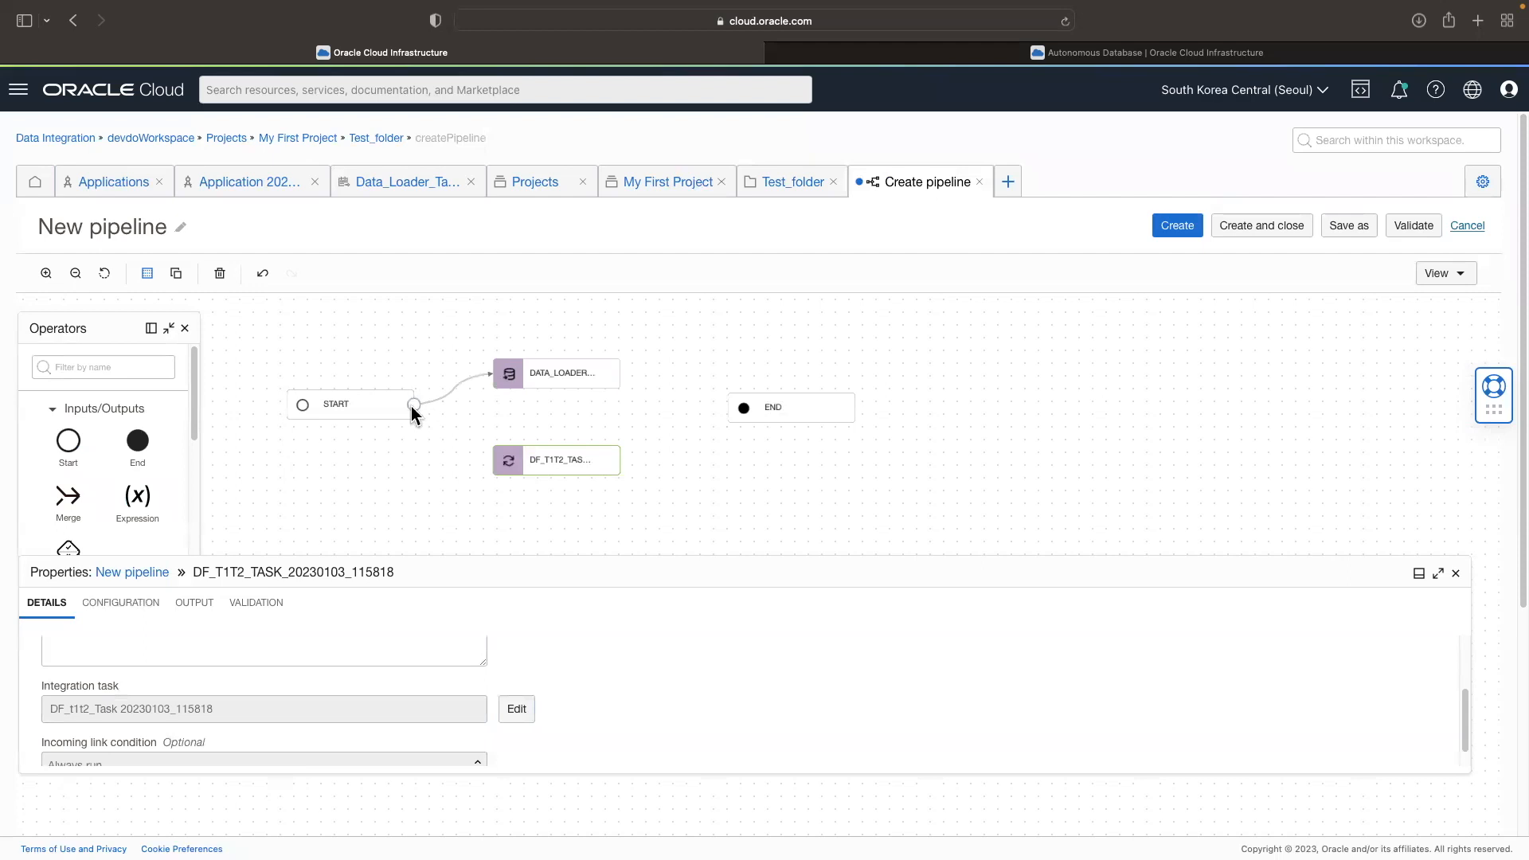
pyautogui.moveTo(411, 406); pyautogui.dragTo(516, 465)
pyautogui.moveTo(620, 375); pyautogui.dragTo(727, 407)
pyautogui.moveTo(620, 463)
pyautogui.mouseDown()
pyautogui.moveTo(739, 410)
pyautogui.moveTo(794, 411)
pyautogui.mouseUp()
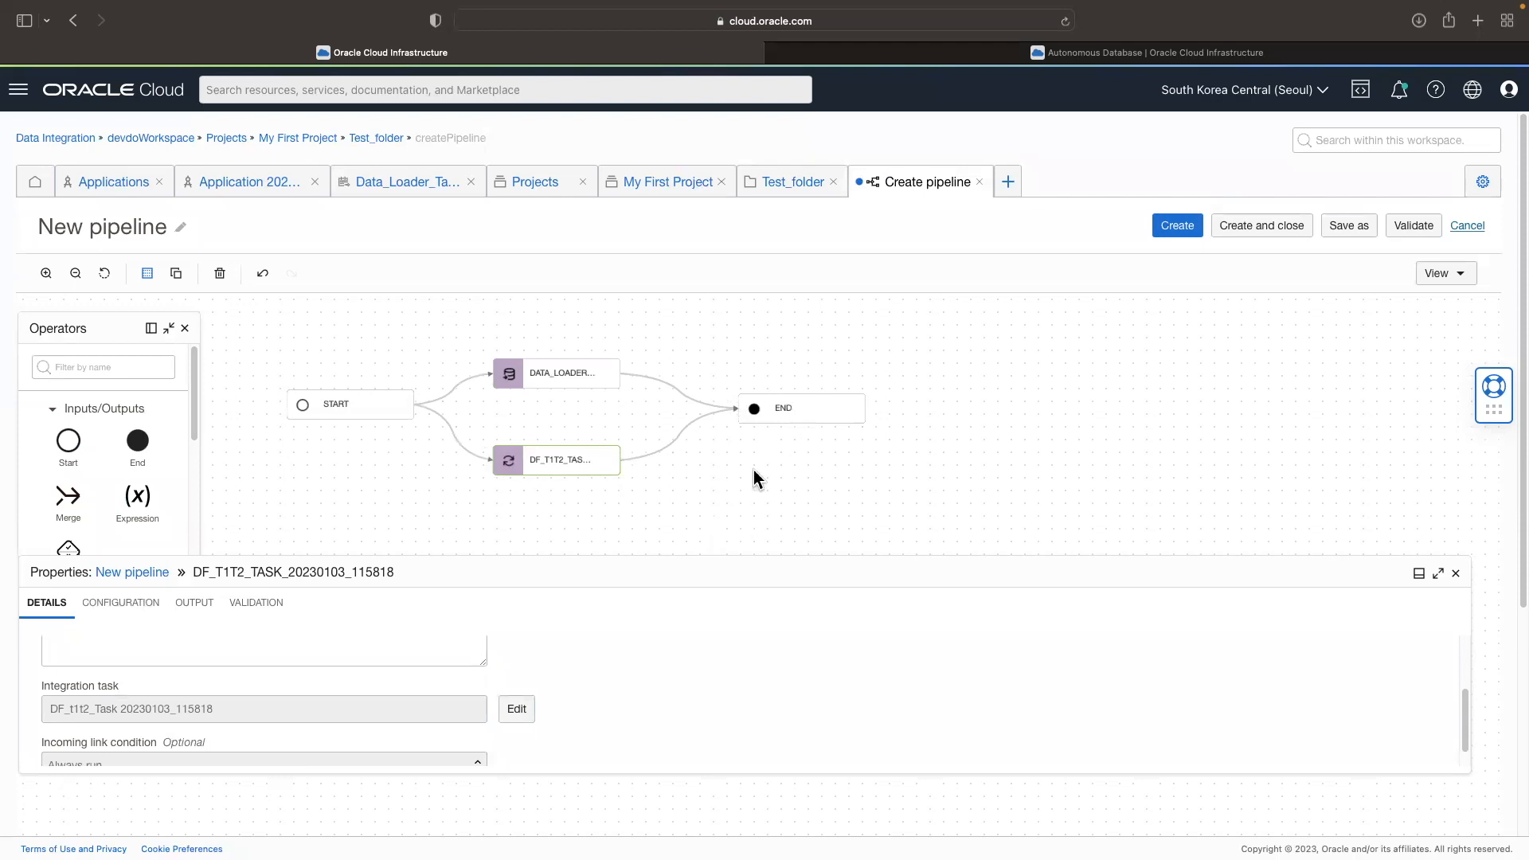
pyautogui.click(740, 526)
pyautogui.click(816, 406)
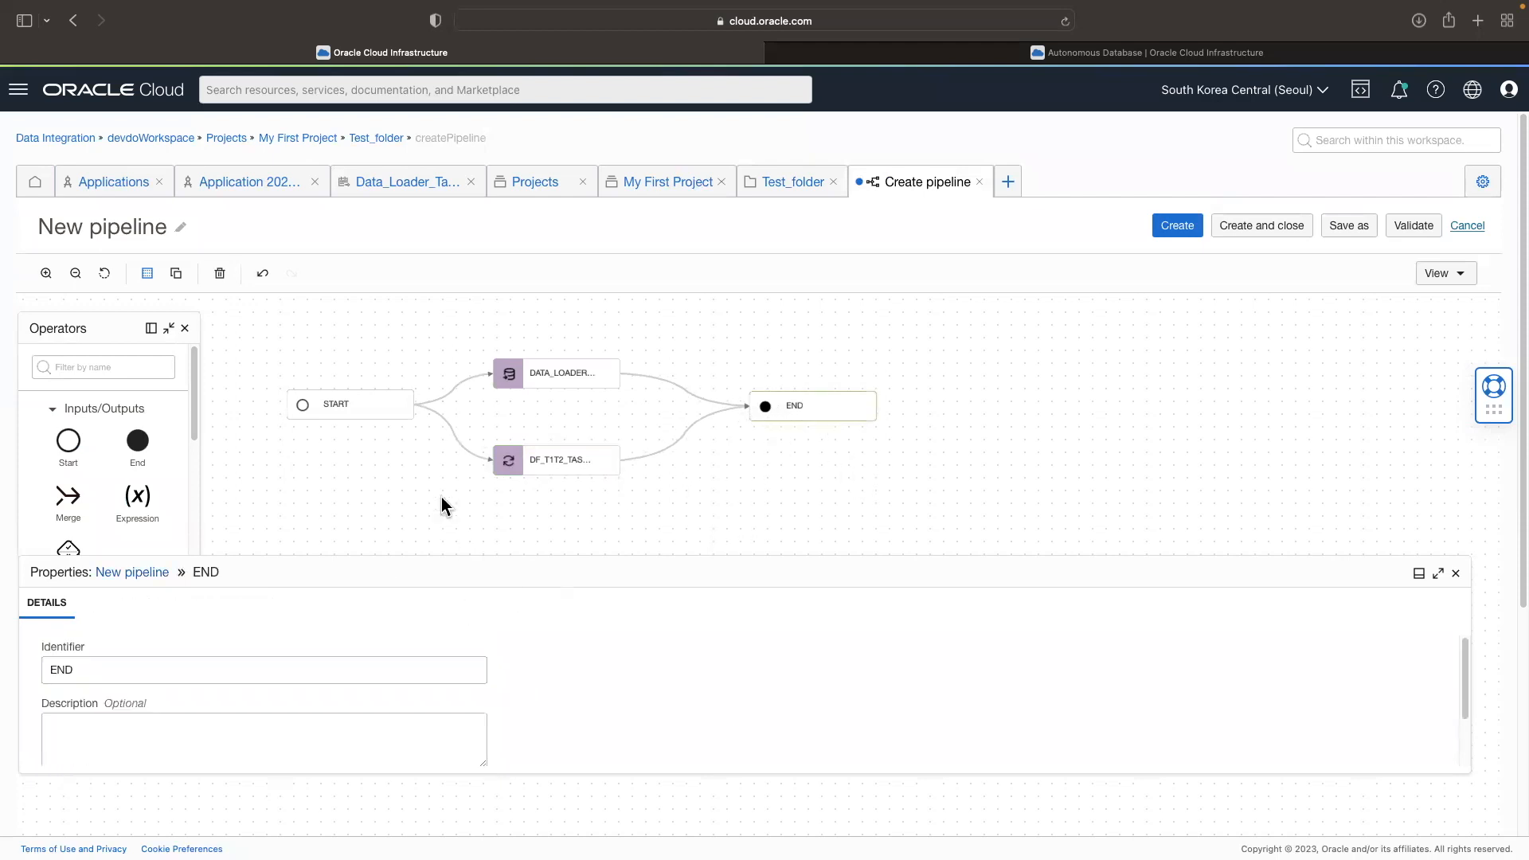
# Step: Enter pip_test1 as the pipeline name, then create and close the pipeline
pyautogui.click(180, 227)
pyautogui.tripleClick(136, 230)
pyautogui.press('BackSpace')
pyautogui.write('pip_test1')
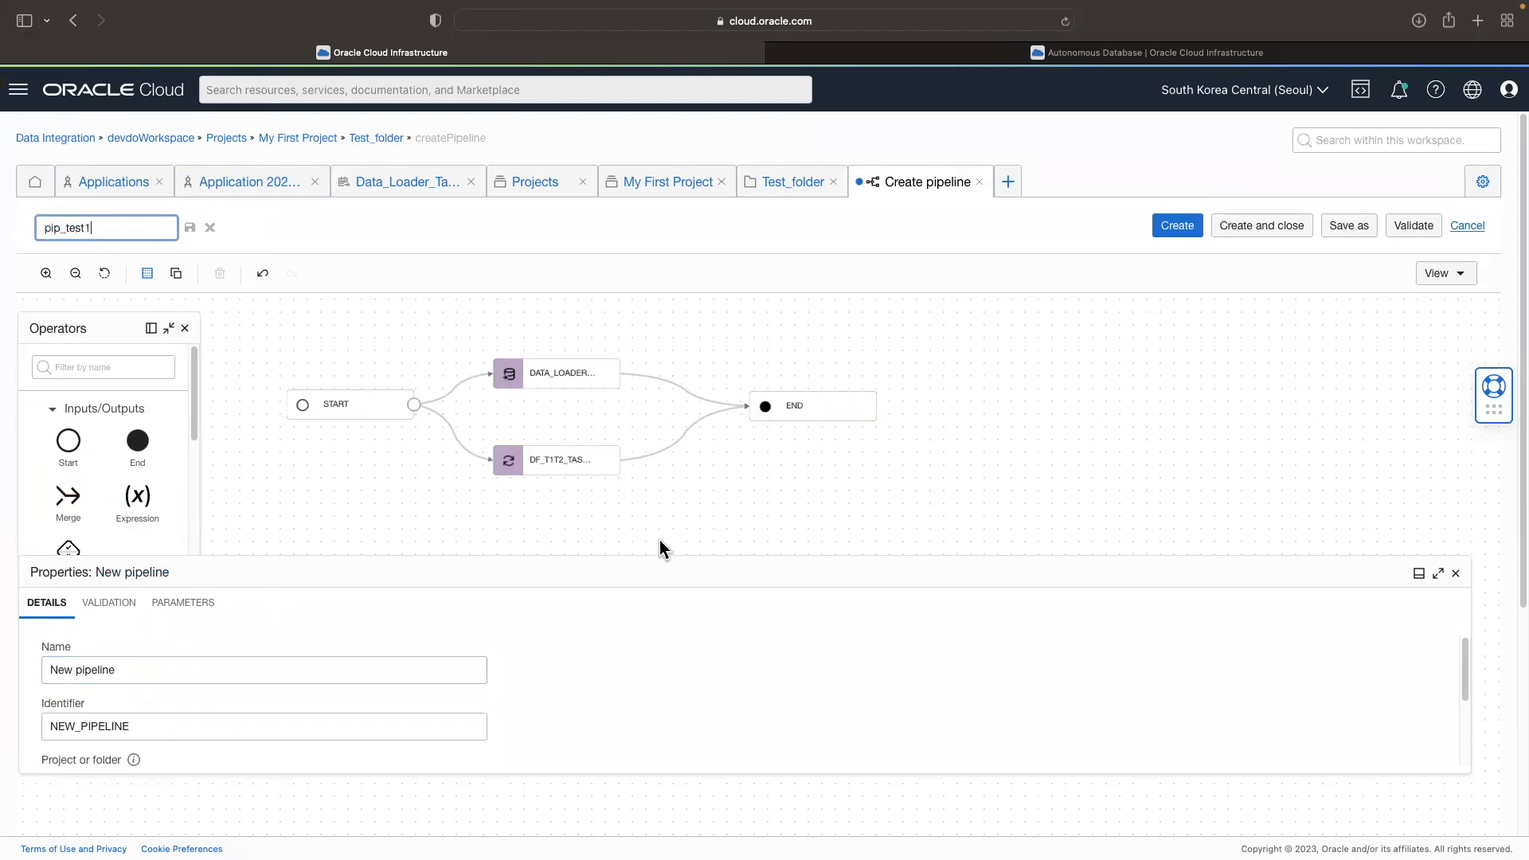
pyautogui.click(659, 429)
pyautogui.click(794, 408)
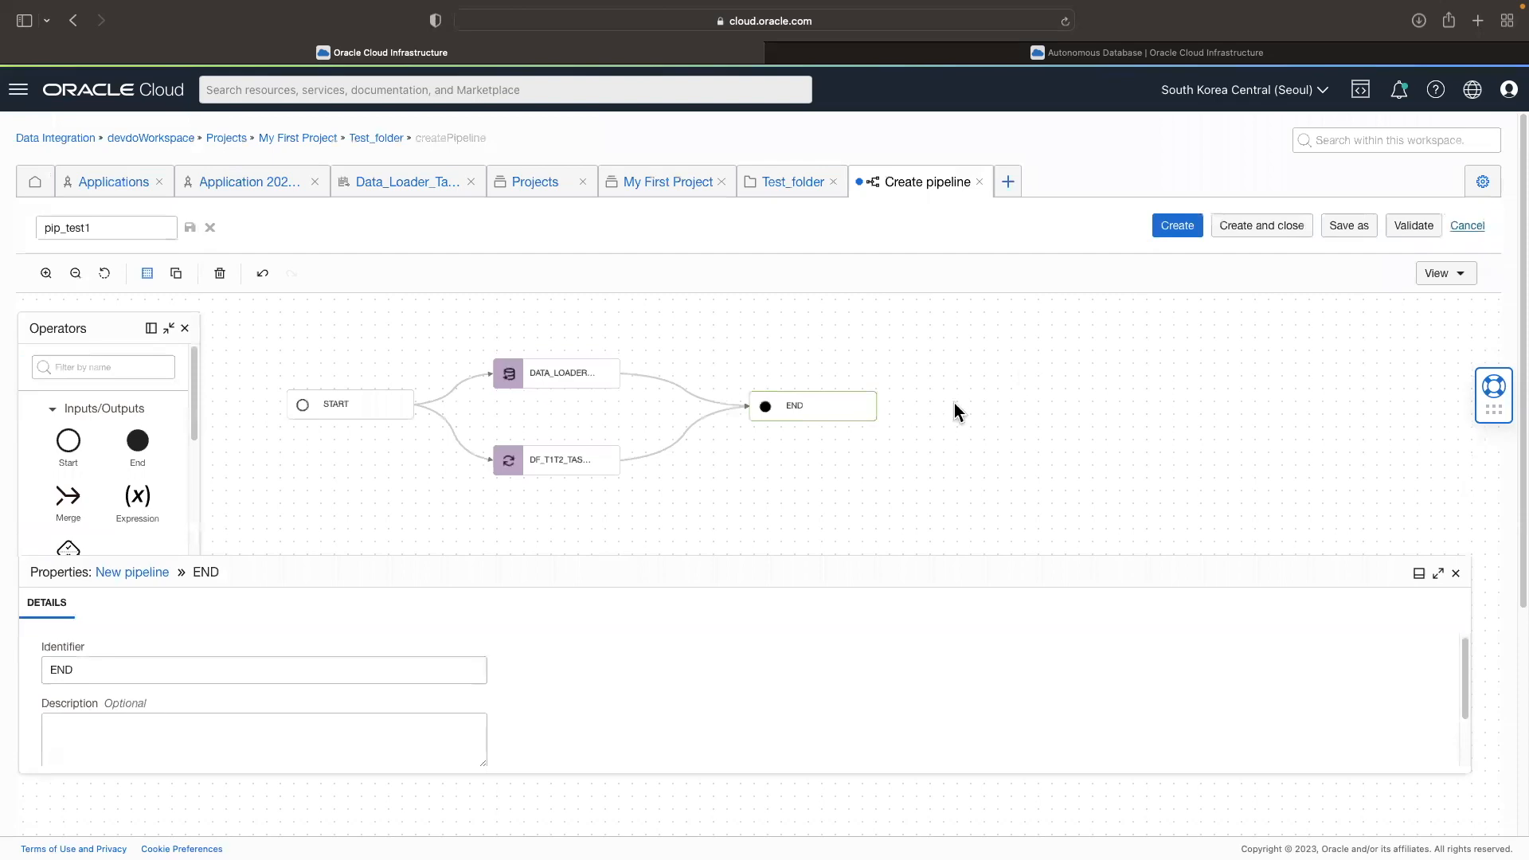
pyautogui.click(1287, 236)
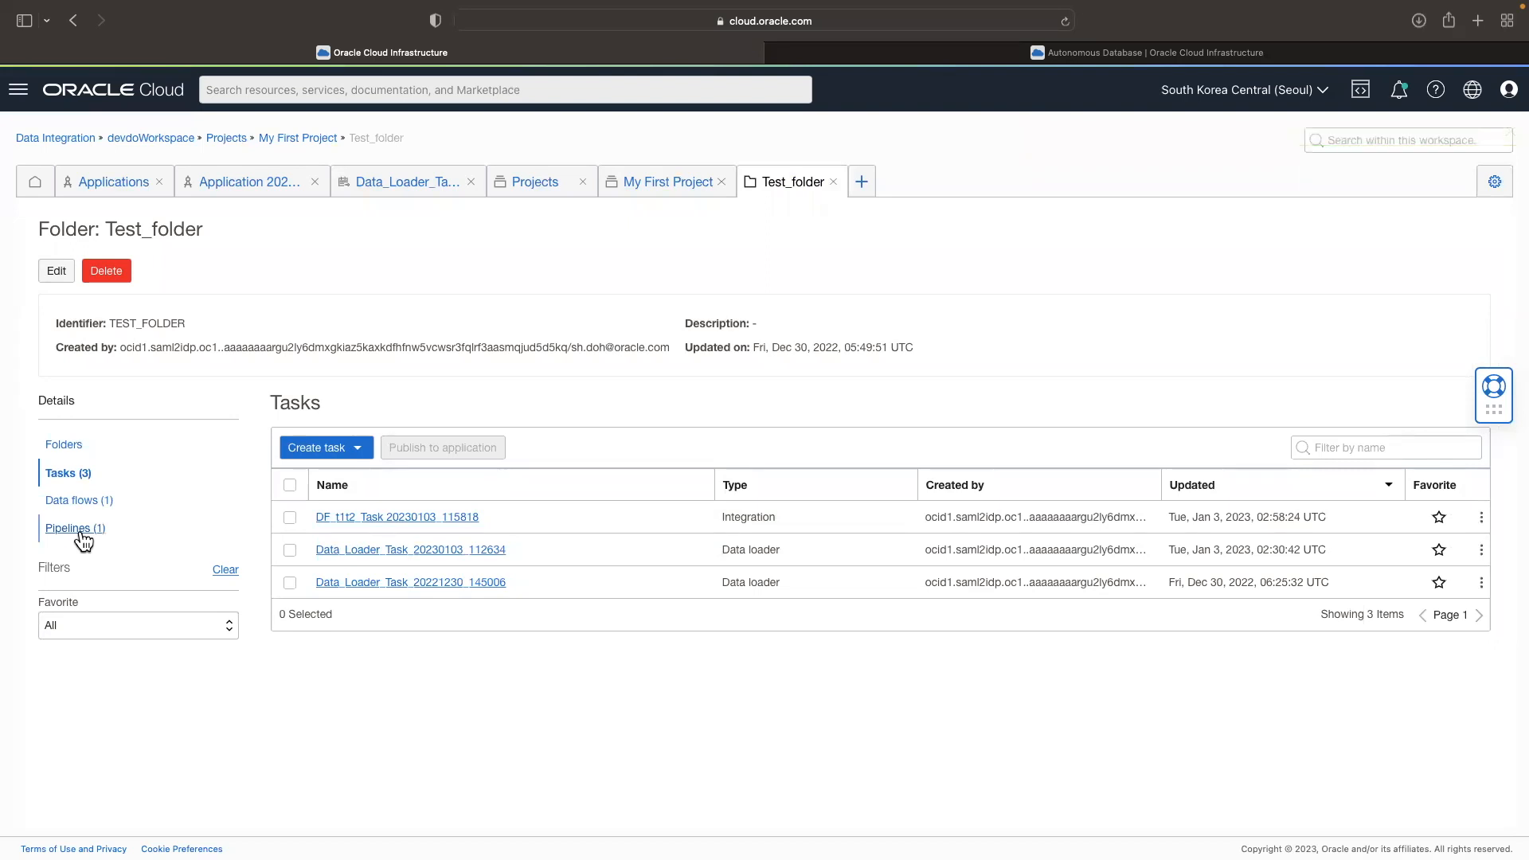
# Step: Create a pipeline task in Test_folder that uses New pipeline, keeping the generated task name
pyautogui.click(358, 448)
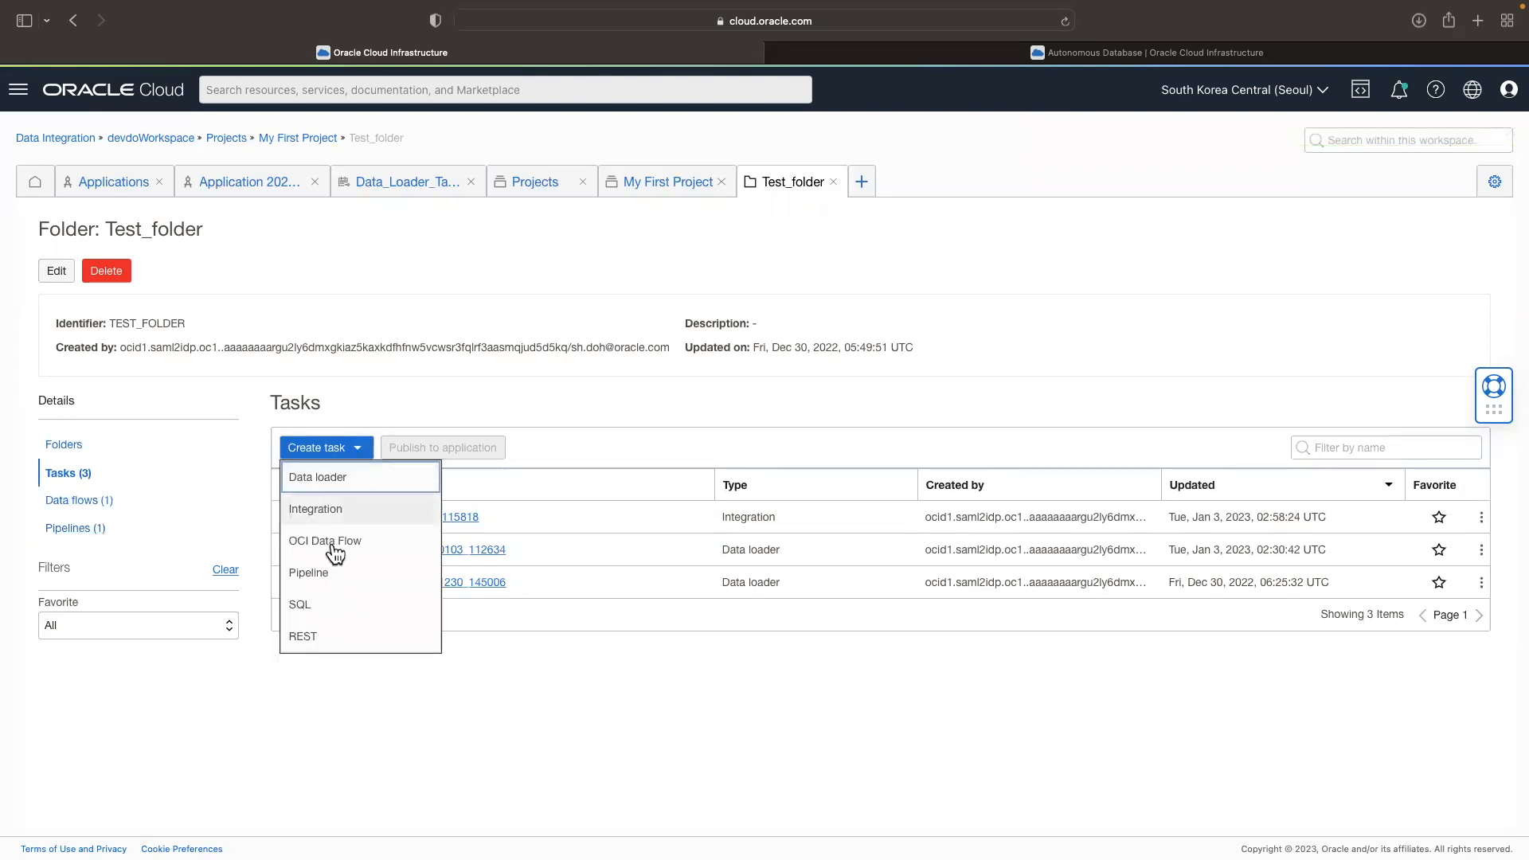
pyautogui.click(334, 575)
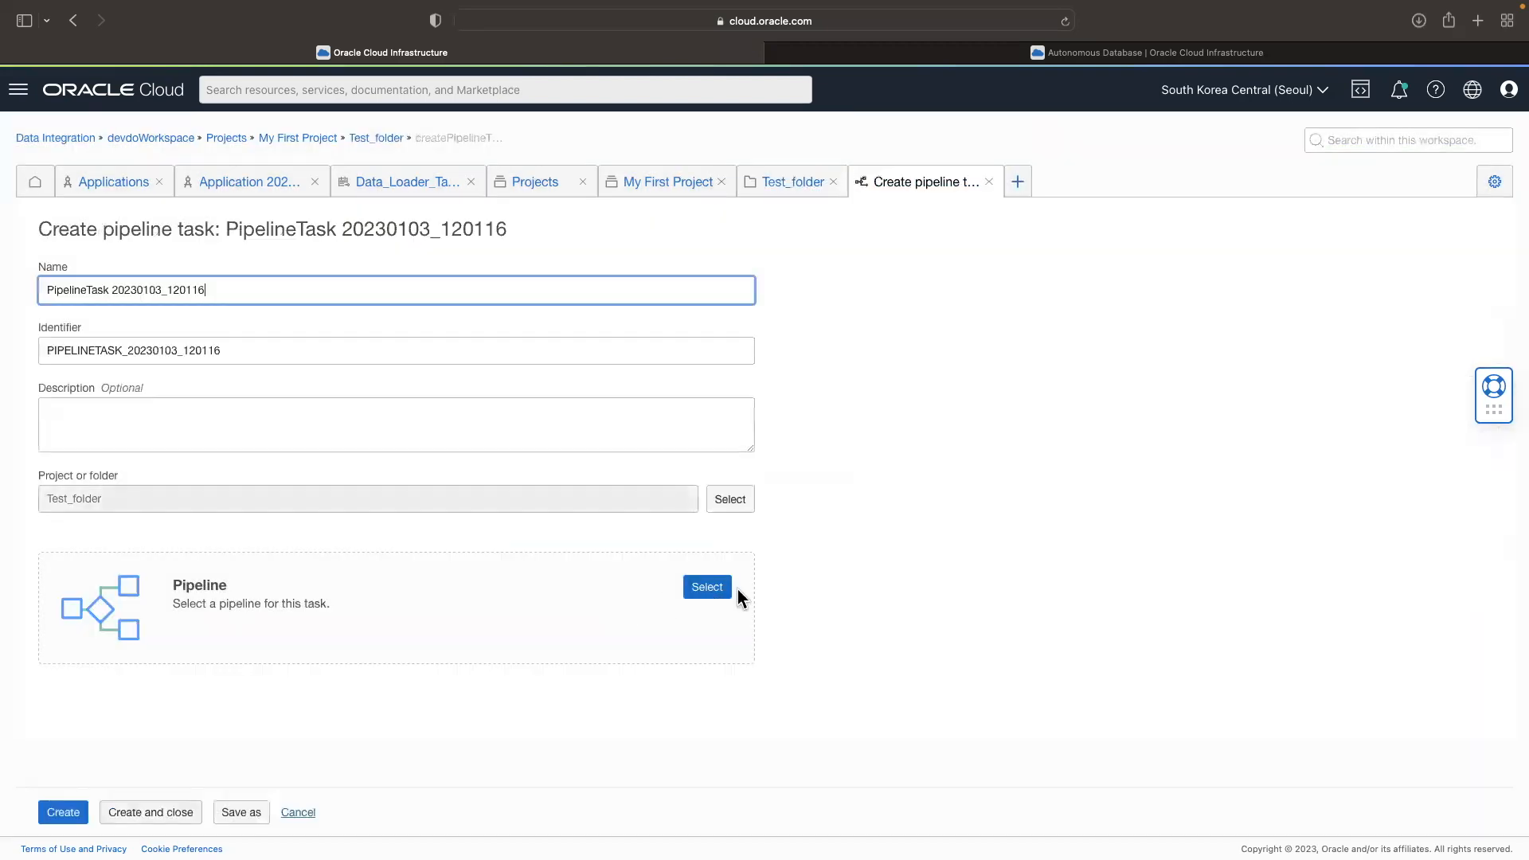
pyautogui.click(726, 589)
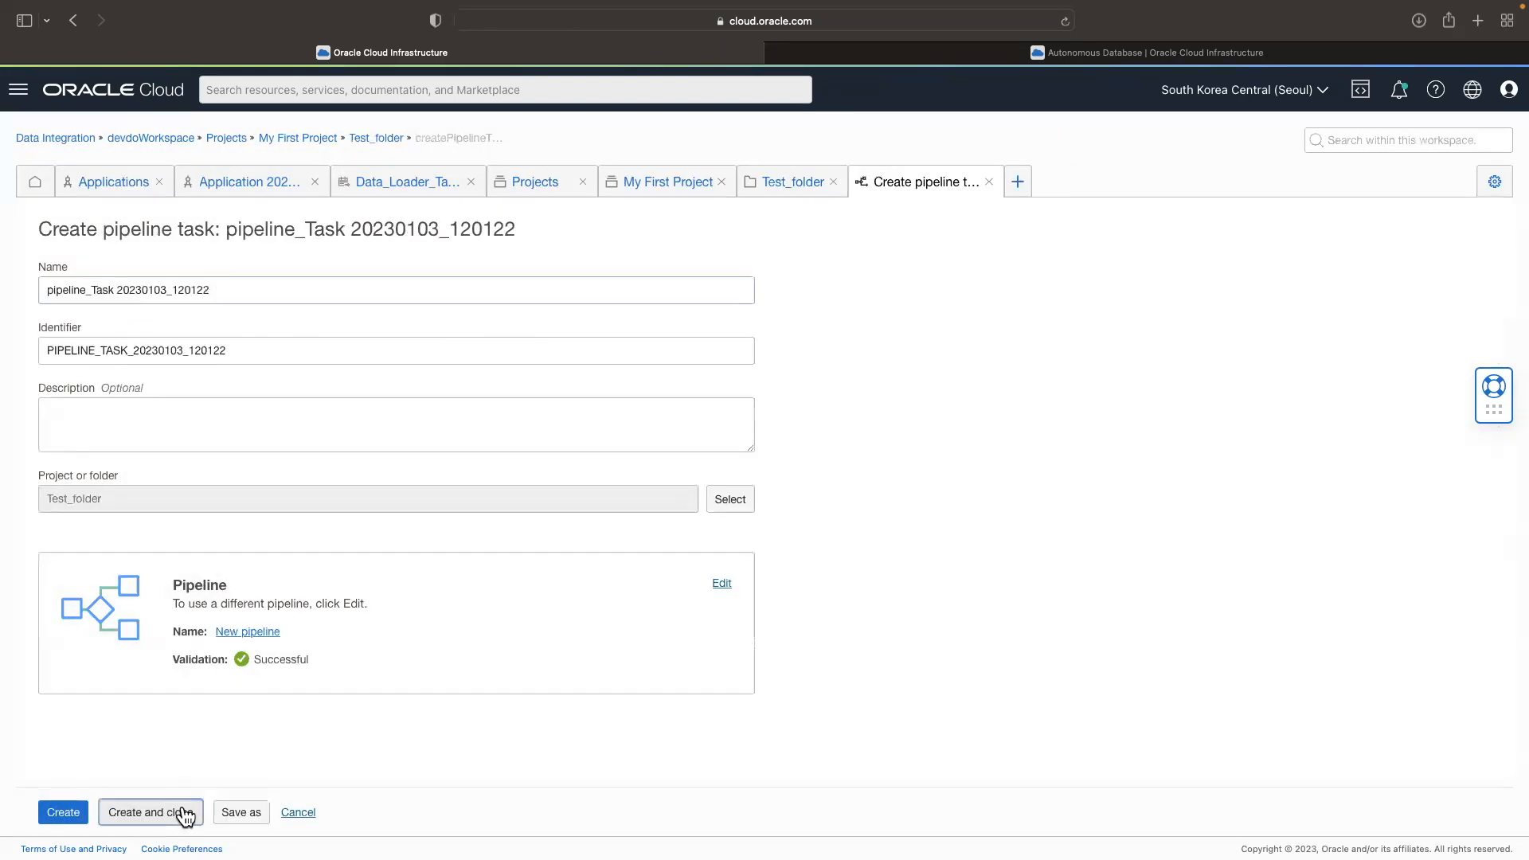
pyautogui.click(187, 813)
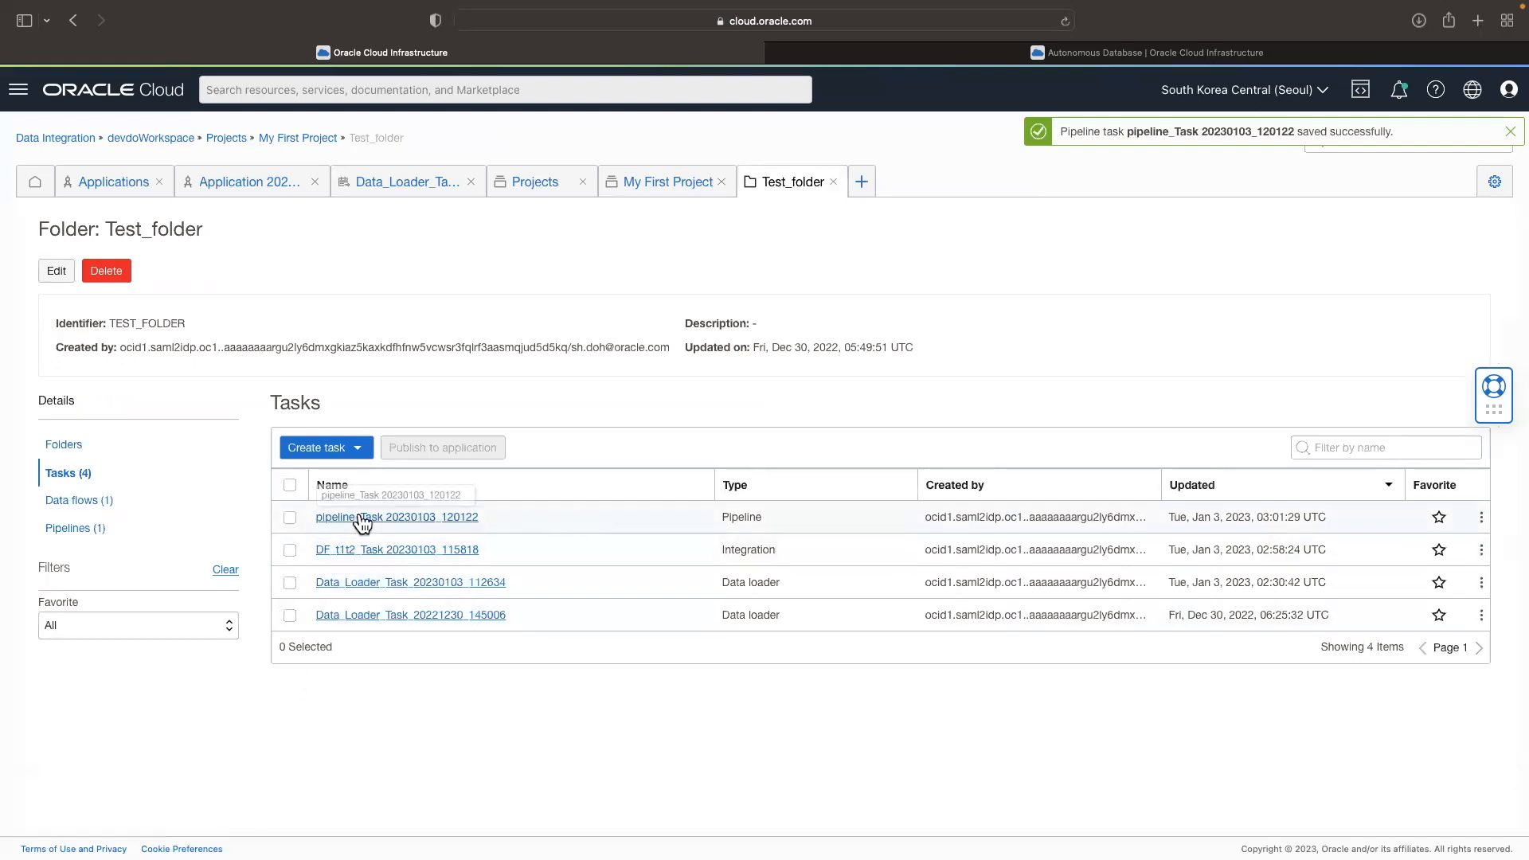
# Step: Publish the new pipeline task to Application 20230103_112245
pyautogui.click(1482, 517)
pyautogui.click(1407, 585)
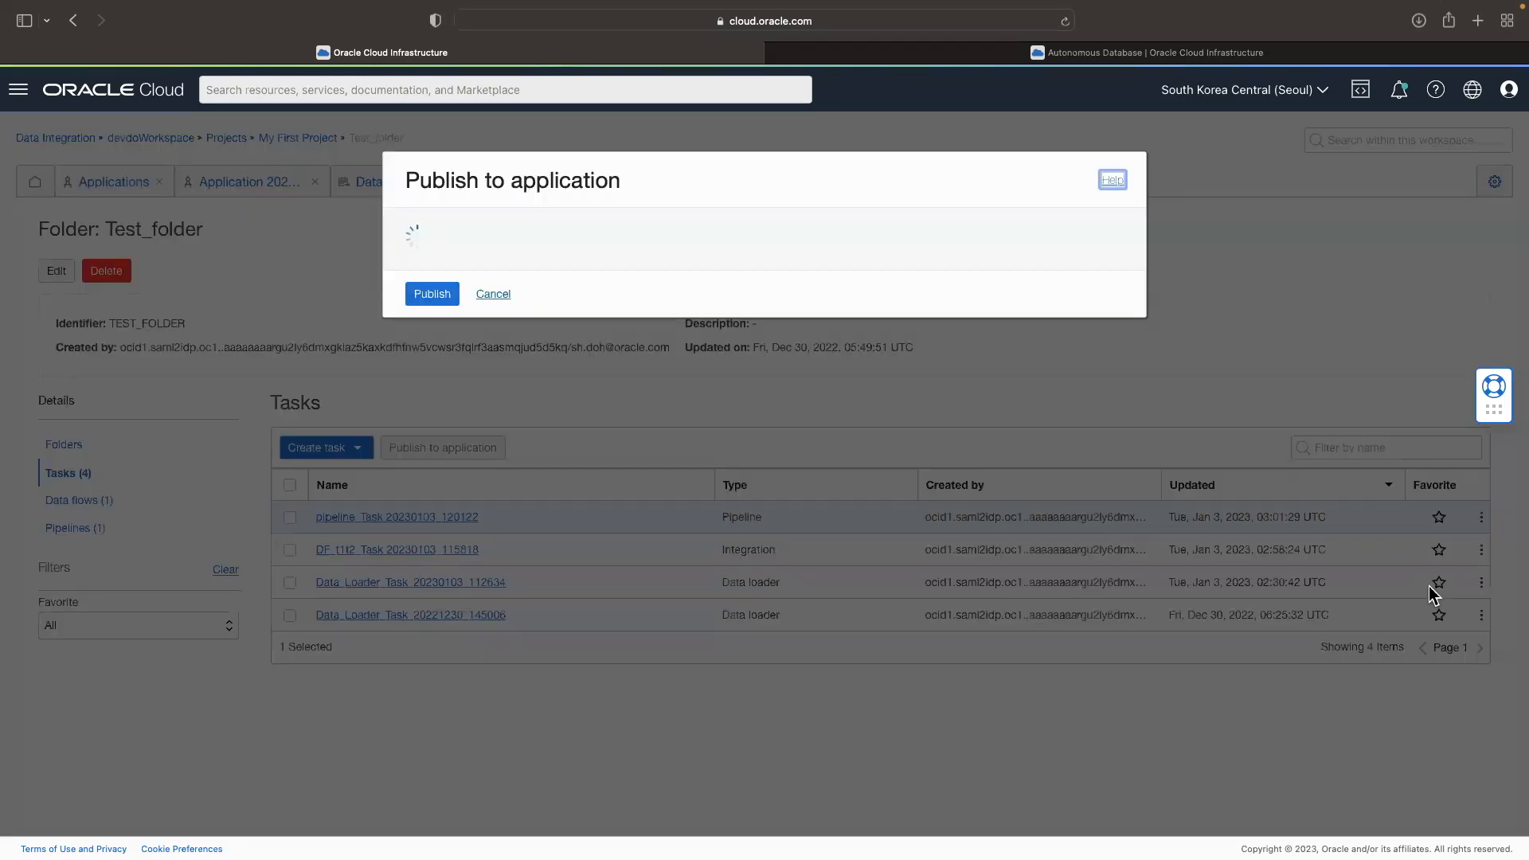
pyautogui.click(430, 294)
# Step: Open the application's patches and check the publish status of the pipeline task
pyautogui.click(1101, 152)
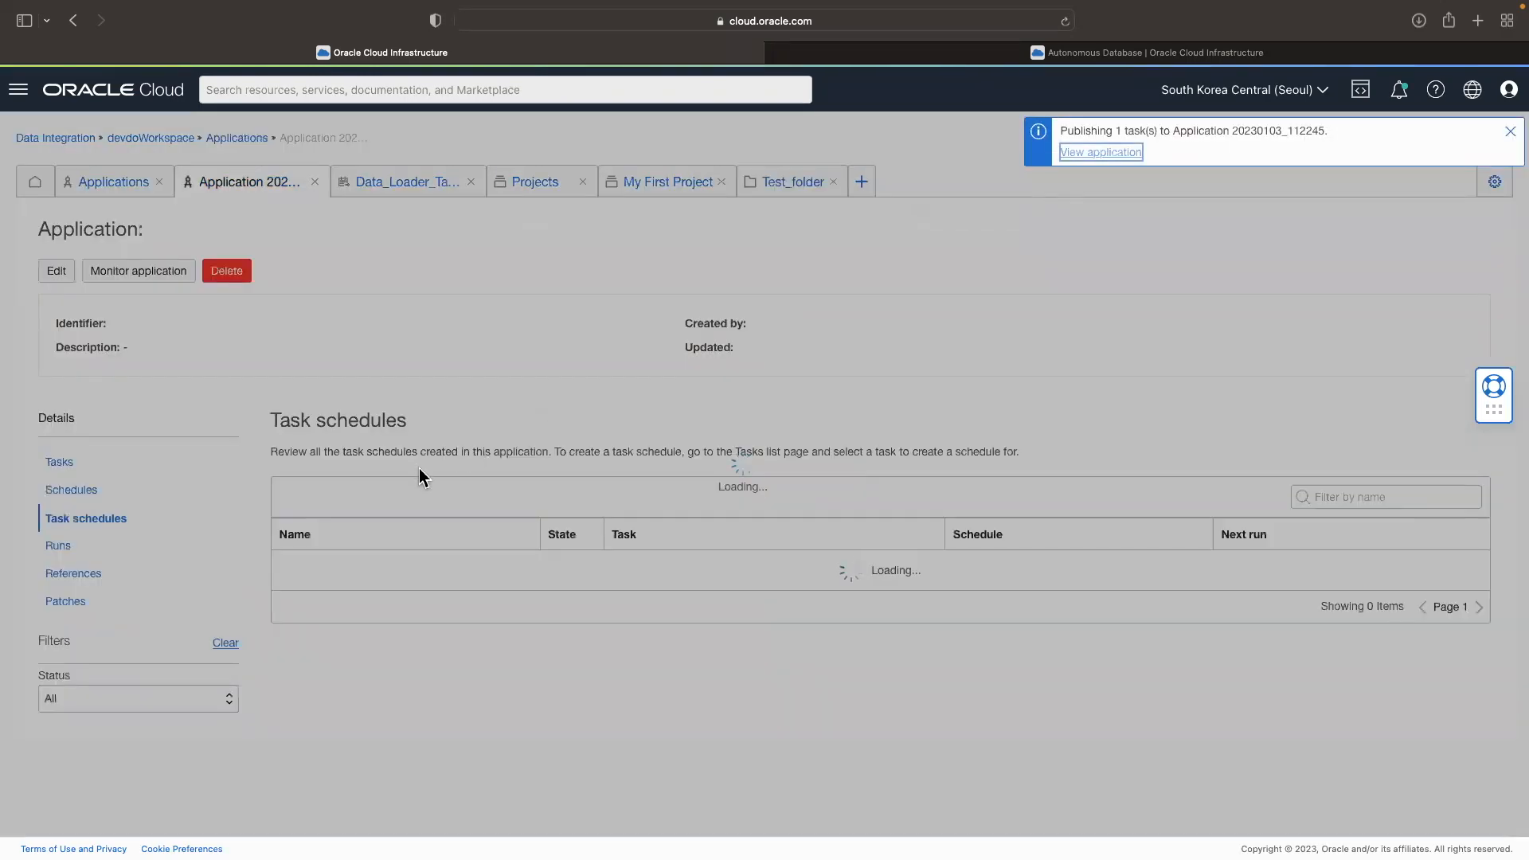
pyautogui.click(75, 607)
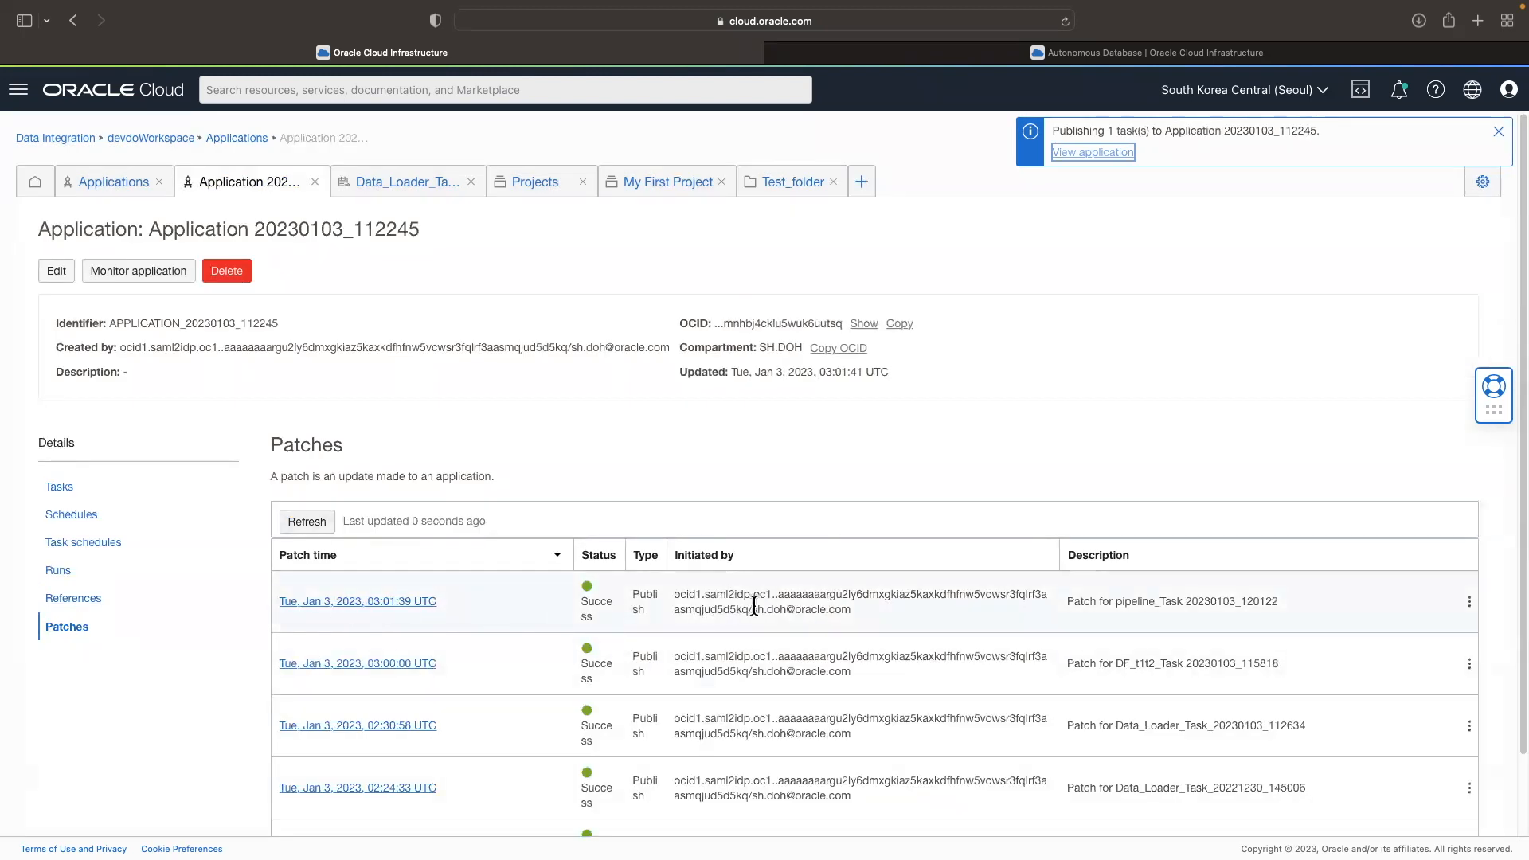
pyautogui.moveTo(1281, 603); pyautogui.dragTo(635, 599)
pyautogui.click(790, 603)
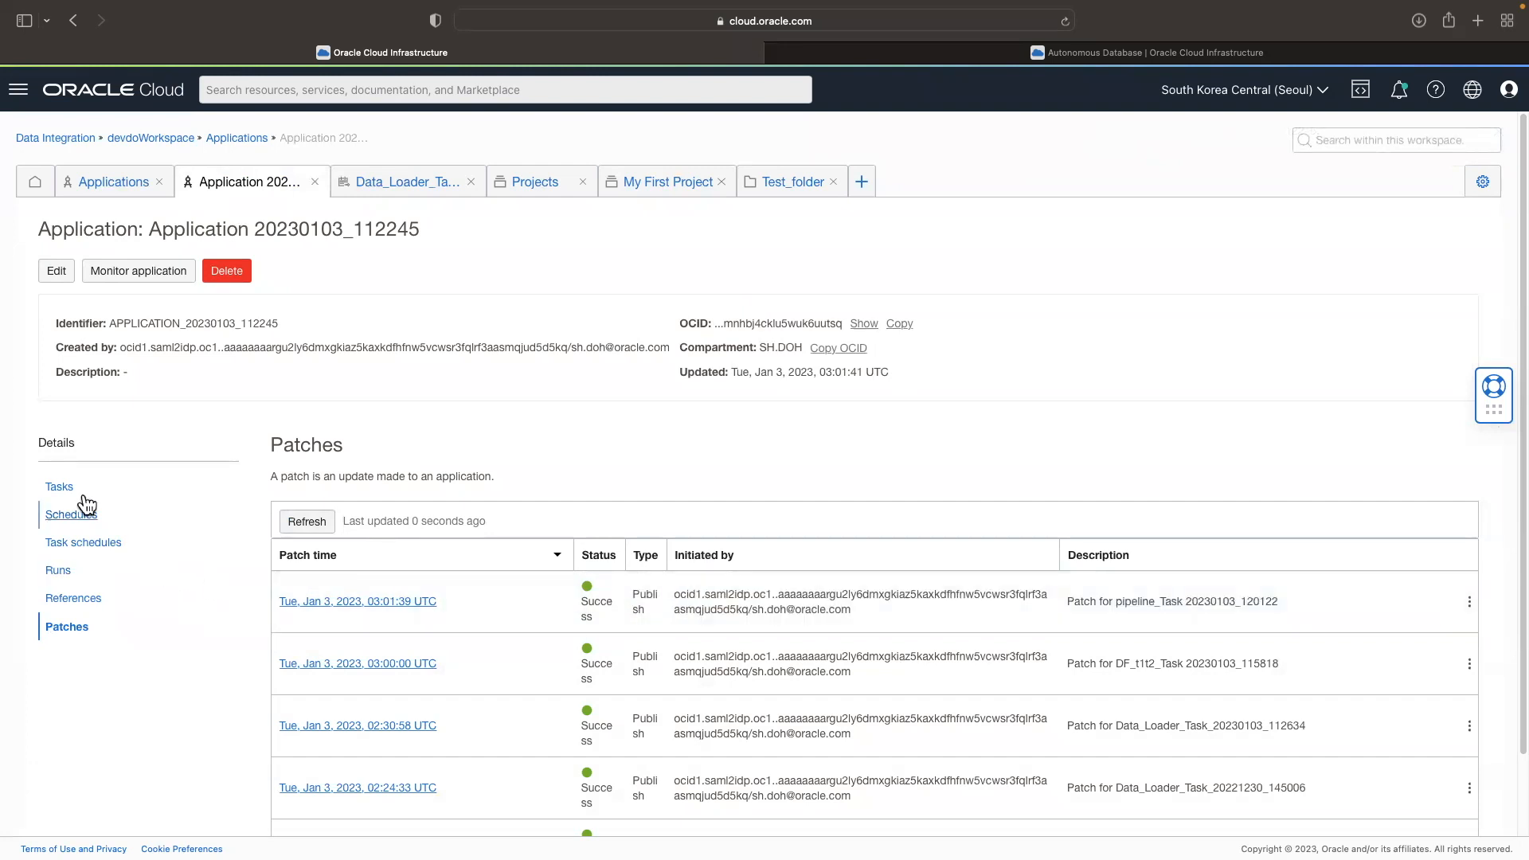
# Step: Start a task schedule for the pipeline task from the application's list of published tasks
pyautogui.click(60, 486)
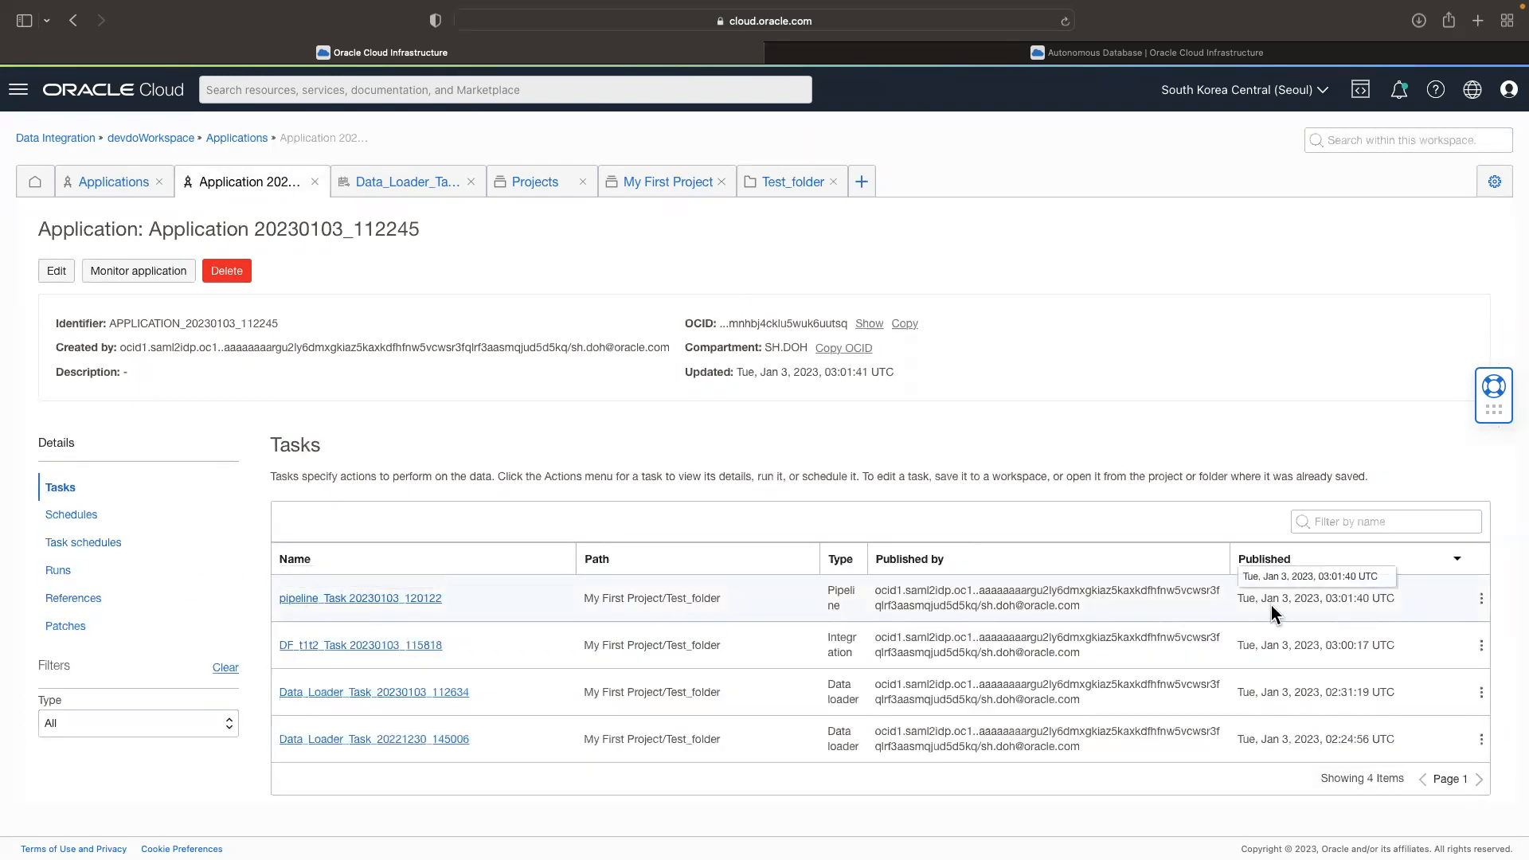
pyautogui.moveTo(1381, 600); pyautogui.dragTo(340, 598)
pyautogui.click(1481, 598)
pyautogui.click(1187, 612)
pyautogui.click(1486, 610)
pyautogui.click(1349, 666)
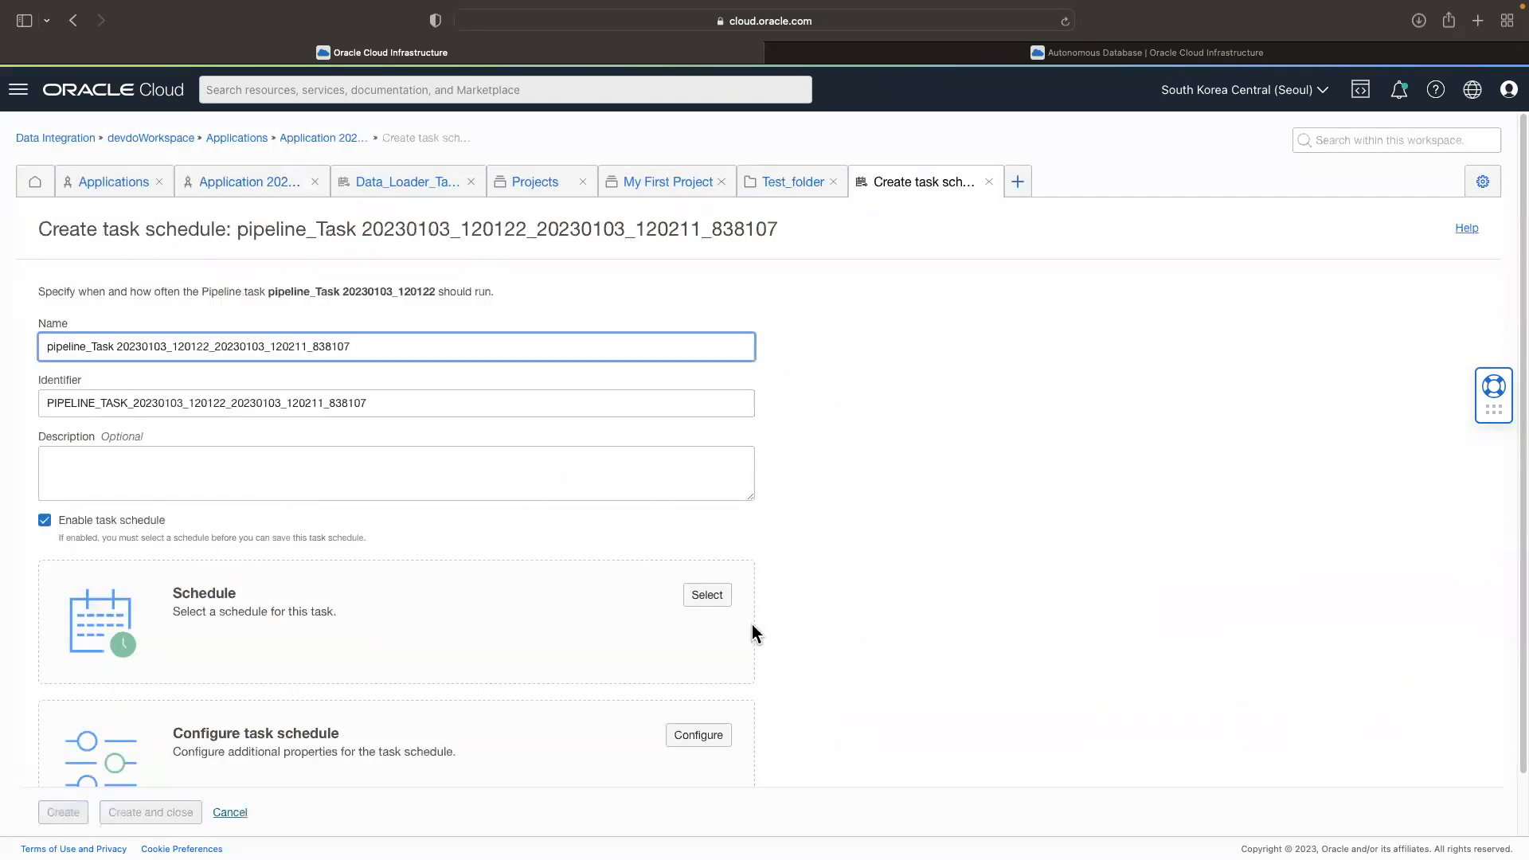
# Step: Create a daily schedule at 12:10 in the Korea Standard Time zone and select it for the task schedule
pyautogui.click(707, 596)
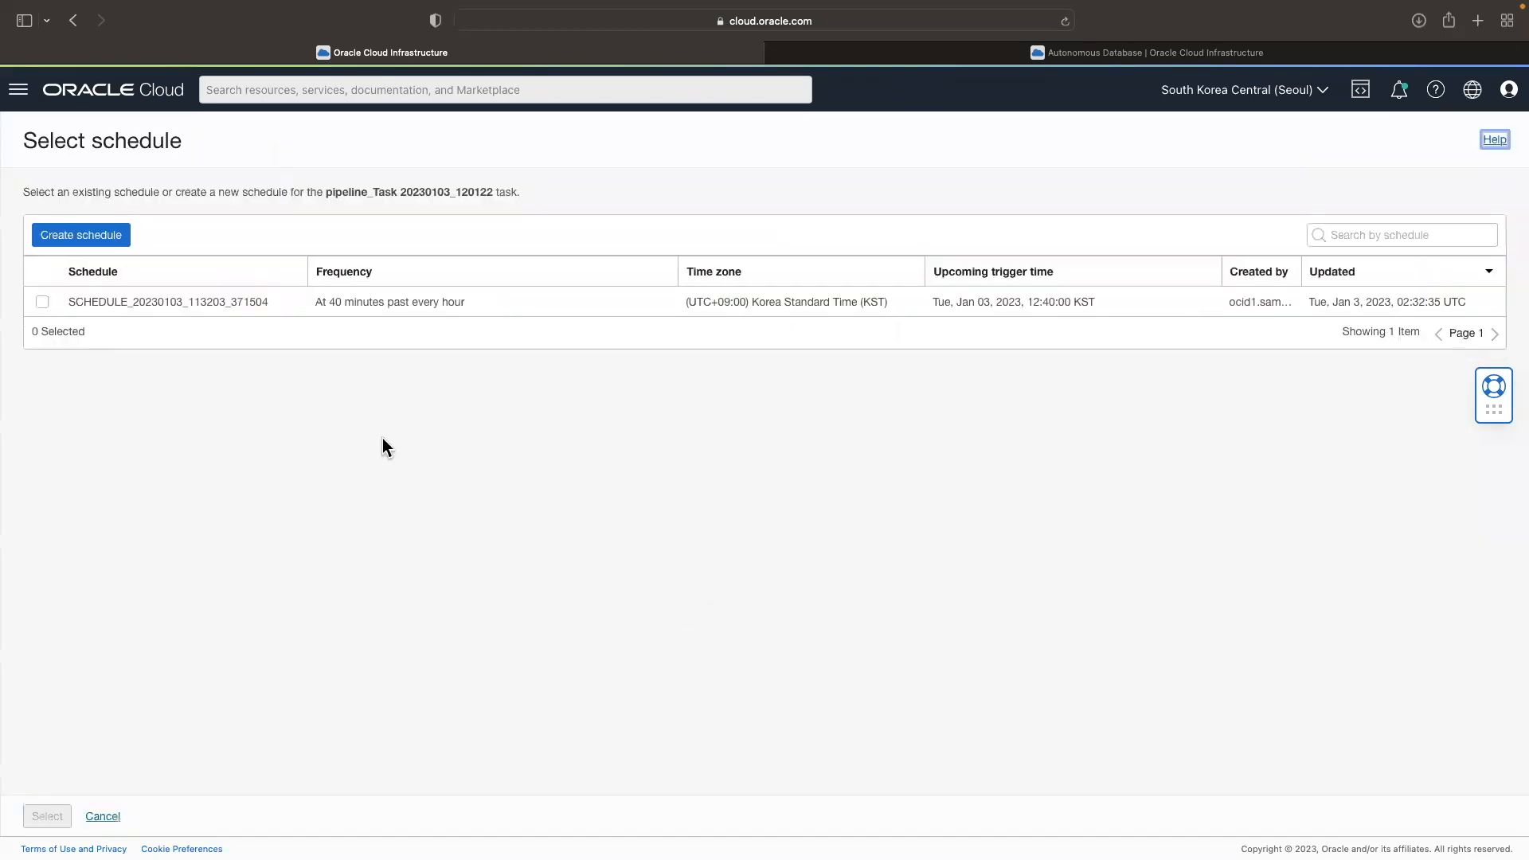
pyautogui.doubleClick(333, 302)
pyautogui.click(86, 243)
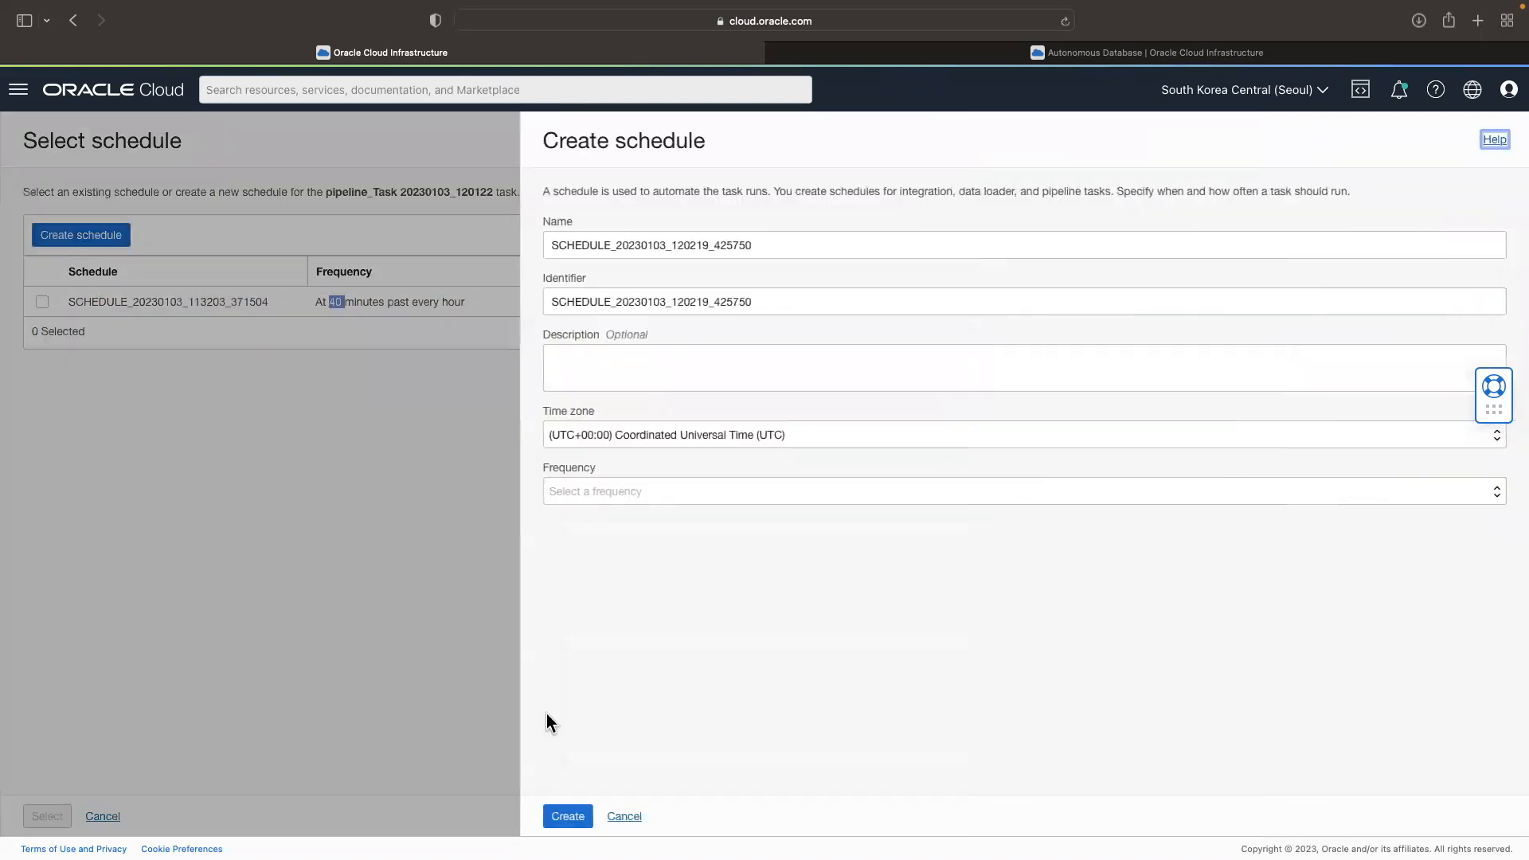
pyautogui.click(698, 436)
pyautogui.click(730, 790)
pyautogui.click(612, 490)
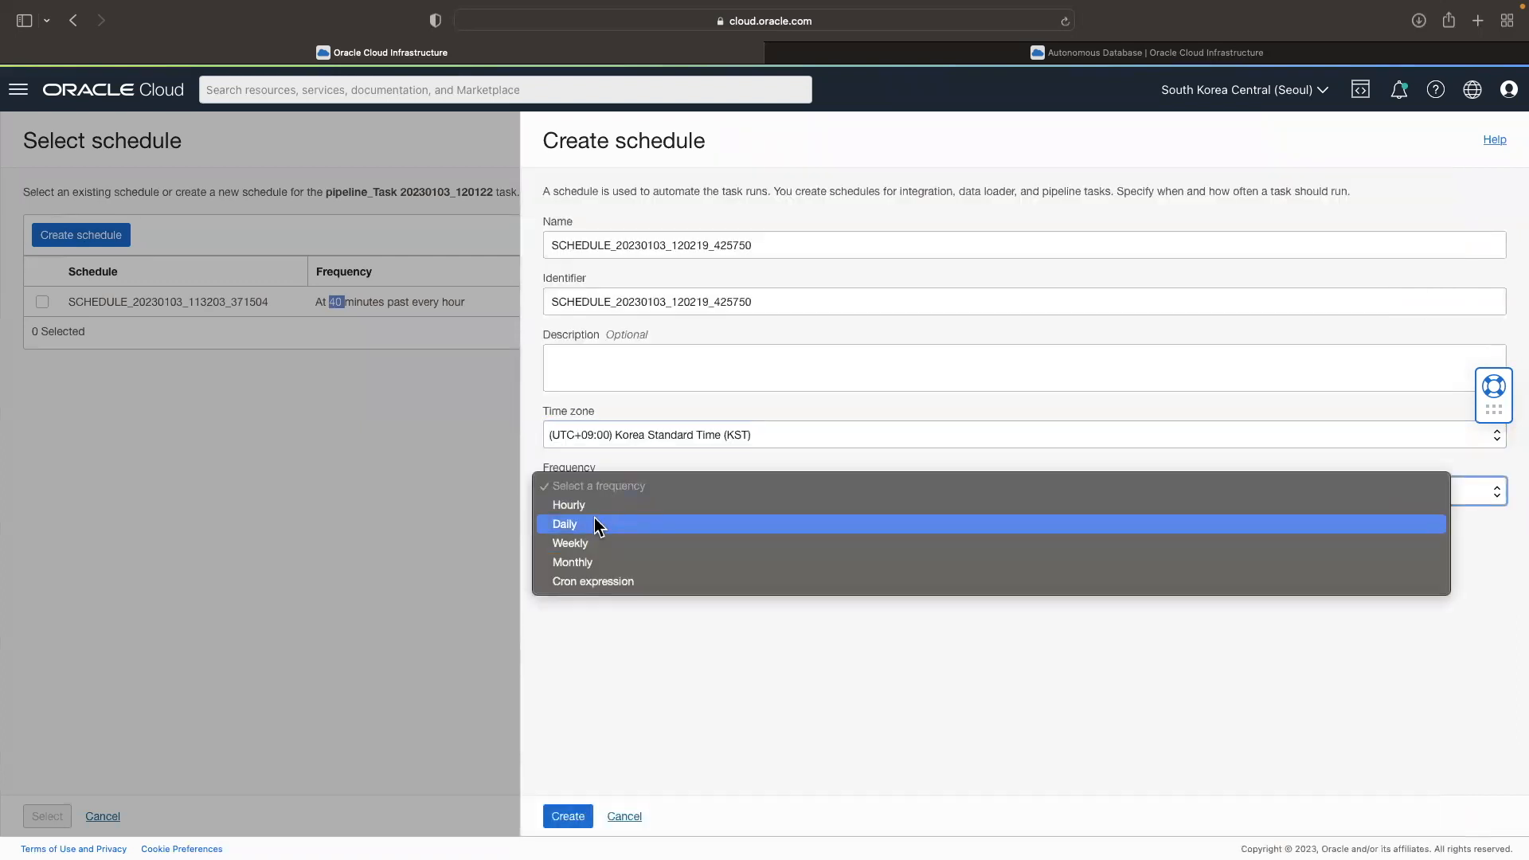
pyautogui.click(596, 523)
pyautogui.click(603, 605)
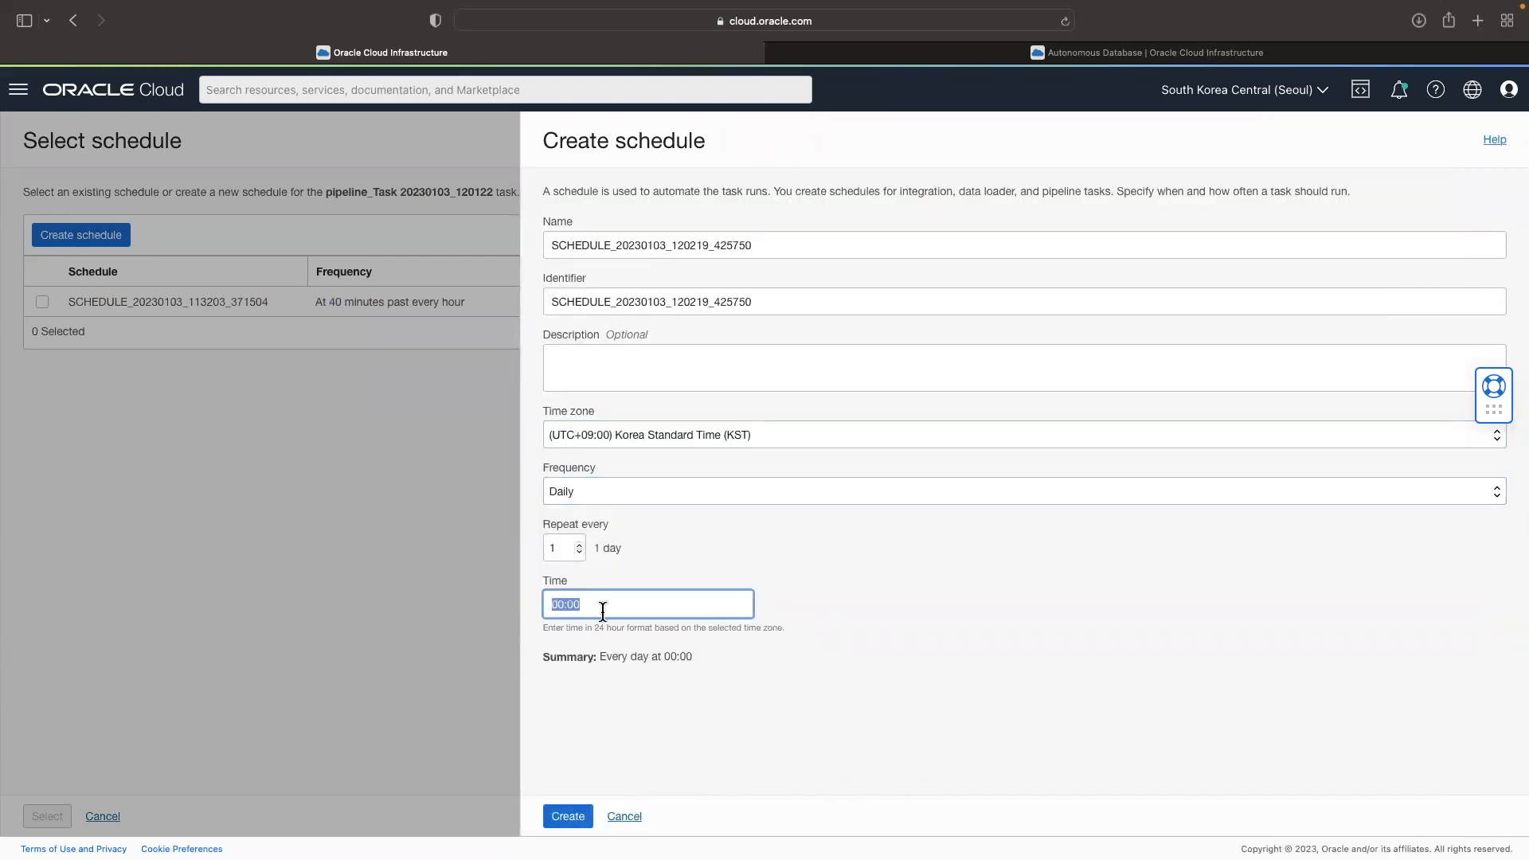
pyautogui.write('12:10')
pyautogui.click(567, 816)
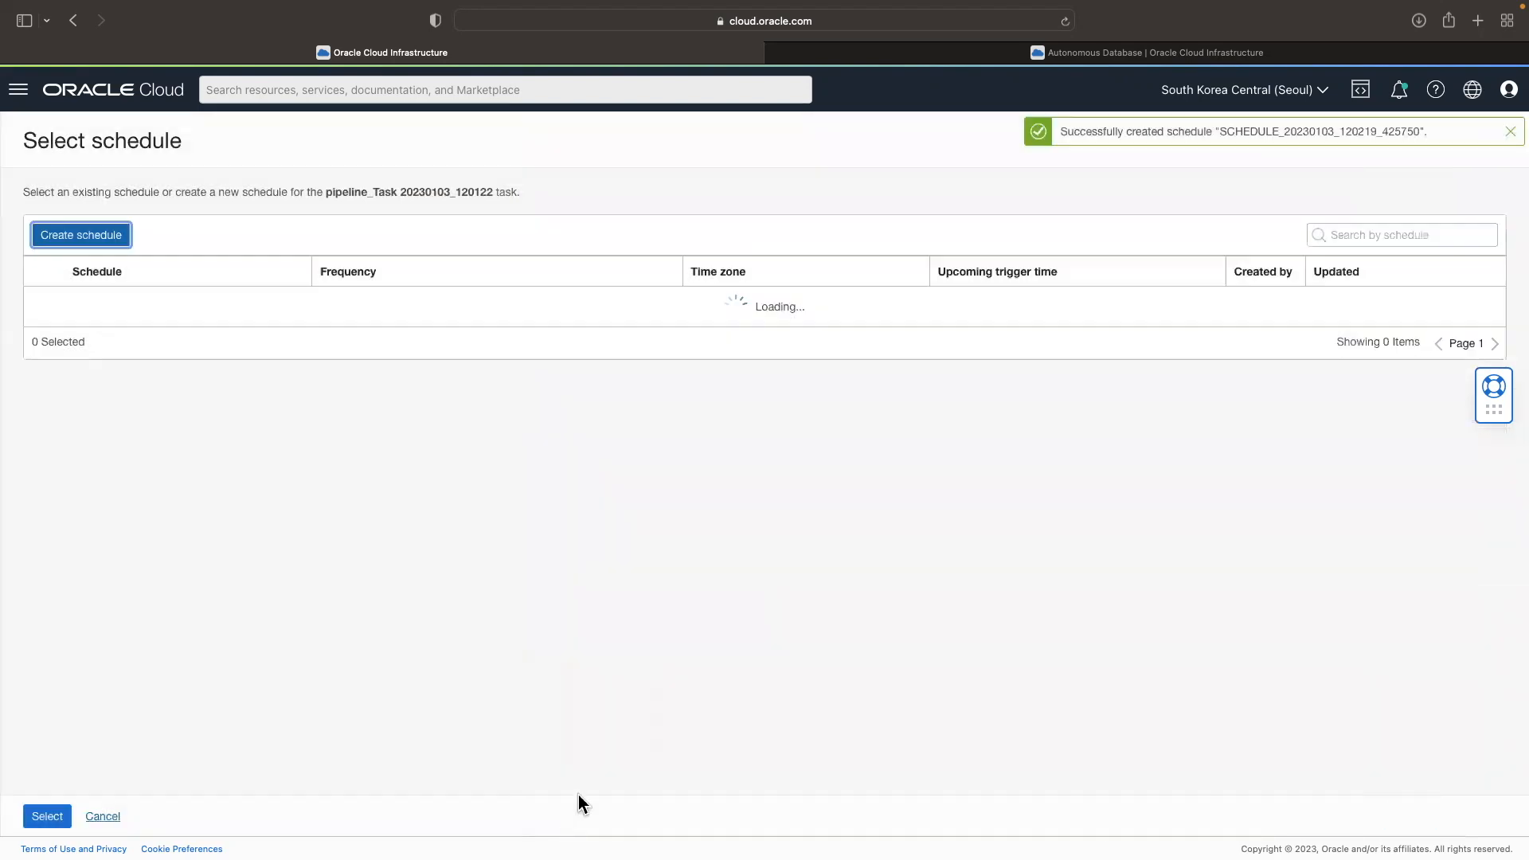
pyautogui.click(62, 820)
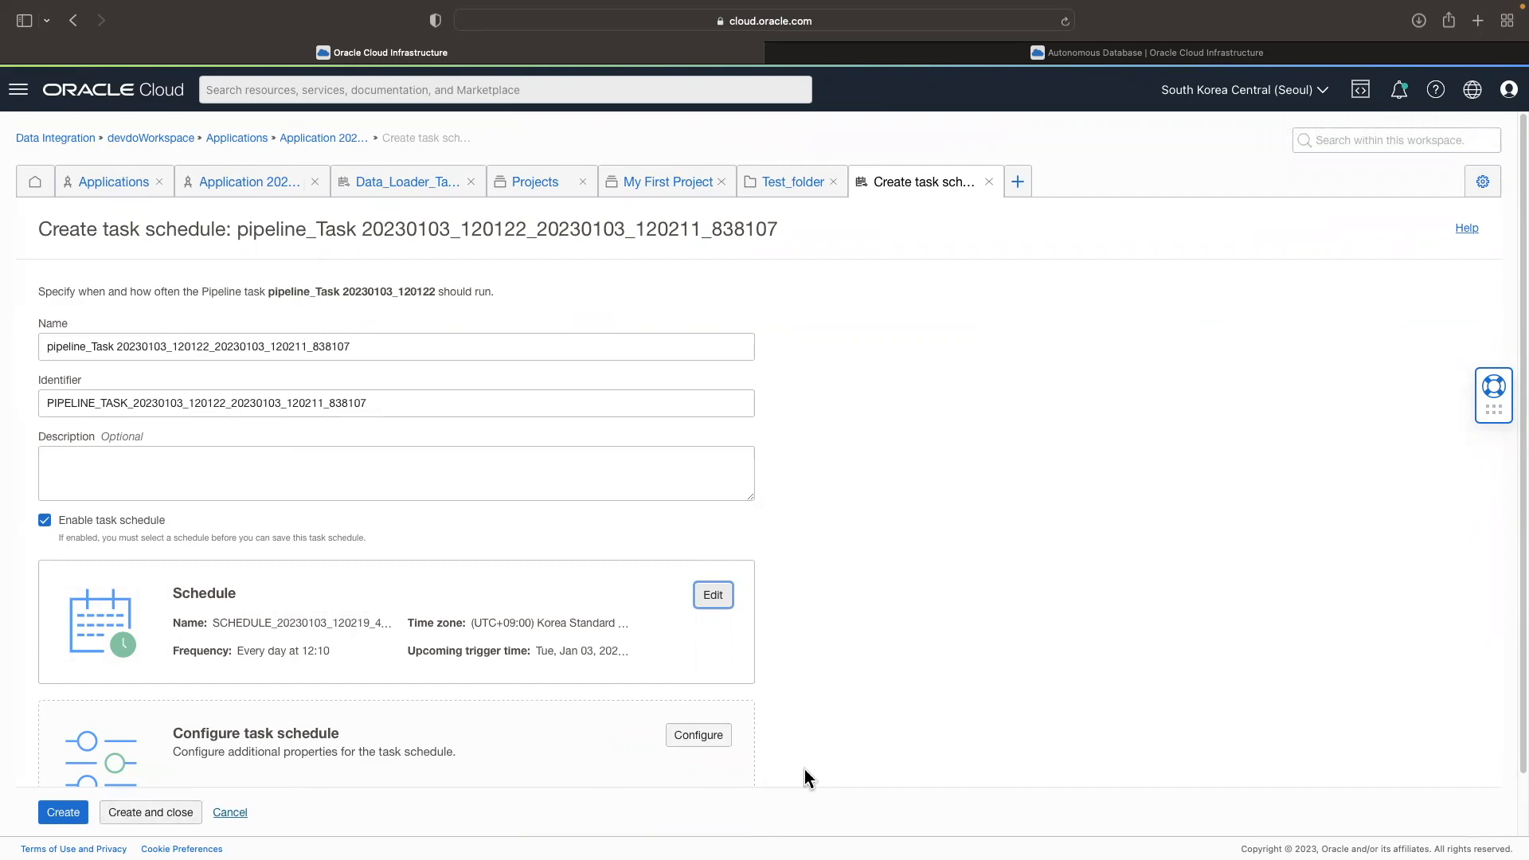
# Step: Create the pipeline task schedule with the selected daily schedule and close its form
pyautogui.scroll(-2, 807, 776)
pyautogui.click(159, 812)
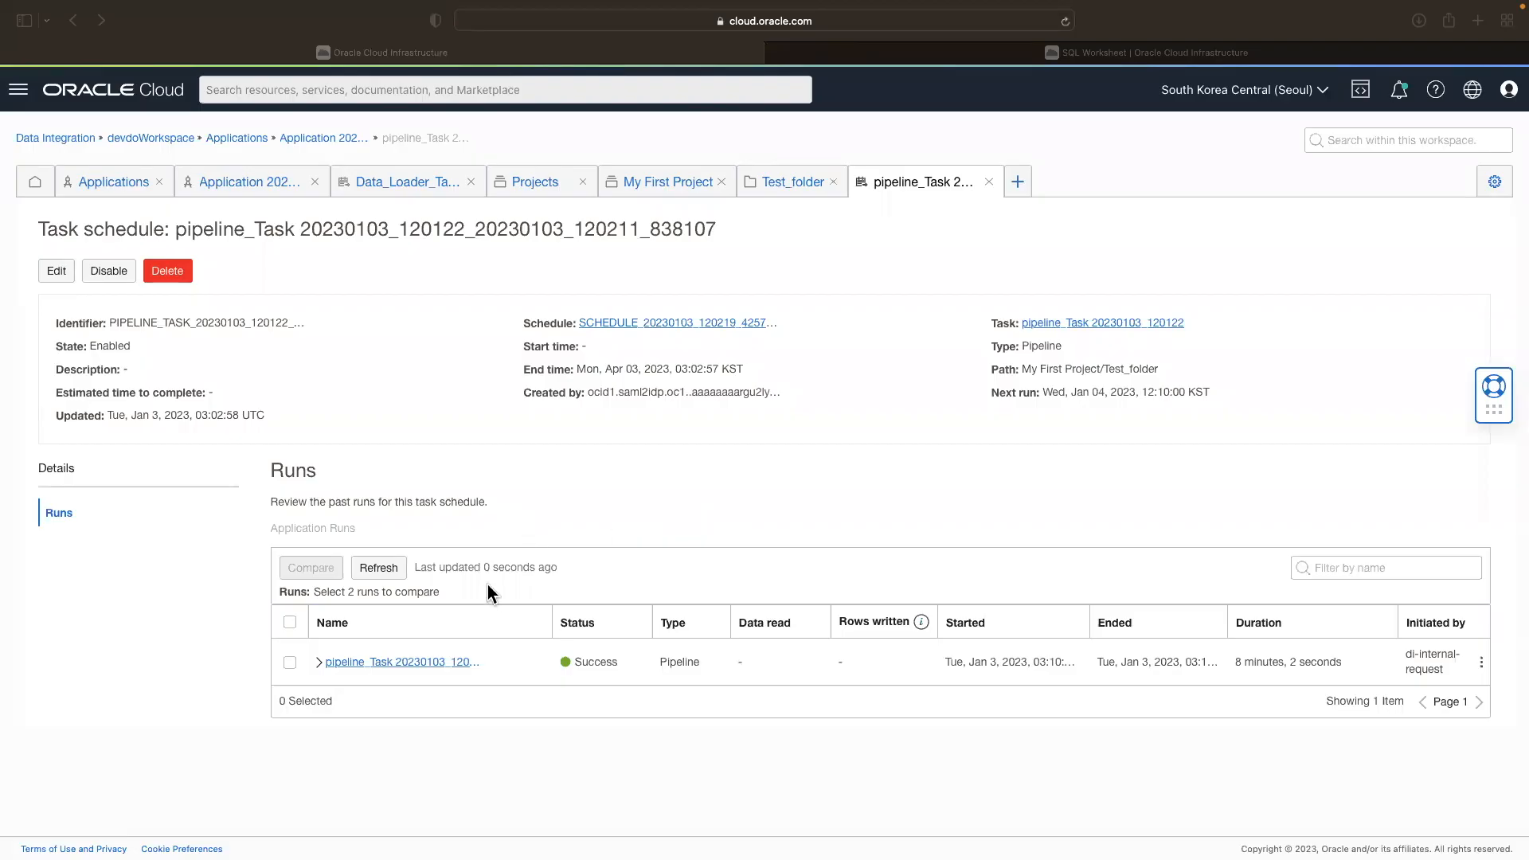
# Step: Expand the scheduled pipeline run and check the status, data read and rows written of its child task runs
pyautogui.click(568, 662)
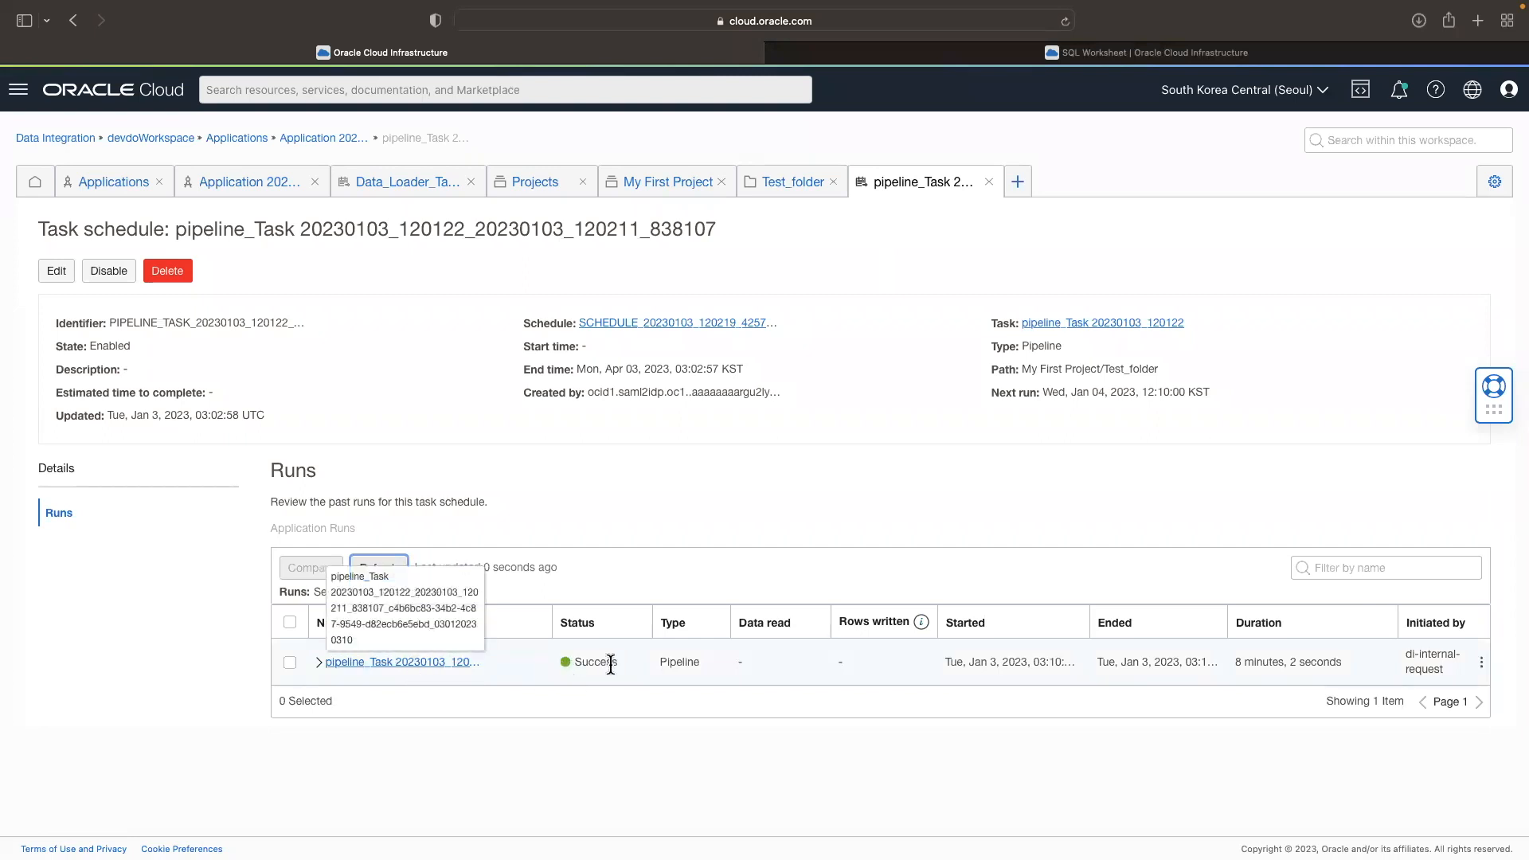
pyautogui.moveTo(619, 665); pyautogui.dragTo(565, 665)
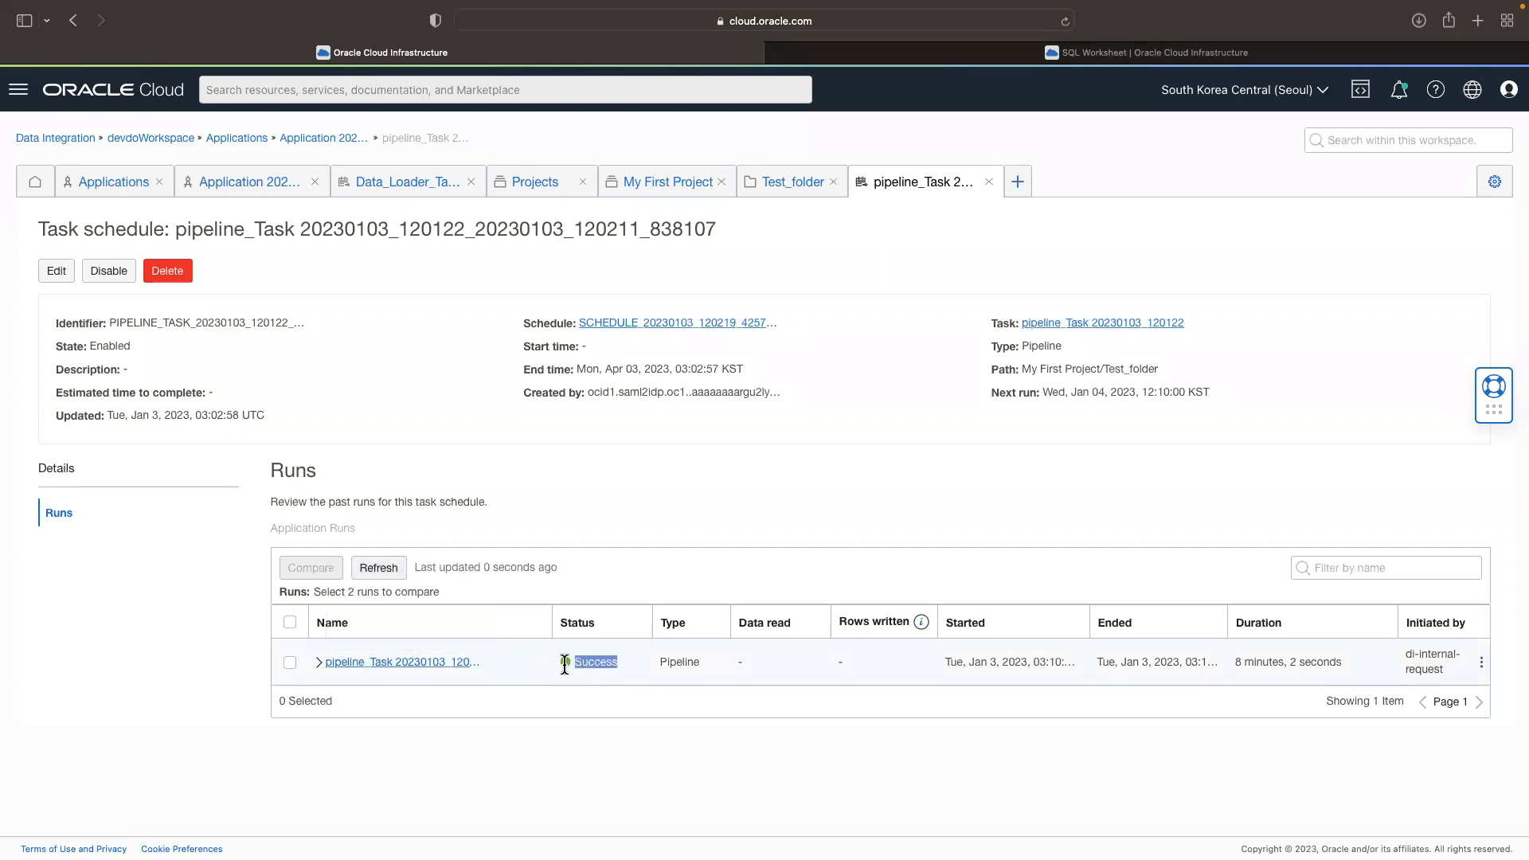
pyautogui.click(321, 673)
pyautogui.scroll(-1, 509, 685)
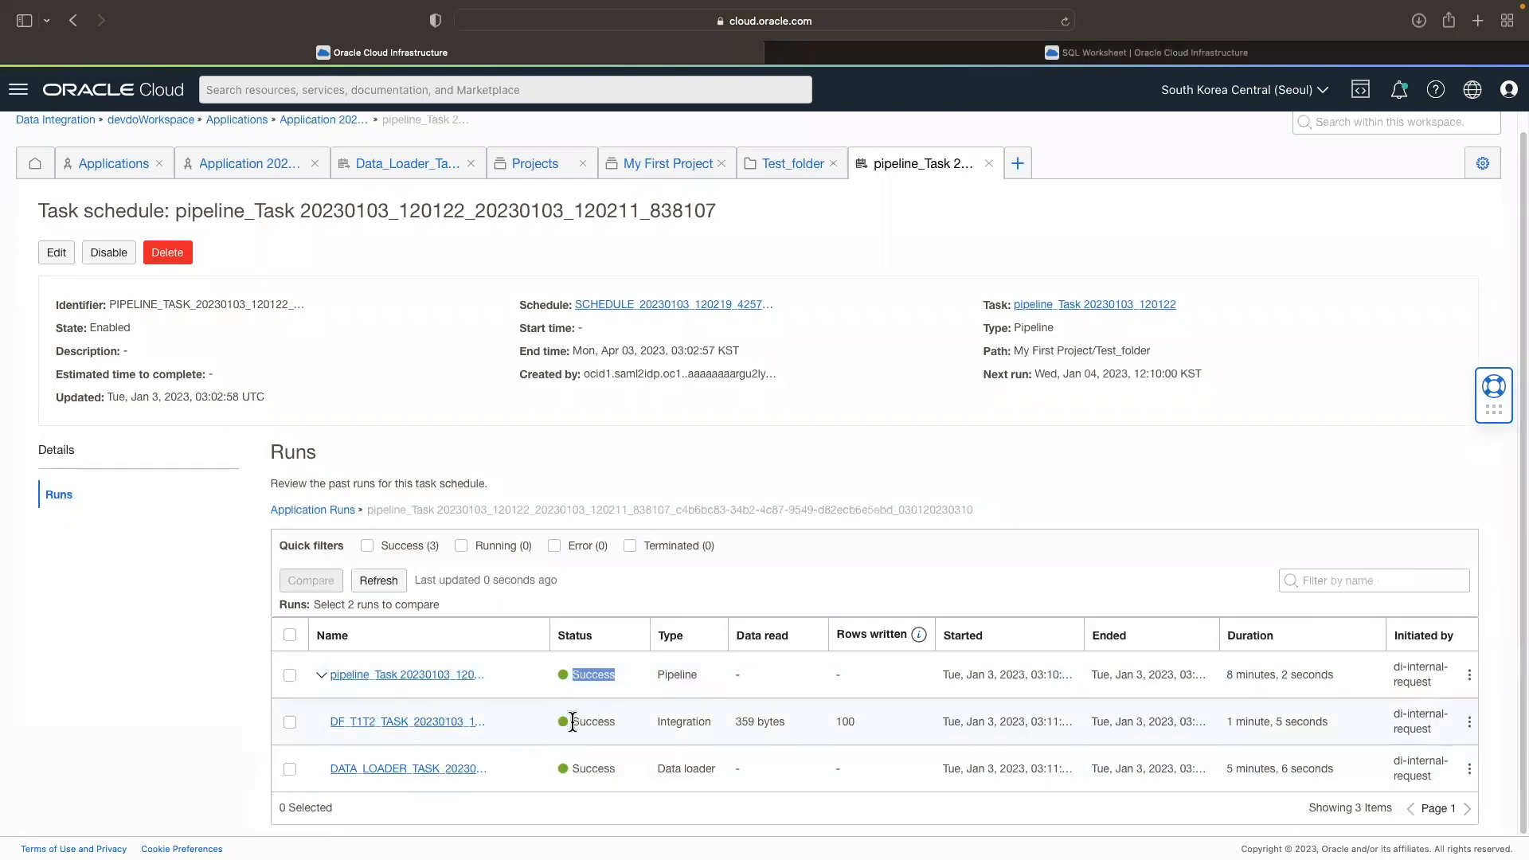
pyautogui.moveTo(563, 721); pyautogui.dragTo(738, 735)
pyautogui.click(739, 730)
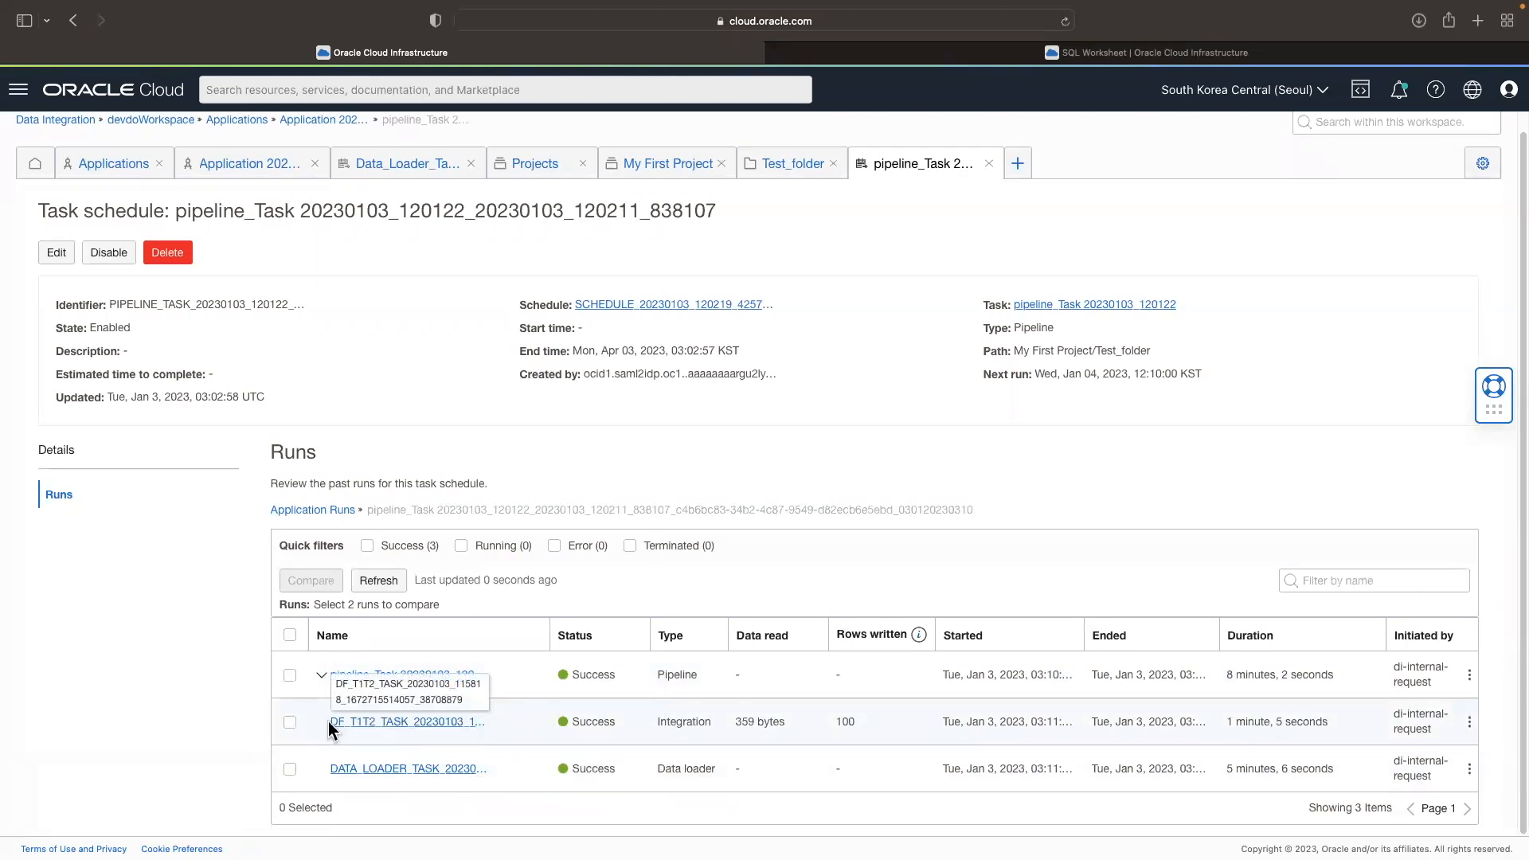
pyautogui.moveTo(328, 722); pyautogui.dragTo(586, 721)
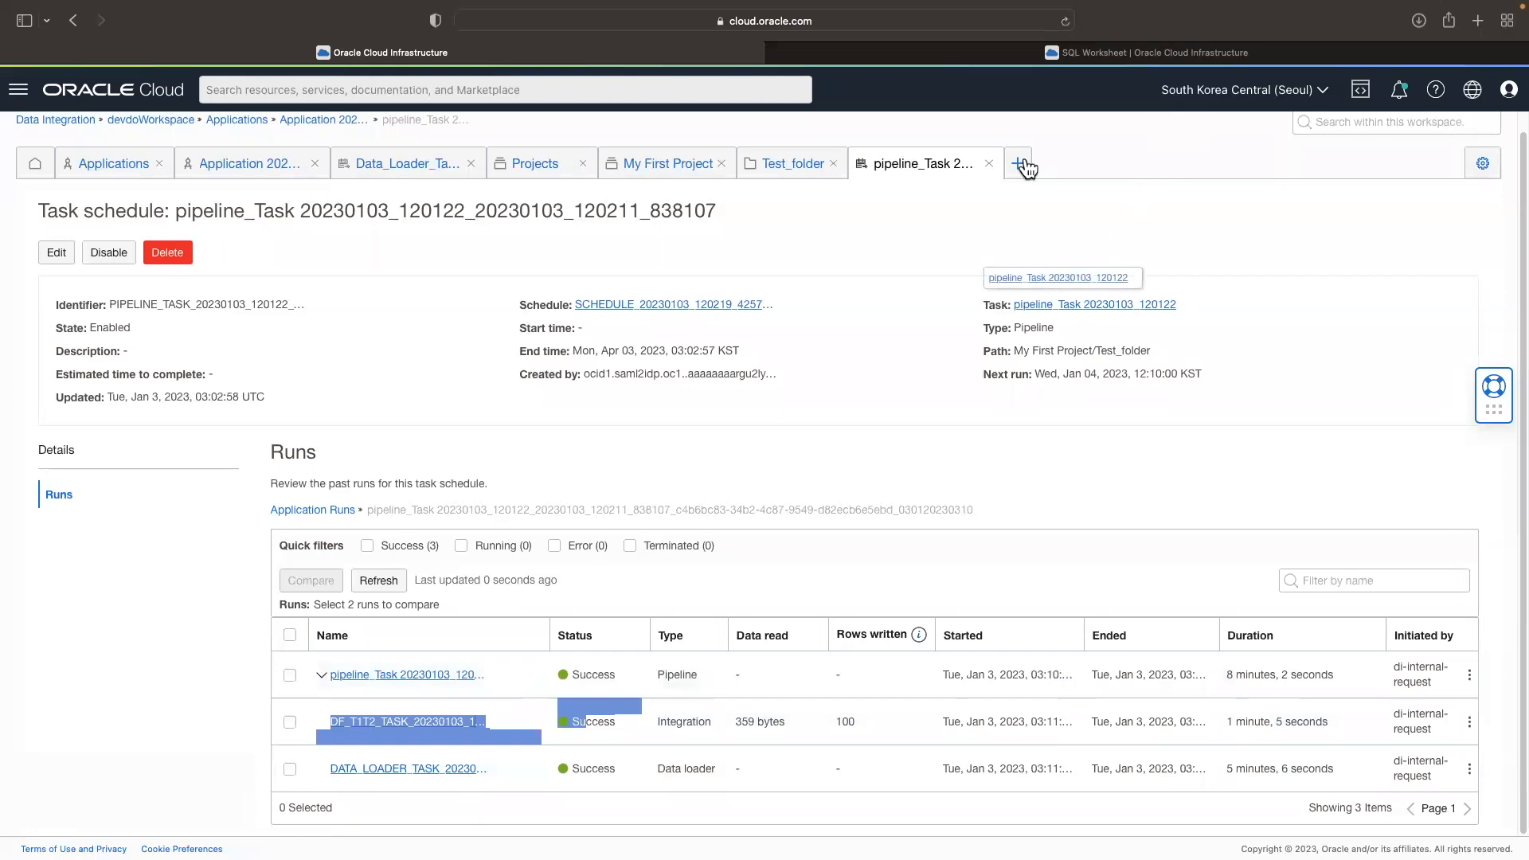
# Step: In the SQL Worksheet, run "select * from t1t2;" and review the COL1 and COL2_SUM values
pyautogui.click(1120, 55)
pyautogui.press('Right')
pyautogui.write('1t2')
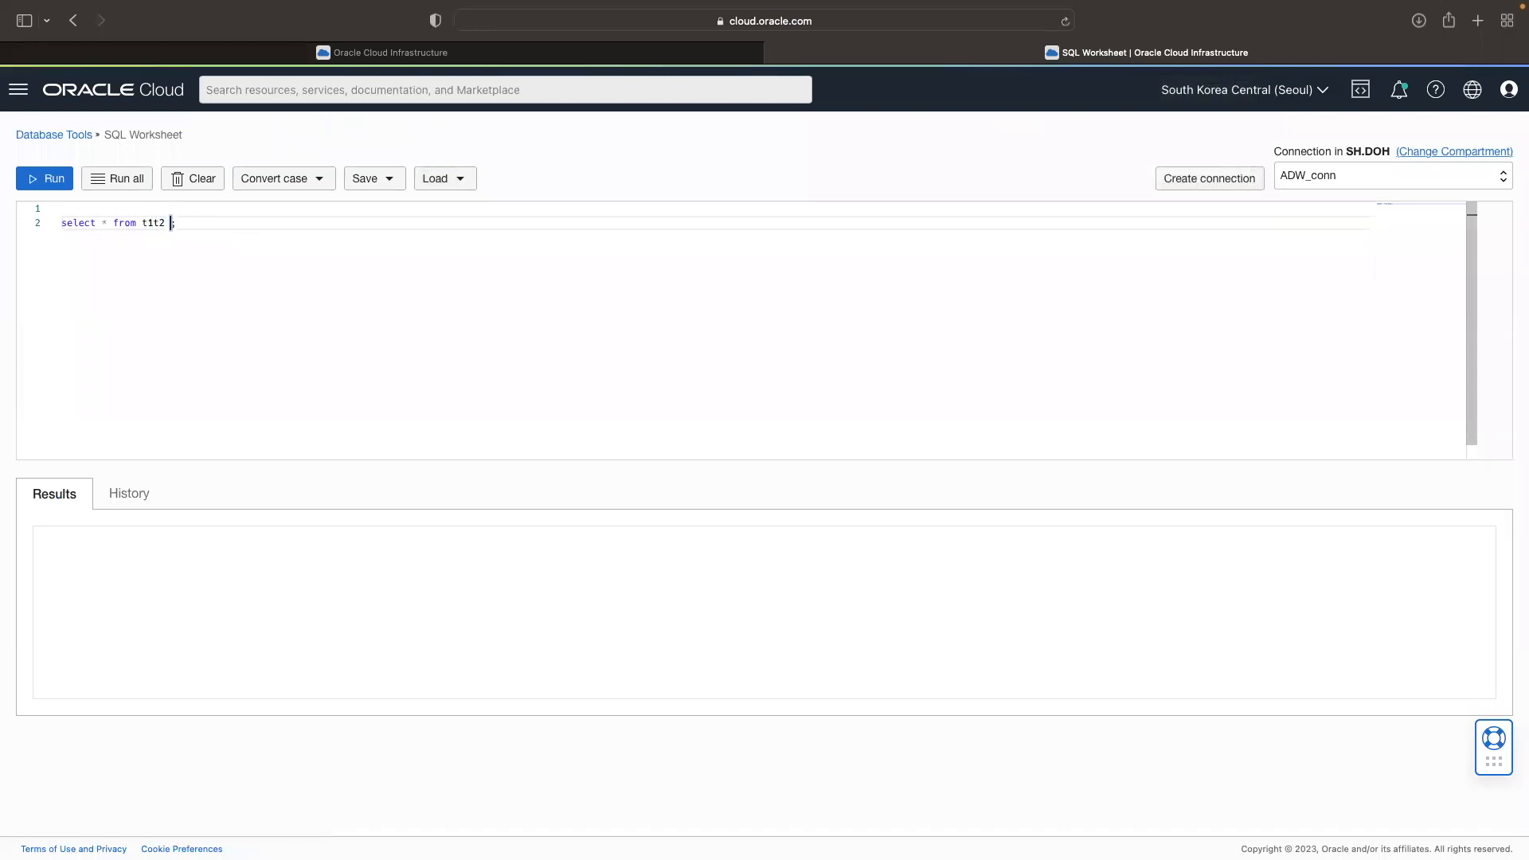
pyautogui.press('Escape')
pyautogui.click(35, 178)
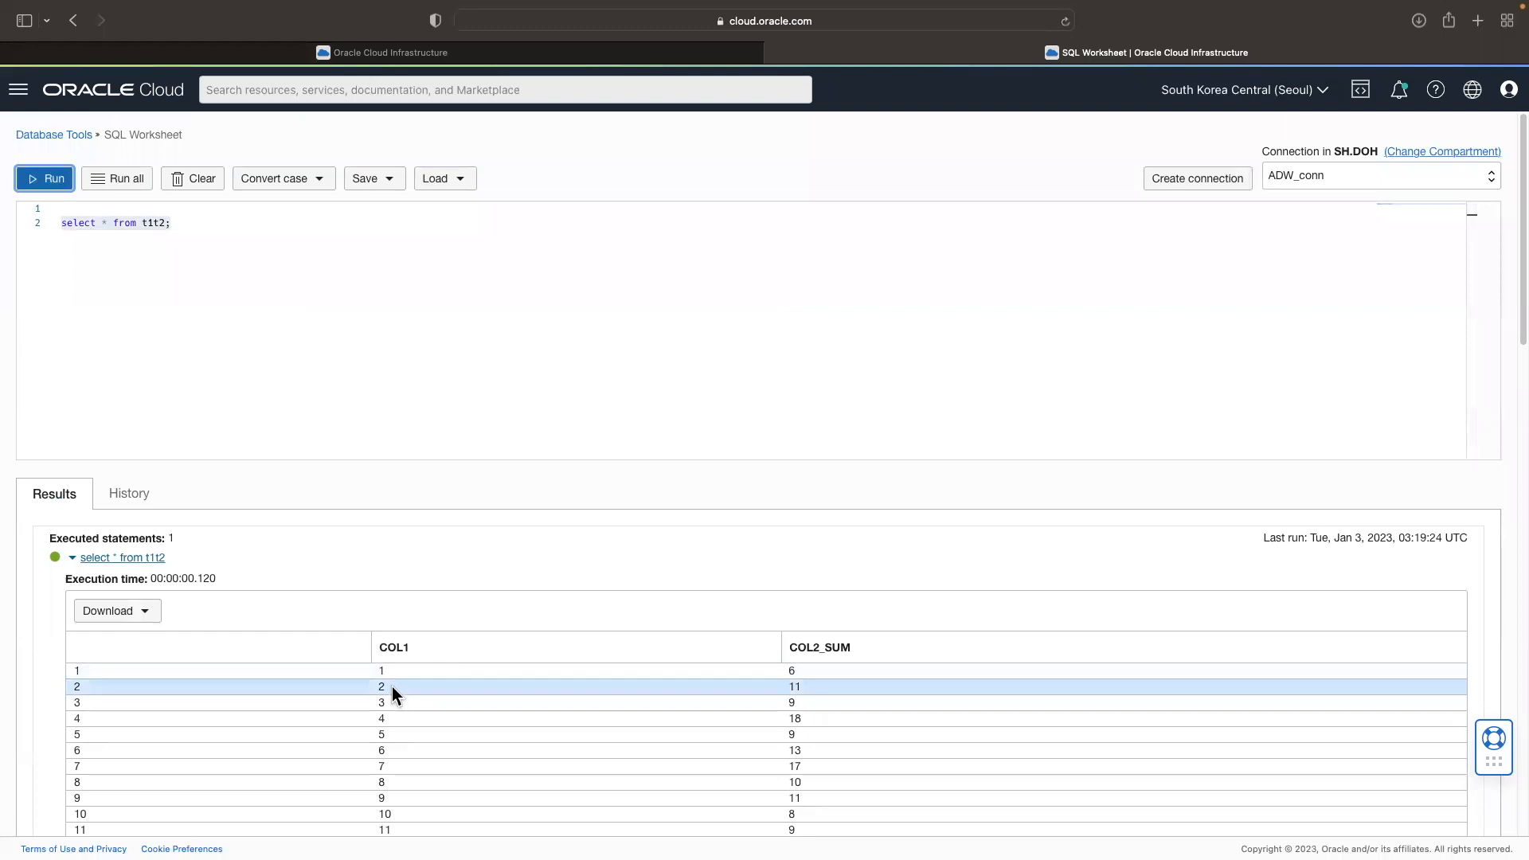
pyautogui.moveTo(379, 671); pyautogui.dragTo(414, 826)
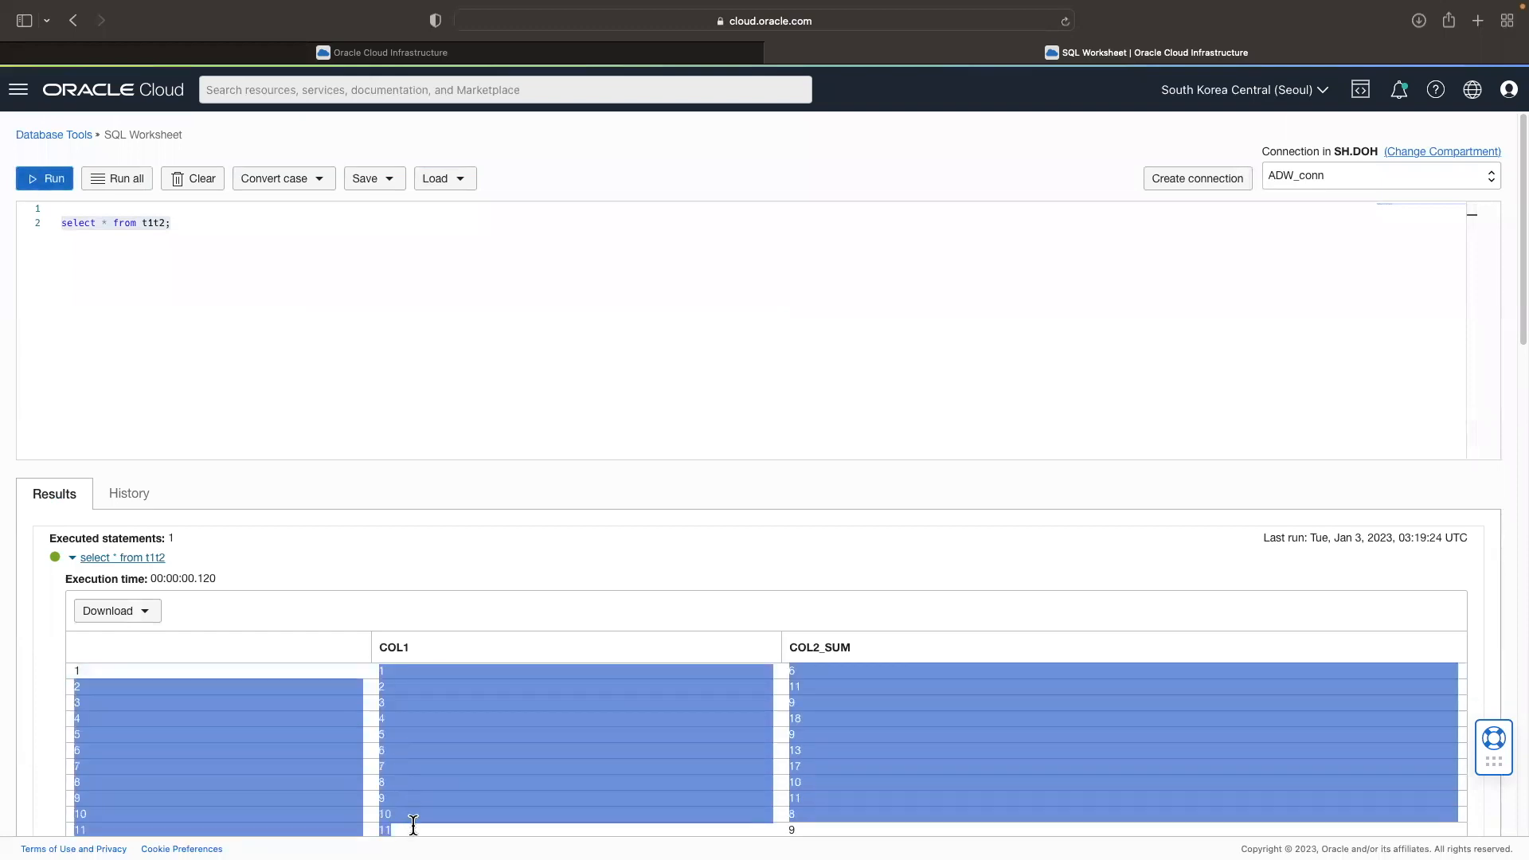
pyautogui.click(797, 647)
pyautogui.moveTo(789, 647); pyautogui.dragTo(825, 648)
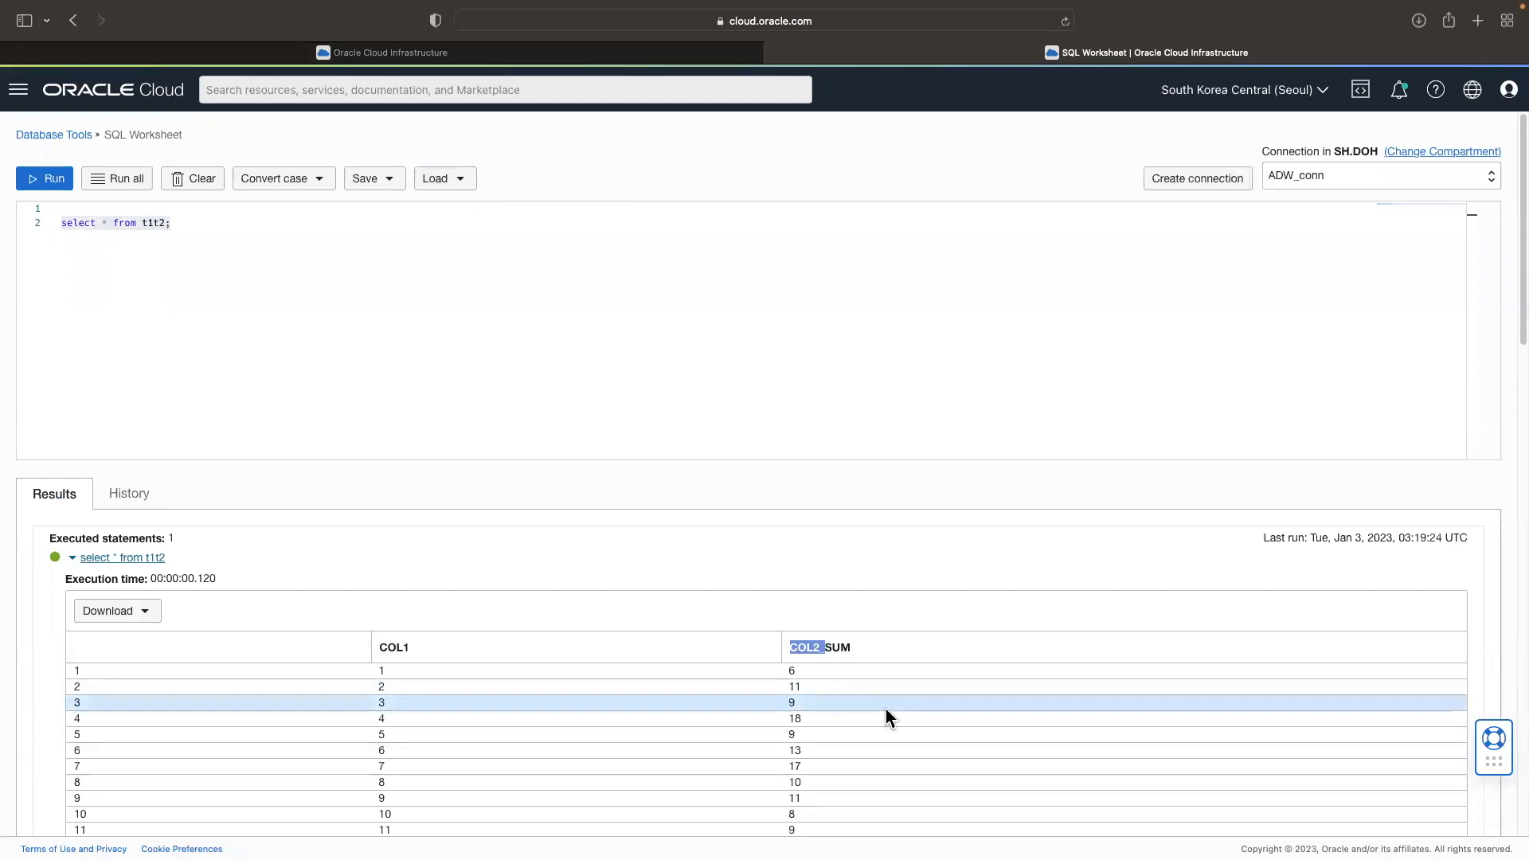
# Step: Begin a second query with "select *" a few lines below the t1t2 query
pyautogui.click(348, 414)
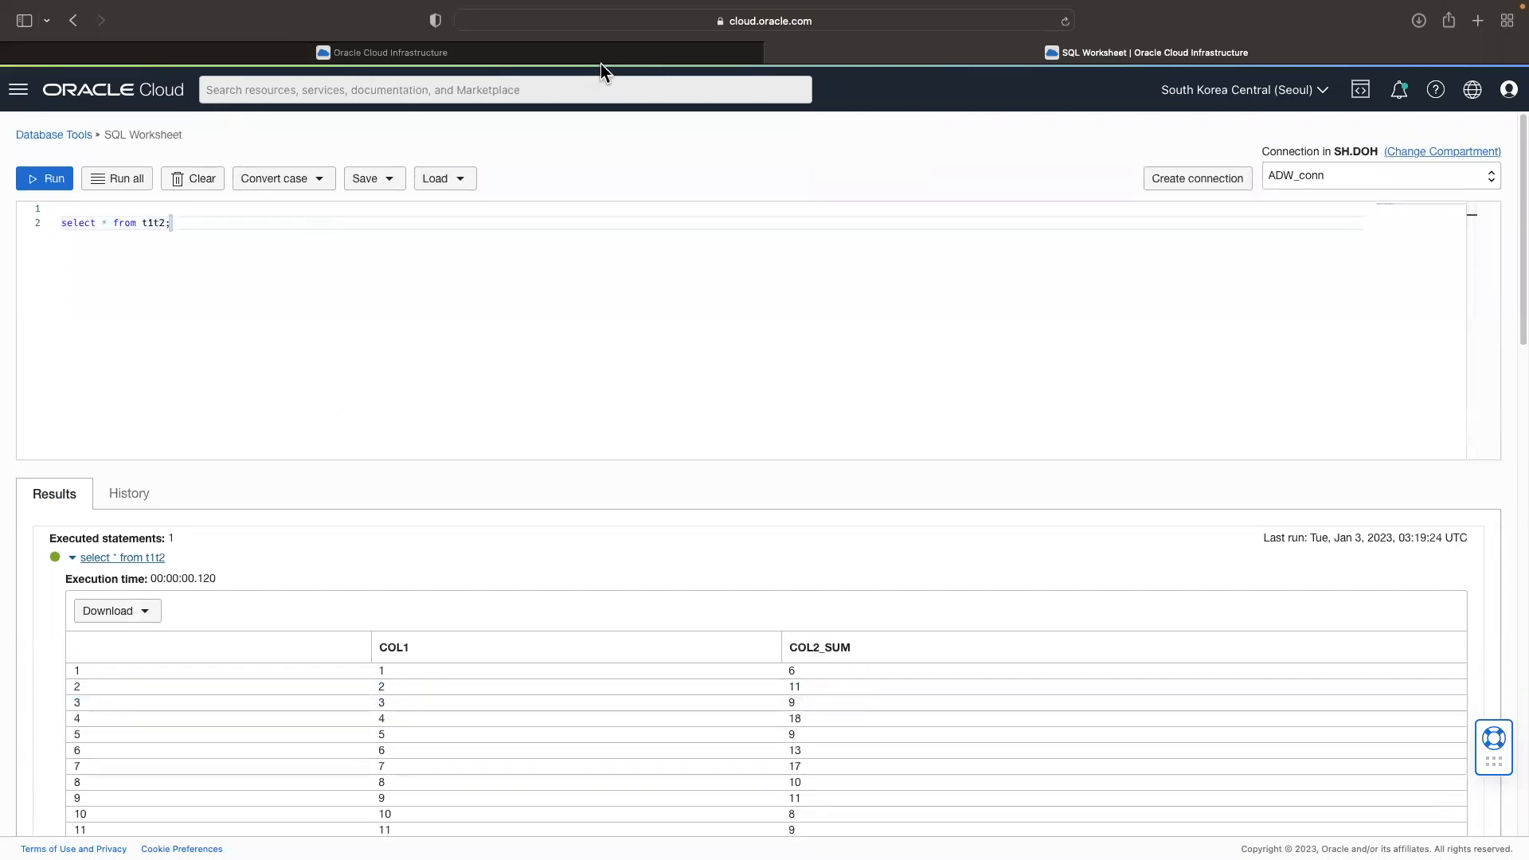
pyautogui.moveTo(601, 60)
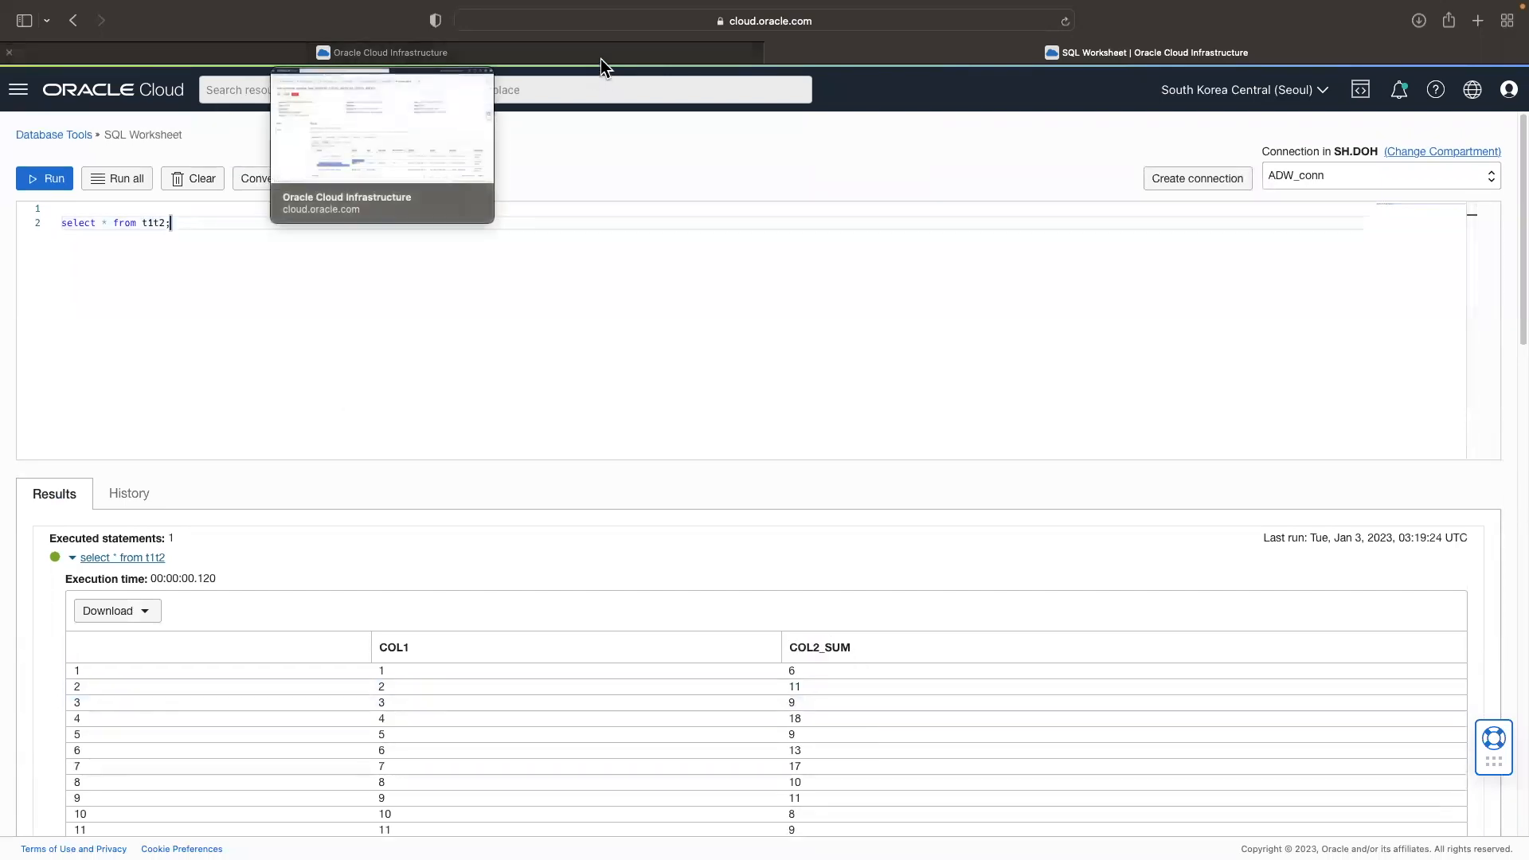
pyautogui.press('Return')
pyautogui.press('Return')
pyautogui.press('Return')
pyautogui.write('select *')
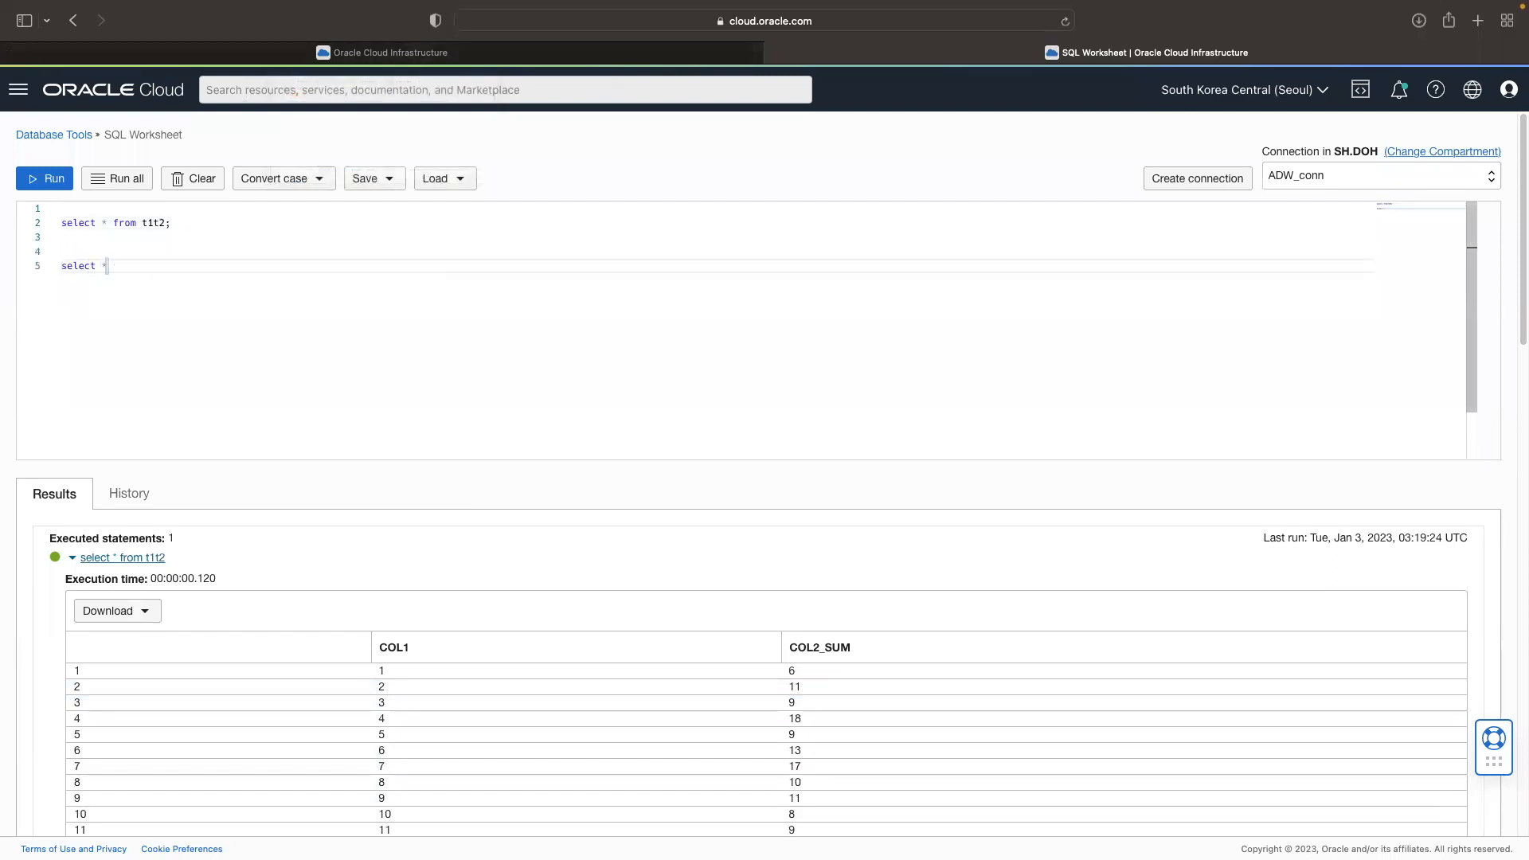
# Step: Check the actions available for the DF_T1T2 integration run in the task schedule, and return to the SQL Worksheet
pyautogui.click(215, 52)
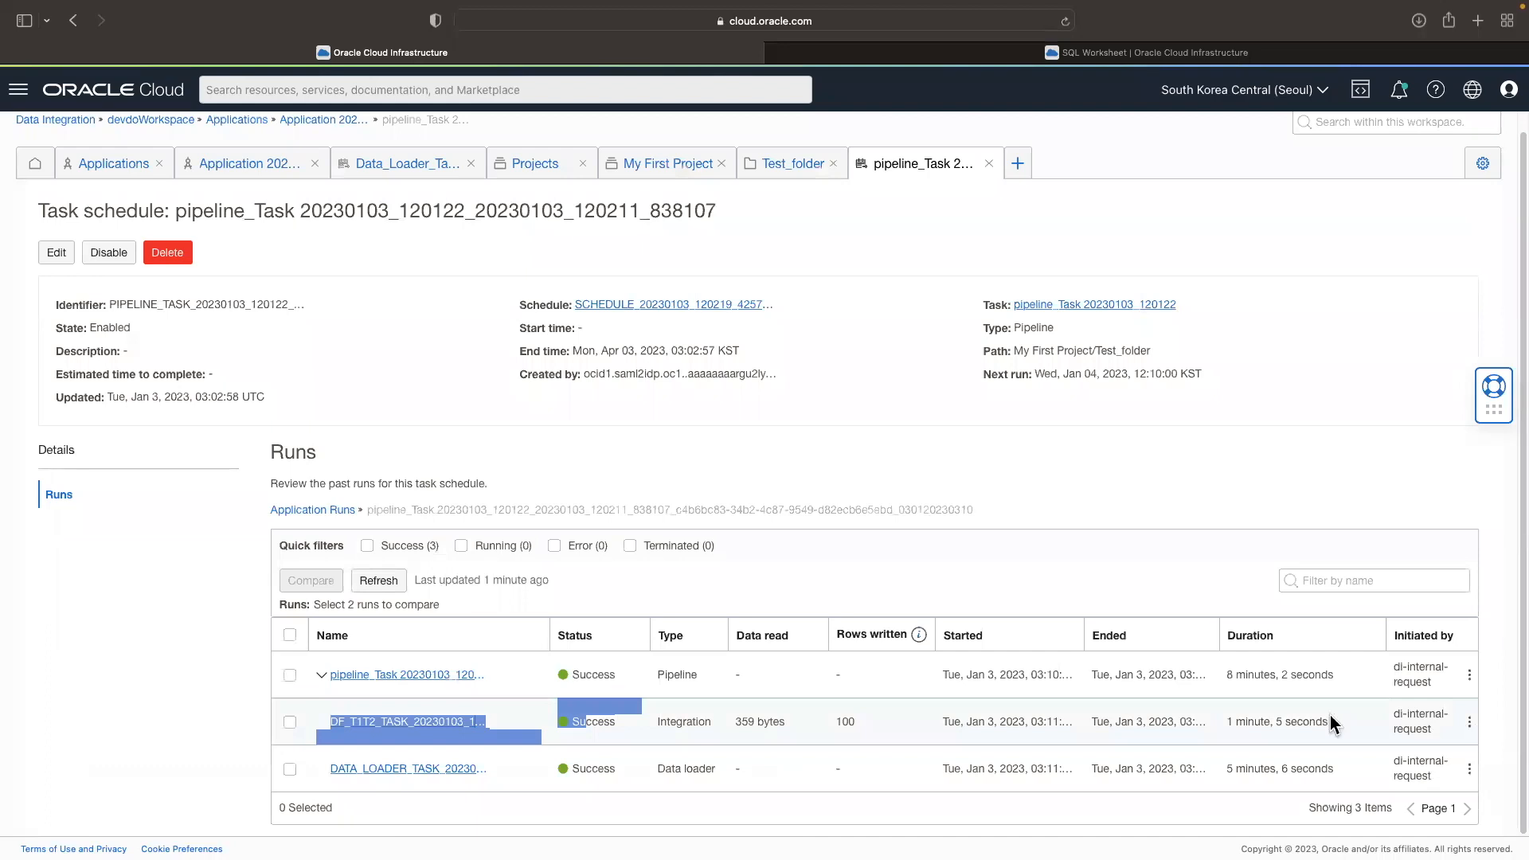
pyautogui.click(1469, 722)
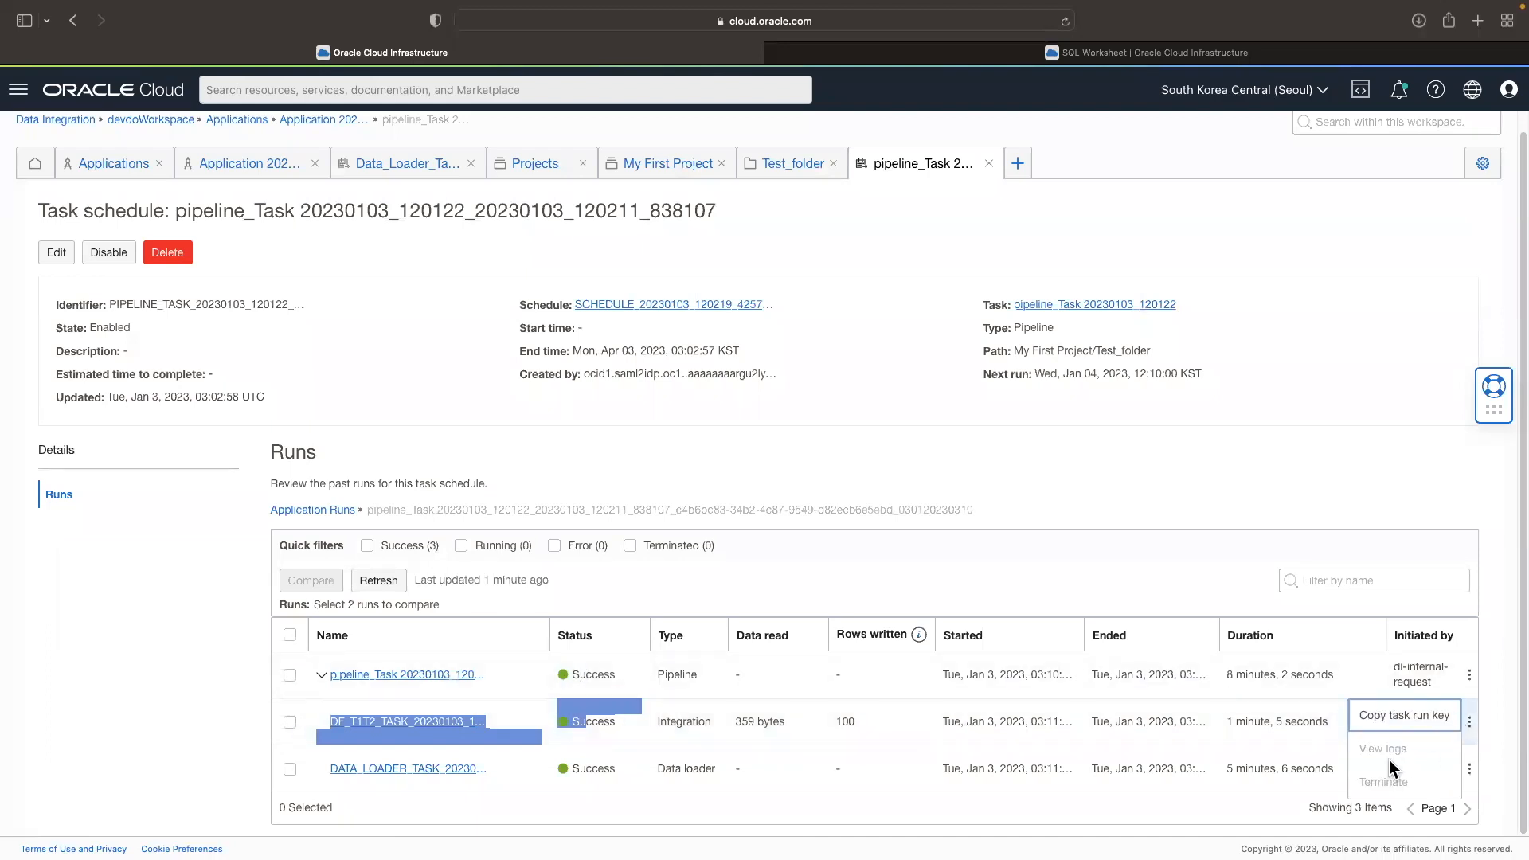
pyautogui.click(895, 57)
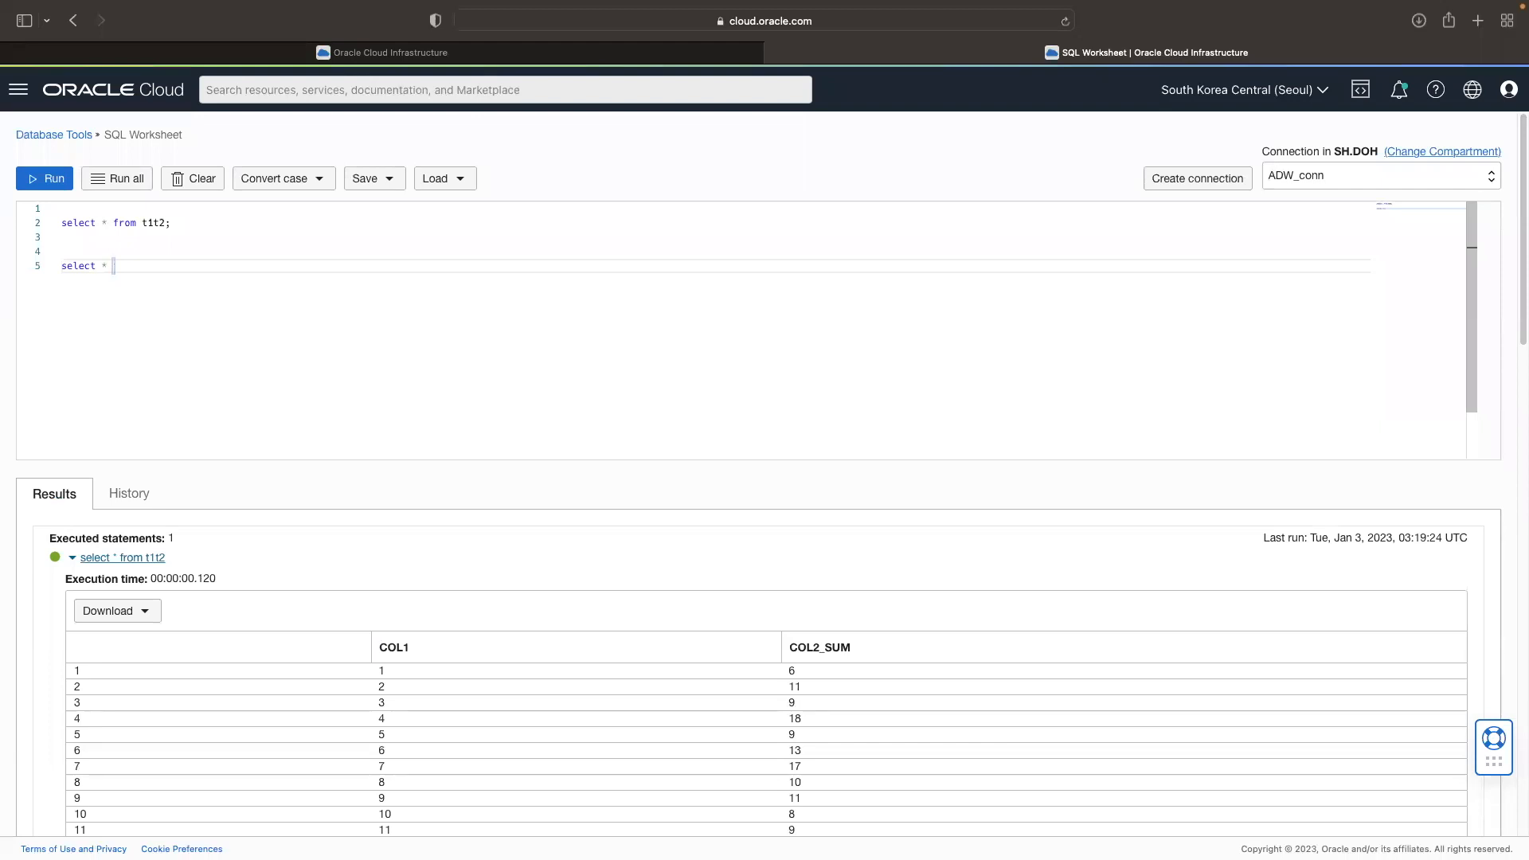
# Step: Complete the second query as "select * from COPY$8_LOG;" using the suggested table name
pyautogui.write('from co')
pyautogui.press('Down')
pyautogui.press('Down')
pyautogui.press('Down')
pyautogui.press('Down')
pyautogui.press('Down')
pyautogui.press('Down')
pyautogui.press('Down')
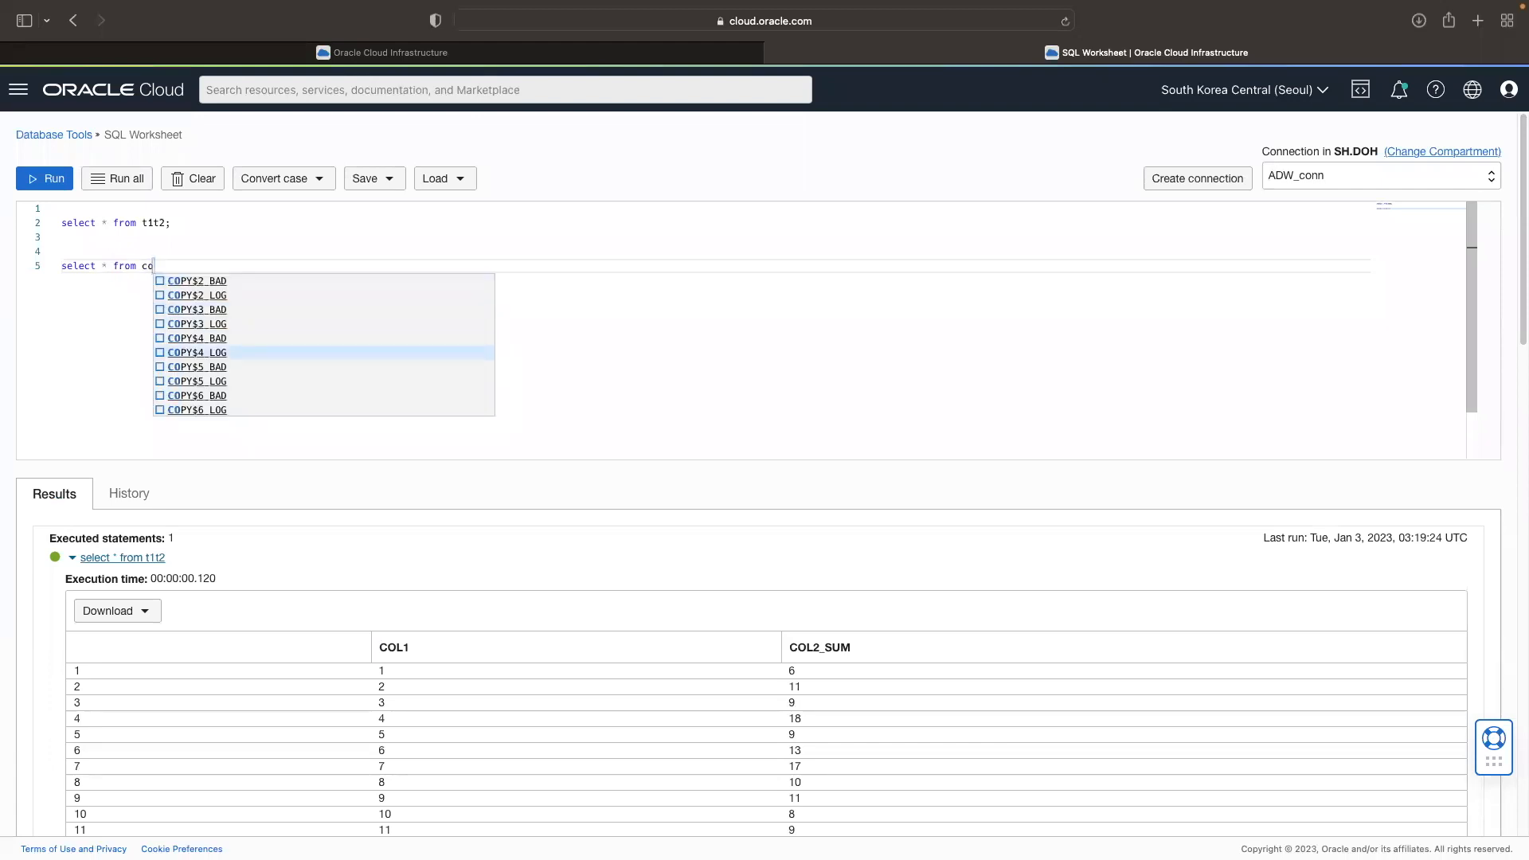
pyautogui.press('Down')
pyautogui.press('Down')
pyautogui.press('Down')
pyautogui.press('Down')
pyautogui.press('Down')
pyautogui.press('Down')
pyautogui.press('Return')
pyautogui.write(';')
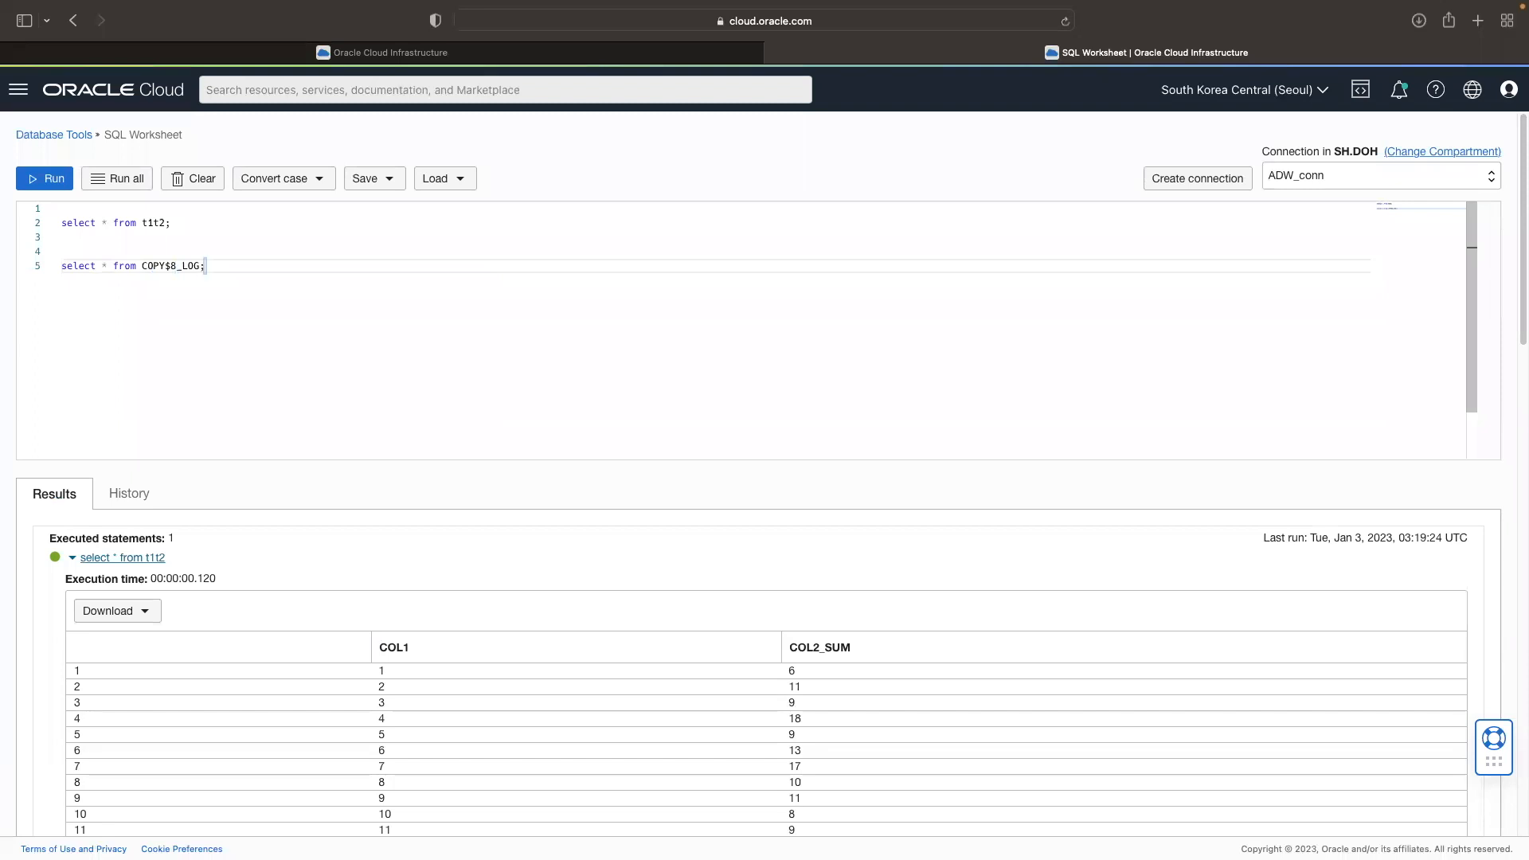
# Step: Duplicate the log query below and change the copy to "select * from COPY$8_BAD;"
pyautogui.press('Return')
pyautogui.press('shift+super+Left')
pyautogui.press('super+c')
pyautogui.press('Right')
pyautogui.press('Return')
pyautogui.press('Return')
pyautogui.press('super+v')
pyautogui.press('Left')
pyautogui.press('BackSpace')
pyautogui.press('BackSpace')
pyautogui.press('BackSpace')
pyautogui.write('BAD')
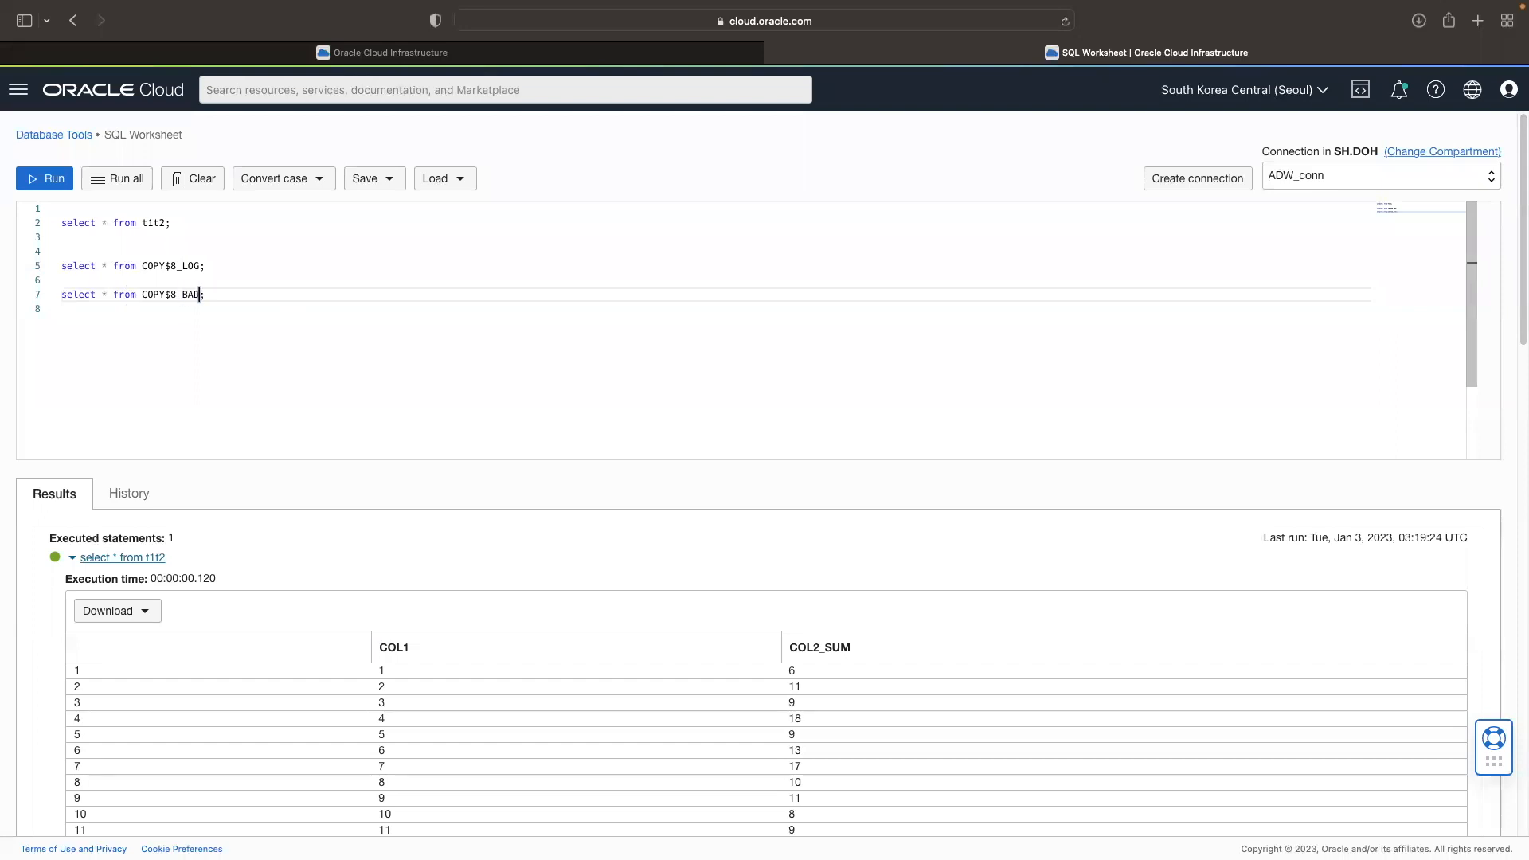
# Step: Run only the COPY$8_LOG query
pyautogui.click(174, 265)
pyautogui.click(226, 266)
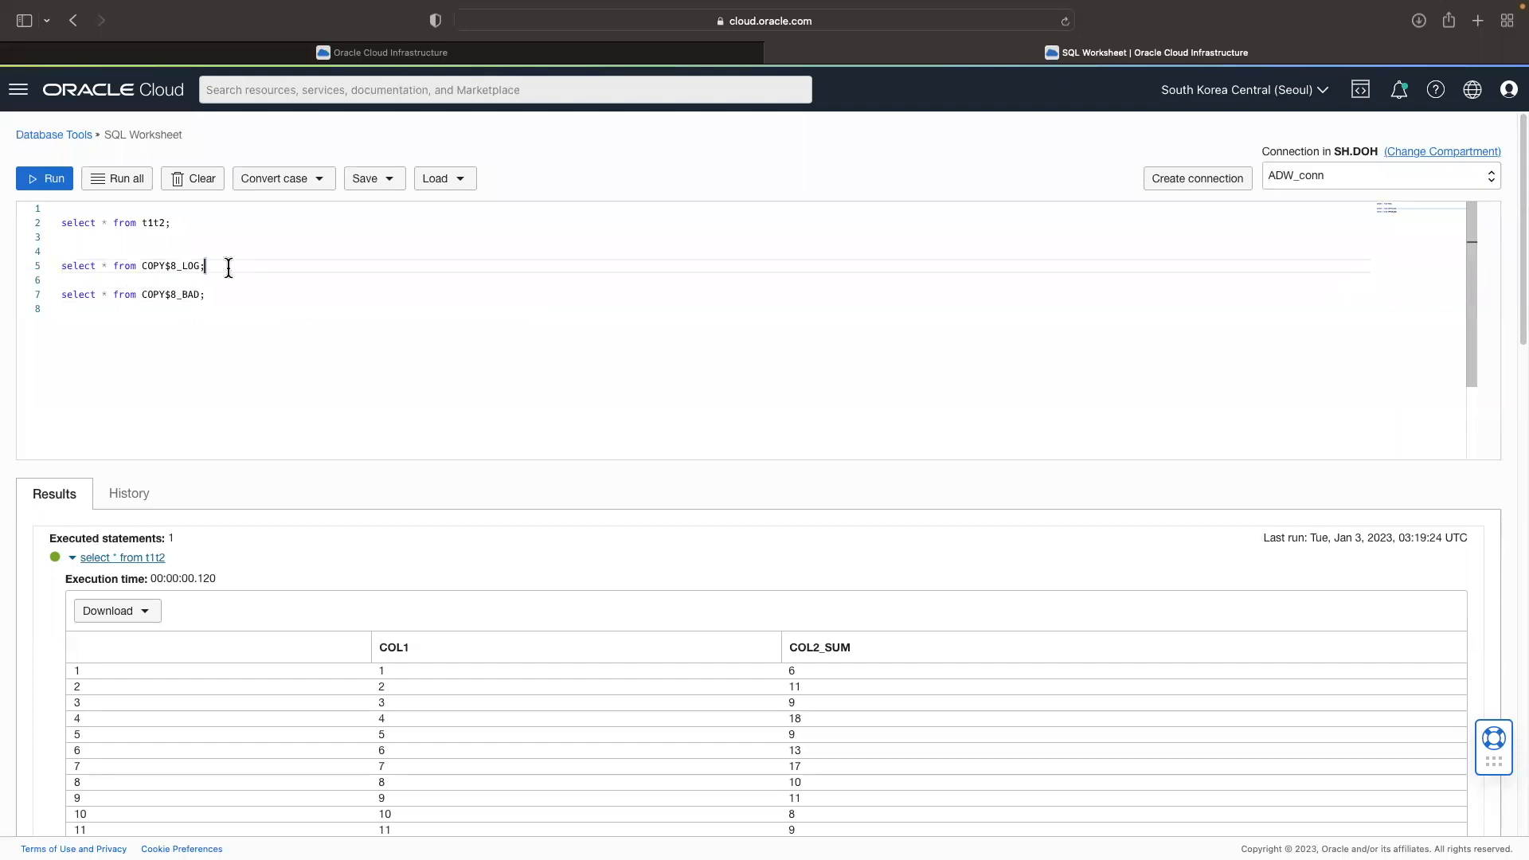
pyautogui.click(69, 190)
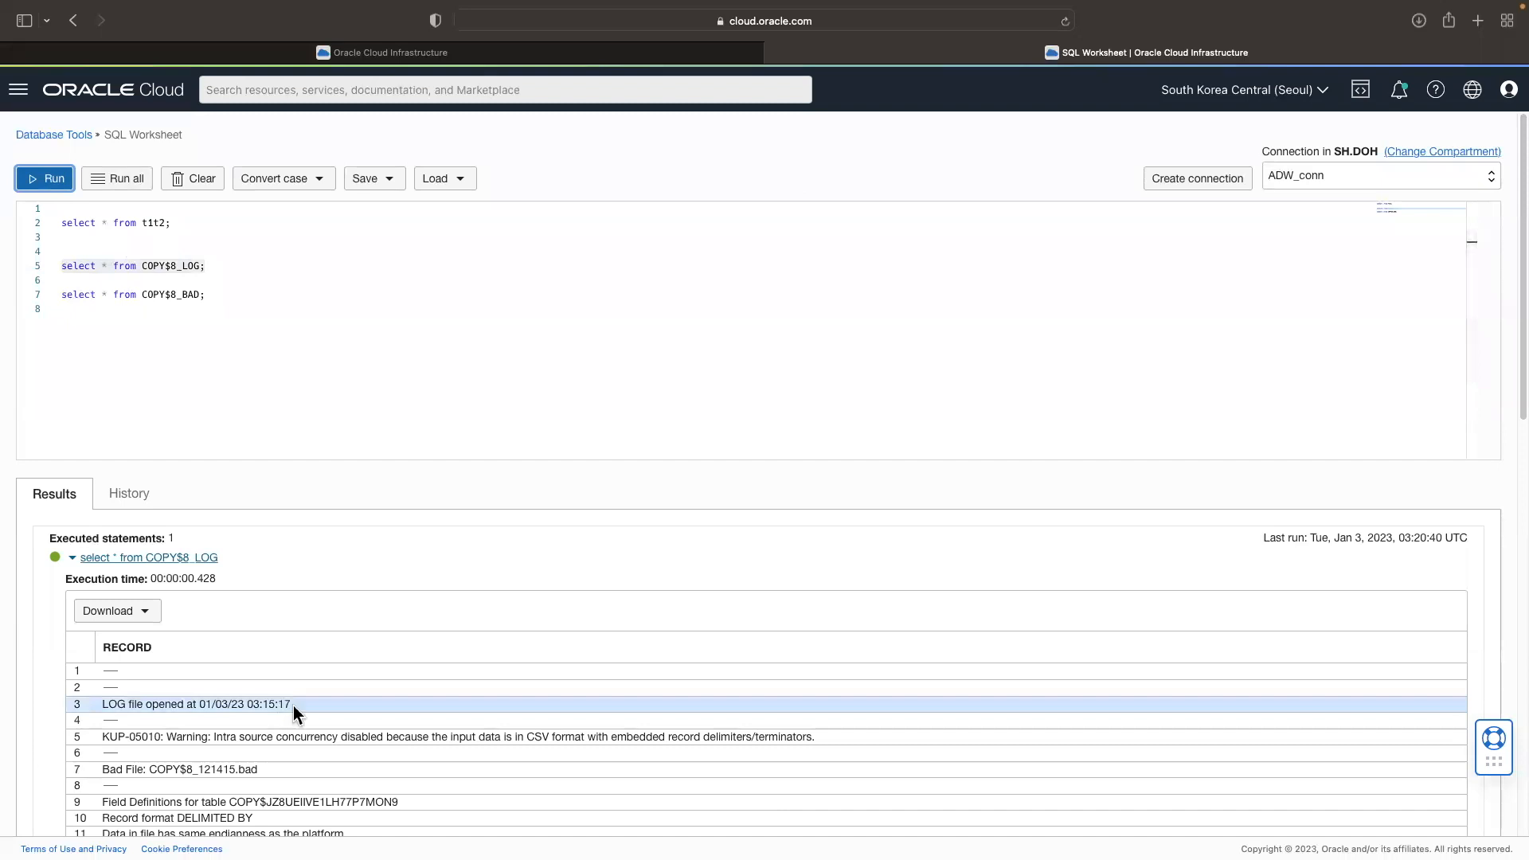
# Step: Examine the log records for the source field definitions, data file URLs and log file entries
pyautogui.scroll(-3, 263, 771)
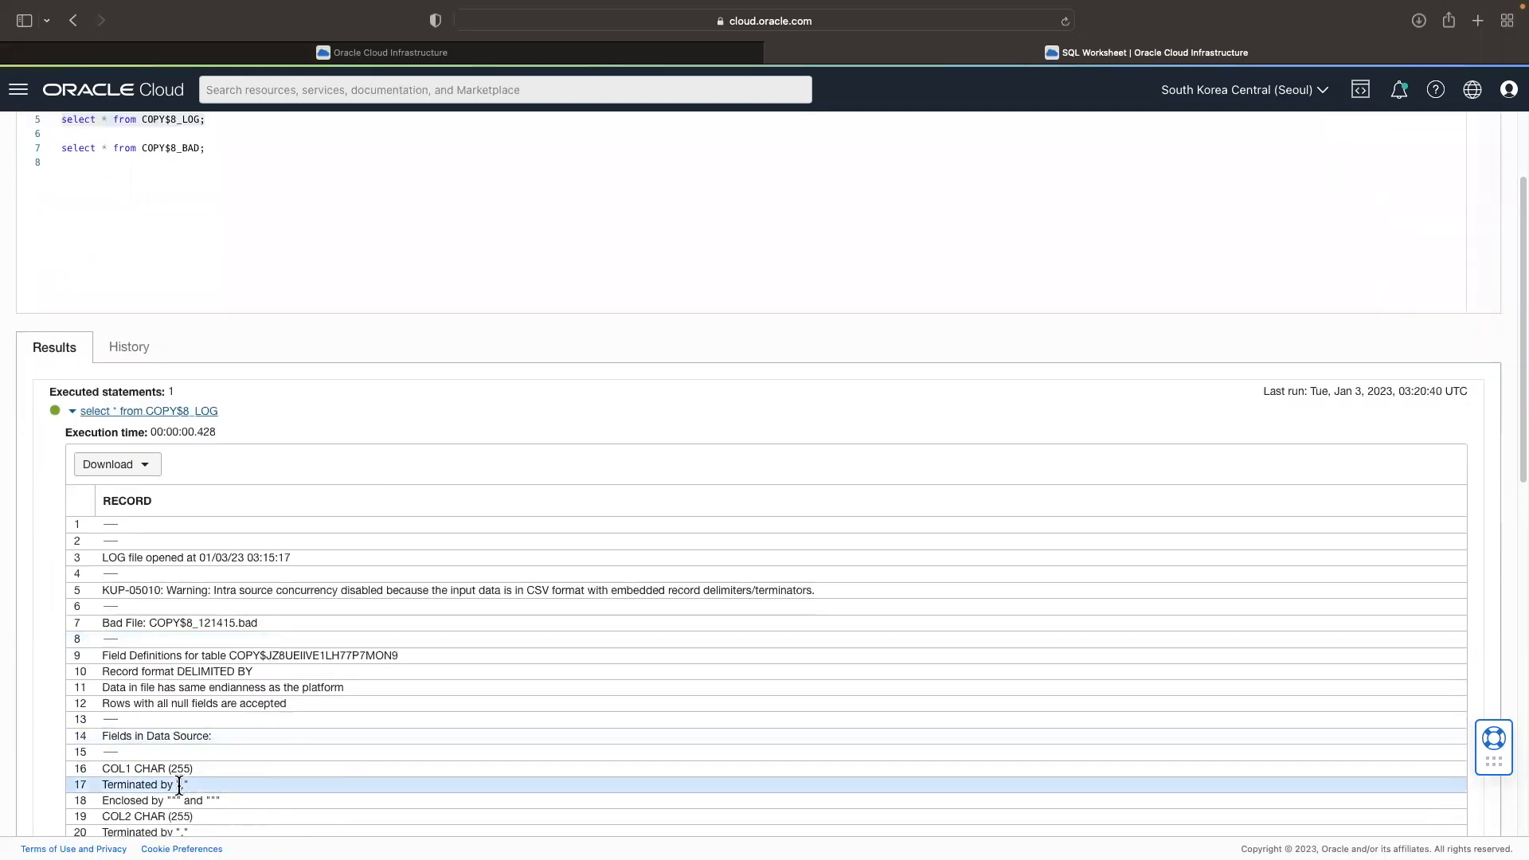
pyautogui.moveTo(144, 769); pyautogui.dragTo(203, 772)
pyautogui.scroll(-7, 203, 772)
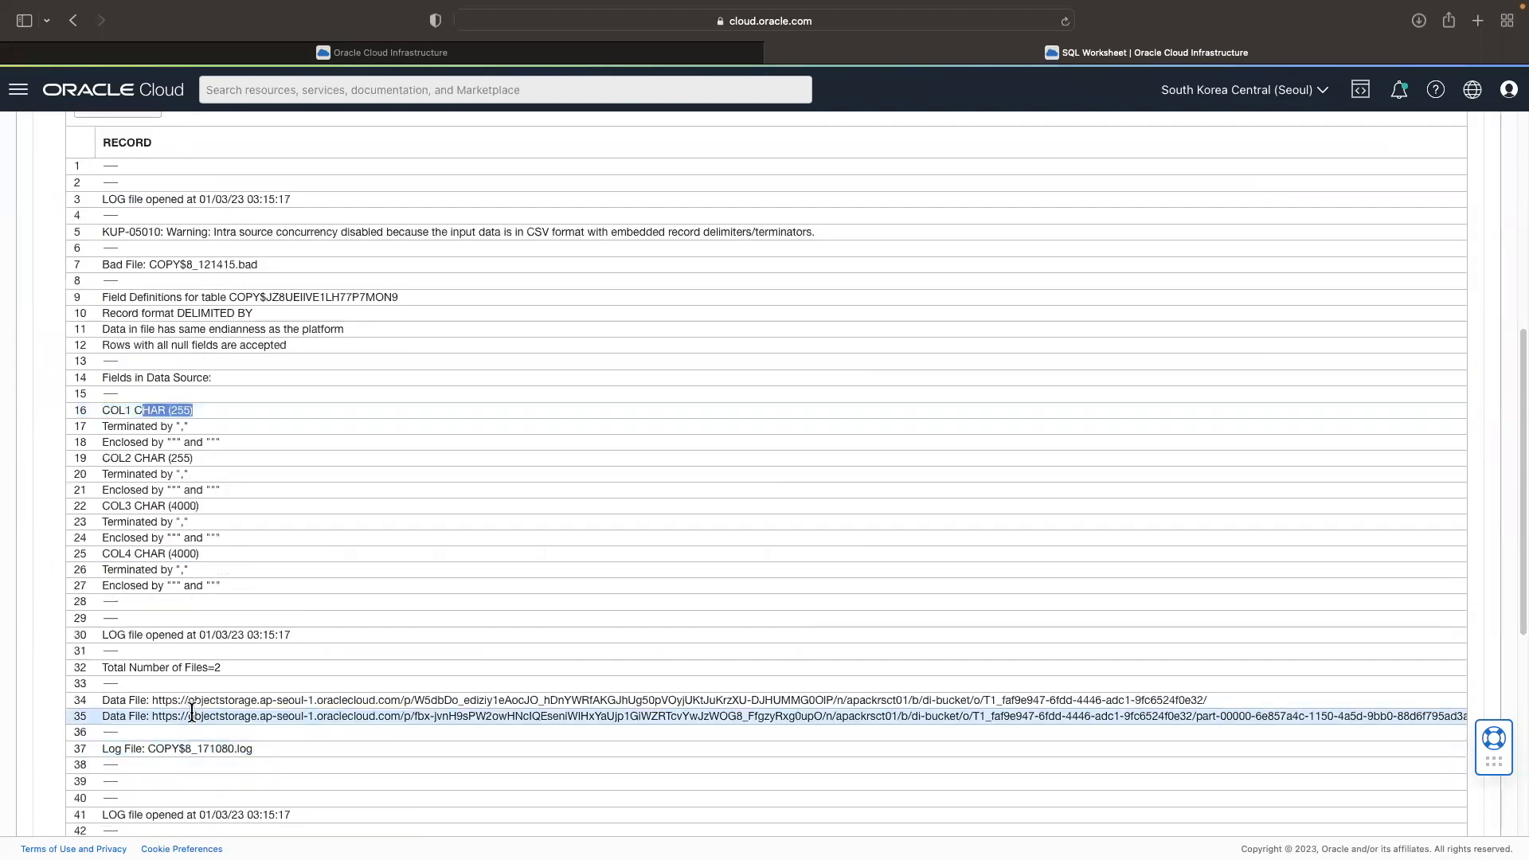
pyautogui.click(1103, 701)
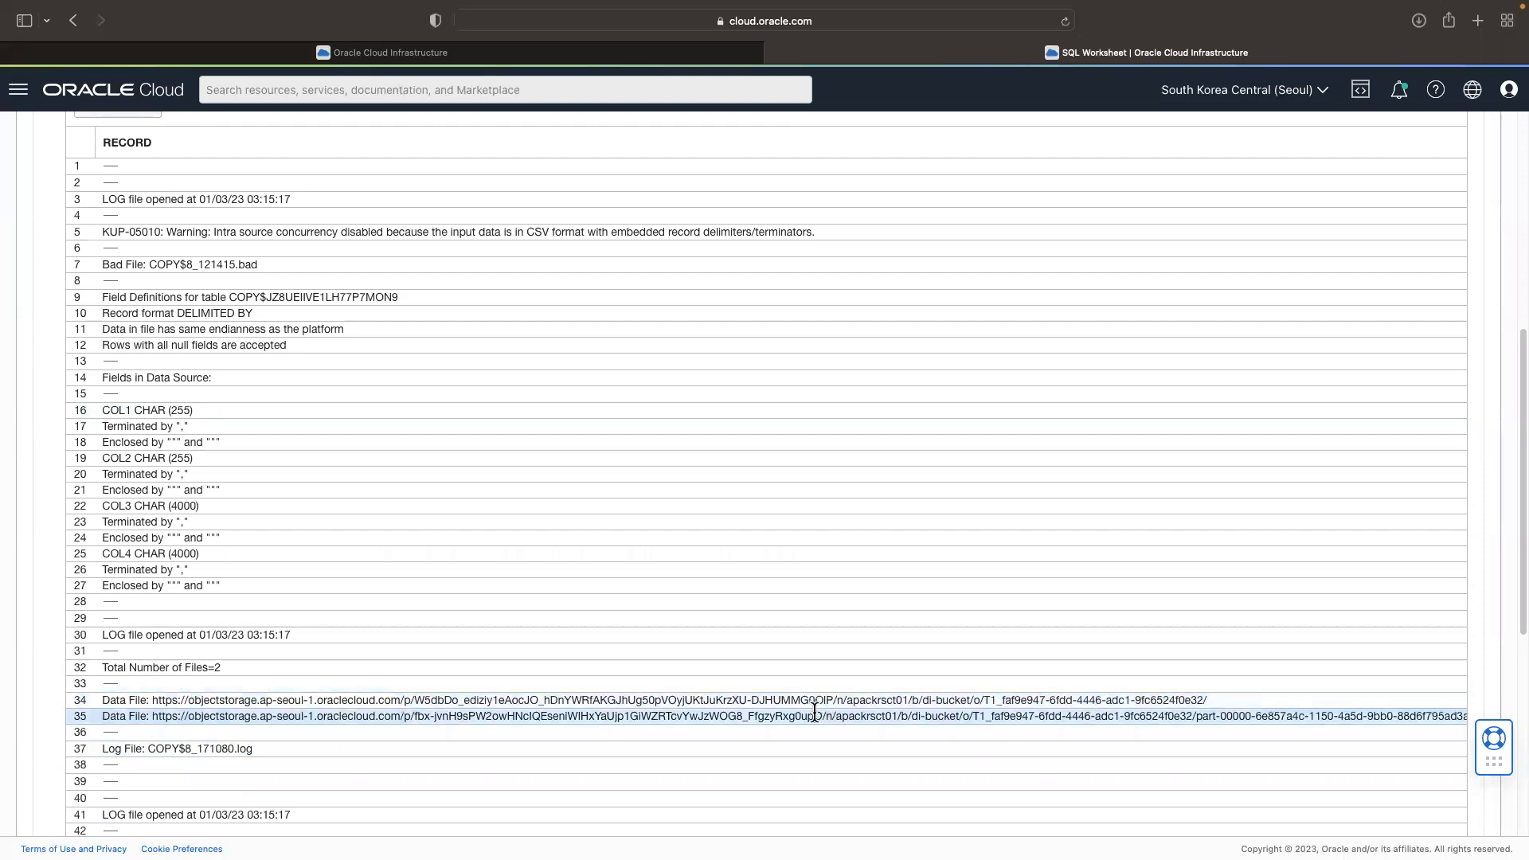
pyautogui.scroll(-1, 663, 736)
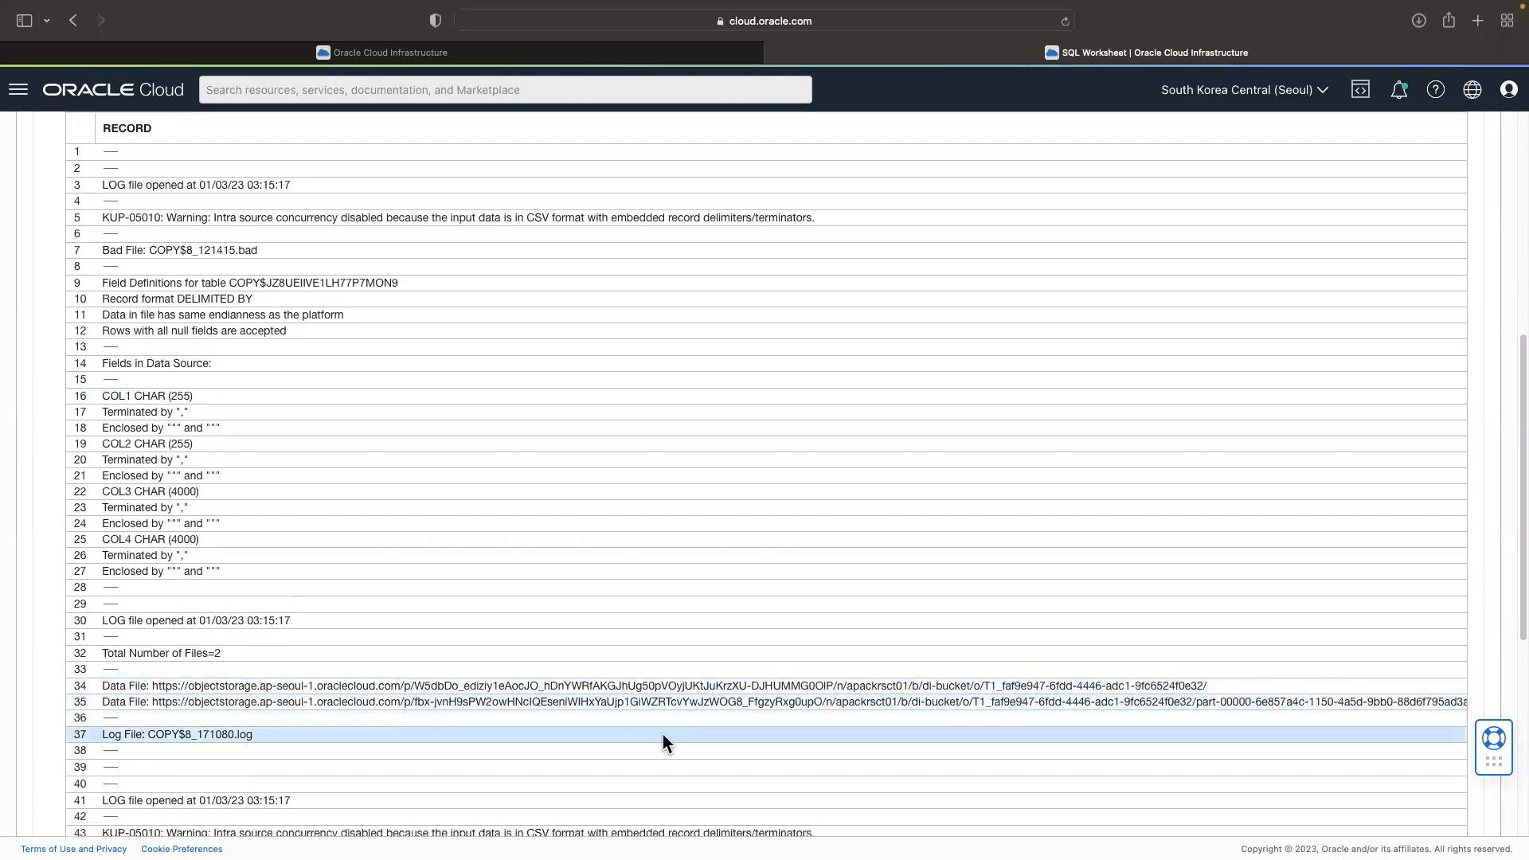
pyautogui.scroll(-5, 663, 734)
pyautogui.scroll(10, 623, 733)
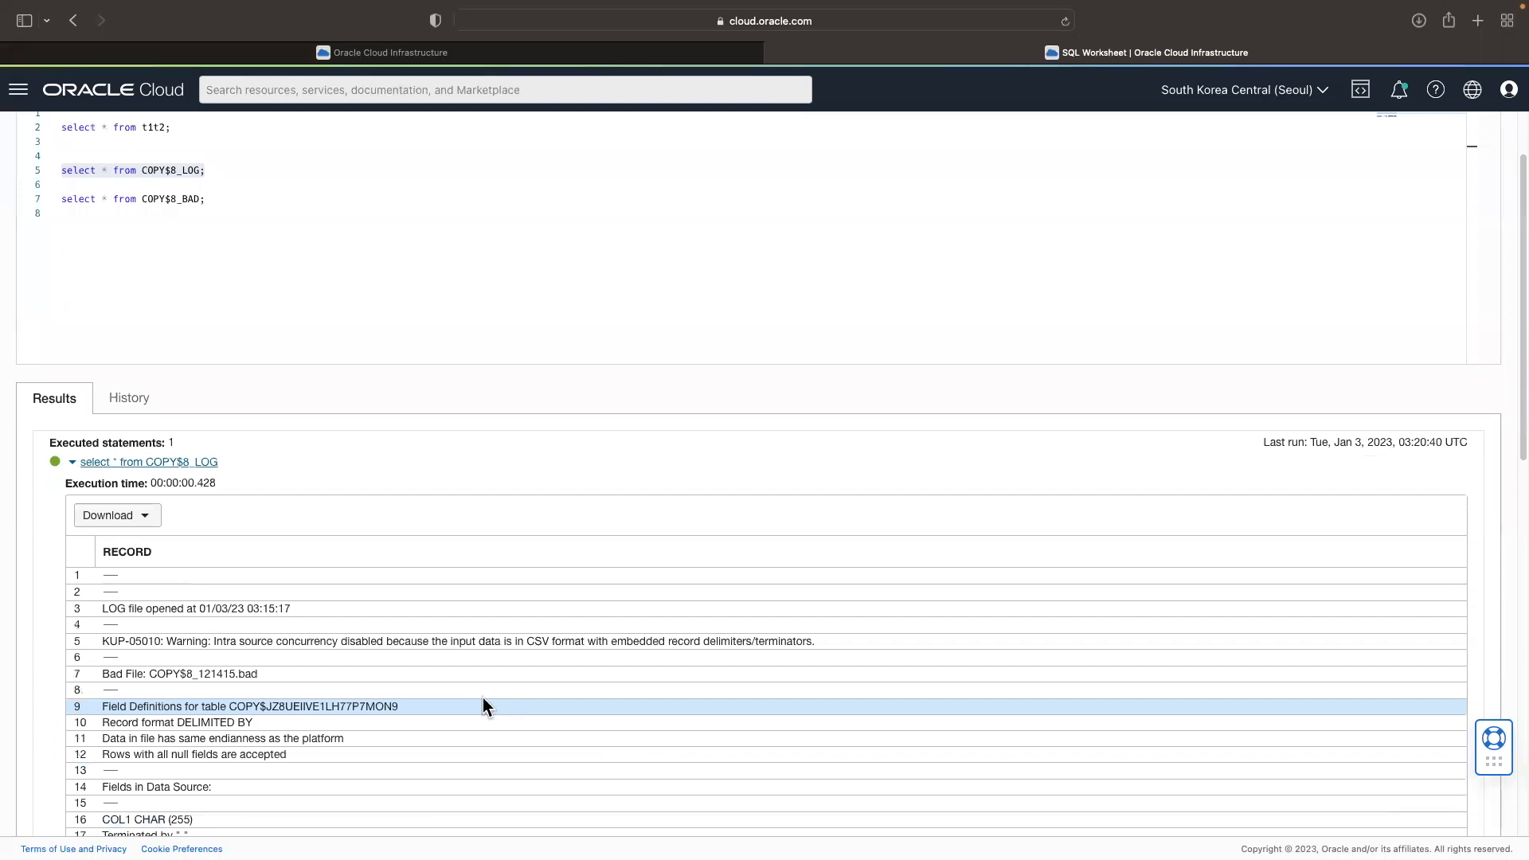
pyautogui.scroll(3, 359, 669)
# Step: Run only the COPY$8_BAD query and return to the pipeline task schedule's runs
pyautogui.click(207, 296)
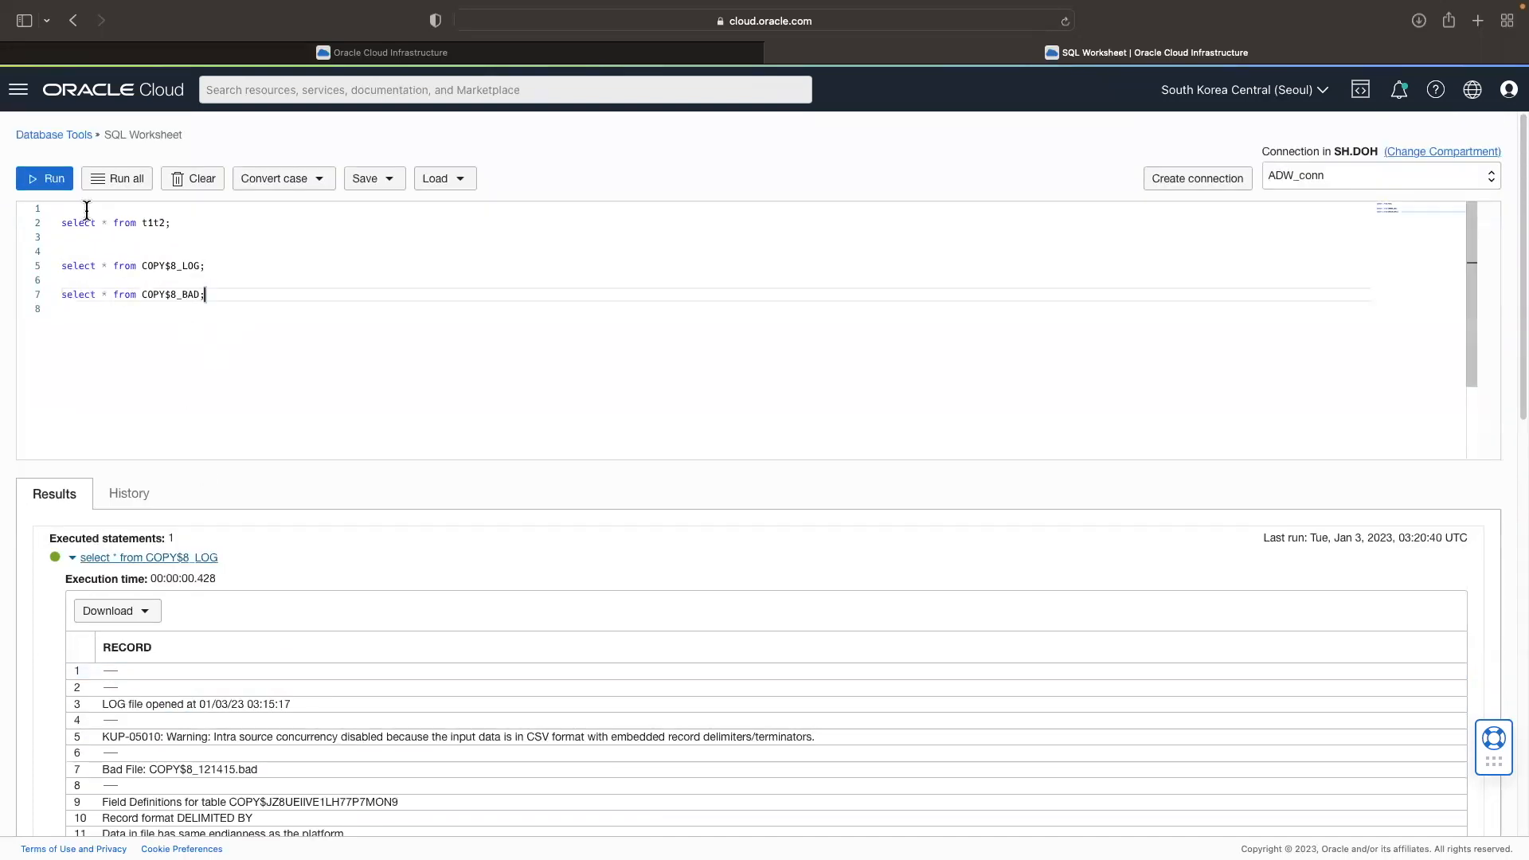
pyautogui.click(42, 186)
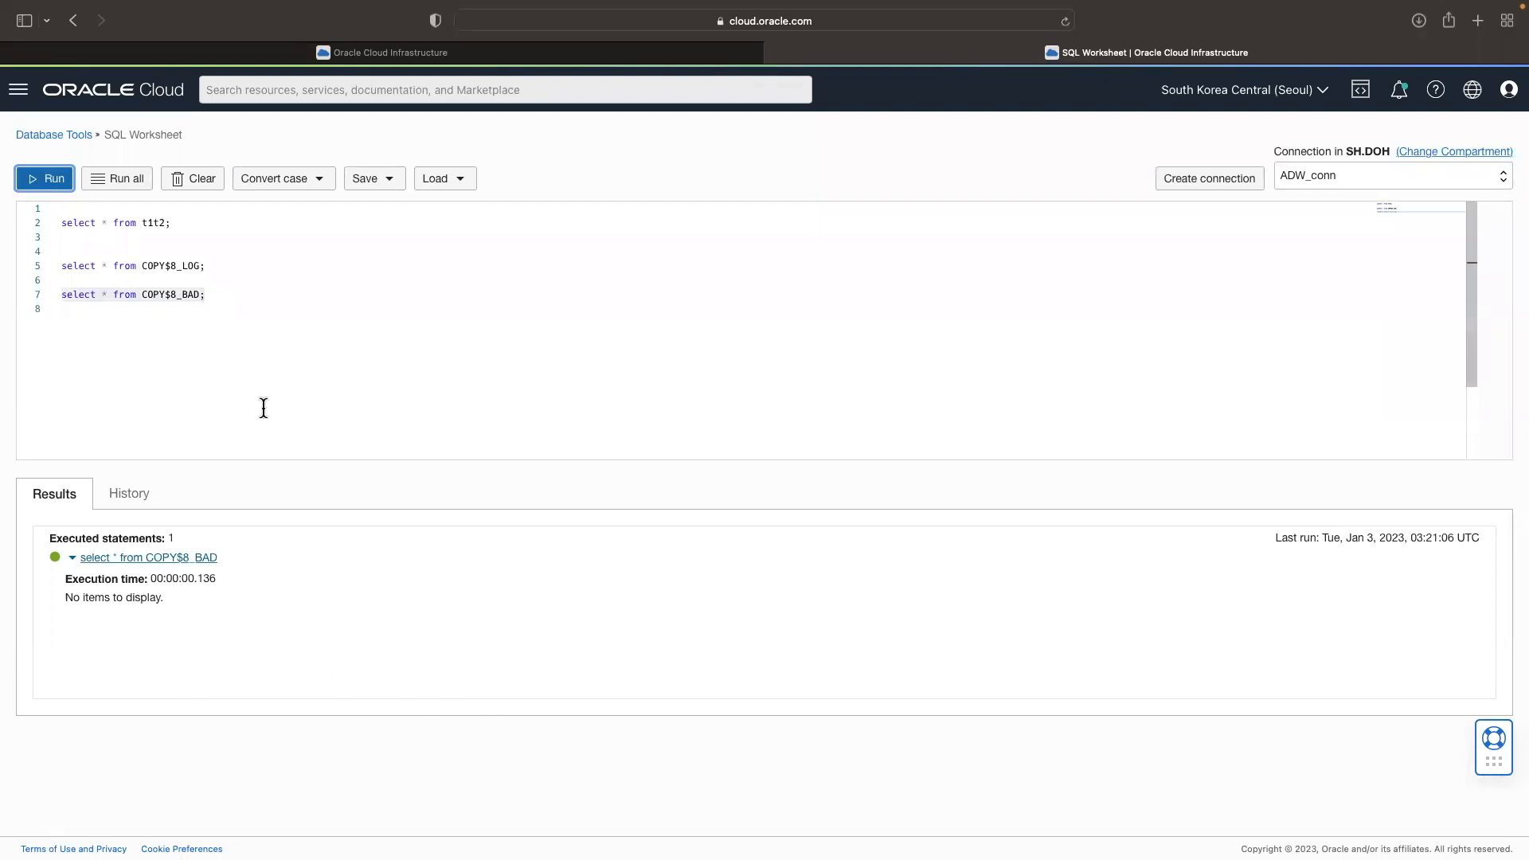
pyautogui.click(517, 54)
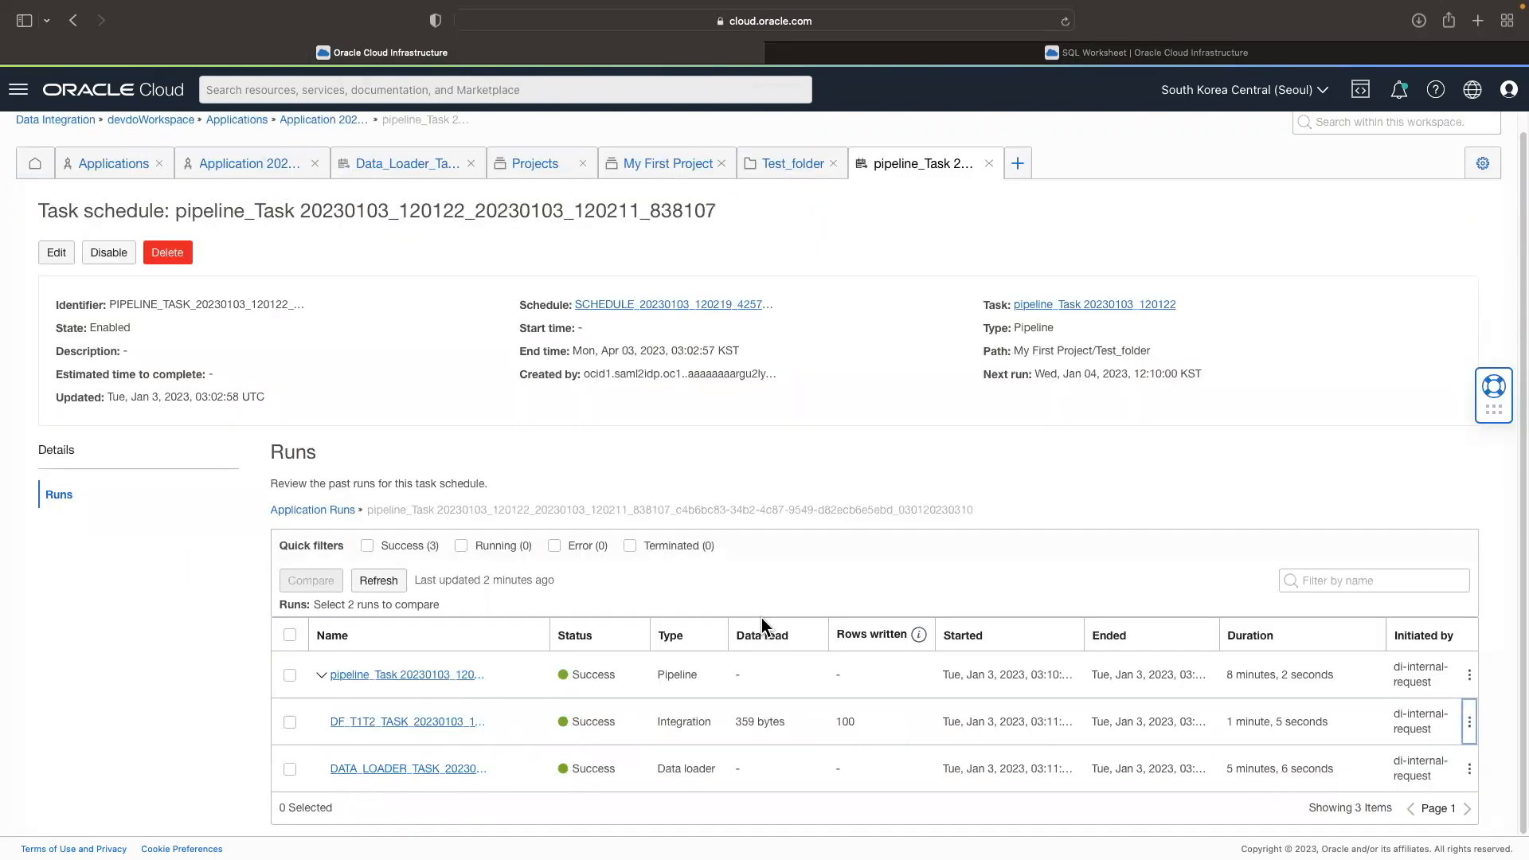